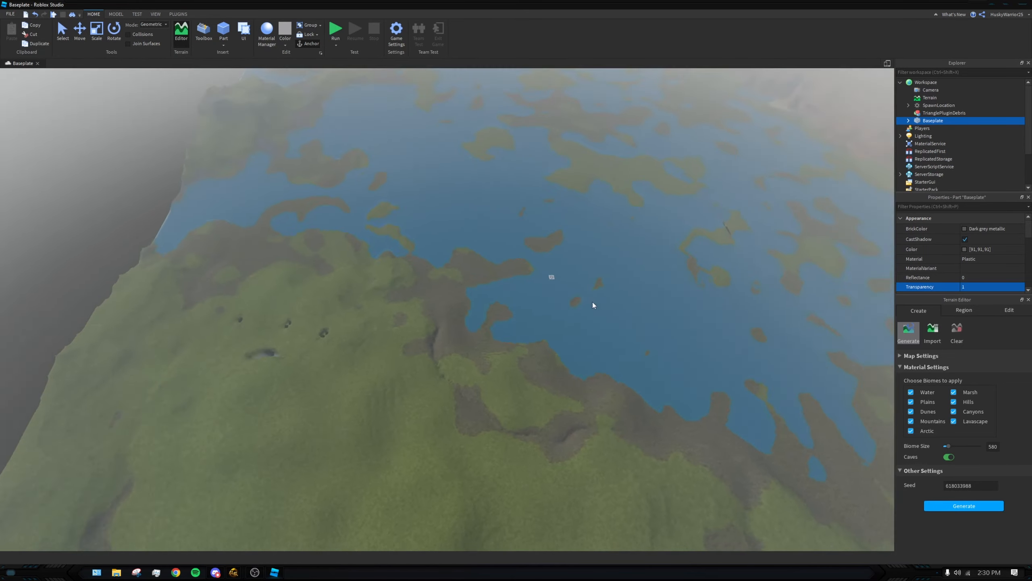
Step: Delete all the Lighting effects: Atmosphere, Sky, Bloom, DepthOfField and SunRays
{"action": "right_click_drag", "start_coordinate": [660, 305], "coordinate": [660, 305]}
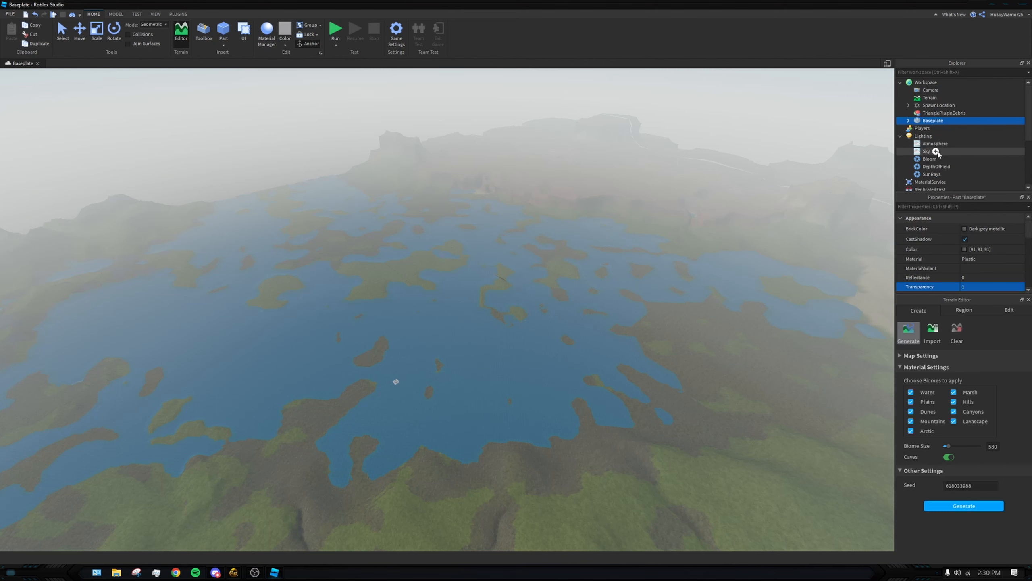
{"action": "right_click", "coordinate": [927, 153]}
{"action": "left_click", "coordinate": [933, 145]}
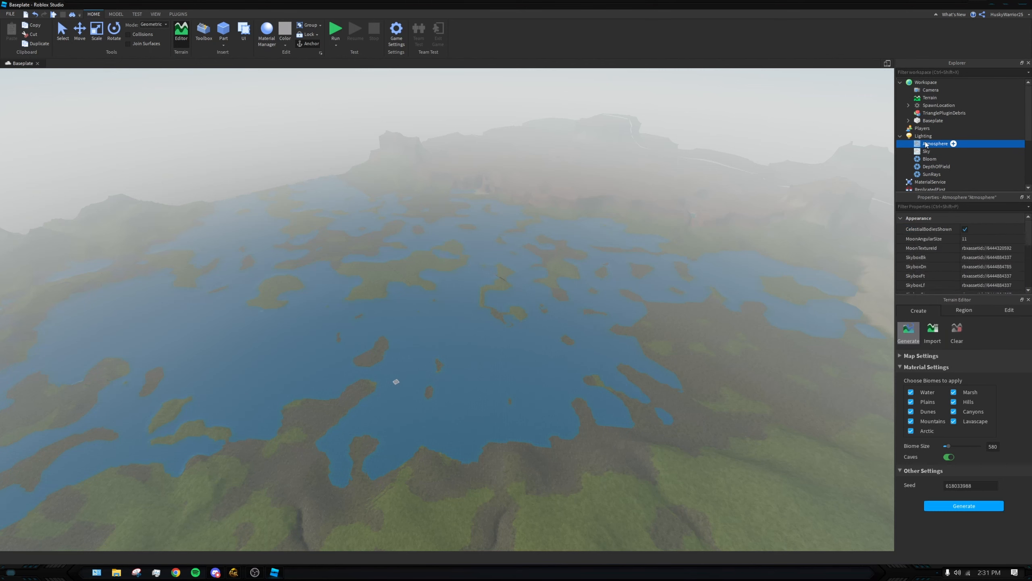
{"action": "left_click", "coordinate": [928, 175], "text": "shift"}
{"action": "key", "text": "Delete"}
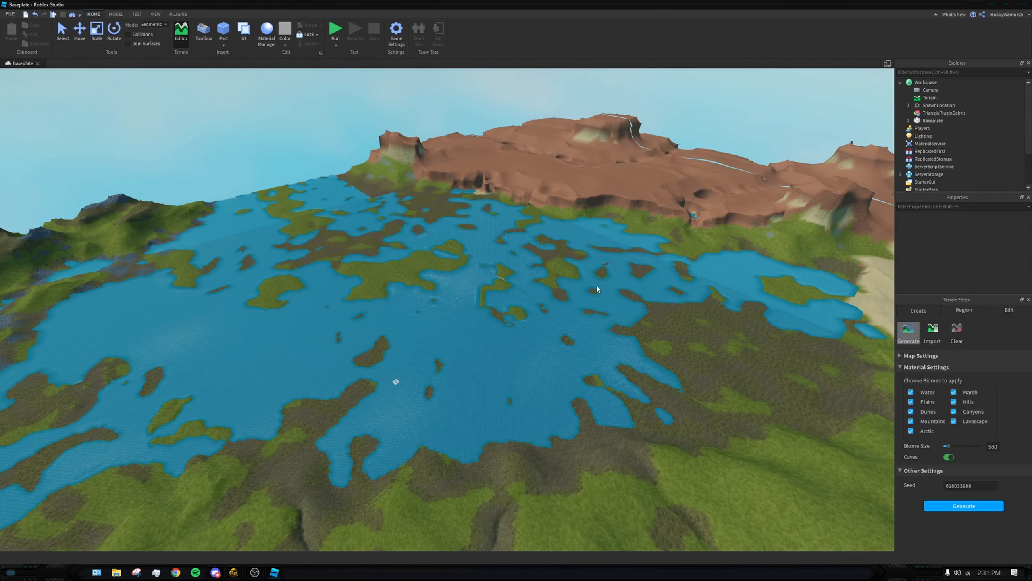
Step: Examine the lakes and marsh islands up close with the fog removed
{"action": "key", "text": "w"}
{"action": "right_click_drag", "start_coordinate": [656, 246], "coordinate": [581, 267]}
{"action": "key", "text": "w"}
{"action": "key", "text": "s"}
{"action": "key", "text": "w"}
{"action": "key", "text": "w"}
{"action": "key", "text": "a"}
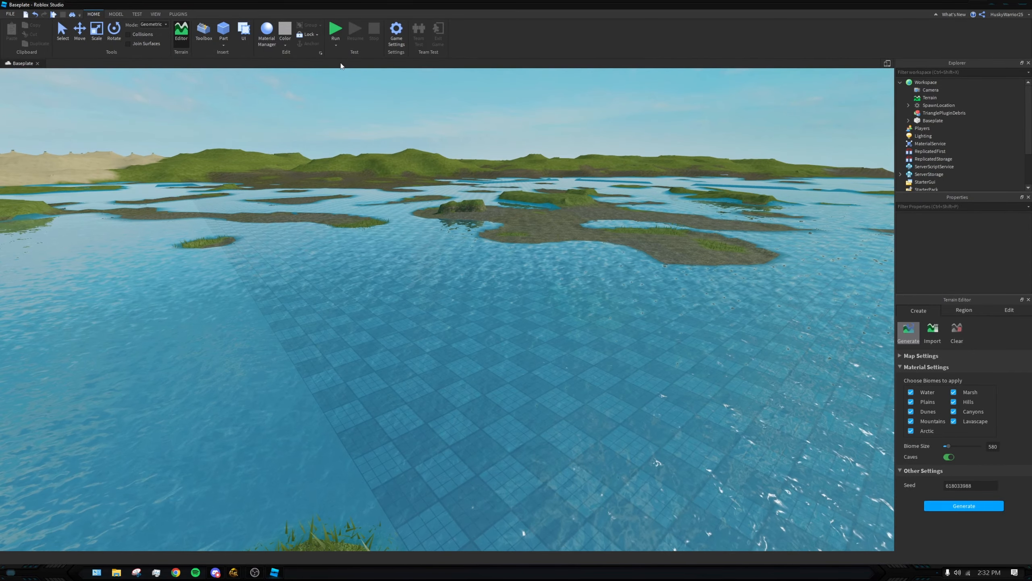
Step: Check the grid pattern under the water and delete the Baseplate from the Workspace
{"action": "left_click", "coordinate": [155, 14]}
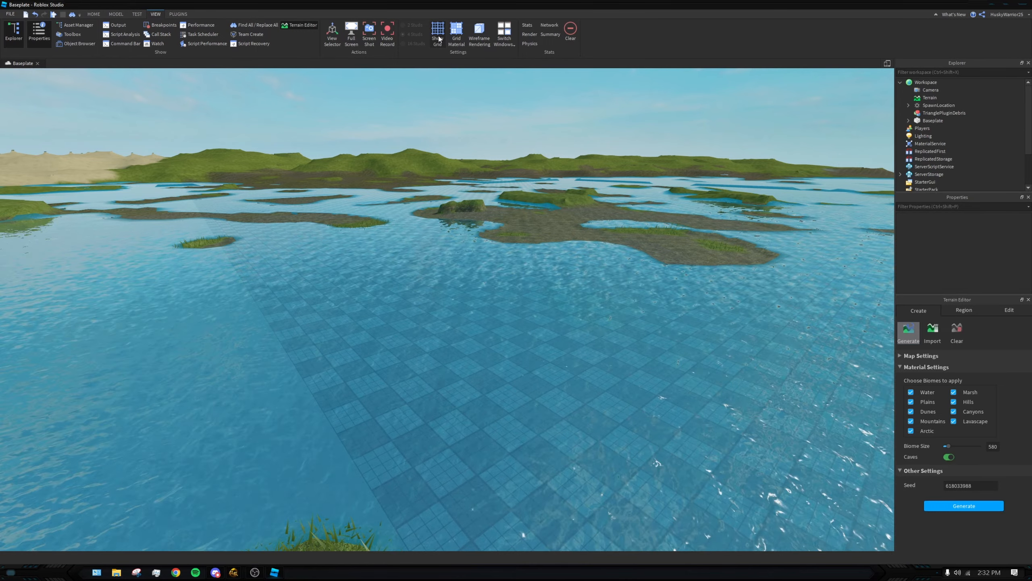
{"action": "right_click_drag", "start_coordinate": [463, 189], "coordinate": [462, 189]}
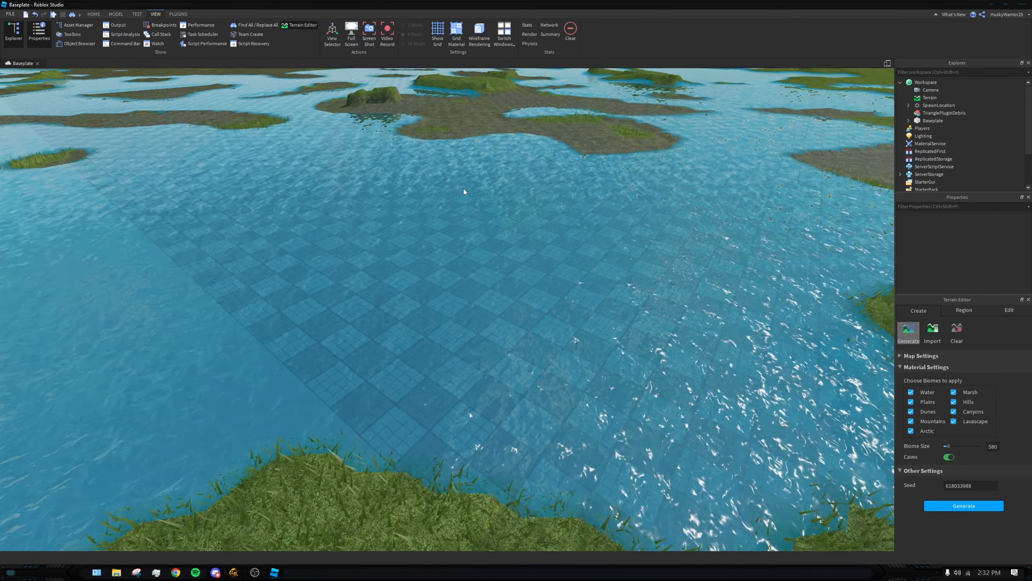
{"action": "scroll", "coordinate": [463, 188], "scroll_direction": "up", "scroll_amount": 5}
{"action": "scroll", "coordinate": [463, 189], "scroll_direction": "up", "scroll_amount": 2}
{"action": "scroll", "coordinate": [462, 189], "scroll_direction": "down", "scroll_amount": 10}
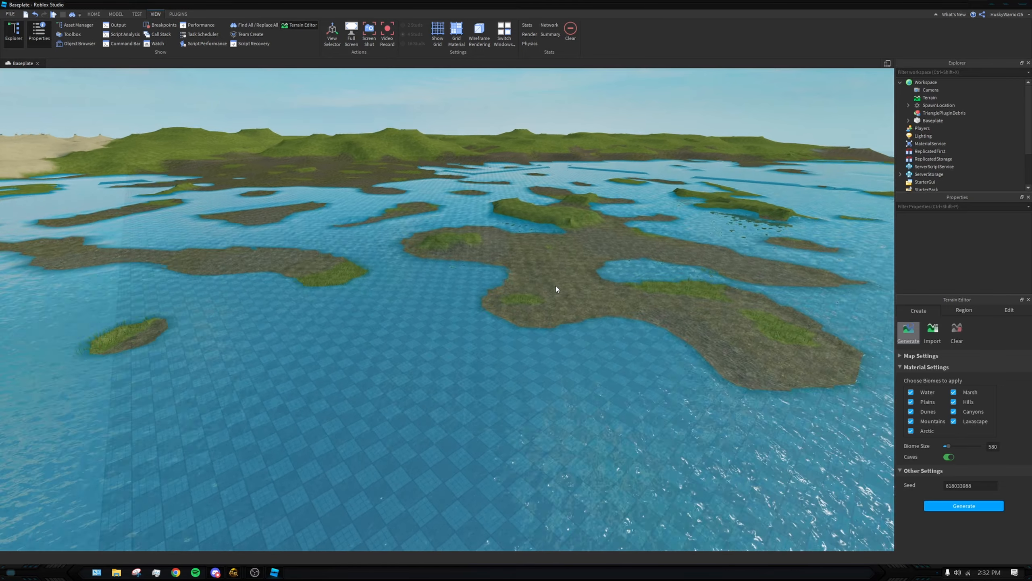
{"action": "key", "text": "w"}
{"action": "right_click_drag", "start_coordinate": [557, 289], "coordinate": [577, 227]}
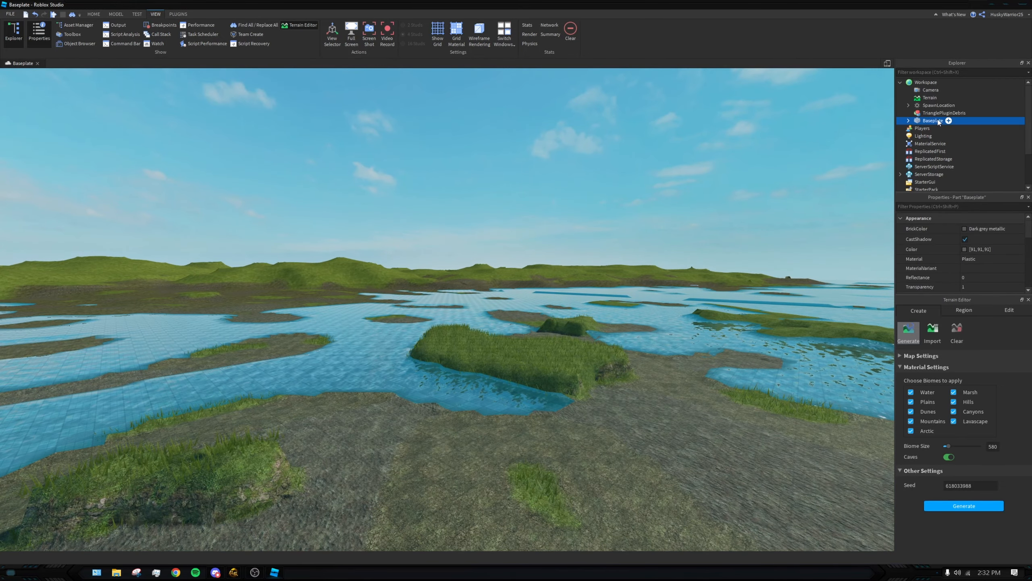
{"action": "key", "text": "Delete"}
Step: Fly over the marsh and lakes to the snow-capped mountain to examine the generated biomes
{"action": "scroll", "coordinate": [678, 183], "scroll_direction": "up", "scroll_amount": 4}
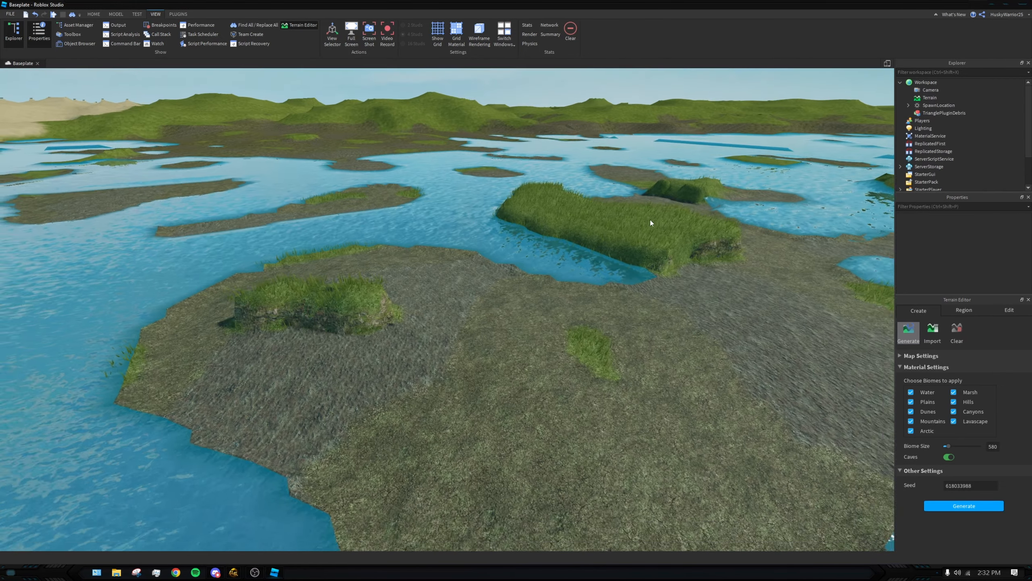
{"action": "key", "text": "s"}
{"action": "right_click_drag", "start_coordinate": [650, 220], "coordinate": [584, 250]}
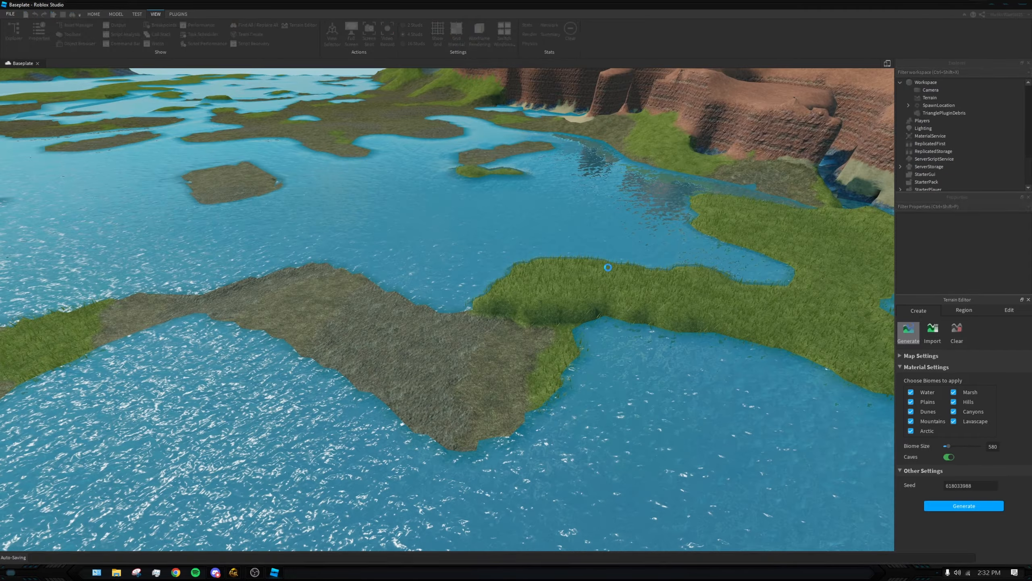
{"action": "scroll", "coordinate": [608, 270], "scroll_direction": "up", "scroll_amount": 2}
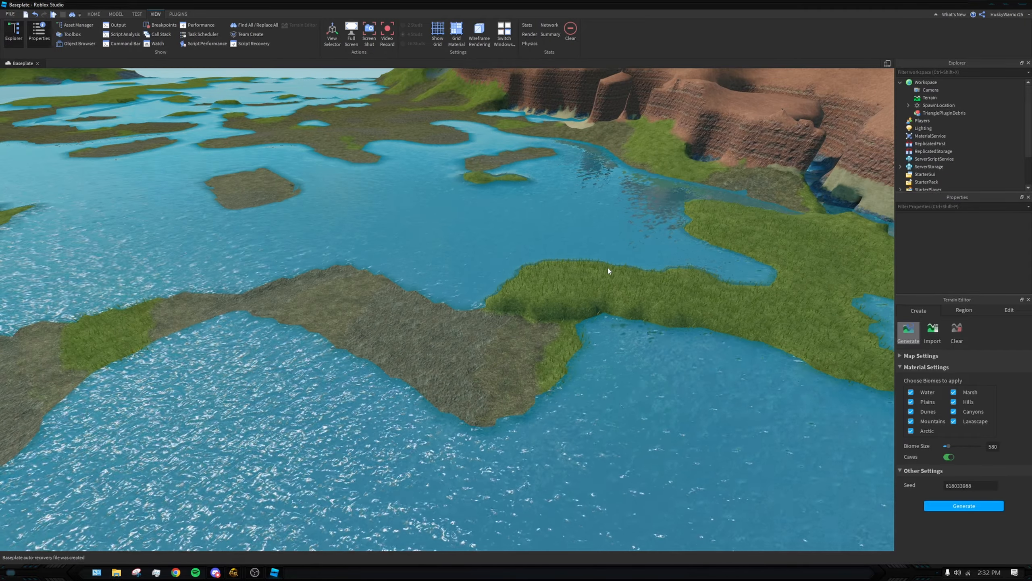
{"action": "key", "text": "s"}
{"action": "right_click_drag", "start_coordinate": [608, 268], "coordinate": [608, 225]}
{"action": "key", "text": "w"}
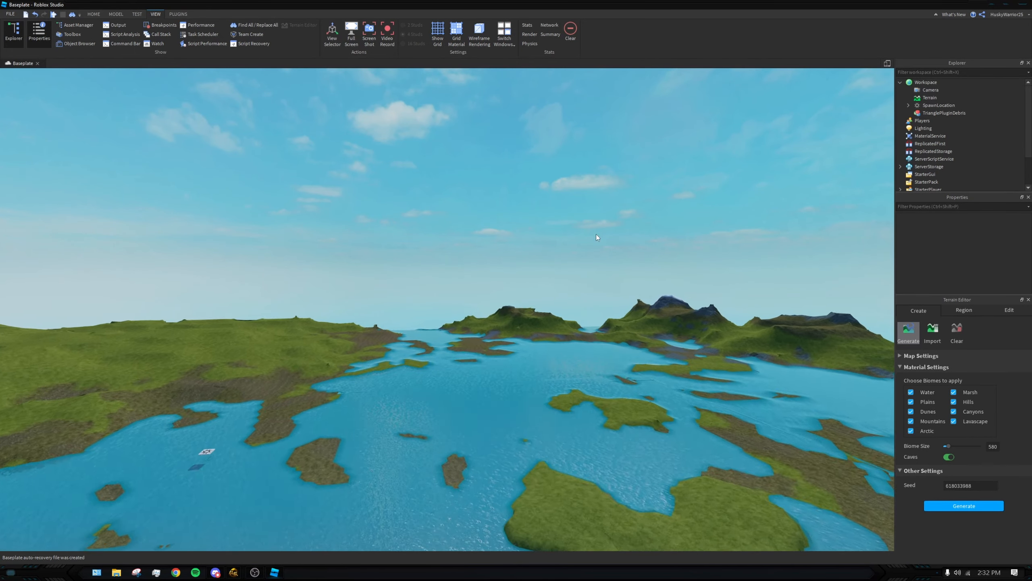
{"action": "key", "text": "w"}
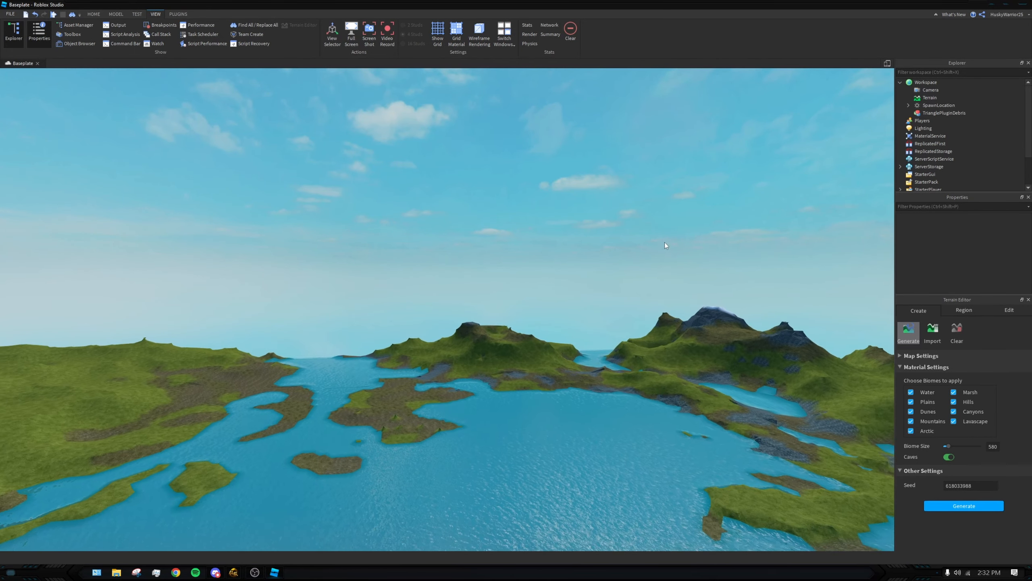
{"action": "key", "text": "w"}
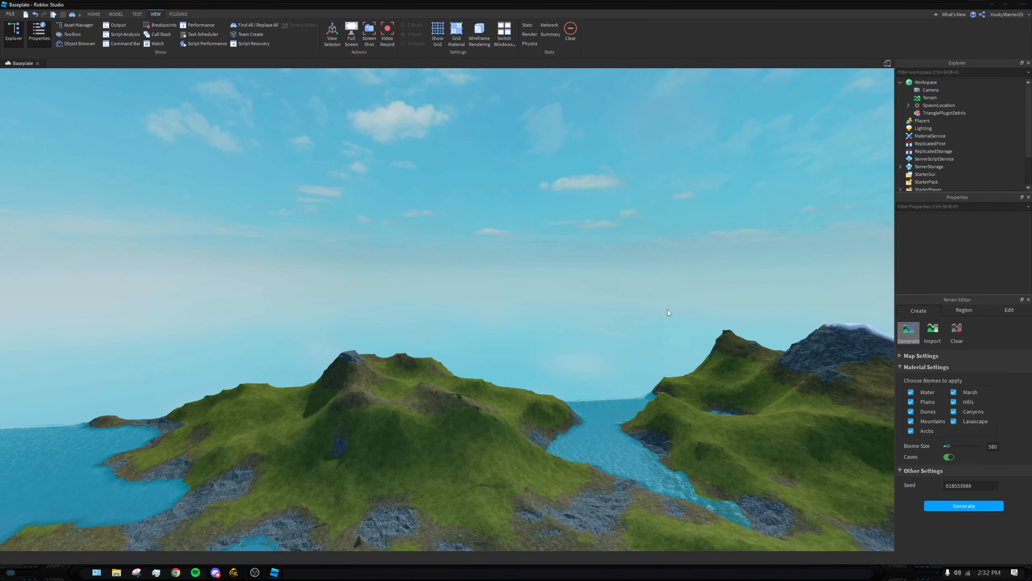
{"action": "key", "text": "w"}
{"action": "right_click_drag", "start_coordinate": [668, 313], "coordinate": [672, 317]}
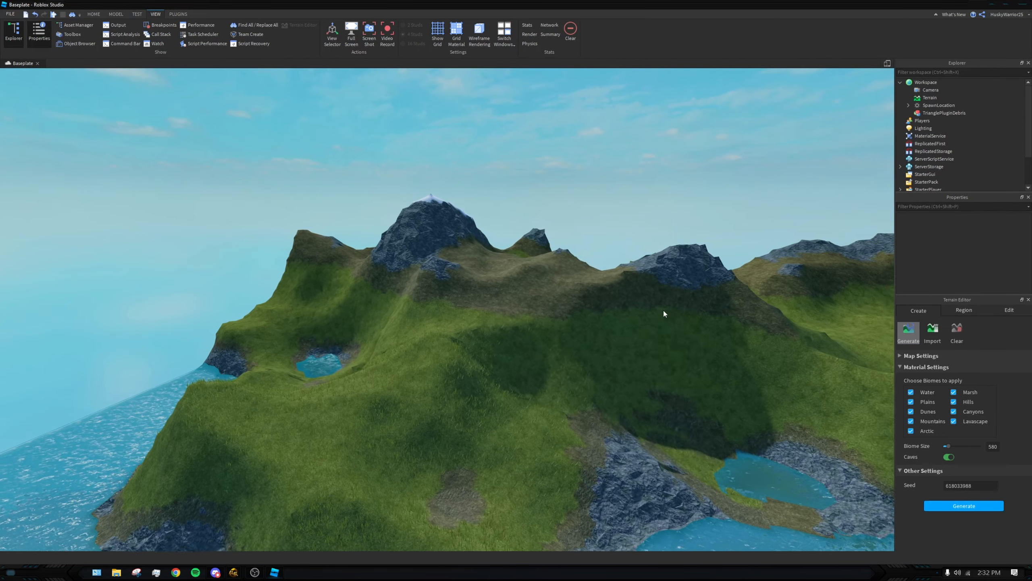
{"action": "key", "text": "w"}
{"action": "right_click_drag", "start_coordinate": [526, 257], "coordinate": [533, 275]}
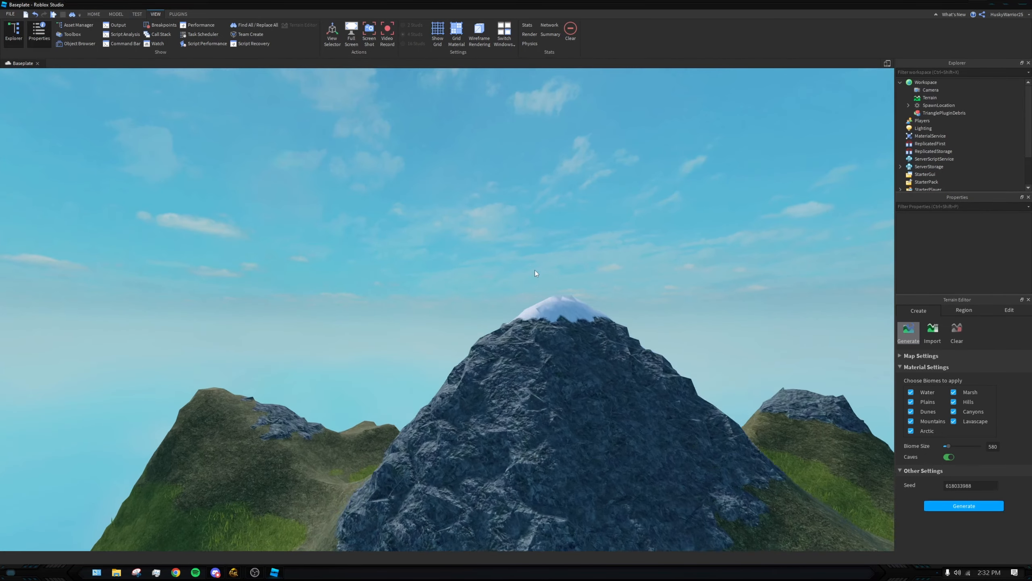
Step: Examine the mountain biome, its cave openings and the cut edge of the terrain block
{"action": "key", "text": "w"}
{"action": "key", "text": "s"}
{"action": "key", "text": "s"}
{"action": "key", "text": "d"}
{"action": "key", "text": "w"}
{"action": "right_click_drag", "start_coordinate": [589, 292], "coordinate": [564, 302]}
{"action": "key", "text": "s"}
{"action": "key", "text": "d"}
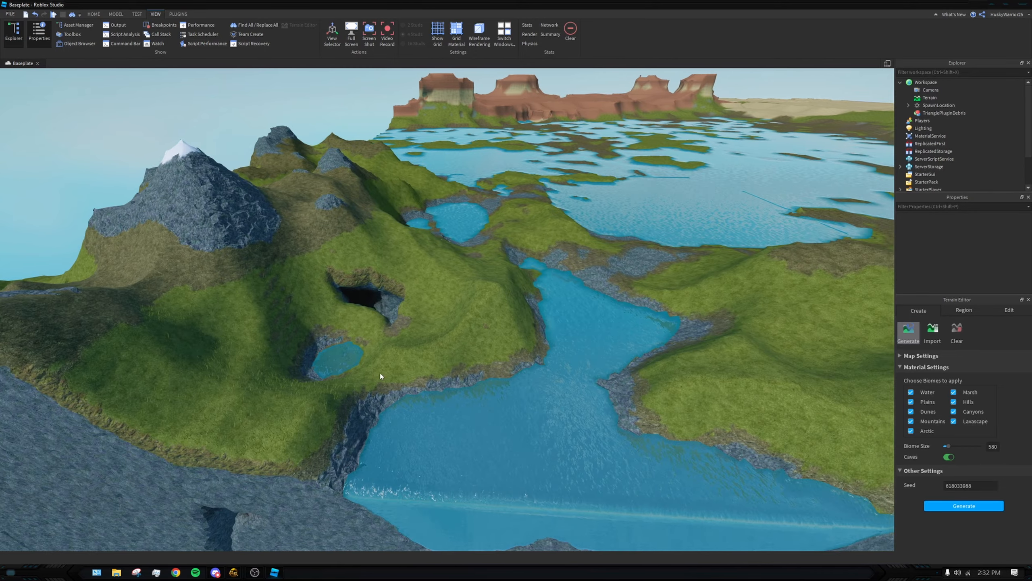
{"action": "key", "text": "s"}
{"action": "key", "text": "d"}
{"action": "right_click_drag", "start_coordinate": [504, 325], "coordinate": [505, 325]}
{"action": "key", "text": "s"}
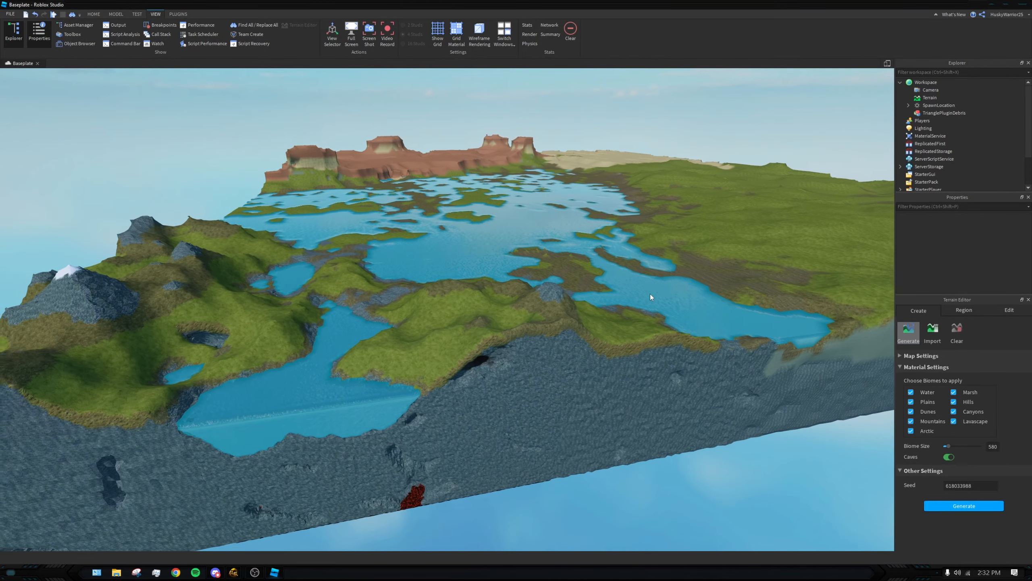
{"action": "key", "text": "d"}
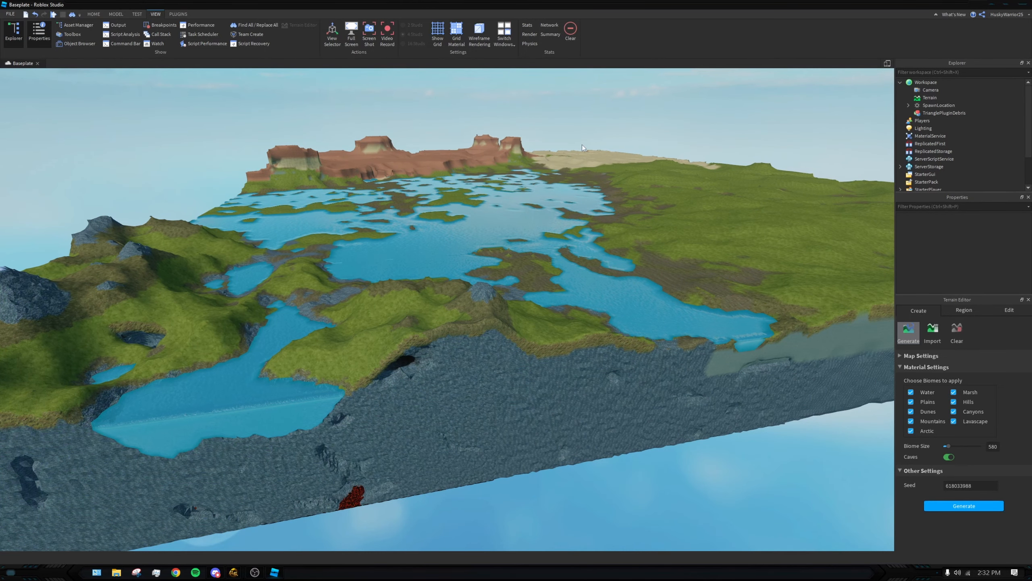
Step: Set the terrain generator's biome size to 232 and review the whole map from a distance
{"action": "scroll", "coordinate": [656, 168], "scroll_direction": "down", "scroll_amount": 5}
{"action": "right_click_drag", "start_coordinate": [662, 243], "coordinate": [670, 270]}
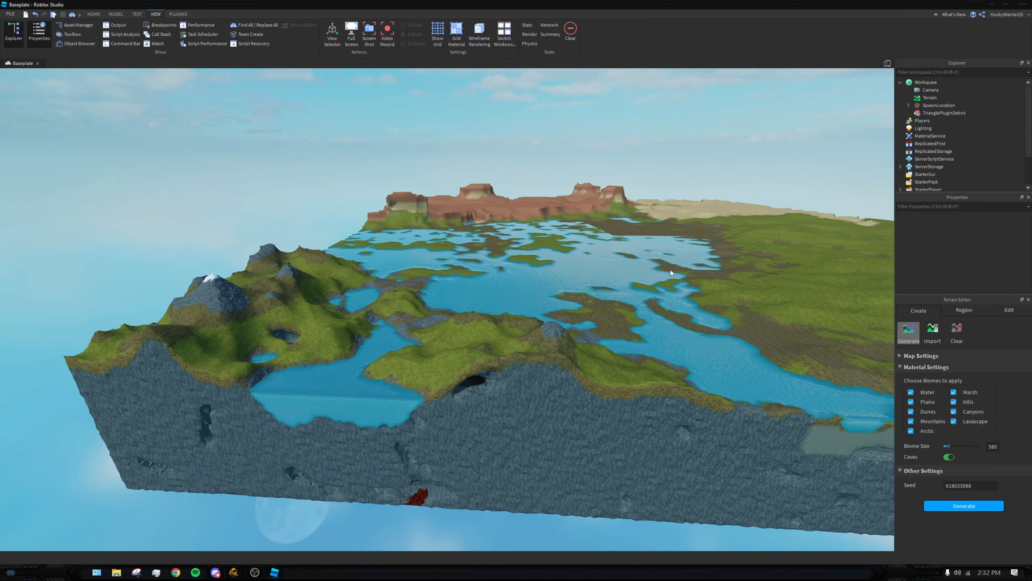
{"action": "scroll", "coordinate": [692, 290], "scroll_direction": "up", "scroll_amount": 5}
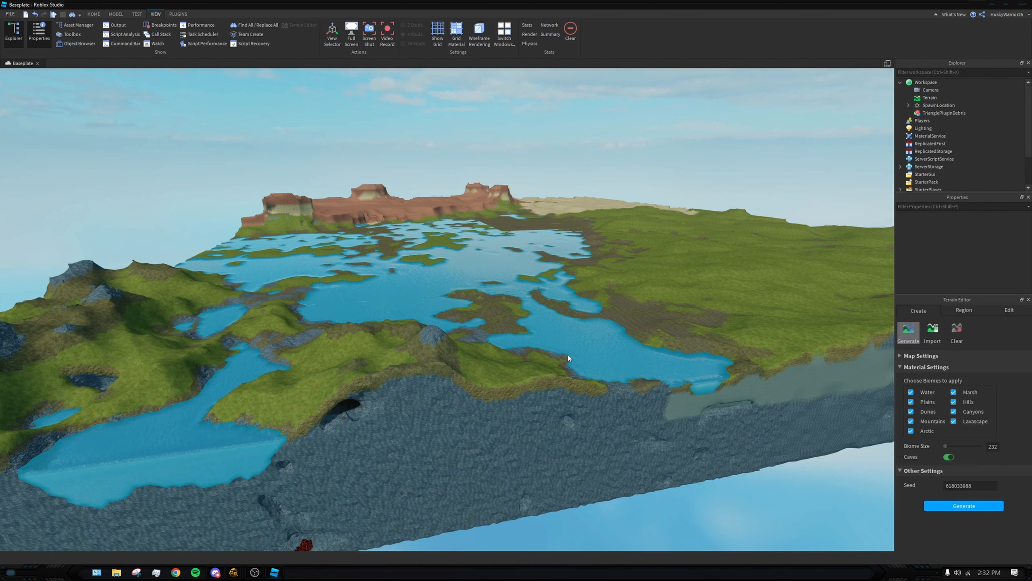
{"action": "key", "text": "s"}
{"action": "right_click_drag", "start_coordinate": [564, 353], "coordinate": [592, 383]}
{"action": "key", "text": "s"}
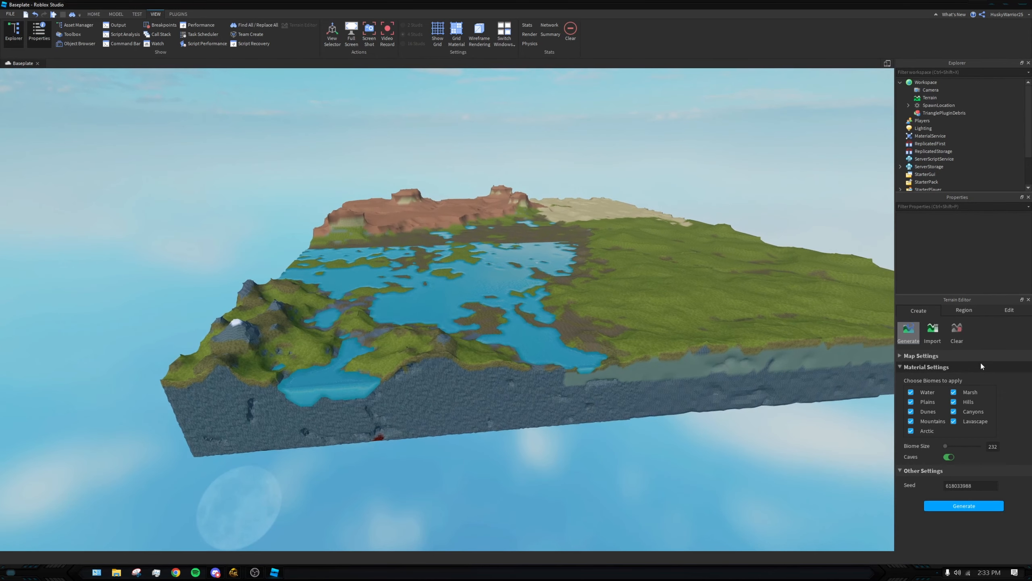
Step: Clear all existing terrain and return to the terrain generation settings
{"action": "left_click", "coordinate": [958, 333]}
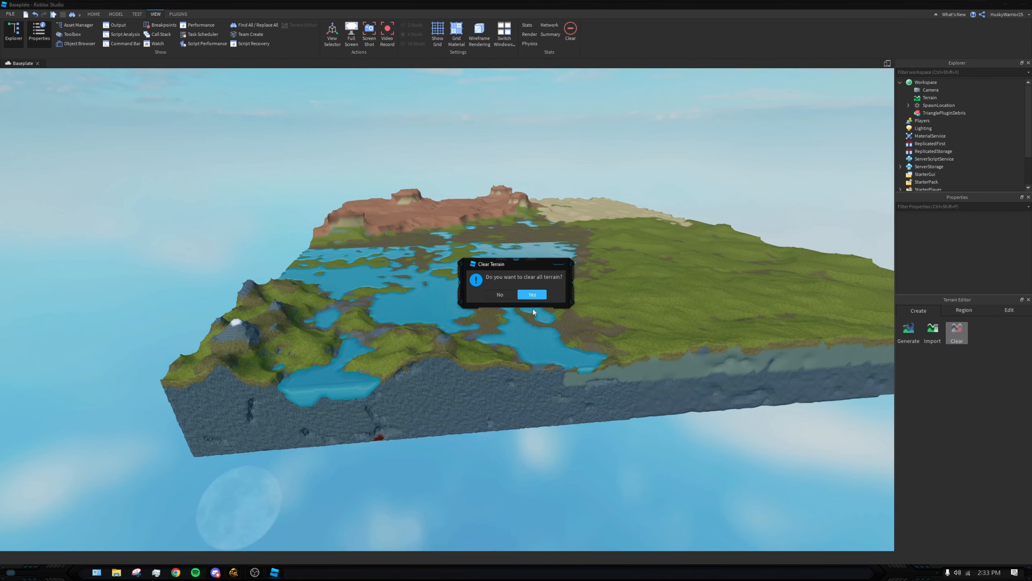
{"action": "left_click", "coordinate": [532, 294]}
{"action": "left_click", "coordinate": [909, 330]}
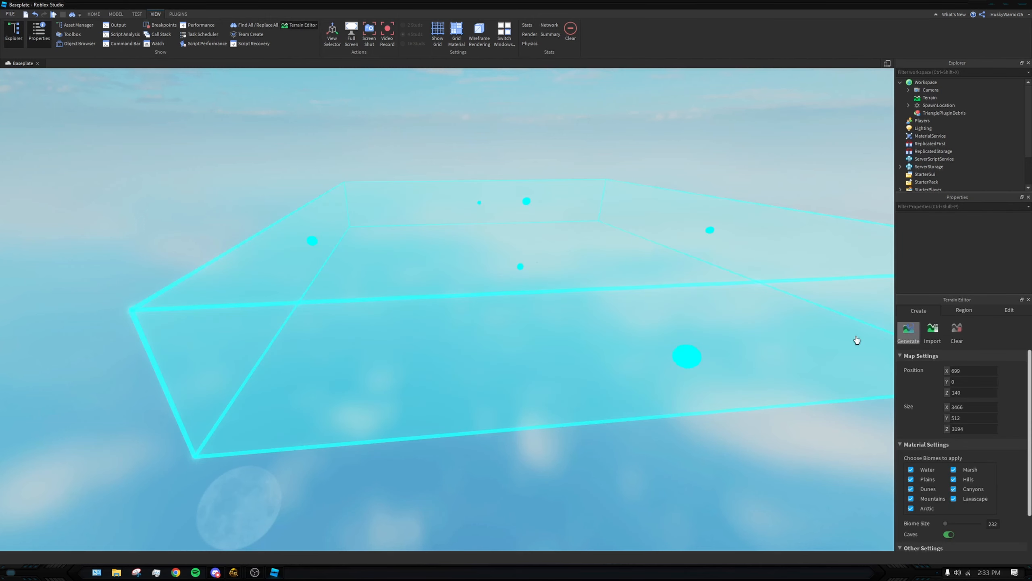
Step: Extend the generation region upward to a height of 1000, keeping its base in place
{"action": "left_click_drag", "start_coordinate": [530, 207], "coordinate": [509, 133]}
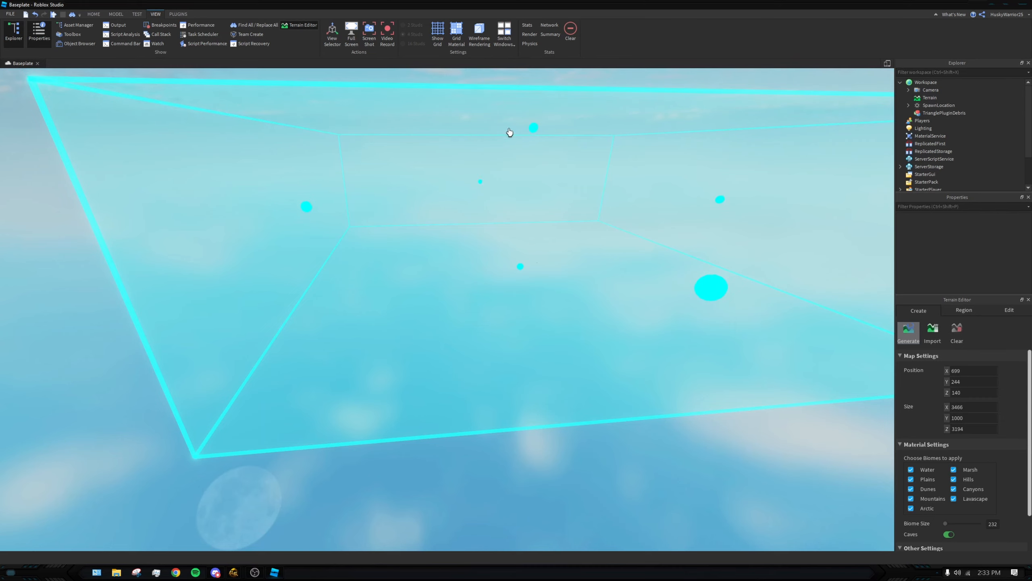
{"action": "scroll", "coordinate": [600, 311], "scroll_direction": "down", "scroll_amount": 4}
{"action": "right_click_drag", "start_coordinate": [611, 323], "coordinate": [605, 288]}
{"action": "scroll", "coordinate": [604, 287], "scroll_direction": "down", "scroll_amount": 1}
{"action": "scroll", "coordinate": [972, 434], "scroll_direction": "down", "scroll_amount": 2}
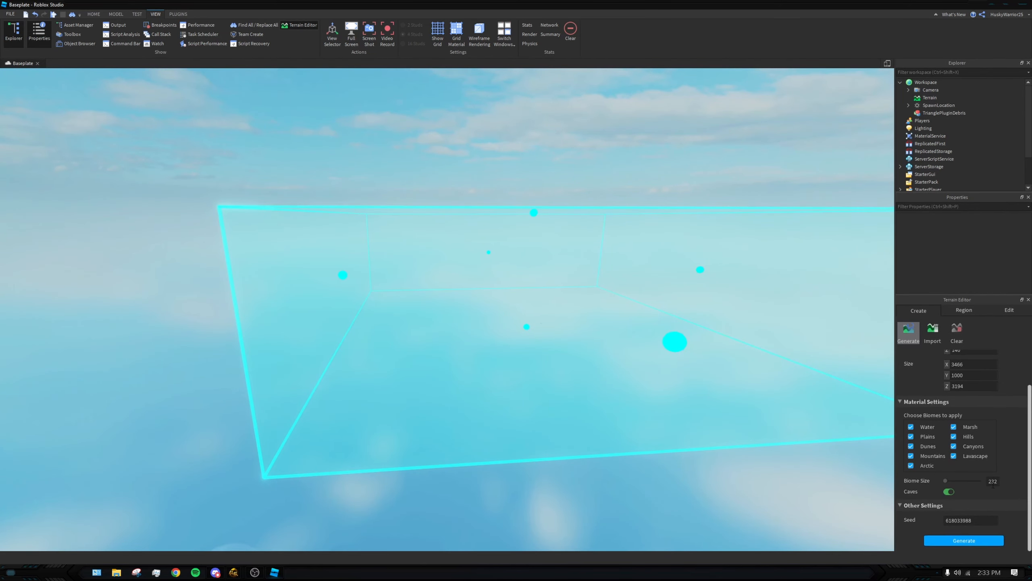
Step: Generate the terrain in the taller region with all biomes, biome size 232 and caves enabled
{"action": "scroll", "coordinate": [931, 430], "scroll_direction": "up", "scroll_amount": 2}
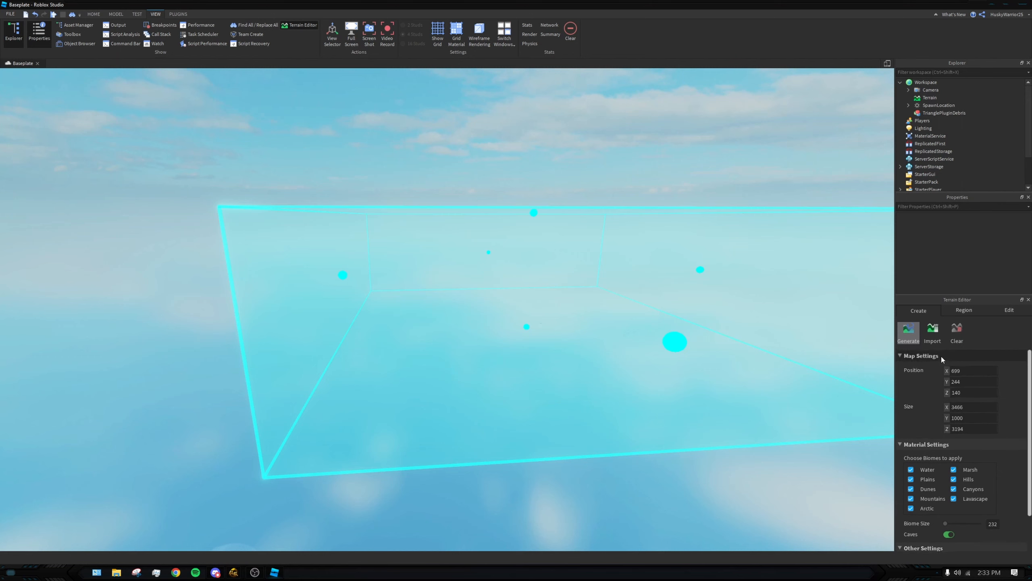
{"action": "scroll", "coordinate": [940, 355], "scroll_direction": "down", "scroll_amount": 2}
{"action": "left_click", "coordinate": [970, 540]}
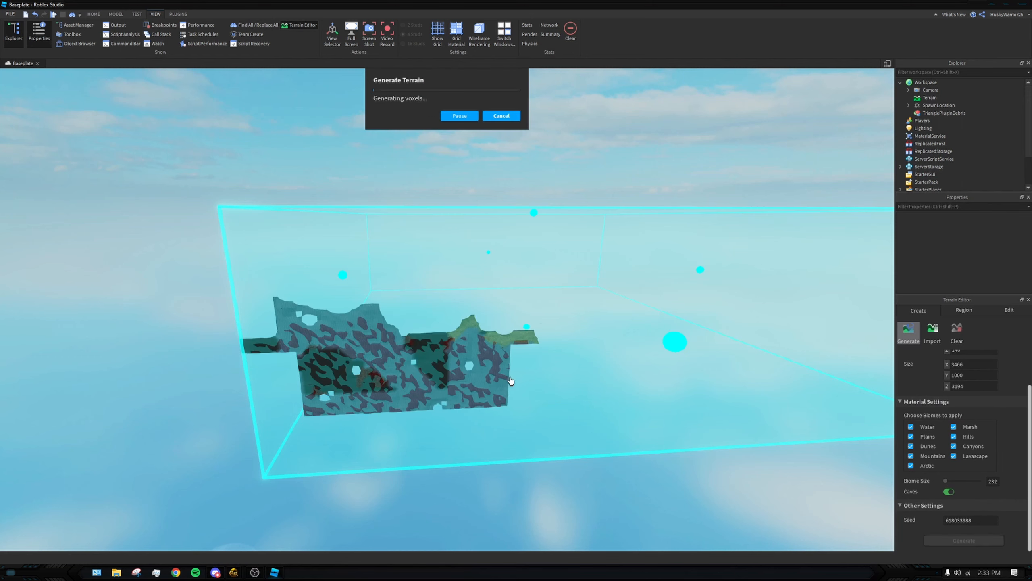
{"action": "right_click_drag", "start_coordinate": [511, 381], "coordinate": [484, 392]}
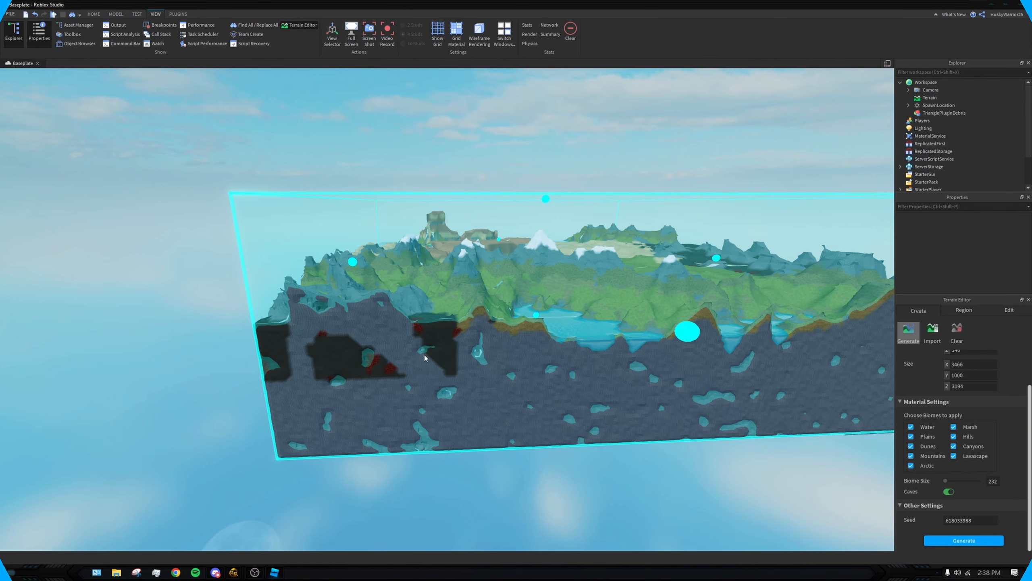
Step: Fly around the newly generated terrain to examine its taller mountains, lakes, canyons, dunes and lavascape
{"action": "right_click_drag", "start_coordinate": [426, 357], "coordinate": [455, 343]}
{"action": "key", "text": "w"}
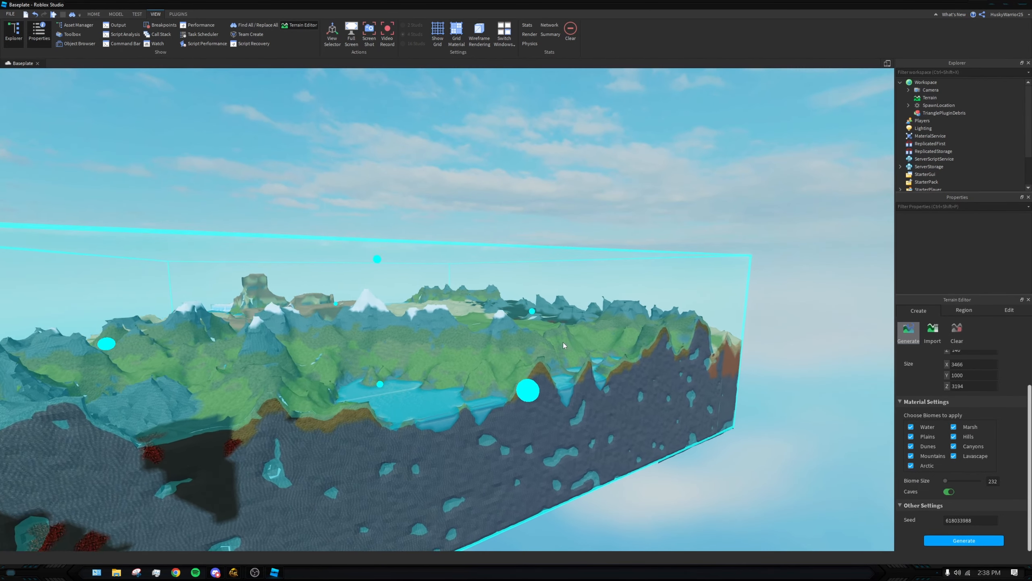
{"action": "right_click_drag", "start_coordinate": [685, 387], "coordinate": [614, 303]}
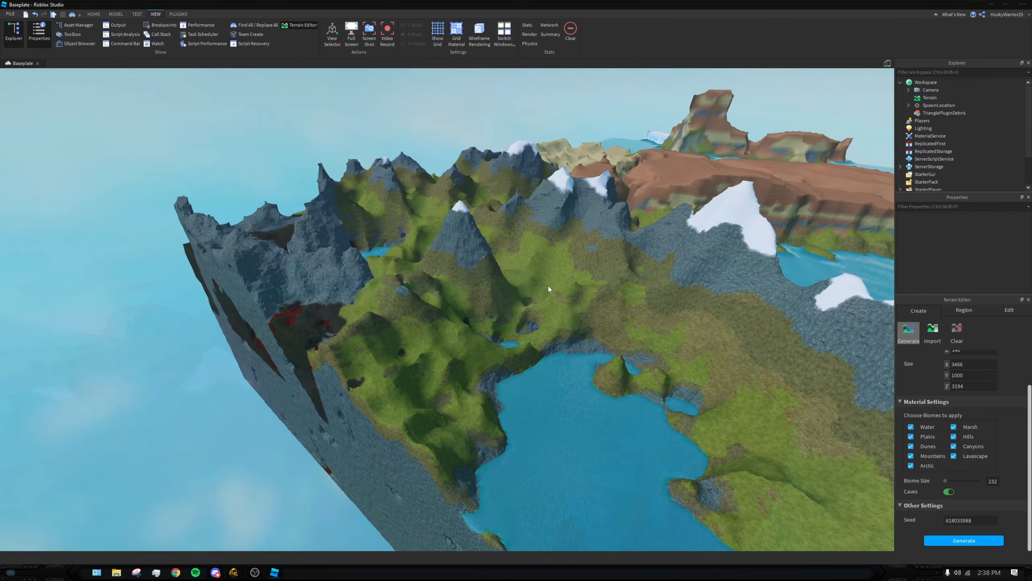
{"action": "right_click_drag", "start_coordinate": [548, 285], "coordinate": [529, 341]}
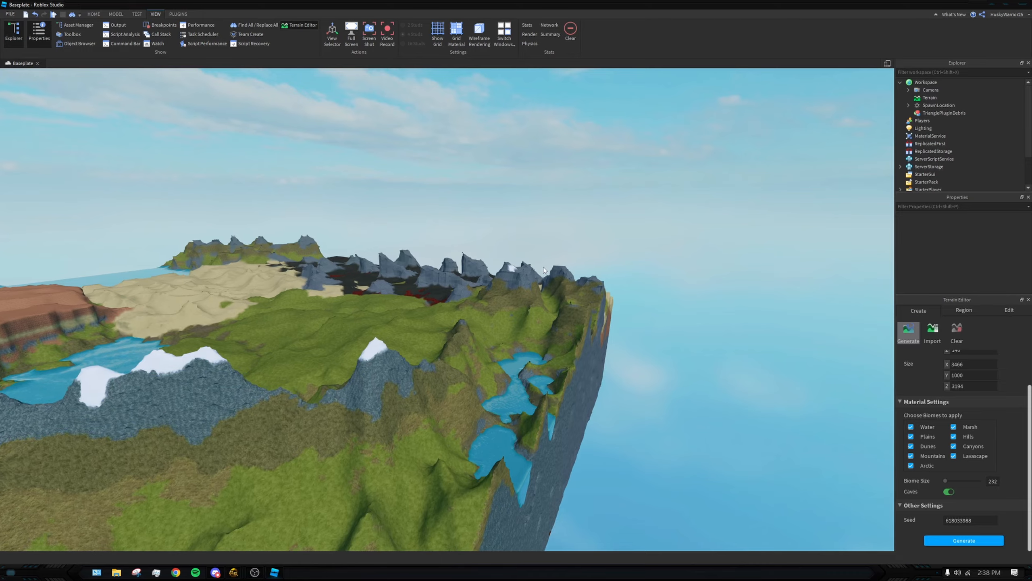
{"action": "key", "text": "w"}
{"action": "key", "text": "s"}
{"action": "key", "text": "w"}
{"action": "key", "text": "w"}
{"action": "key", "text": "w"}
{"action": "key", "text": "s"}
{"action": "key", "text": "w"}
{"action": "key", "text": "w"}
{"action": "key", "text": "s"}
{"action": "key", "text": "w"}
{"action": "key", "text": "w"}
{"action": "key", "text": "w"}
{"action": "key", "text": "w"}
{"action": "key", "text": "w"}
{"action": "key", "text": "w"}
{"action": "key", "text": "w"}
Step: Fly down through an opening in the sandy terrain to examine the caves underneath
{"action": "scroll", "coordinate": [554, 293], "scroll_direction": "up", "scroll_amount": 5}
{"action": "key", "text": "w"}
{"action": "right_click_drag", "start_coordinate": [530, 342], "coordinate": [530, 342]}
{"action": "key", "text": "w"}
{"action": "key", "text": "w"}
{"action": "key", "text": "w"}
{"action": "right_click_drag", "start_coordinate": [506, 274], "coordinate": [592, 268]}
{"action": "key", "text": "s"}
{"action": "key", "text": "s"}
{"action": "key", "text": "s"}
{"action": "key", "text": "w"}
{"action": "key", "text": "w"}
{"action": "key", "text": "w"}
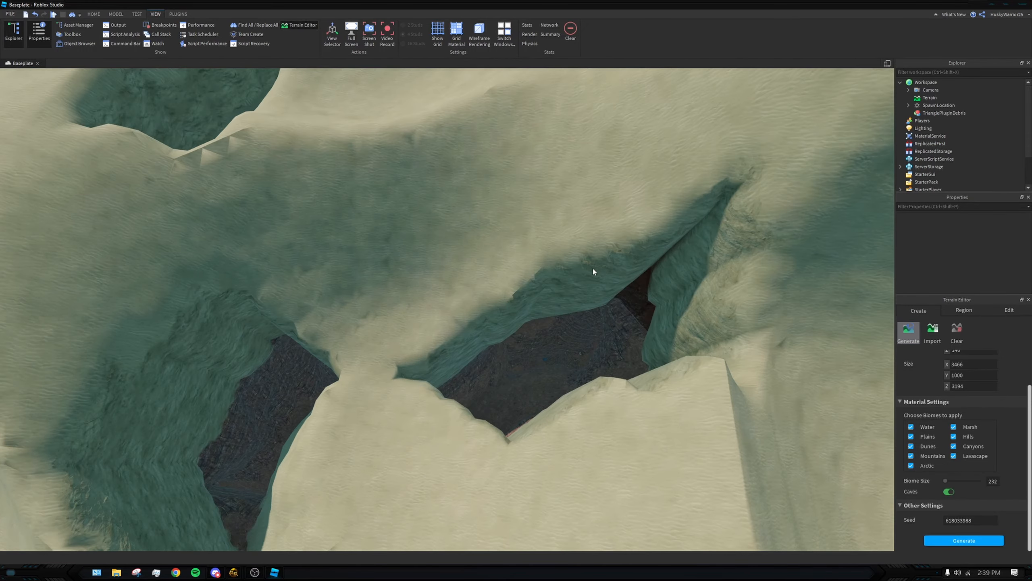
{"action": "key", "text": "w"}
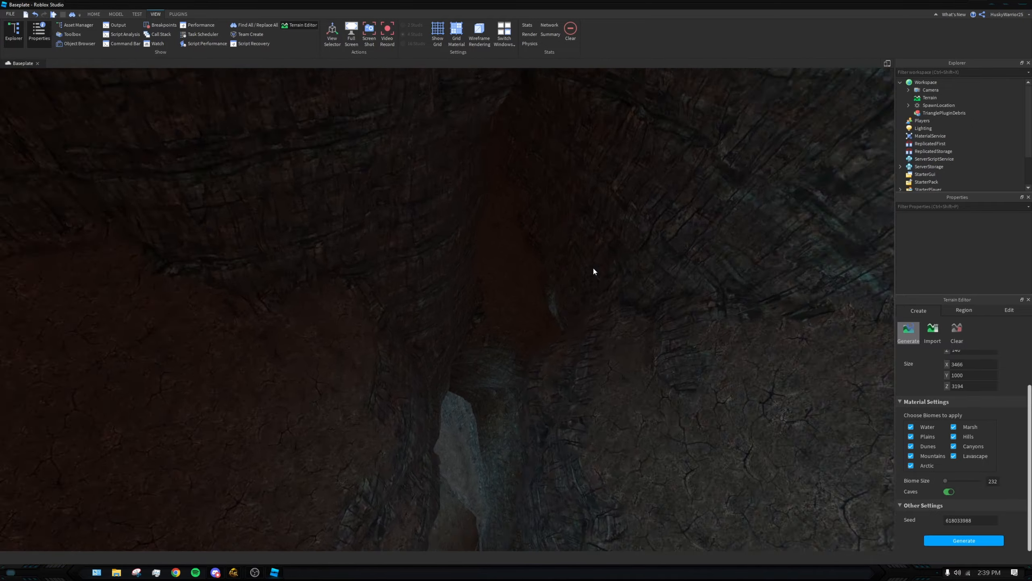
{"action": "key", "text": "w"}
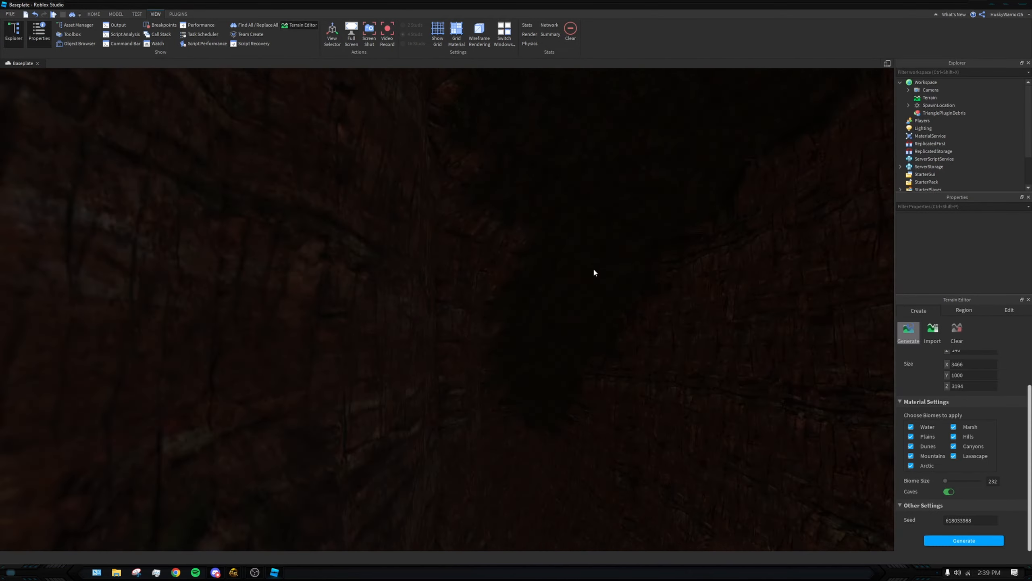
Step: Fly deeper through the dark cave passages to examine their walls, ceilings and floor openings
{"action": "key", "text": "w"}
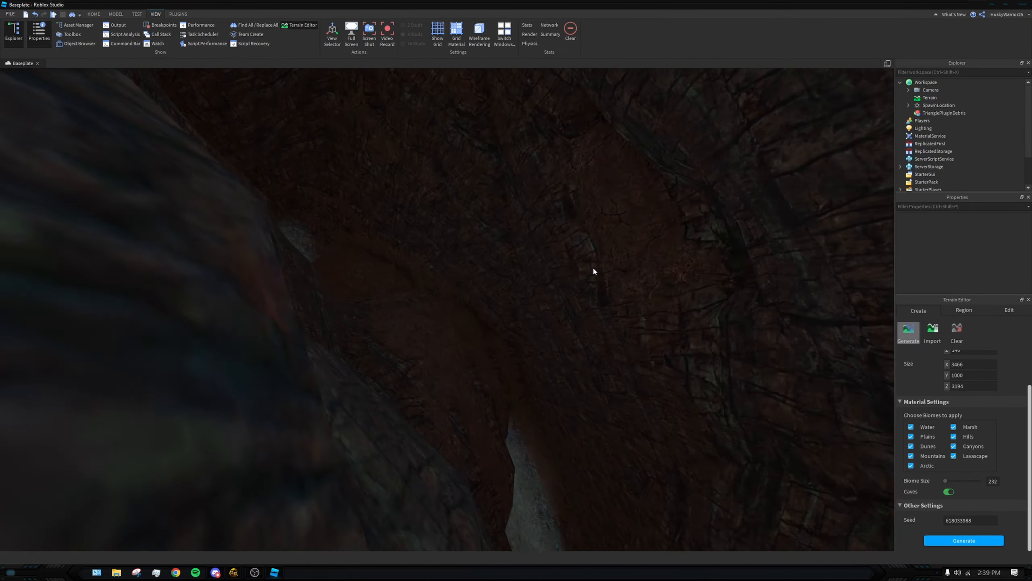
{"action": "key", "text": "w"}
{"action": "right_click_drag", "start_coordinate": [593, 268], "coordinate": [647, 247]}
{"action": "key", "text": "w"}
{"action": "key", "text": "w"}
{"action": "key", "text": "w"}
{"action": "key", "text": "w"}
{"action": "key", "text": "w"}
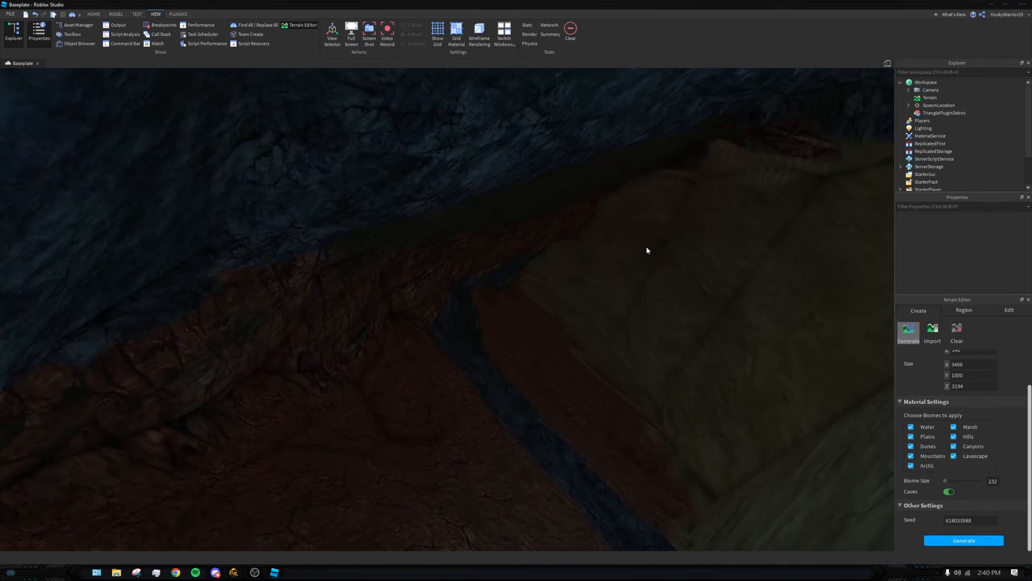
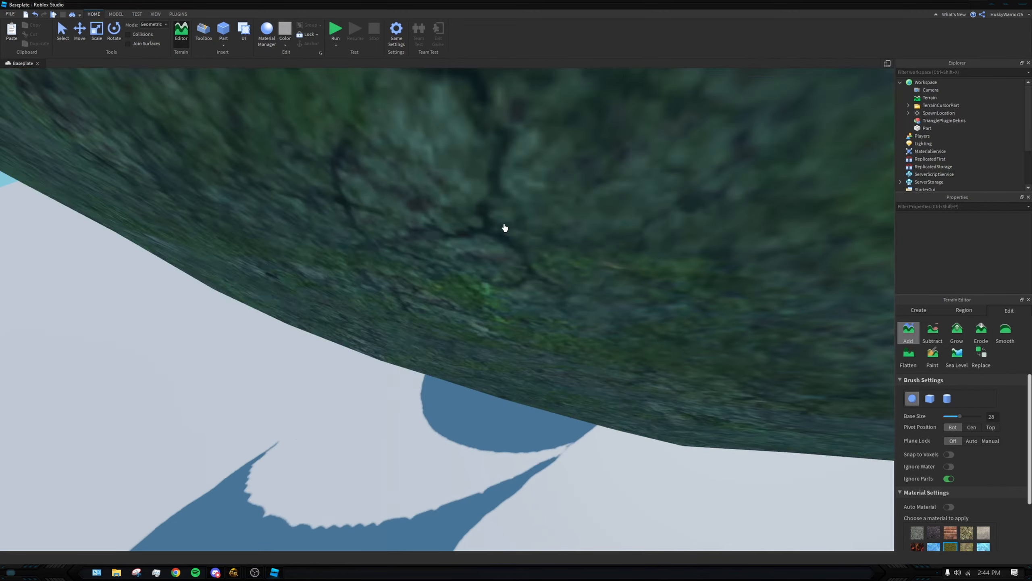
Step: Try brushing grass terrain over the baseplate with plane lock off, undoing each stroke
{"action": "right_click_drag", "start_coordinate": [673, 233], "coordinate": [749, 243]}
{"action": "key", "text": "ctrl+z"}
{"action": "left_click_drag", "start_coordinate": [692, 378], "coordinate": [470, 171]}
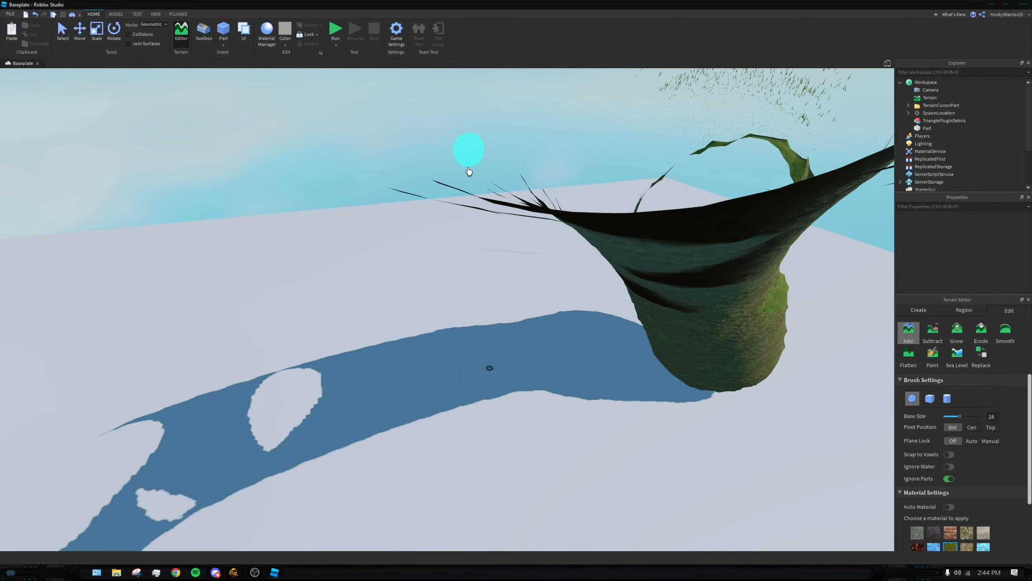
{"action": "key", "text": "ctrl+z"}
{"action": "left_click_drag", "start_coordinate": [627, 335], "coordinate": [330, 273]}
{"action": "key", "text": "ctrl+z"}
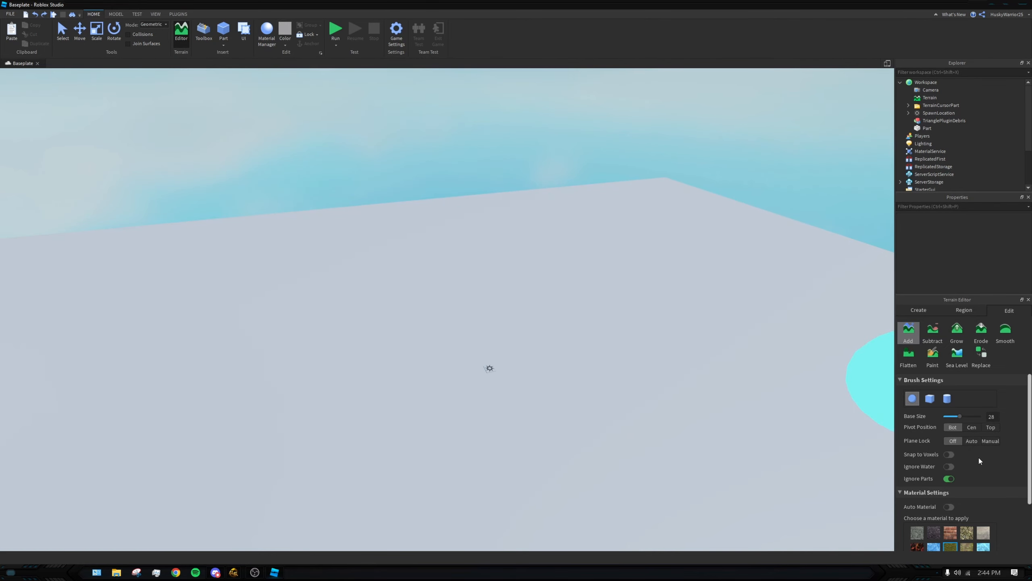
Step: Try a grass stroke over the baseplate with plane lock set to Auto, undo it, and switch the brush pivot to centre
{"action": "scroll", "coordinate": [978, 455], "scroll_direction": "down", "scroll_amount": 2}
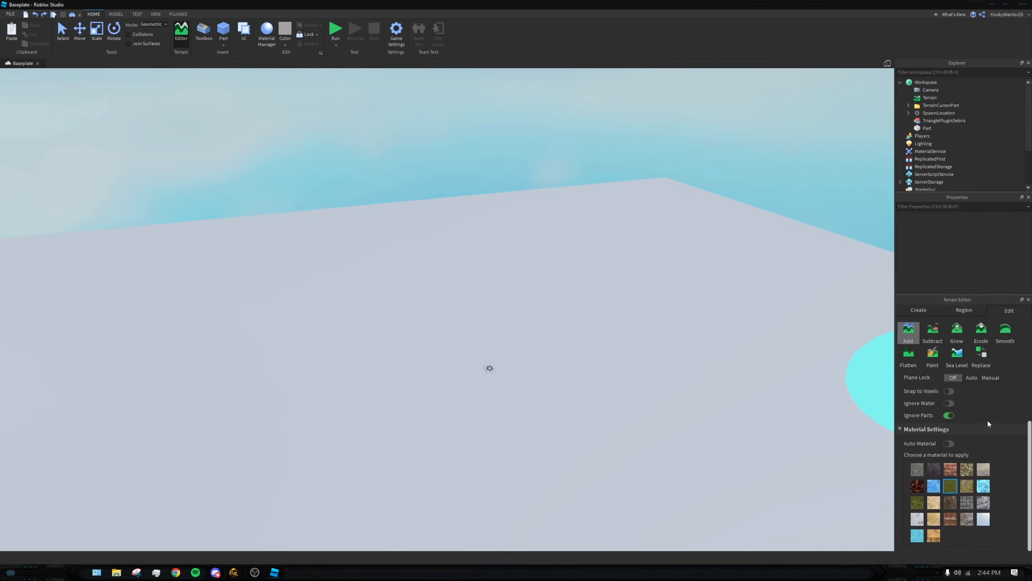
{"action": "scroll", "coordinate": [988, 423], "scroll_direction": "up", "scroll_amount": 2}
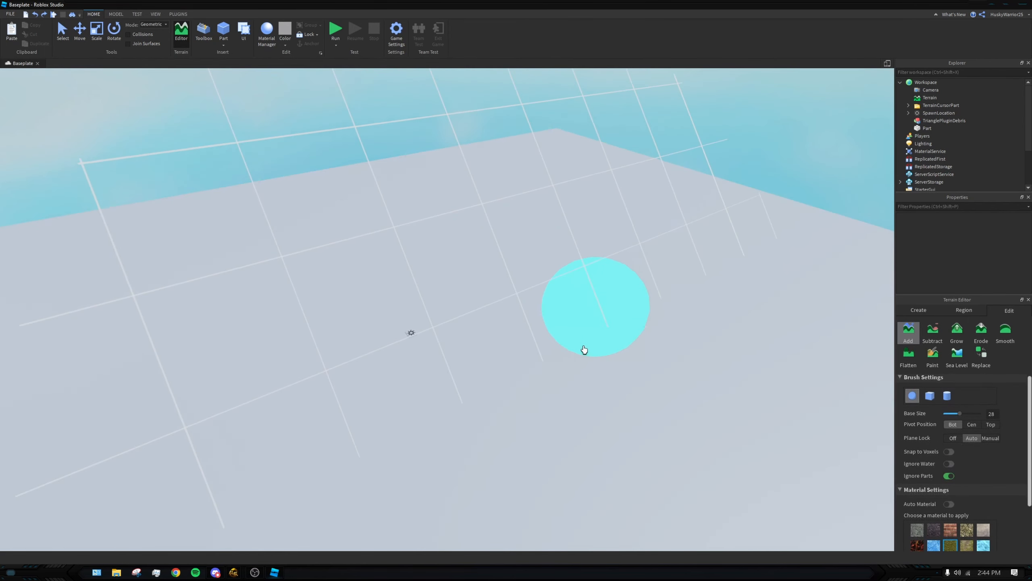
{"action": "right_click_drag", "start_coordinate": [583, 350], "coordinate": [599, 365]}
{"action": "mouse_move", "coordinate": [524, 286]}
{"action": "left_mouse_down"}
{"action": "mouse_move", "coordinate": [454, 259]}
{"action": "mouse_move", "coordinate": [561, 286]}
{"action": "mouse_move", "coordinate": [599, 258]}
{"action": "mouse_move", "coordinate": [626, 279]}
{"action": "left_mouse_up"}
{"action": "key", "text": "ctrl+z"}
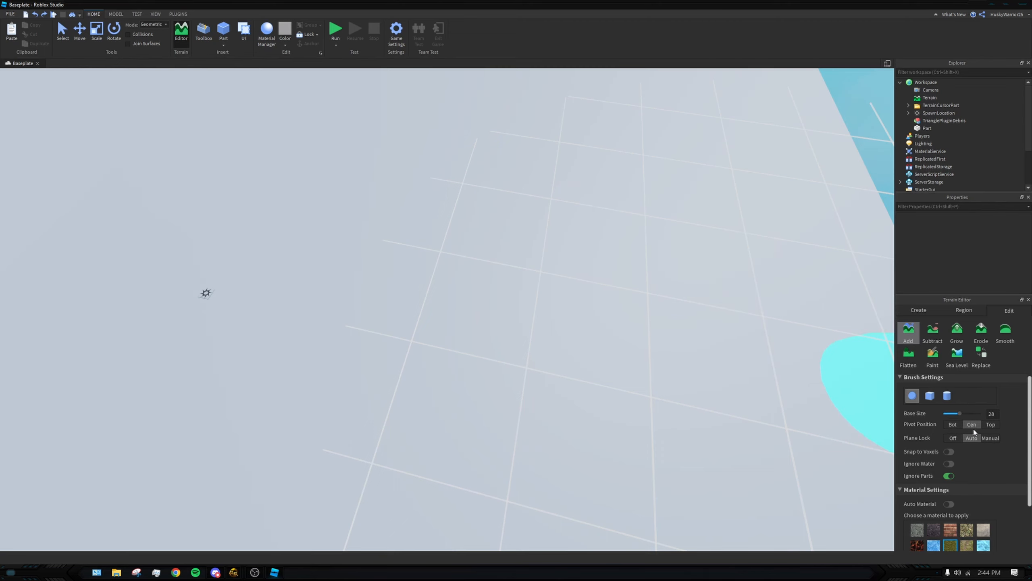
Step: Set the brush pivot to Bot and plane lock to Off, and try adding grass terrain at several spots, undoing the additions
{"action": "left_click", "coordinate": [949, 425]}
{"action": "left_click", "coordinate": [948, 437]}
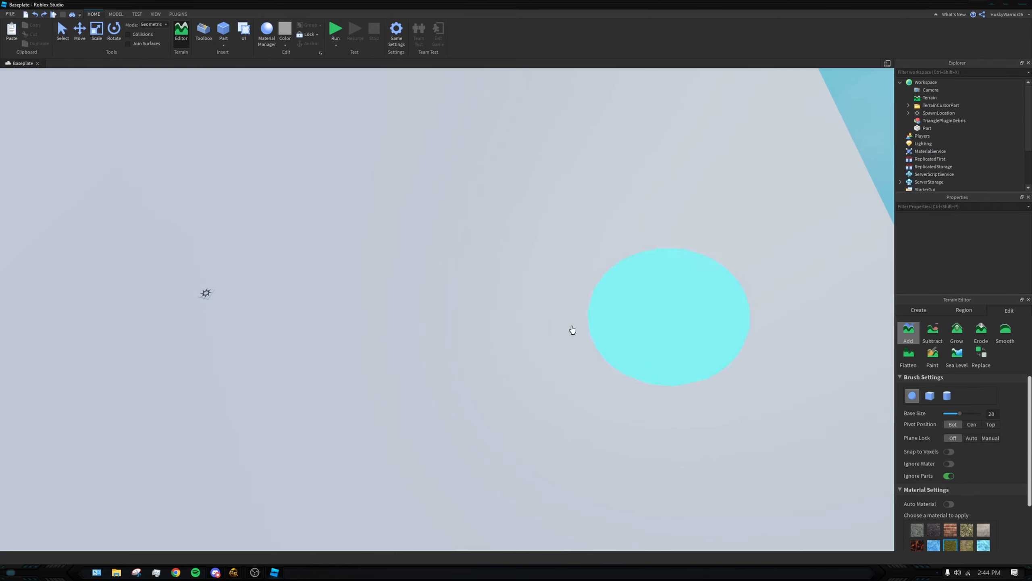
{"action": "left_click", "coordinate": [571, 294]}
{"action": "key", "text": "ctrl+z"}
{"action": "left_click", "coordinate": [553, 333]}
{"action": "left_click", "coordinate": [613, 352]}
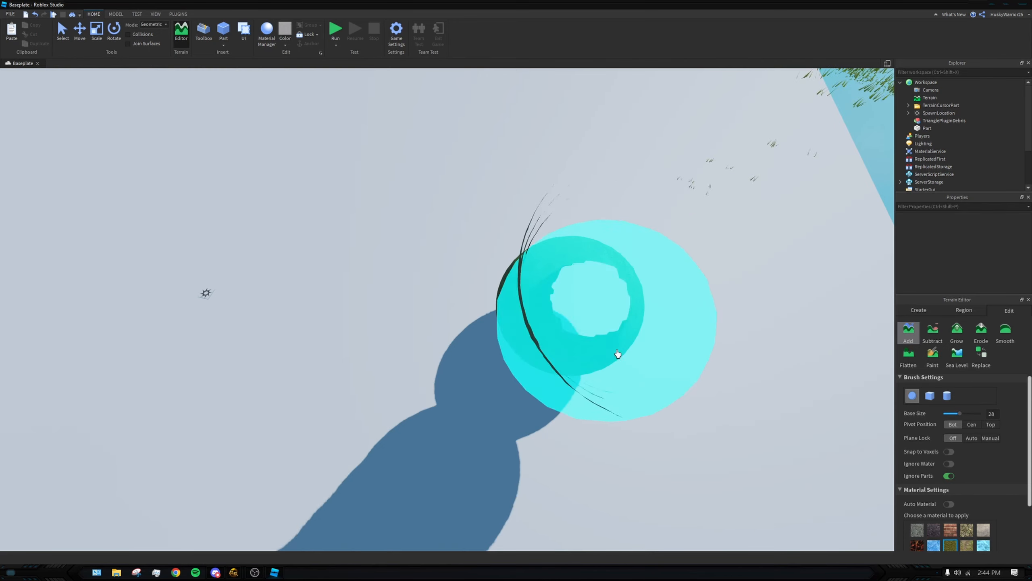
{"action": "key", "text": "ctrl+z"}
{"action": "left_click", "coordinate": [447, 362]}
{"action": "key", "text": "ctrl+z"}
Step: Try stacking grass spheres on the baseplate from an angled view, and undo all of them
{"action": "right_click_drag", "start_coordinate": [459, 385], "coordinate": [461, 377]}
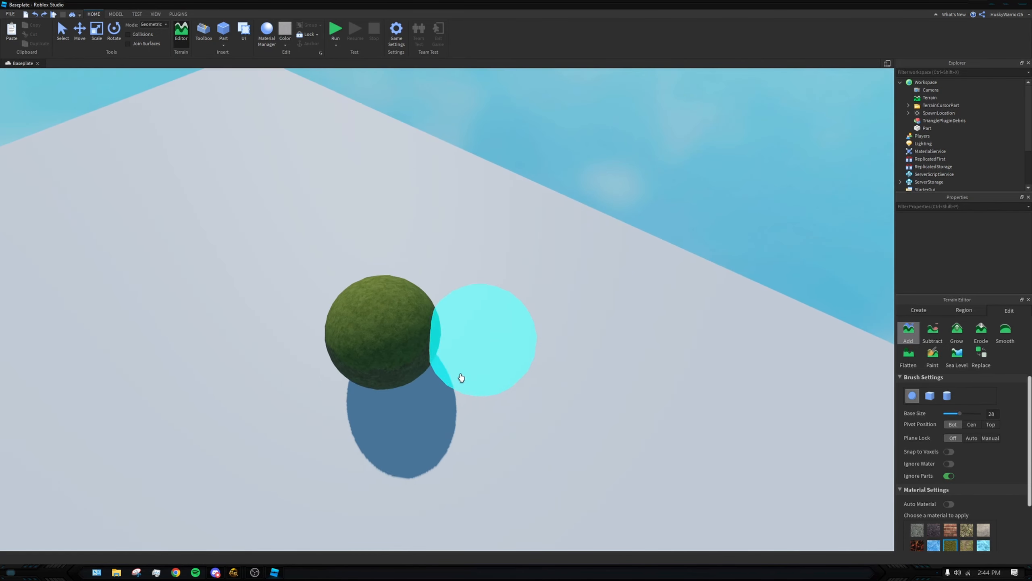
{"action": "left_click", "coordinate": [415, 392]}
{"action": "left_click", "coordinate": [466, 368]}
{"action": "left_click", "coordinate": [488, 365]}
{"action": "key", "text": "ctrl+z"}
{"action": "key", "text": "ctrl+z"}
{"action": "key", "text": "ctrl+z"}
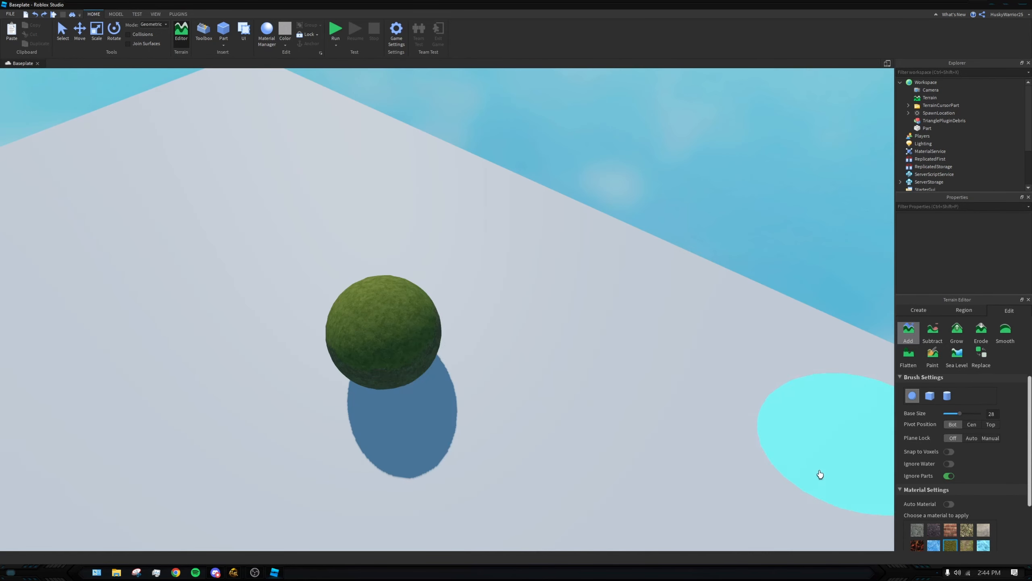
{"action": "key", "text": "ctrl+z"}
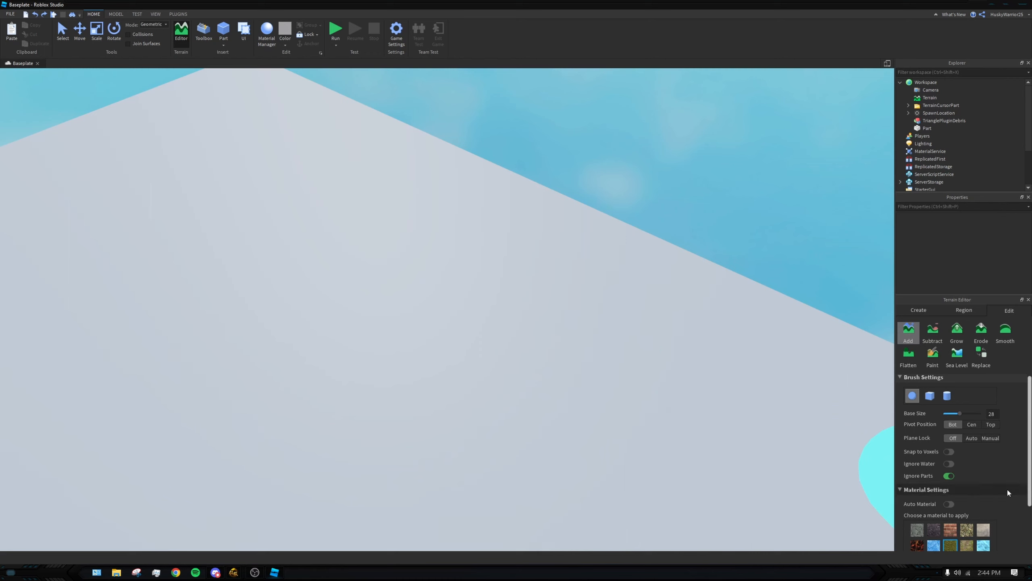
Step: Set plane lock to Auto and brush a broad, curved grass landmass along the far side of the baseplate
{"action": "left_click", "coordinate": [977, 439]}
{"action": "right_click_drag", "start_coordinate": [581, 372], "coordinate": [581, 334]}
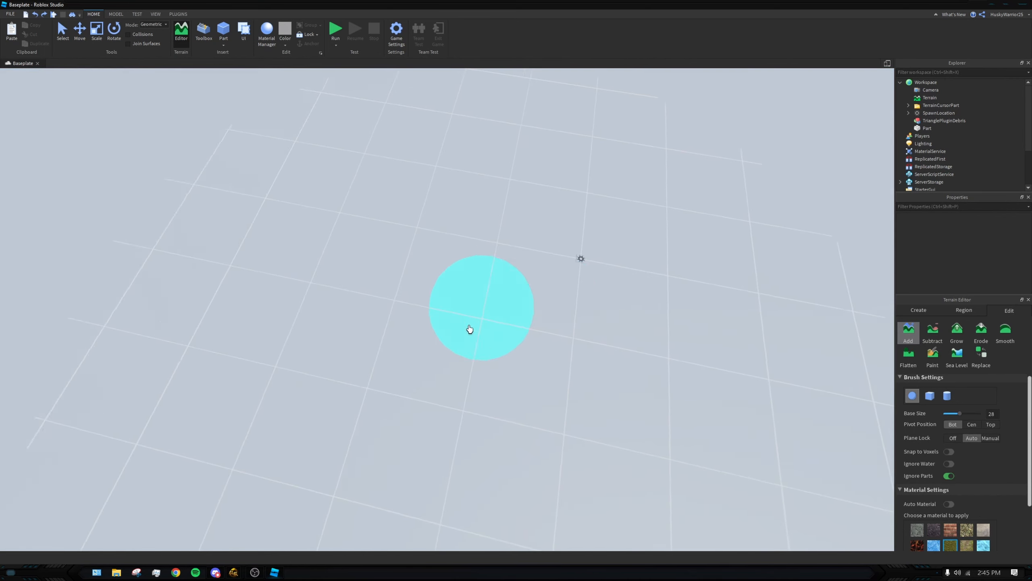
{"action": "mouse_move", "coordinate": [469, 329]}
{"action": "right_mouse_down"}
{"action": "mouse_move", "coordinate": [468, 320]}
{"action": "mouse_move", "coordinate": [358, 362]}
{"action": "mouse_move", "coordinate": [576, 328]}
{"action": "mouse_move", "coordinate": [520, 318]}
{"action": "mouse_move", "coordinate": [542, 288]}
{"action": "mouse_move", "coordinate": [498, 321]}
{"action": "mouse_move", "coordinate": [505, 286]}
{"action": "mouse_move", "coordinate": [373, 214]}
{"action": "right_mouse_up"}
{"action": "mouse_move", "coordinate": [373, 215]}
{"action": "left_mouse_down"}
{"action": "mouse_move", "coordinate": [399, 191]}
{"action": "mouse_move", "coordinate": [609, 233]}
{"action": "mouse_move", "coordinate": [604, 276]}
{"action": "mouse_move", "coordinate": [581, 240]}
{"action": "mouse_move", "coordinate": [721, 362]}
{"action": "mouse_move", "coordinate": [478, 198]}
{"action": "mouse_move", "coordinate": [216, 221]}
{"action": "mouse_move", "coordinate": [224, 196]}
{"action": "mouse_move", "coordinate": [324, 190]}
{"action": "left_mouse_up"}
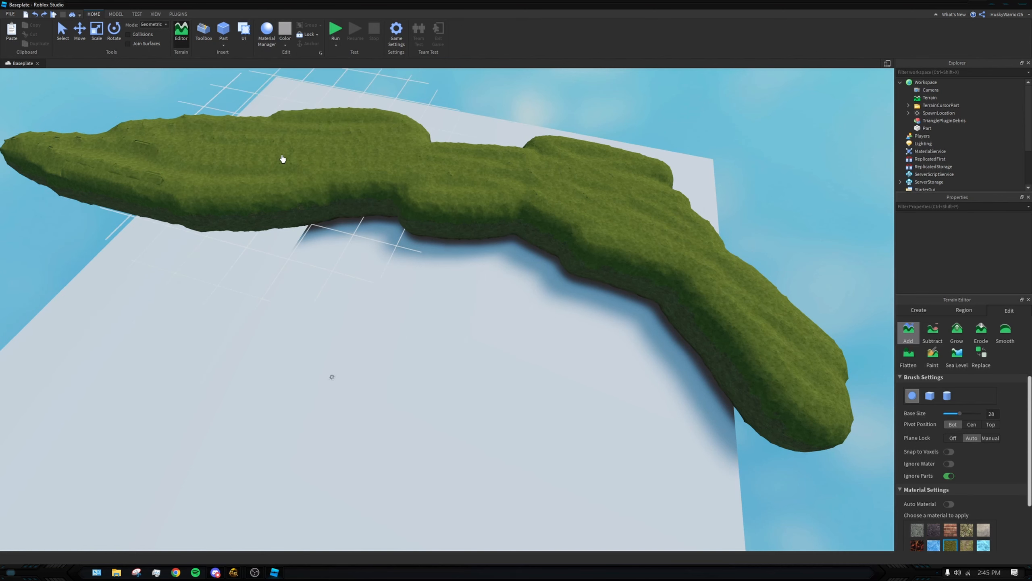
{"action": "mouse_move", "coordinate": [283, 158]}
{"action": "left_mouse_down"}
{"action": "mouse_move", "coordinate": [371, 143]}
{"action": "mouse_move", "coordinate": [268, 127]}
{"action": "left_mouse_up"}
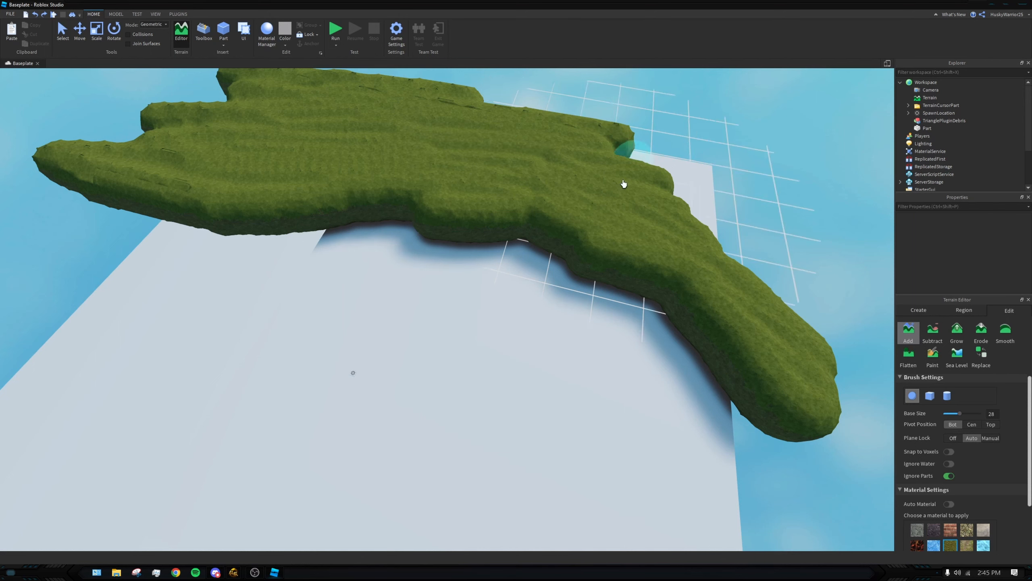
{"action": "mouse_move", "coordinate": [427, 142]}
{"action": "left_mouse_down"}
{"action": "mouse_move", "coordinate": [733, 224]}
{"action": "mouse_move", "coordinate": [738, 304]}
{"action": "left_mouse_up"}
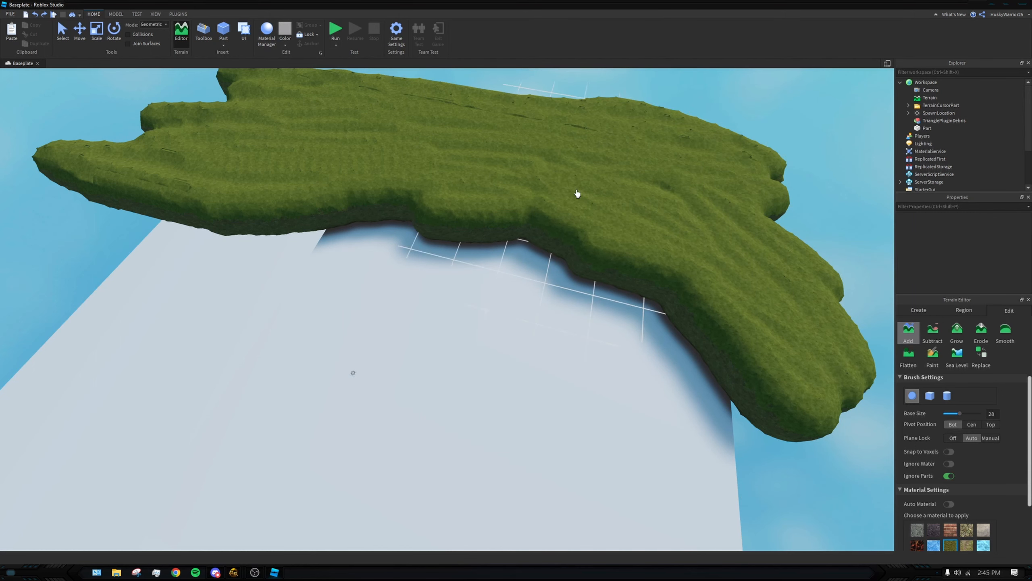
Step: Extend both ends of the grass landmass and fill the gaps along its outer edge
{"action": "key", "text": "a"}
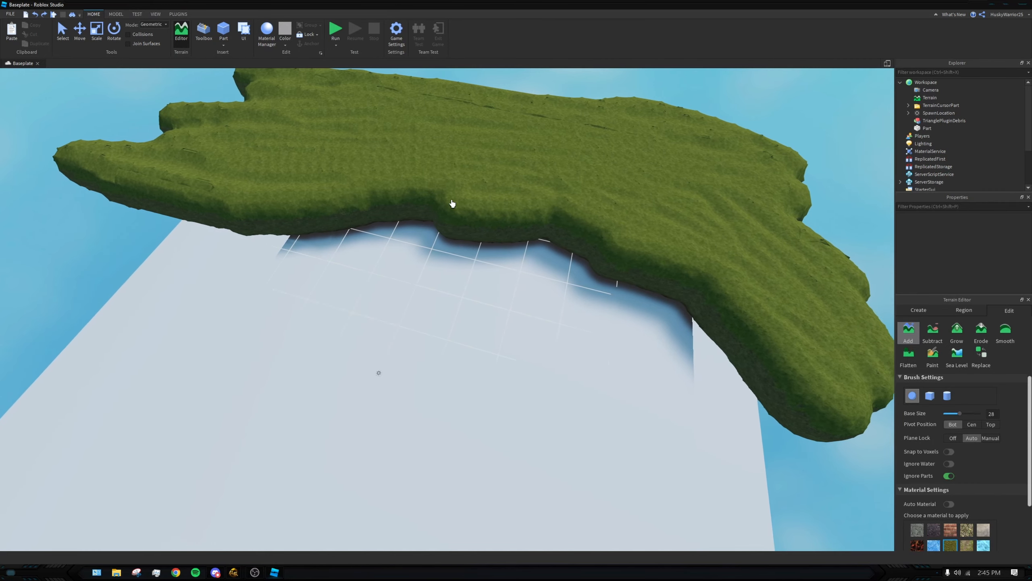
{"action": "key", "text": "a"}
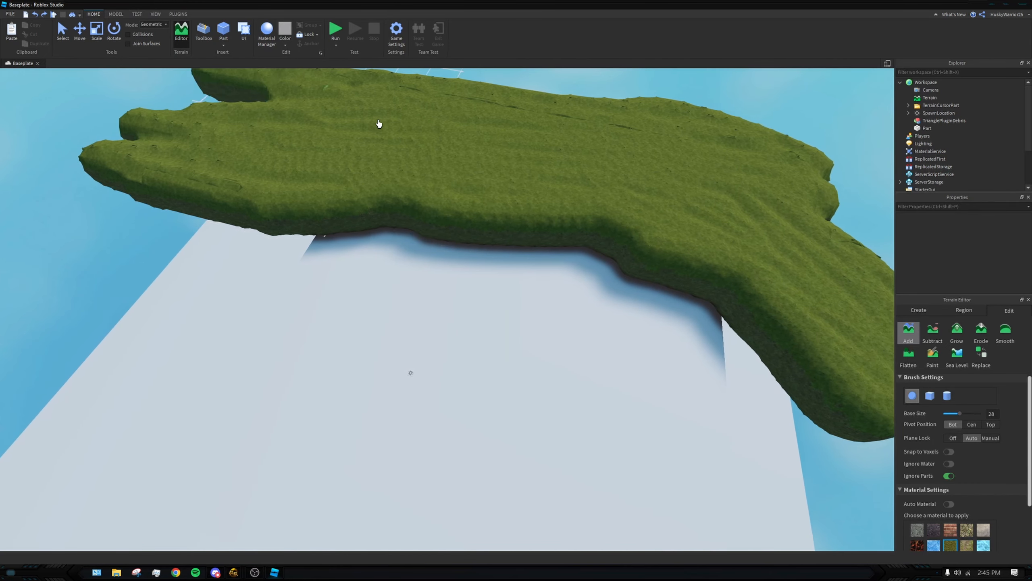
{"action": "scroll", "coordinate": [288, 168], "scroll_direction": "down", "scroll_amount": 3}
{"action": "mouse_move", "coordinate": [288, 168]}
{"action": "left_mouse_down"}
{"action": "mouse_move", "coordinate": [208, 242]}
{"action": "mouse_move", "coordinate": [111, 276]}
{"action": "mouse_move", "coordinate": [202, 233]}
{"action": "left_mouse_up"}
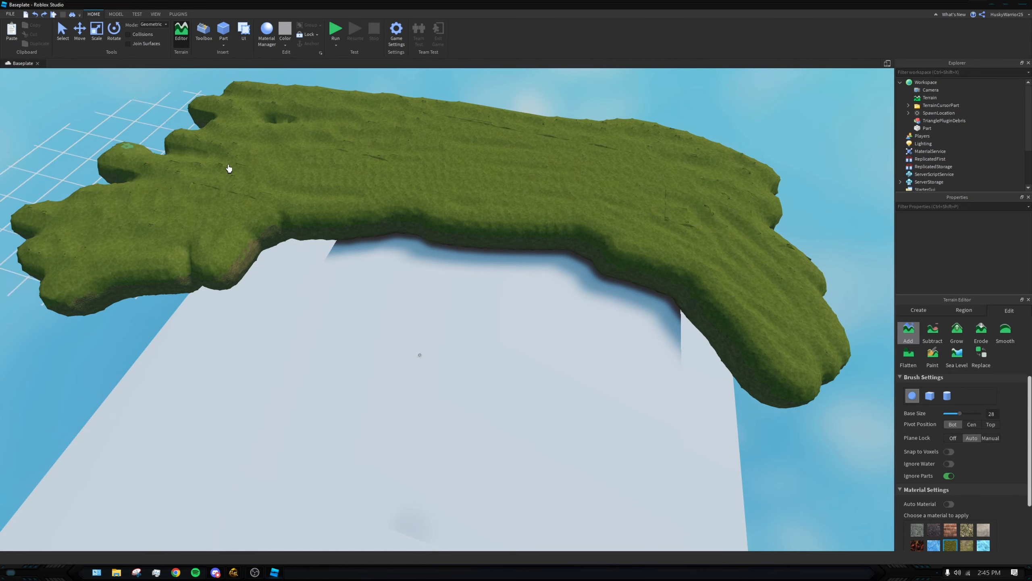
{"action": "mouse_move", "coordinate": [246, 118]}
{"action": "left_mouse_down"}
{"action": "mouse_move", "coordinate": [140, 182]}
{"action": "mouse_move", "coordinate": [159, 180]}
{"action": "mouse_move", "coordinate": [97, 198]}
{"action": "mouse_move", "coordinate": [216, 140]}
{"action": "left_mouse_up"}
{"action": "left_click_drag", "start_coordinate": [726, 200], "coordinate": [738, 188]}
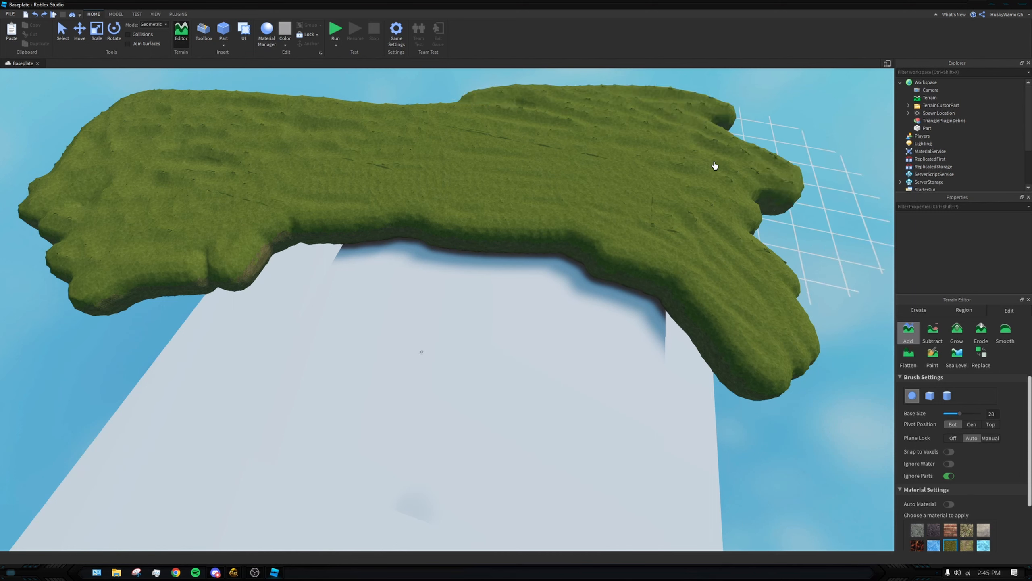
{"action": "left_click_drag", "start_coordinate": [763, 210], "coordinate": [744, 219]}
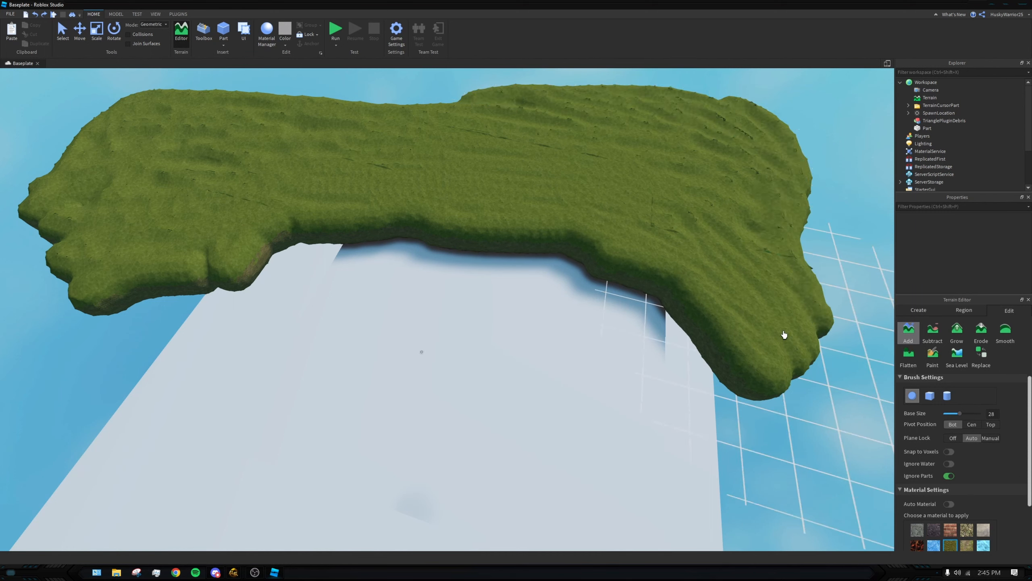
{"action": "left_click_drag", "start_coordinate": [785, 335], "coordinate": [751, 400]}
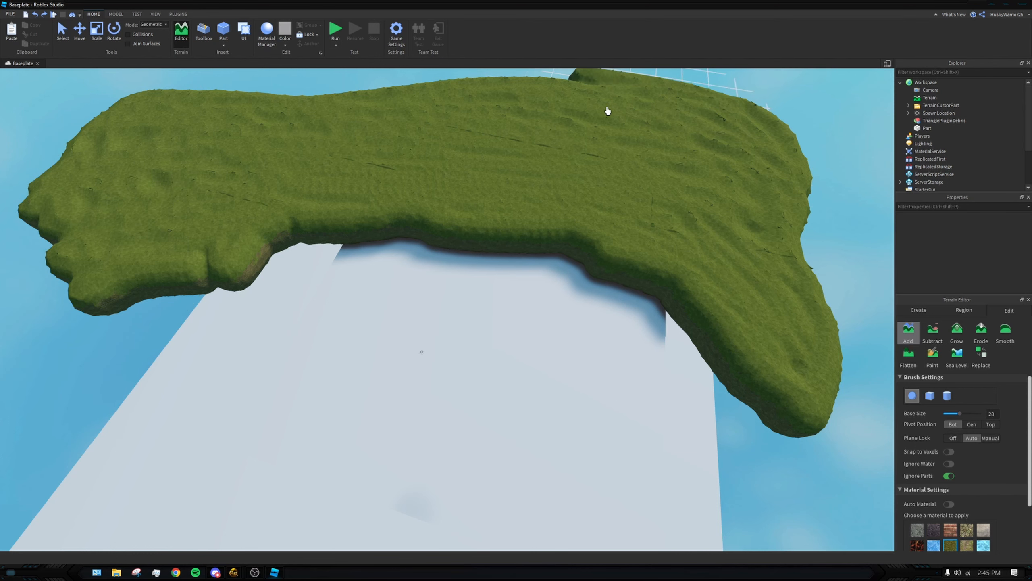
Step: Fly around and across the grass landmass to examine its surface and edges from several angles
{"action": "mouse_move", "coordinate": [641, 214]}
{"action": "right_mouse_down"}
{"action": "mouse_move", "coordinate": [675, 265]}
{"action": "mouse_move", "coordinate": [638, 323]}
{"action": "mouse_move", "coordinate": [534, 310]}
{"action": "mouse_move", "coordinate": [546, 265]}
{"action": "mouse_move", "coordinate": [595, 282]}
{"action": "mouse_move", "coordinate": [618, 323]}
{"action": "mouse_move", "coordinate": [560, 323]}
{"action": "mouse_move", "coordinate": [634, 253]}
{"action": "mouse_move", "coordinate": [592, 218]}
{"action": "right_mouse_up"}
{"action": "key", "text": "s"}
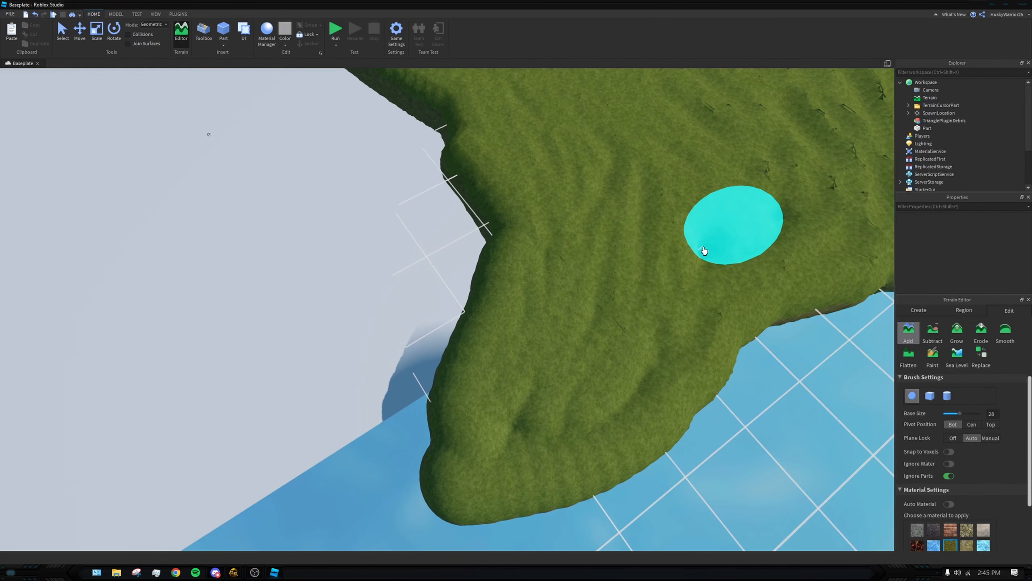
{"action": "left_click", "coordinate": [702, 249]}
{"action": "key", "text": "ctrl+z"}
{"action": "key", "text": "s"}
{"action": "right_click_drag", "start_coordinate": [531, 281], "coordinate": [533, 276]}
{"action": "key", "text": "s"}
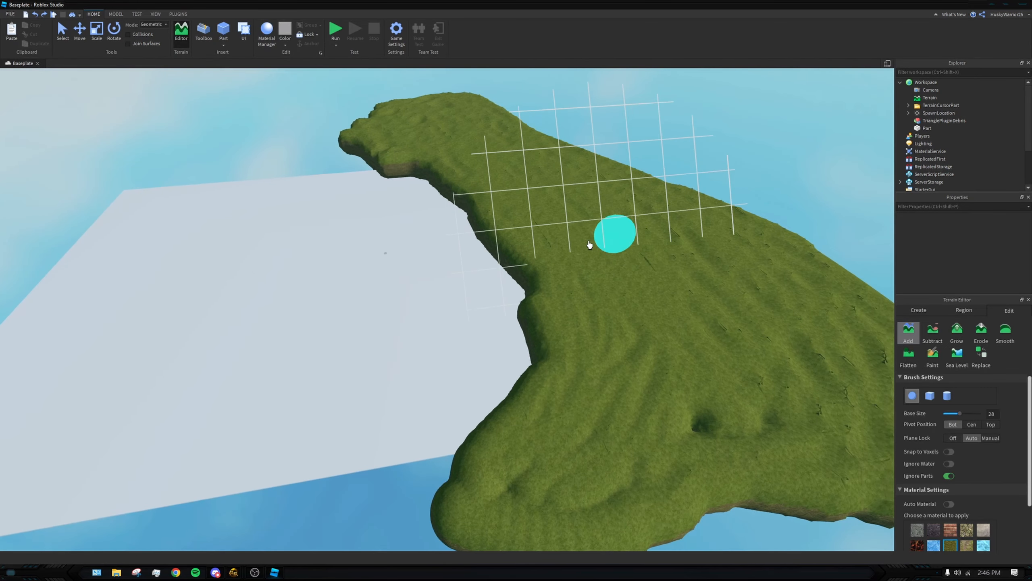
{"action": "right_click_drag", "start_coordinate": [588, 243], "coordinate": [610, 239]}
{"action": "key", "text": "w"}
{"action": "right_click_drag", "start_coordinate": [597, 397], "coordinate": [602, 320]}
{"action": "key", "text": "w"}
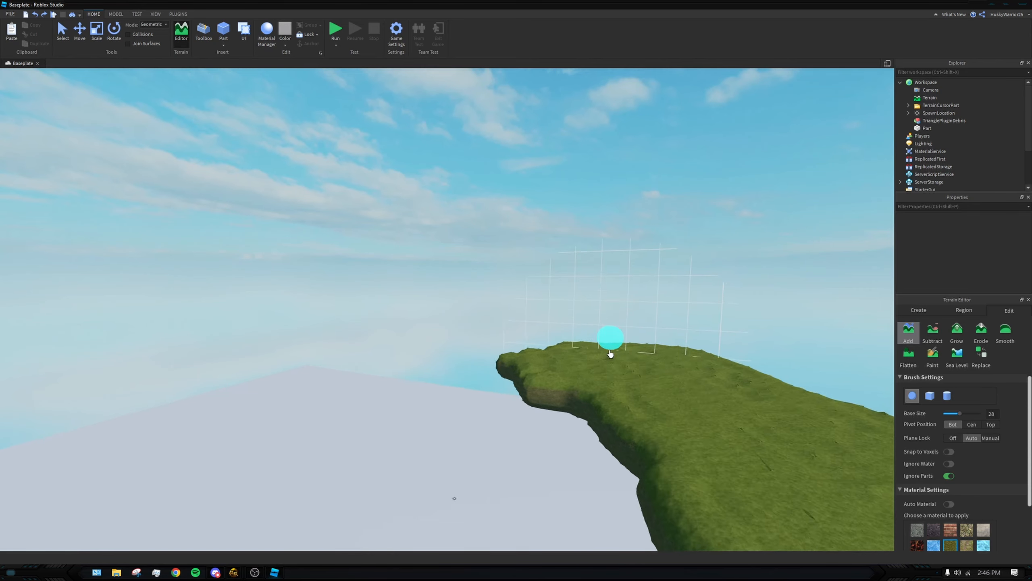
{"action": "key", "text": "w"}
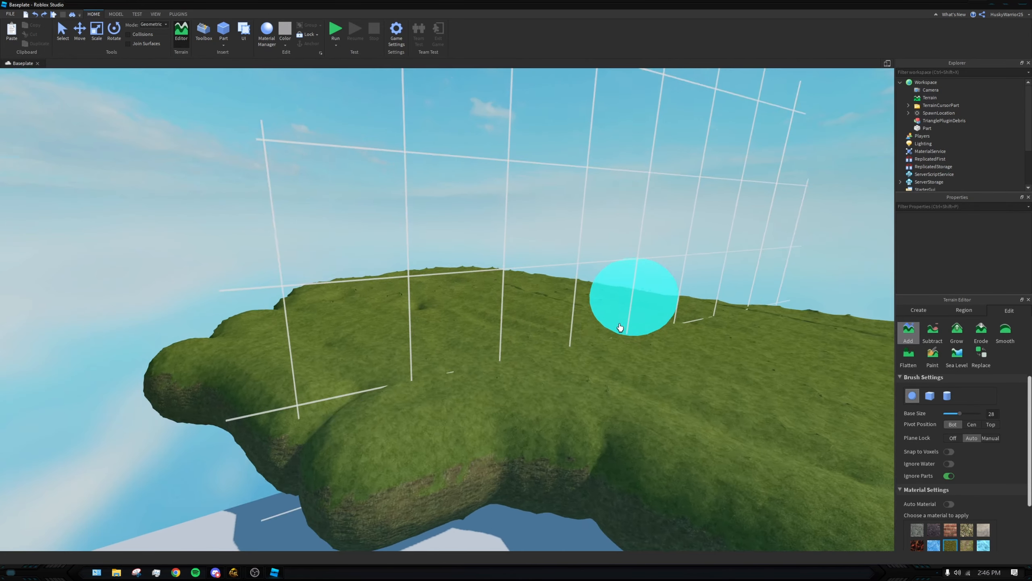
Step: Brush more grass along the jagged end of the landmass beside the baseplate corner to round it off
{"action": "key", "text": "s"}
{"action": "mouse_move", "coordinate": [634, 334]}
{"action": "right_mouse_down"}
{"action": "mouse_move", "coordinate": [643, 334]}
{"action": "mouse_move", "coordinate": [488, 352]}
{"action": "mouse_move", "coordinate": [373, 291]}
{"action": "mouse_move", "coordinate": [351, 244]}
{"action": "right_mouse_up"}
{"action": "mouse_move", "coordinate": [341, 211]}
{"action": "left_mouse_down"}
{"action": "mouse_move", "coordinate": [328, 141]}
{"action": "mouse_move", "coordinate": [188, 219]}
{"action": "mouse_move", "coordinate": [184, 265]}
{"action": "mouse_move", "coordinate": [196, 157]}
{"action": "mouse_move", "coordinate": [150, 166]}
{"action": "mouse_move", "coordinate": [254, 191]}
{"action": "mouse_move", "coordinate": [205, 246]}
{"action": "mouse_move", "coordinate": [141, 223]}
{"action": "left_mouse_up"}
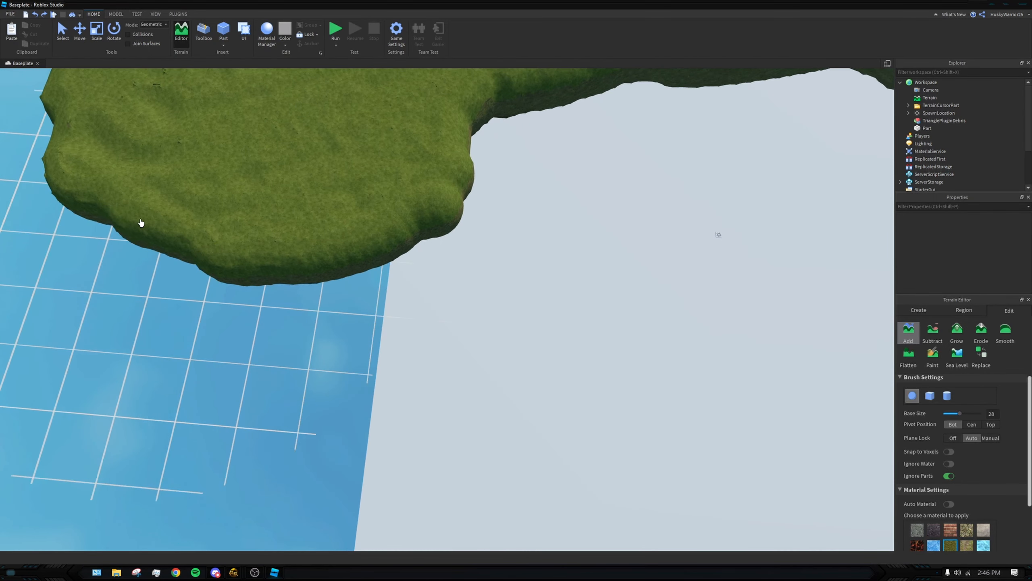
{"action": "mouse_move", "coordinate": [198, 206]}
{"action": "left_mouse_down"}
{"action": "mouse_move", "coordinate": [214, 122]}
{"action": "mouse_move", "coordinate": [246, 131]}
{"action": "left_mouse_up"}
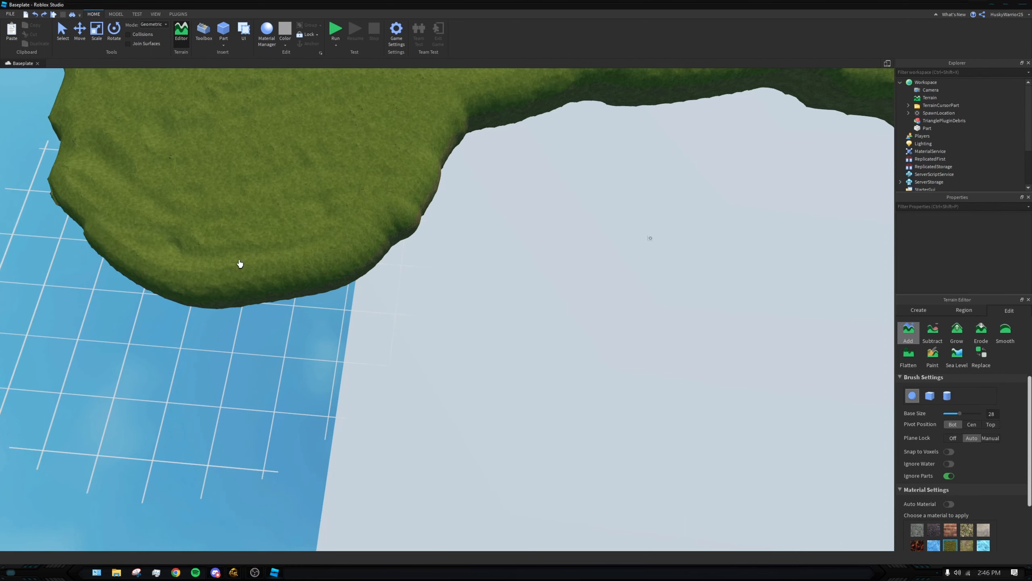
{"action": "mouse_move", "coordinate": [549, 250]}
{"action": "left_mouse_down"}
{"action": "mouse_move", "coordinate": [595, 223]}
{"action": "mouse_move", "coordinate": [618, 268]}
{"action": "mouse_move", "coordinate": [623, 240]}
{"action": "mouse_move", "coordinate": [590, 269]}
{"action": "mouse_move", "coordinate": [633, 289]}
{"action": "left_mouse_up"}
Step: Examine the enlarged grass landmass from ground level and from above
{"action": "right_click_drag", "start_coordinate": [633, 288], "coordinate": [632, 254]}
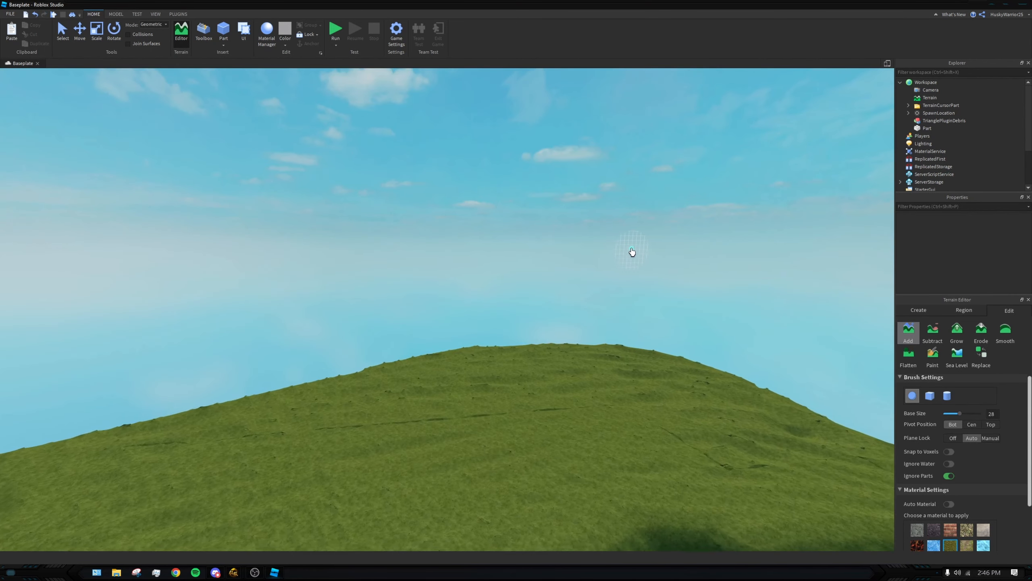
{"action": "left_click_drag", "start_coordinate": [634, 354], "coordinate": [640, 334]}
{"action": "right_click_drag", "start_coordinate": [640, 334], "coordinate": [630, 293]}
{"action": "mouse_move", "coordinate": [630, 293]}
{"action": "left_mouse_down"}
{"action": "mouse_move", "coordinate": [628, 258]}
{"action": "mouse_move", "coordinate": [616, 273]}
{"action": "mouse_move", "coordinate": [666, 282]}
{"action": "left_mouse_up"}
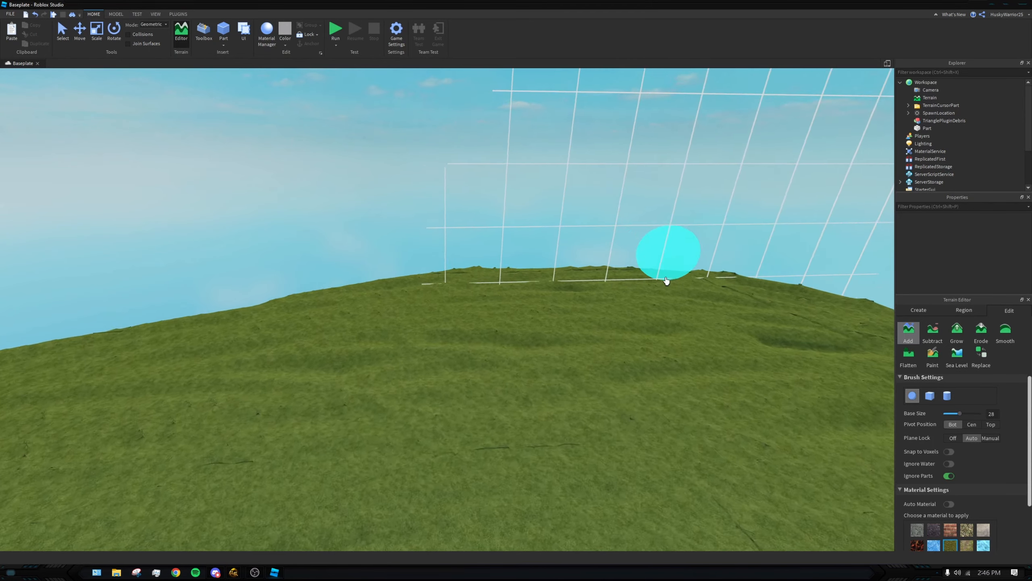
{"action": "mouse_move", "coordinate": [666, 282]}
{"action": "right_mouse_down"}
{"action": "mouse_move", "coordinate": [654, 309]}
{"action": "mouse_move", "coordinate": [636, 313]}
{"action": "mouse_move", "coordinate": [616, 297]}
{"action": "mouse_move", "coordinate": [608, 238]}
{"action": "mouse_move", "coordinate": [646, 281]}
{"action": "right_mouse_up"}
{"action": "key", "text": "s"}
{"action": "key", "text": "s"}
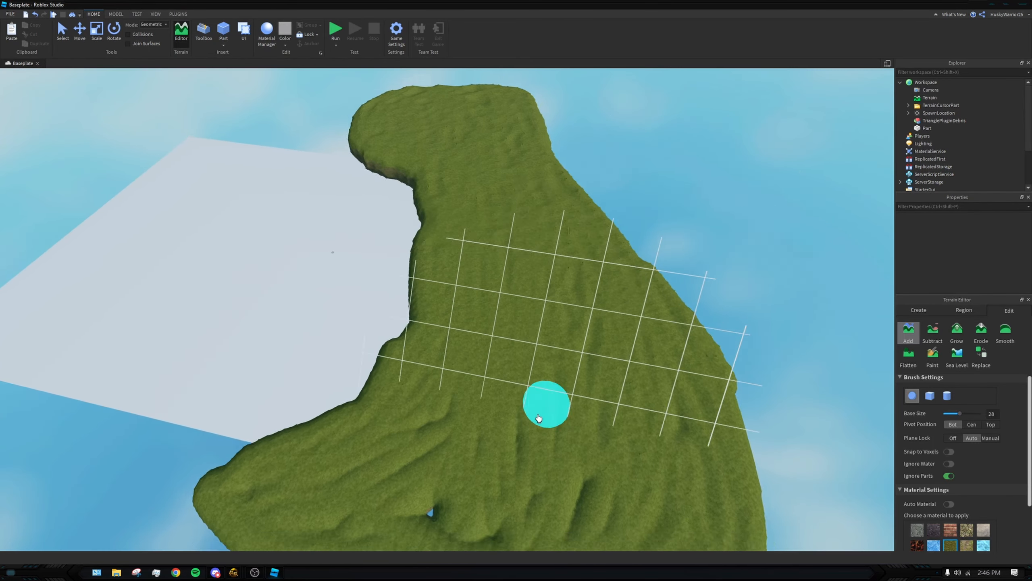
{"action": "right_click_drag", "start_coordinate": [537, 418], "coordinate": [430, 405]}
{"action": "mouse_move", "coordinate": [733, 458]}
{"action": "right_mouse_down"}
{"action": "mouse_move", "coordinate": [795, 304]}
{"action": "mouse_move", "coordinate": [487, 260]}
{"action": "right_mouse_up"}
{"action": "mouse_move", "coordinate": [600, 315]}
{"action": "right_mouse_down"}
{"action": "mouse_move", "coordinate": [554, 303]}
{"action": "mouse_move", "coordinate": [552, 276]}
{"action": "right_mouse_up"}
Step: Choose the Water material and brush water along the landmass's inner shoreline over the baseplate, replacing the first stroke with a new one
{"action": "scroll", "coordinate": [953, 516], "scroll_direction": "down", "scroll_amount": 3}
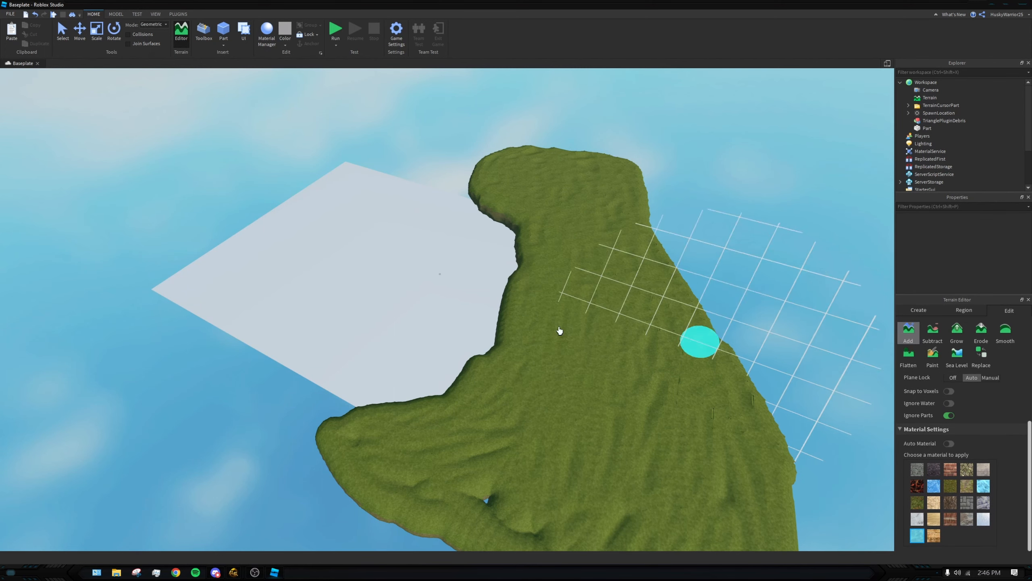
{"action": "right_click_drag", "start_coordinate": [489, 277], "coordinate": [553, 282]}
{"action": "right_click_drag", "start_coordinate": [480, 349], "coordinate": [488, 281]}
{"action": "left_click", "coordinate": [543, 244]}
{"action": "left_click_drag", "start_coordinate": [544, 245], "coordinate": [560, 239]}
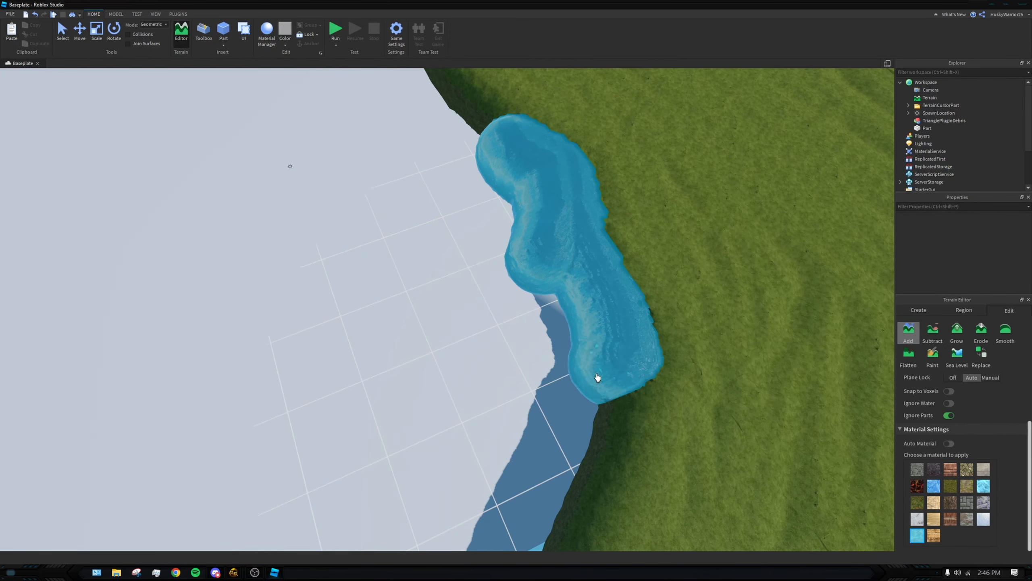
{"action": "key", "text": "ctrl+z"}
{"action": "left_click_drag", "start_coordinate": [487, 333], "coordinate": [576, 302]}
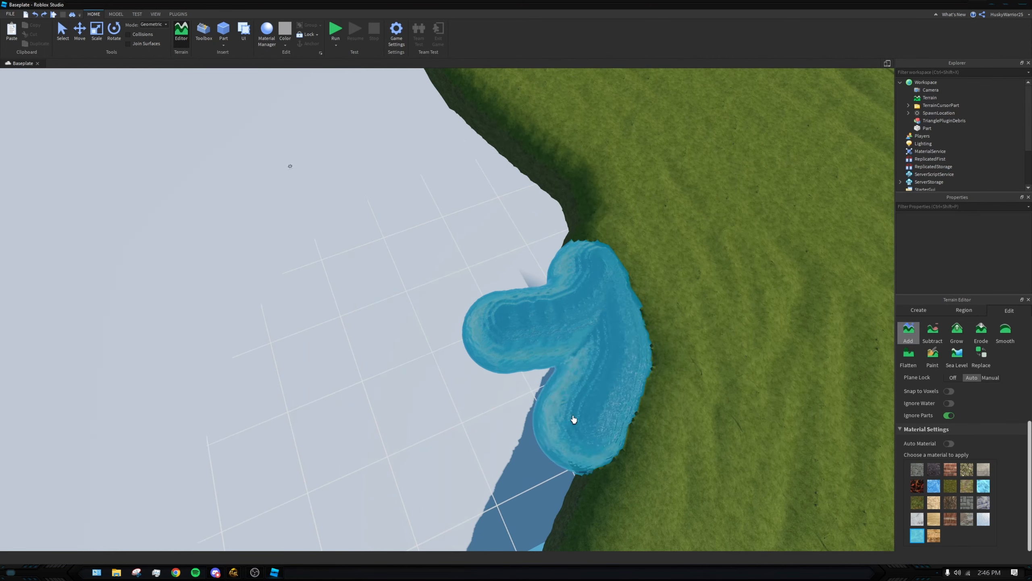
Step: Undo the last water stroke and set the Add brush's base size to 22
{"action": "key", "text": "ctrl+z"}
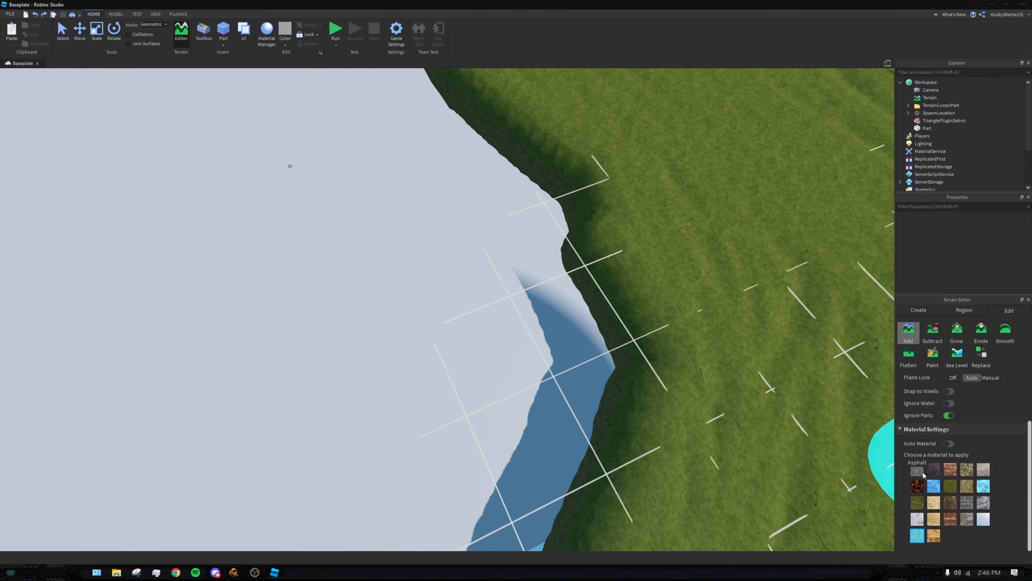
{"action": "right_click_drag", "start_coordinate": [647, 325], "coordinate": [571, 355]}
{"action": "key", "text": "s"}
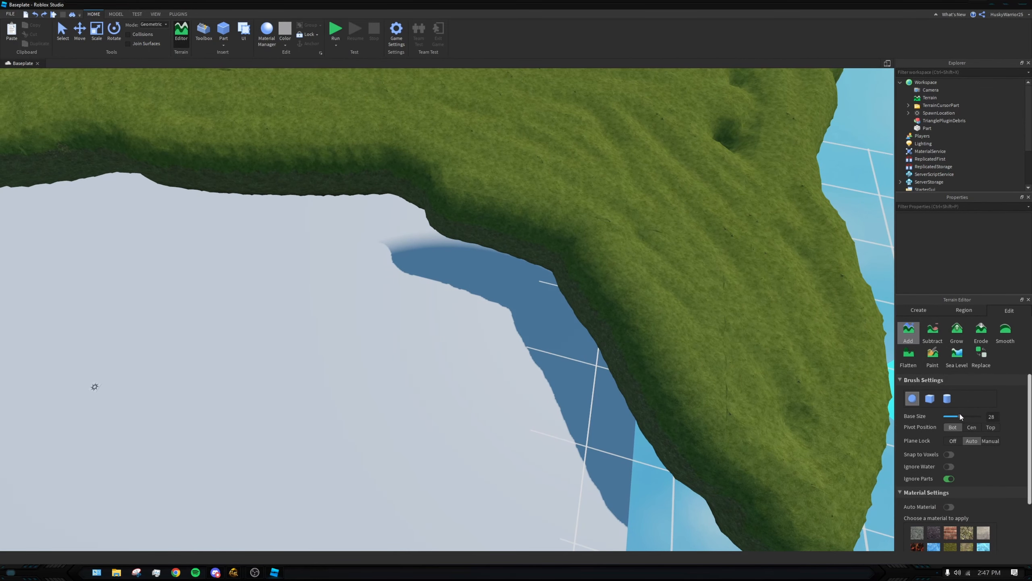
{"action": "left_click_drag", "start_coordinate": [961, 416], "coordinate": [956, 416]}
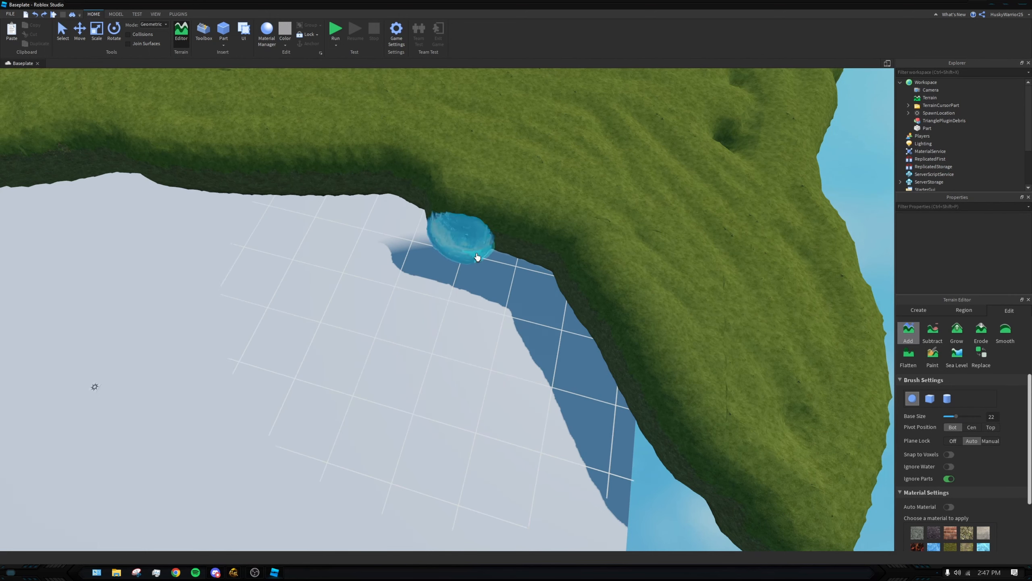
{"action": "left_click_drag", "start_coordinate": [556, 326], "coordinate": [588, 393]}
{"action": "key", "text": "ctrl+z"}
{"action": "left_click_drag", "start_coordinate": [436, 249], "coordinate": [559, 311]}
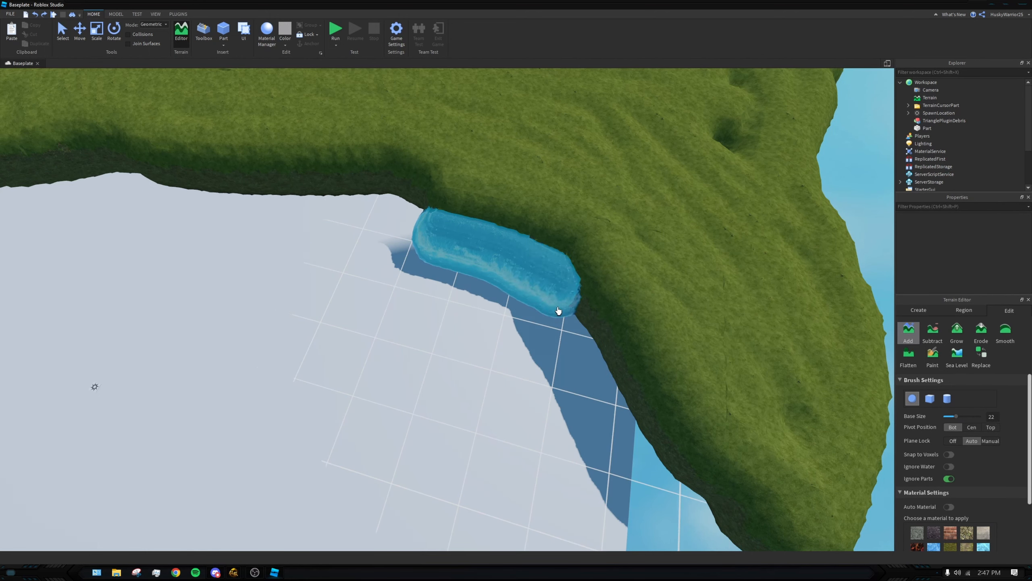
{"action": "key", "text": "ctrl+z"}
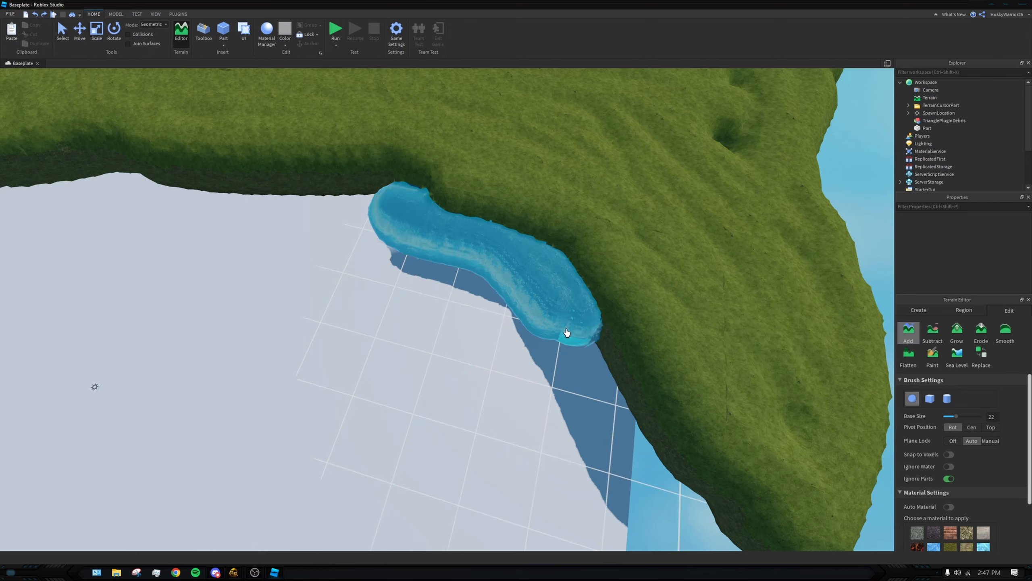
{"action": "key", "text": "ctrl+z"}
{"action": "left_click_drag", "start_coordinate": [375, 227], "coordinate": [526, 269]}
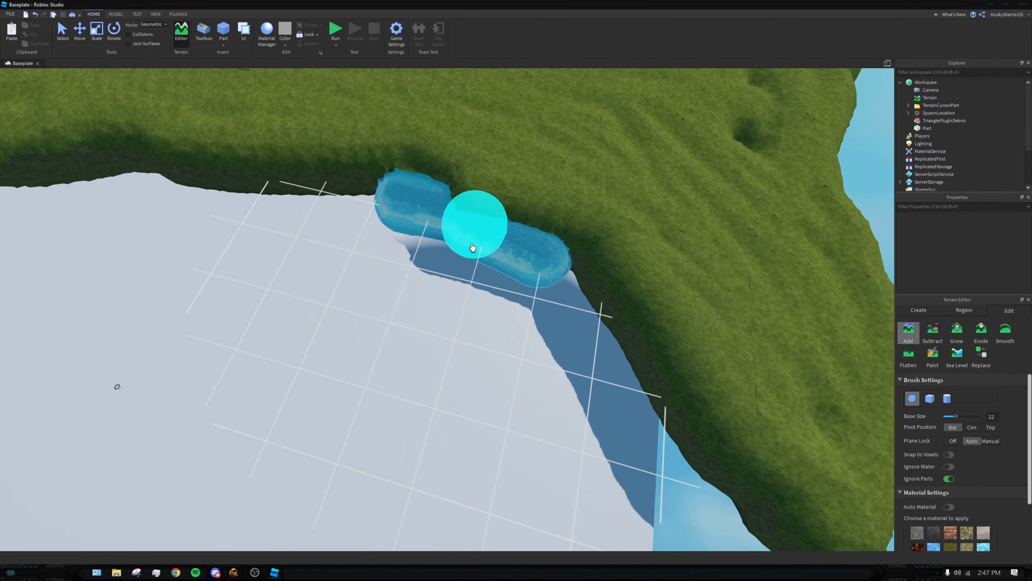
{"action": "key", "text": "ctrl+z"}
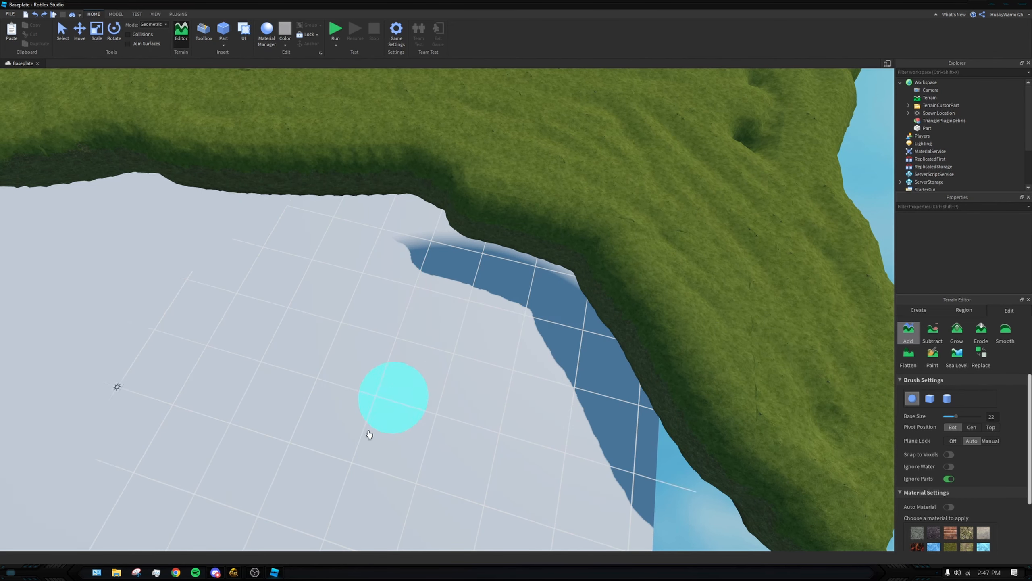
{"action": "mouse_move", "coordinate": [532, 252]}
{"action": "right_mouse_down"}
{"action": "mouse_move", "coordinate": [512, 318]}
{"action": "mouse_move", "coordinate": [363, 325]}
{"action": "mouse_move", "coordinate": [302, 280]}
{"action": "right_mouse_up"}
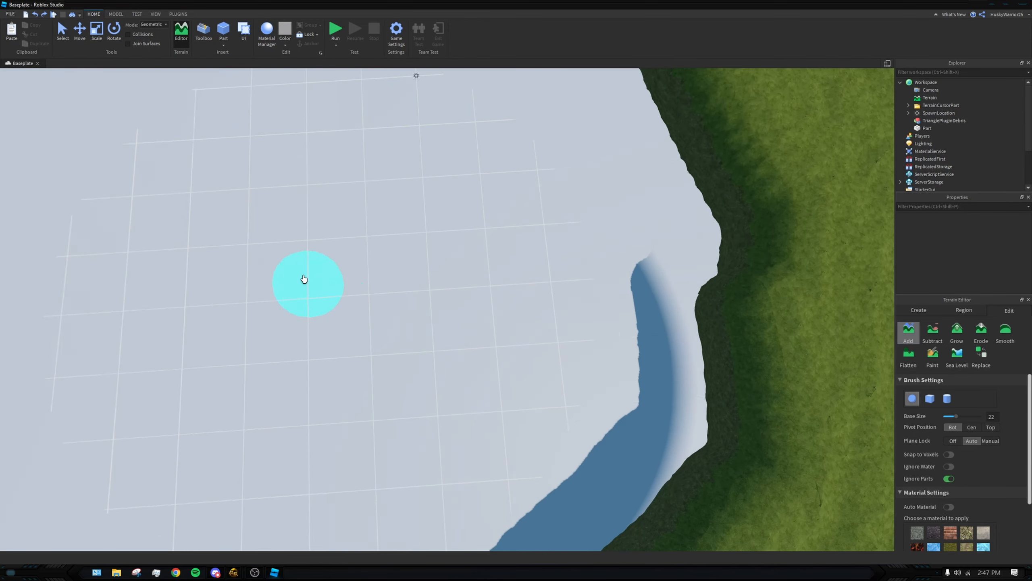
{"action": "key", "text": "ctrl+z"}
{"action": "key", "text": "ctrl+z"}
{"action": "key", "text": "ctrl+z"}
{"action": "key", "text": "ctrl+z"}
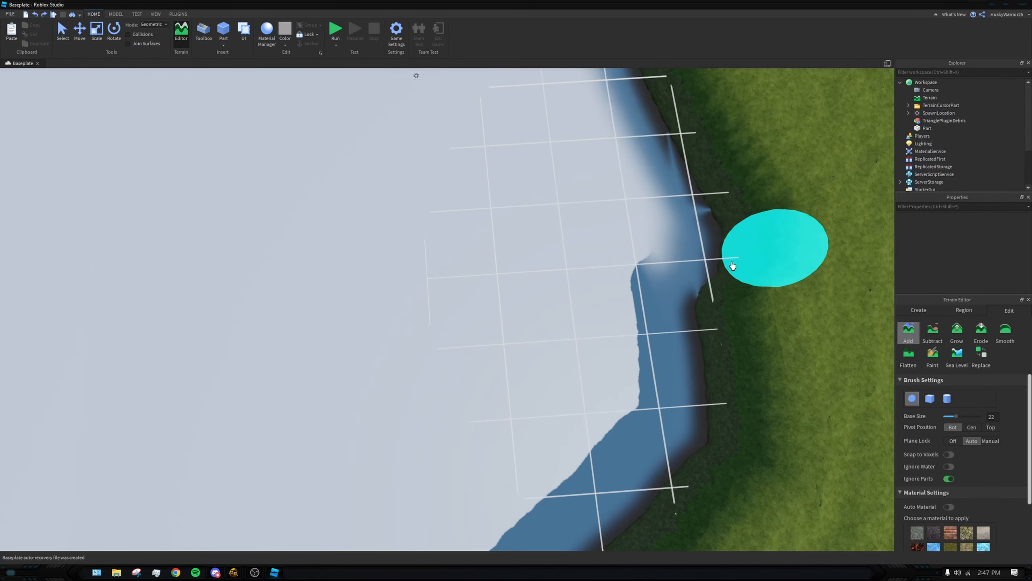
Step: Brush water along the whole inner shoreline of the grass landmass and widen it outward over the baseplate
{"action": "right_click_drag", "start_coordinate": [730, 260], "coordinate": [462, 281]}
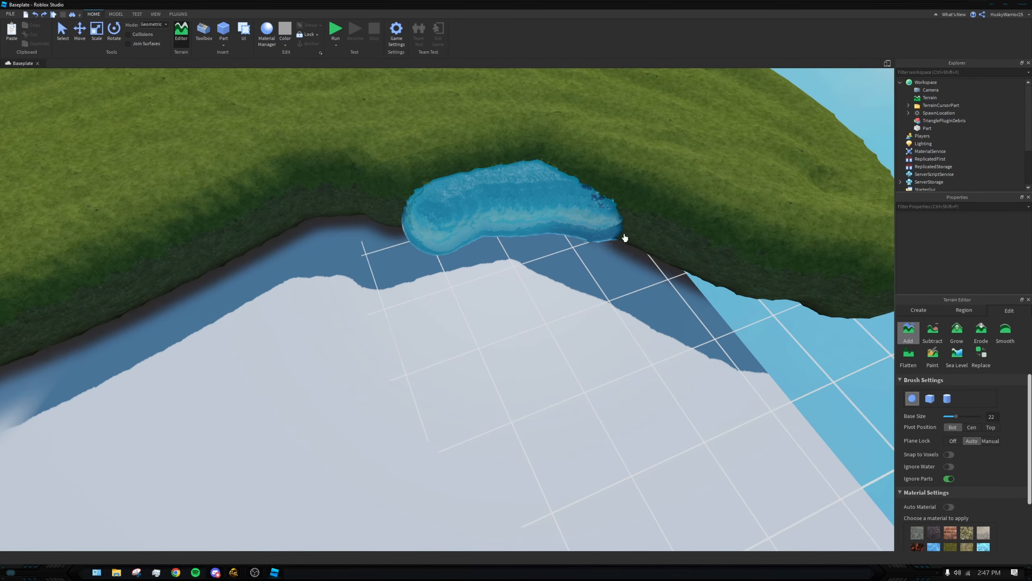
{"action": "right_click_drag", "start_coordinate": [568, 224], "coordinate": [592, 229]}
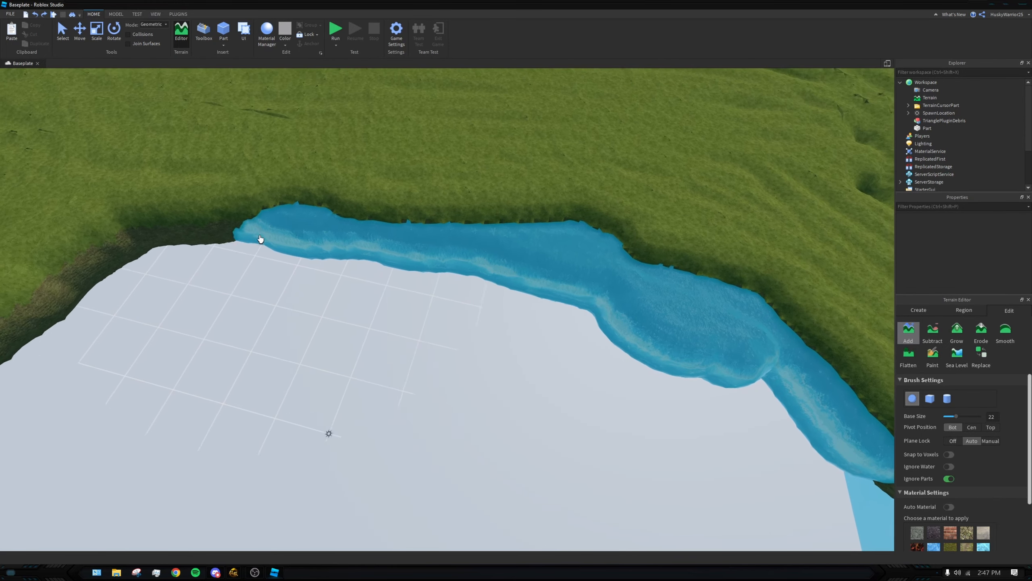
{"action": "right_click_drag", "start_coordinate": [253, 246], "coordinate": [225, 265]}
{"action": "mouse_move", "coordinate": [255, 288]}
{"action": "left_mouse_down"}
{"action": "mouse_move", "coordinate": [240, 268]}
{"action": "mouse_move", "coordinate": [355, 312]}
{"action": "left_mouse_up"}
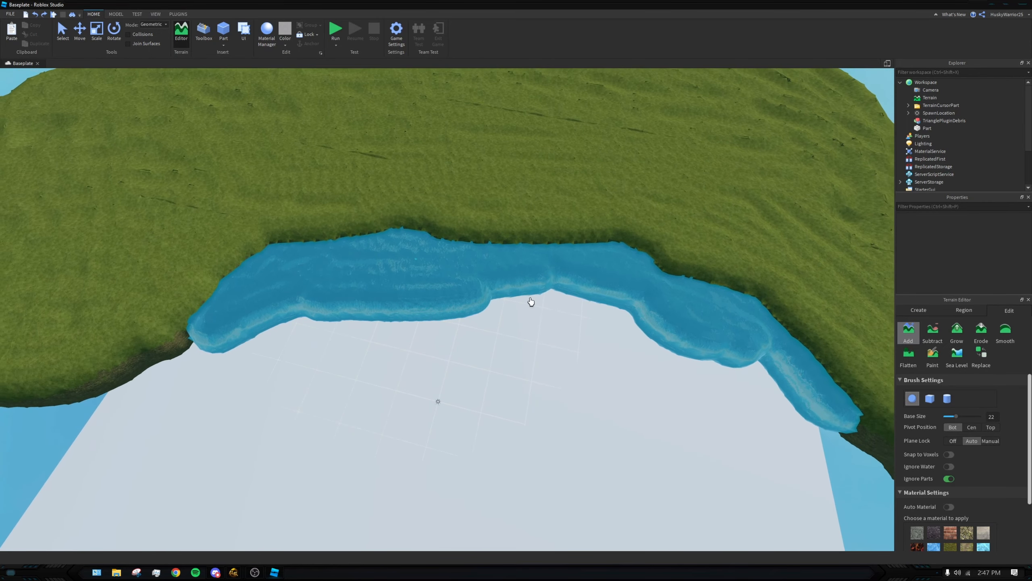
{"action": "left_click_drag", "start_coordinate": [531, 301], "coordinate": [655, 345]}
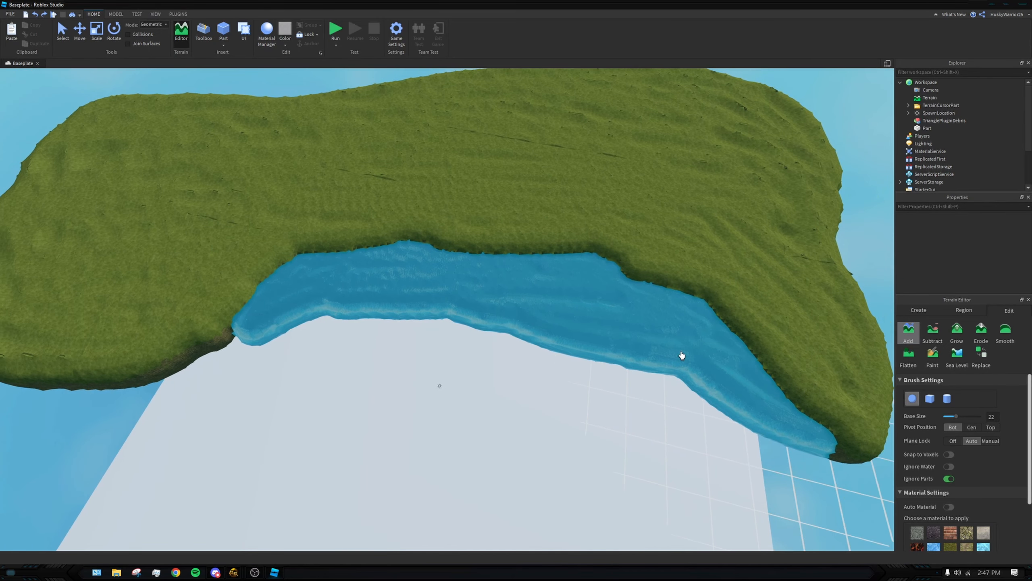
{"action": "left_click_drag", "start_coordinate": [733, 441], "coordinate": [583, 356]}
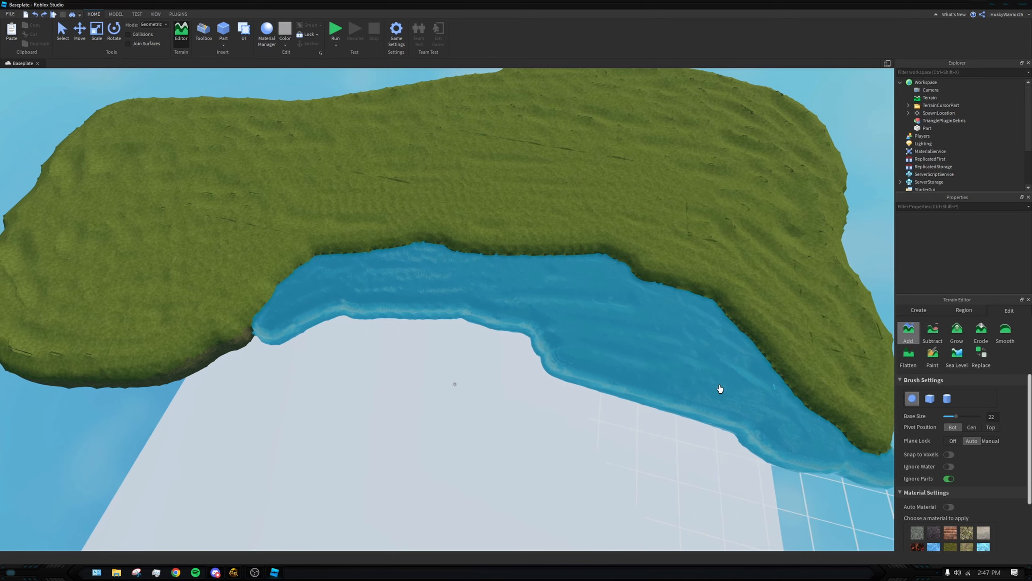
{"action": "mouse_move", "coordinate": [444, 302]}
{"action": "left_mouse_down"}
{"action": "mouse_move", "coordinate": [295, 341]}
{"action": "mouse_move", "coordinate": [325, 360]}
{"action": "mouse_move", "coordinate": [385, 354]}
{"action": "left_mouse_up"}
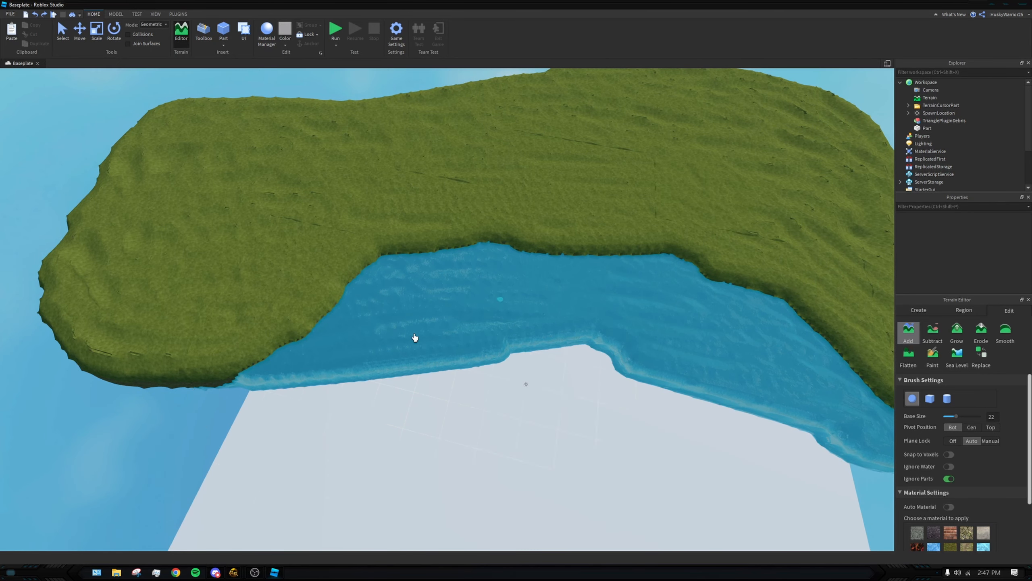
Step: Extend the water around the landmass's broad rounded end and widen the strip back across the baseplate
{"action": "left_click_drag", "start_coordinate": [257, 401], "coordinate": [103, 372]}
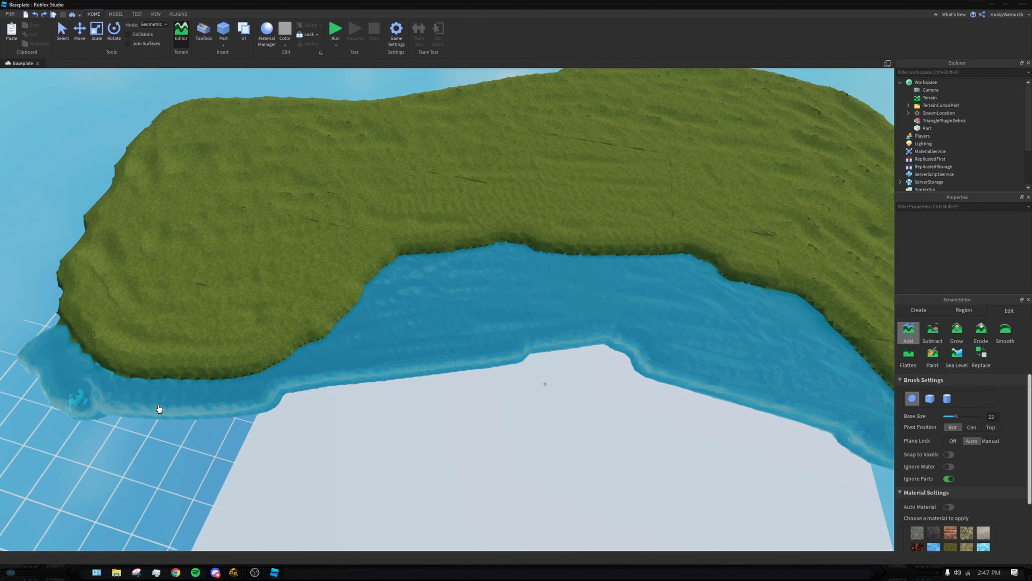
{"action": "left_click_drag", "start_coordinate": [143, 426], "coordinate": [122, 427]}
{"action": "mouse_move", "coordinate": [213, 415]}
{"action": "left_mouse_down"}
{"action": "mouse_move", "coordinate": [357, 396]}
{"action": "mouse_move", "coordinate": [422, 372]}
{"action": "mouse_move", "coordinate": [137, 431]}
{"action": "mouse_move", "coordinate": [539, 361]}
{"action": "mouse_move", "coordinate": [392, 402]}
{"action": "left_mouse_up"}
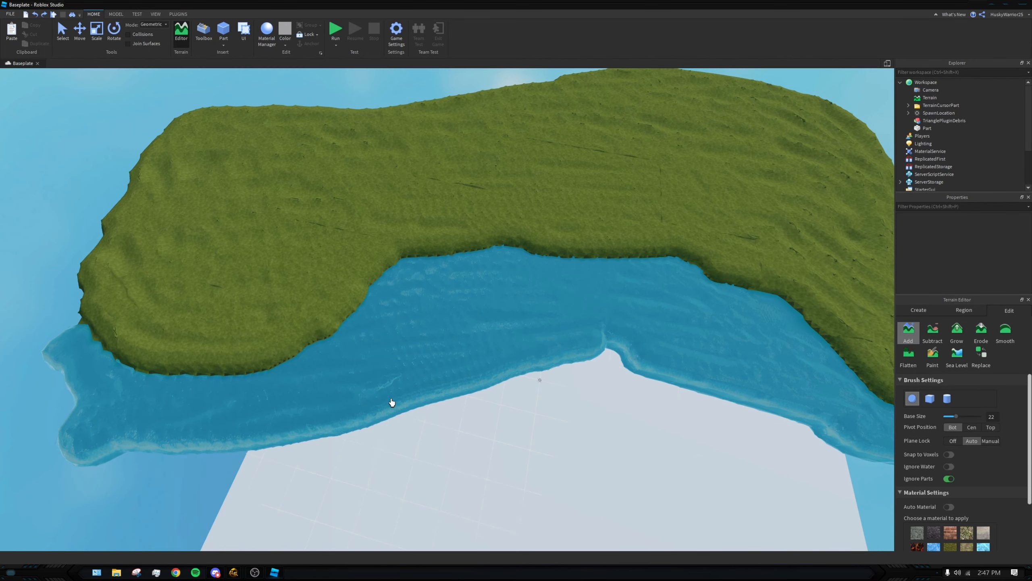
{"action": "left_click_drag", "start_coordinate": [498, 373], "coordinate": [673, 390]}
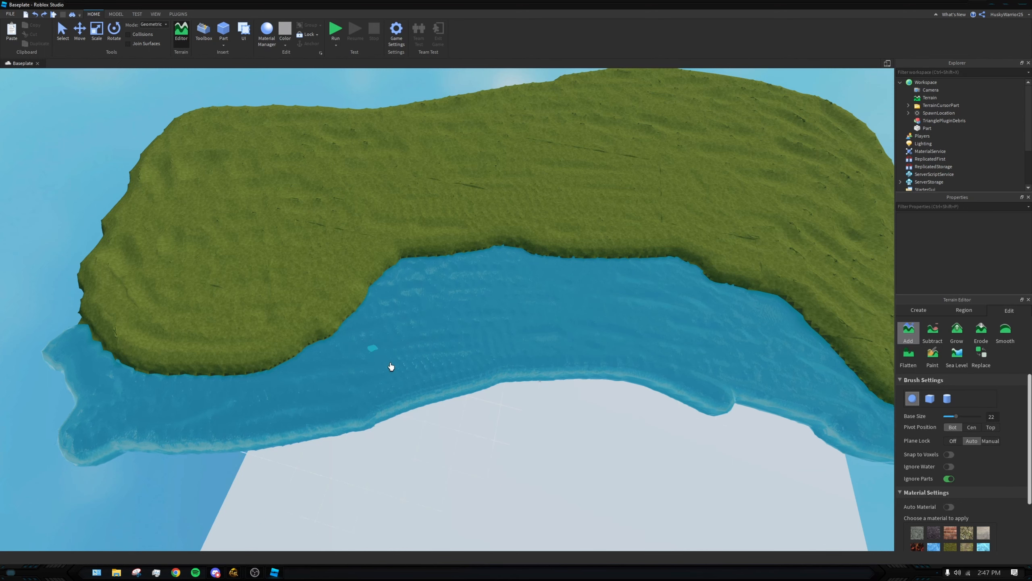
Step: Brush water around the landmass's narrow tip and up its outer side, and widen the bay beside the tip
{"action": "key", "text": "s"}
{"action": "mouse_move", "coordinate": [749, 364]}
{"action": "left_mouse_down"}
{"action": "mouse_move", "coordinate": [710, 403]}
{"action": "mouse_move", "coordinate": [357, 398]}
{"action": "mouse_move", "coordinate": [751, 431]}
{"action": "mouse_move", "coordinate": [742, 468]}
{"action": "mouse_move", "coordinate": [586, 482]}
{"action": "mouse_move", "coordinate": [823, 456]}
{"action": "mouse_move", "coordinate": [848, 468]}
{"action": "mouse_move", "coordinate": [807, 336]}
{"action": "mouse_move", "coordinate": [823, 374]}
{"action": "mouse_move", "coordinate": [802, 392]}
{"action": "mouse_move", "coordinate": [779, 310]}
{"action": "mouse_move", "coordinate": [814, 330]}
{"action": "left_mouse_up"}
{"action": "key", "text": "s"}
{"action": "key", "text": "s"}
{"action": "mouse_move", "coordinate": [778, 265]}
{"action": "left_mouse_down"}
{"action": "mouse_move", "coordinate": [813, 386]}
{"action": "mouse_move", "coordinate": [832, 328]}
{"action": "mouse_move", "coordinate": [854, 379]}
{"action": "mouse_move", "coordinate": [806, 455]}
{"action": "mouse_move", "coordinate": [661, 487]}
{"action": "mouse_move", "coordinate": [452, 396]}
{"action": "mouse_move", "coordinate": [788, 469]}
{"action": "mouse_move", "coordinate": [788, 302]}
{"action": "mouse_move", "coordinate": [774, 271]}
{"action": "mouse_move", "coordinate": [812, 453]}
{"action": "mouse_move", "coordinate": [786, 455]}
{"action": "left_mouse_up"}
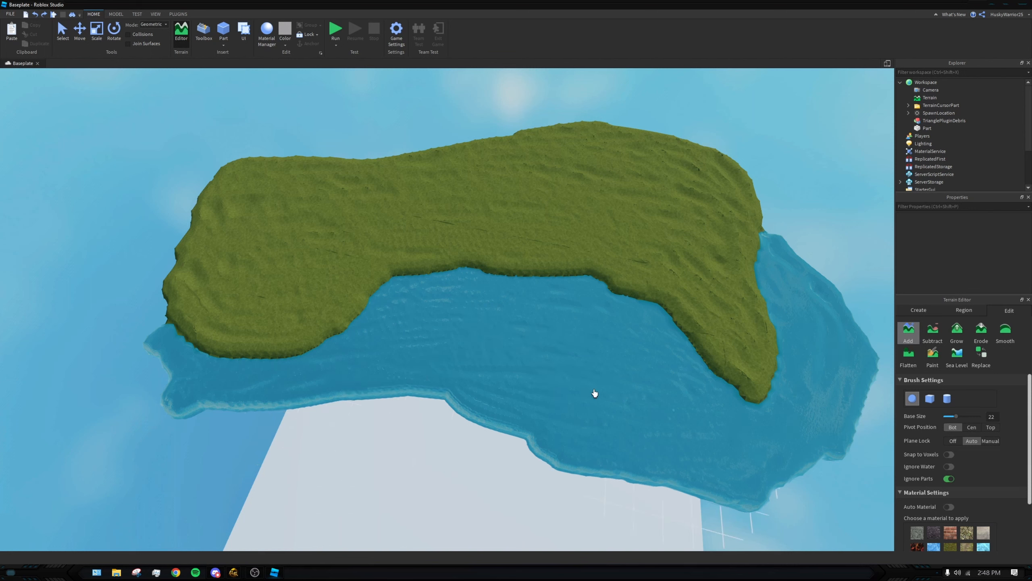
{"action": "mouse_move", "coordinate": [594, 393]}
{"action": "left_mouse_down"}
{"action": "mouse_move", "coordinate": [799, 472]}
{"action": "mouse_move", "coordinate": [742, 493]}
{"action": "mouse_move", "coordinate": [821, 417]}
{"action": "left_mouse_up"}
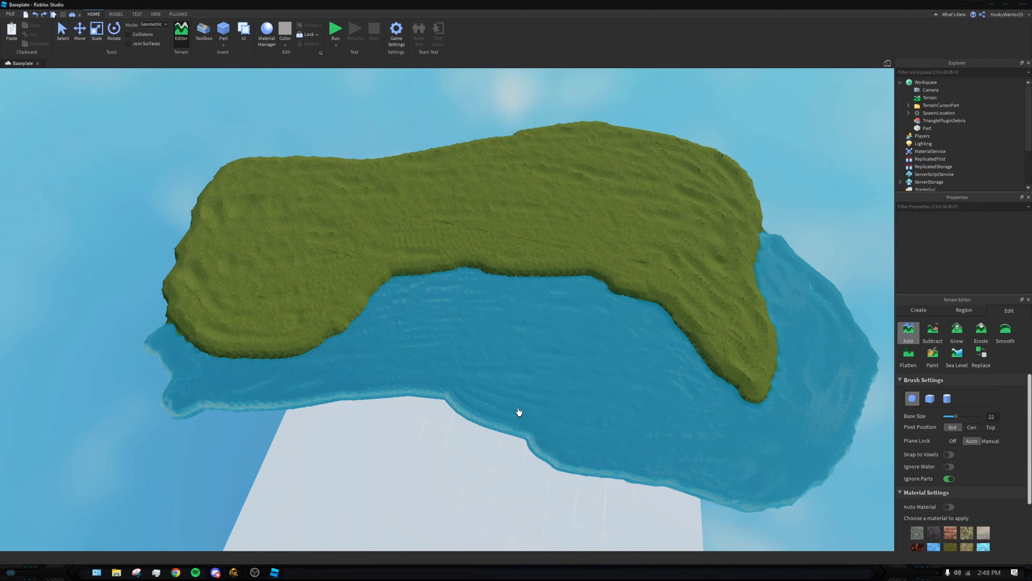
{"action": "mouse_move", "coordinate": [518, 411]}
{"action": "left_mouse_down"}
{"action": "mouse_move", "coordinate": [710, 502]}
{"action": "mouse_move", "coordinate": [694, 512]}
{"action": "mouse_move", "coordinate": [833, 479]}
{"action": "mouse_move", "coordinate": [852, 429]}
{"action": "left_mouse_up"}
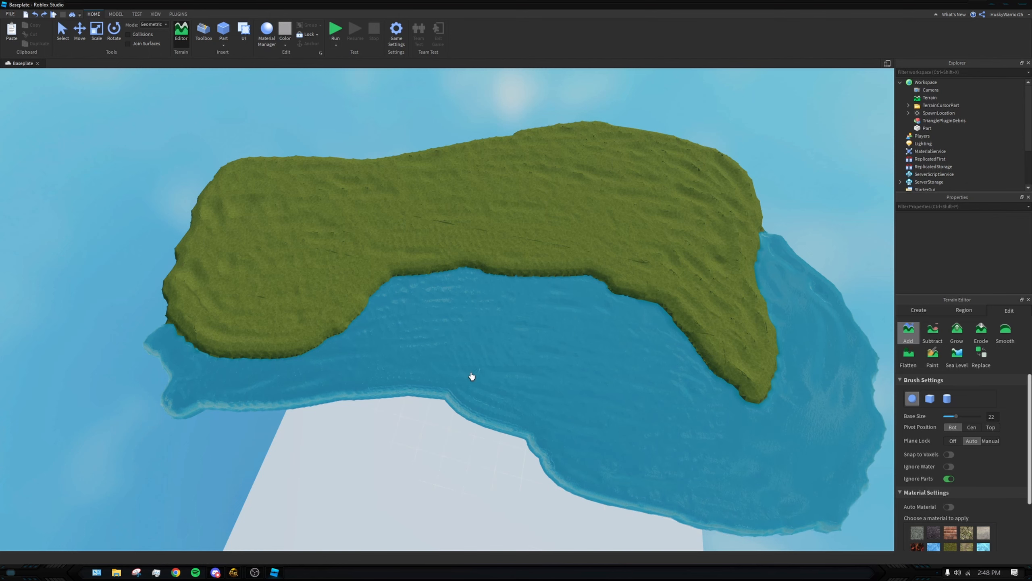
Step: Choose the Grass material and brush a grass bank along the water's edge over the baseplate, opposite the landmass
{"action": "scroll", "coordinate": [962, 512], "scroll_direction": "down", "scroll_amount": 3}
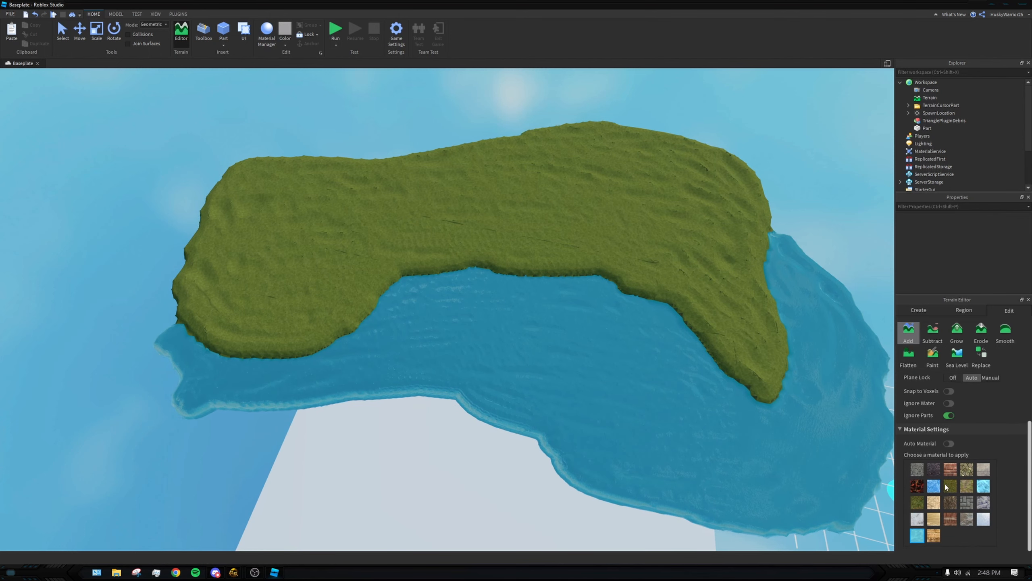
{"action": "right_click_drag", "start_coordinate": [398, 405], "coordinate": [408, 387]}
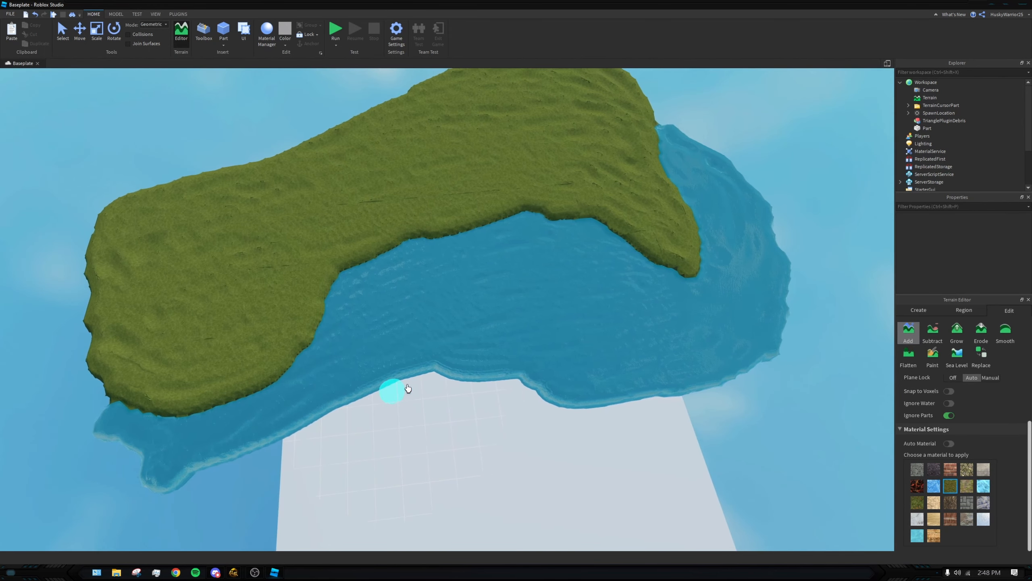
{"action": "mouse_move", "coordinate": [407, 387]}
{"action": "left_mouse_down"}
{"action": "mouse_move", "coordinate": [449, 377]}
{"action": "mouse_move", "coordinate": [398, 392]}
{"action": "mouse_move", "coordinate": [400, 375]}
{"action": "left_mouse_up"}
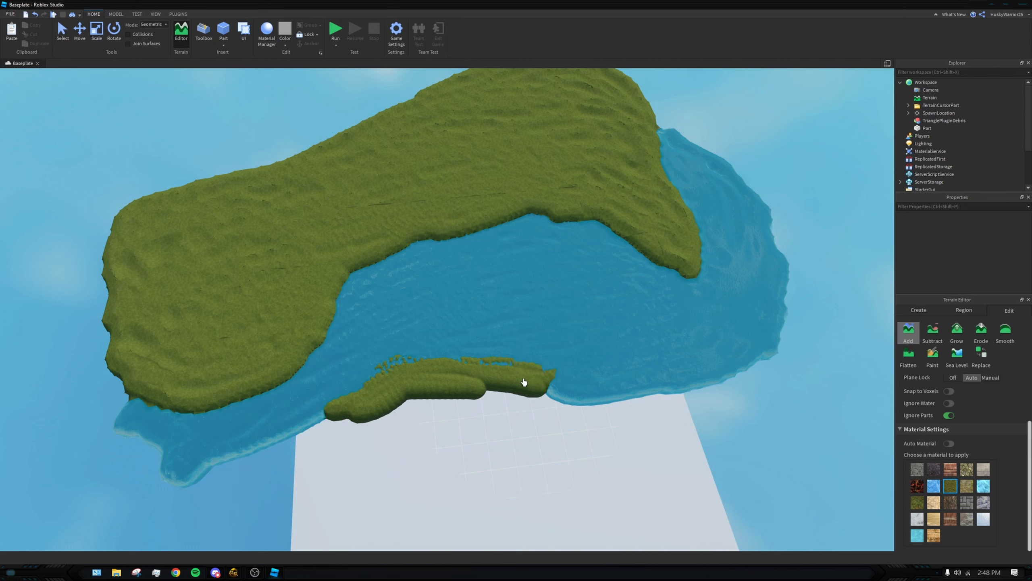
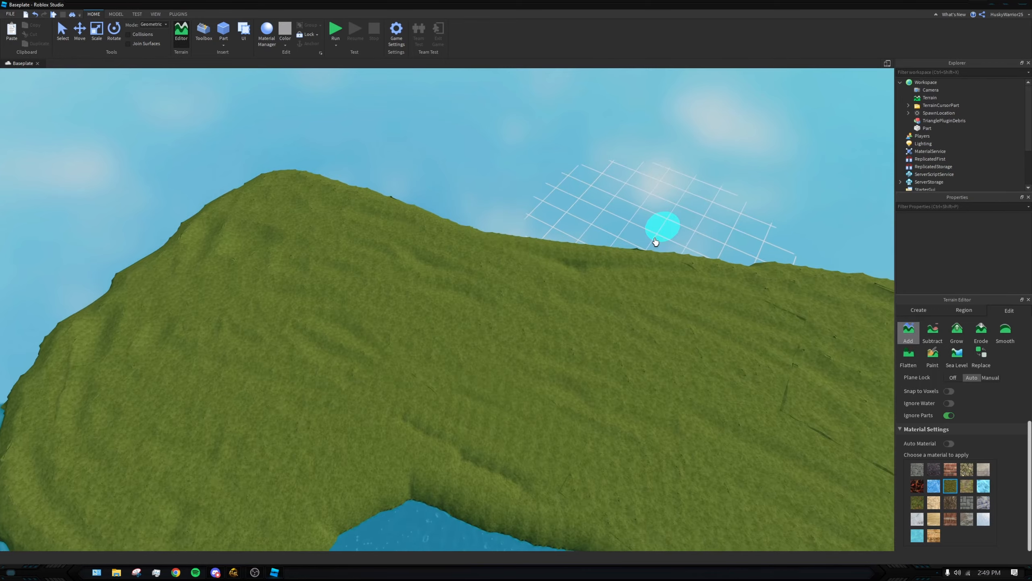
Step: Fly around the enlarged grass terrain to examine the river between its banks and the outer edges
{"action": "mouse_move", "coordinate": [665, 232]}
{"action": "right_mouse_down"}
{"action": "mouse_move", "coordinate": [635, 255]}
{"action": "mouse_move", "coordinate": [608, 220]}
{"action": "mouse_move", "coordinate": [640, 198]}
{"action": "mouse_move", "coordinate": [606, 244]}
{"action": "mouse_move", "coordinate": [572, 211]}
{"action": "mouse_move", "coordinate": [535, 272]}
{"action": "mouse_move", "coordinate": [429, 290]}
{"action": "mouse_move", "coordinate": [549, 220]}
{"action": "right_mouse_up"}
{"action": "right_click_drag", "start_coordinate": [443, 239], "coordinate": [426, 235]}
{"action": "key", "text": "s"}
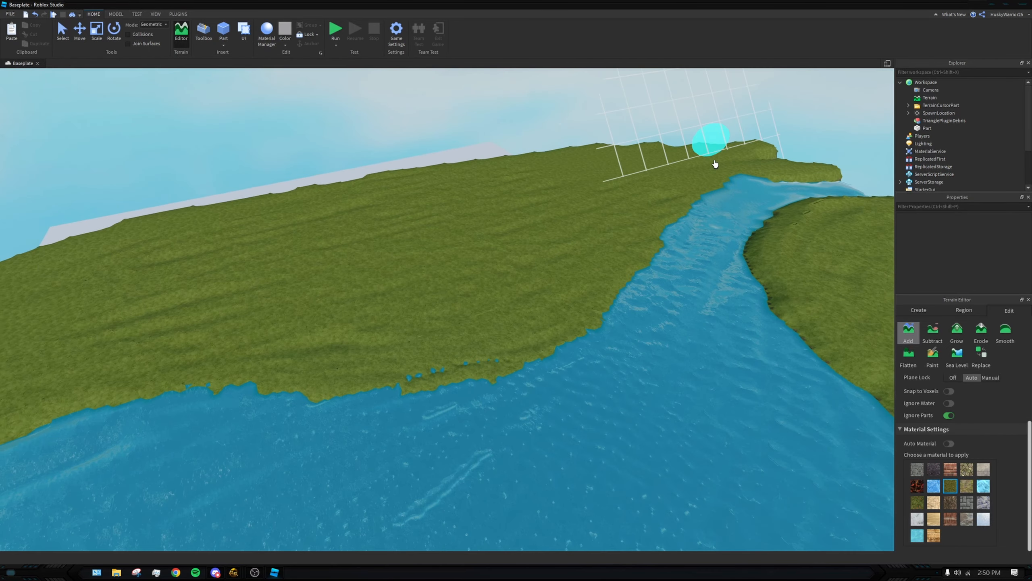
{"action": "right_click_drag", "start_coordinate": [287, 263], "coordinate": [614, 232]}
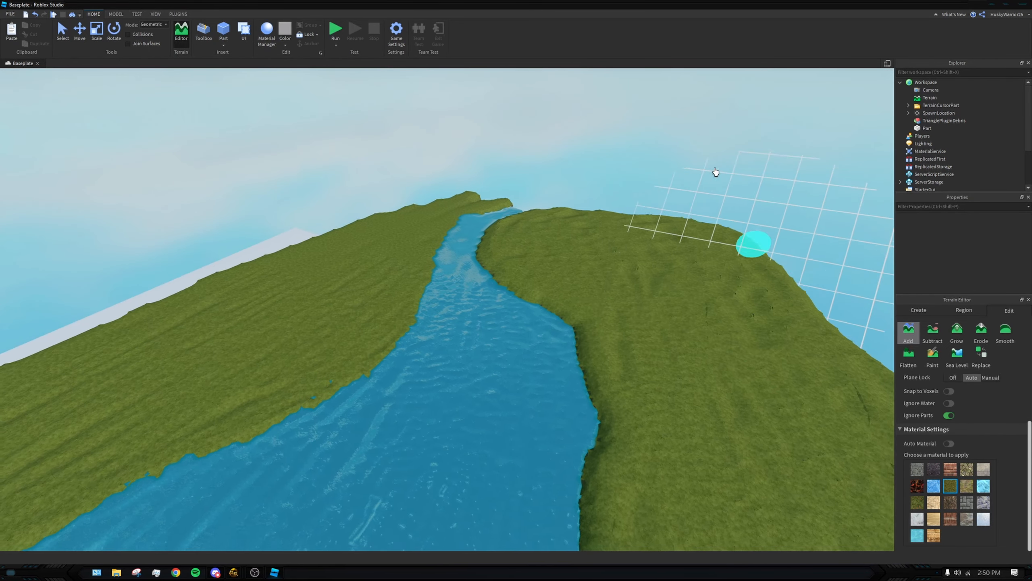
{"action": "mouse_move", "coordinate": [716, 173]}
{"action": "right_mouse_down"}
{"action": "mouse_move", "coordinate": [782, 285]}
{"action": "mouse_move", "coordinate": [682, 276]}
{"action": "mouse_move", "coordinate": [688, 261]}
{"action": "mouse_move", "coordinate": [553, 352]}
{"action": "mouse_move", "coordinate": [665, 300]}
{"action": "mouse_move", "coordinate": [664, 324]}
{"action": "right_mouse_up"}
{"action": "key", "text": "w"}
{"action": "key", "text": "d"}
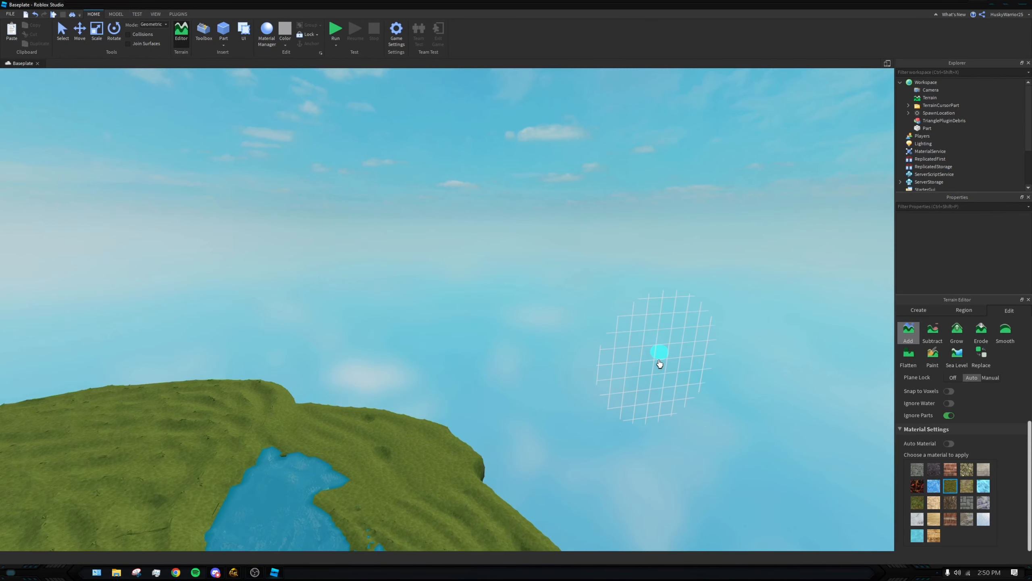
{"action": "mouse_move", "coordinate": [713, 369]}
{"action": "right_mouse_down"}
{"action": "mouse_move", "coordinate": [717, 383]}
{"action": "mouse_move", "coordinate": [723, 362]}
{"action": "right_mouse_up"}
{"action": "key", "text": "d"}
{"action": "right_click_drag", "start_coordinate": [673, 325], "coordinate": [715, 323]}
{"action": "key", "text": "d"}
{"action": "key", "text": "s"}
{"action": "key", "text": "d"}
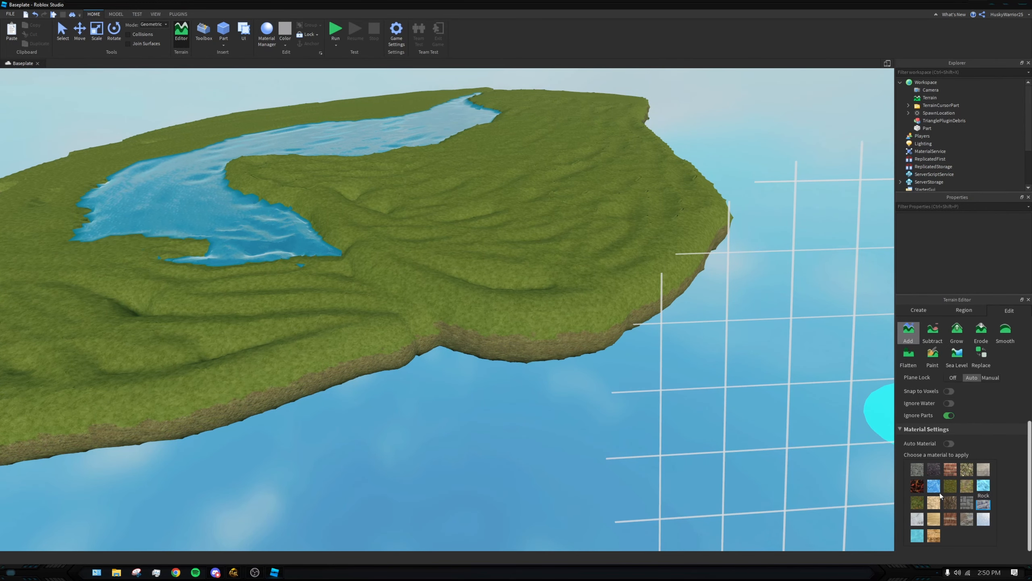
Step: Choose the Rock material and try brushing a rock rim along the landmass's outer edge, undoing the strokes
{"action": "left_click_drag", "start_coordinate": [463, 354], "coordinate": [500, 347]}
{"action": "key", "text": "w"}
{"action": "right_click_drag", "start_coordinate": [611, 353], "coordinate": [594, 326]}
{"action": "key", "text": "s"}
{"action": "key", "text": "ctrl+z"}
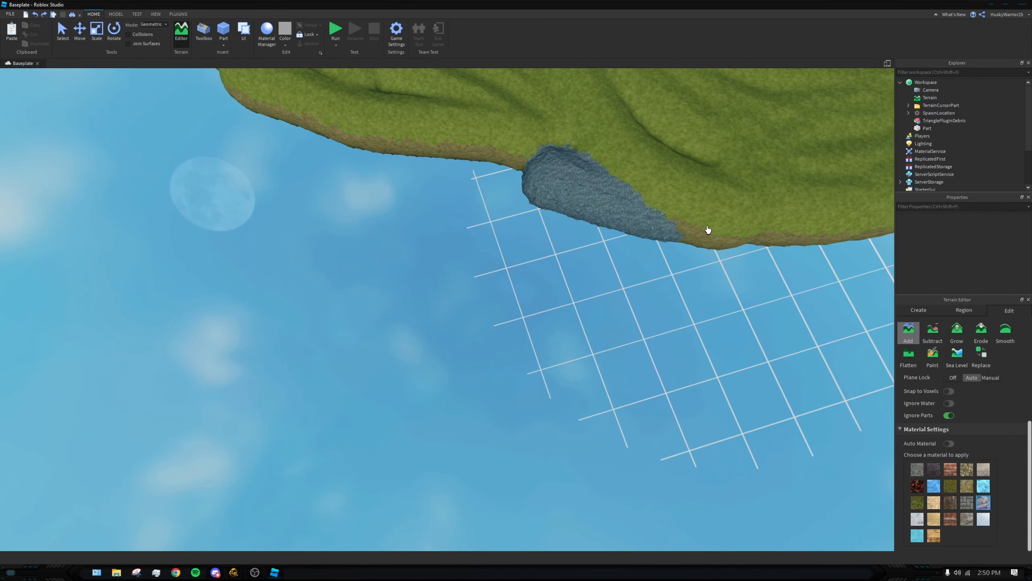
{"action": "mouse_move", "coordinate": [708, 230]}
{"action": "left_mouse_down"}
{"action": "mouse_move", "coordinate": [737, 241]}
{"action": "mouse_move", "coordinate": [716, 258]}
{"action": "mouse_move", "coordinate": [772, 249]}
{"action": "mouse_move", "coordinate": [480, 190]}
{"action": "mouse_move", "coordinate": [484, 183]}
{"action": "mouse_move", "coordinate": [574, 221]}
{"action": "mouse_move", "coordinate": [824, 225]}
{"action": "mouse_move", "coordinate": [535, 265]}
{"action": "mouse_move", "coordinate": [233, 168]}
{"action": "mouse_move", "coordinate": [589, 247]}
{"action": "left_mouse_up"}
{"action": "key", "text": "d"}
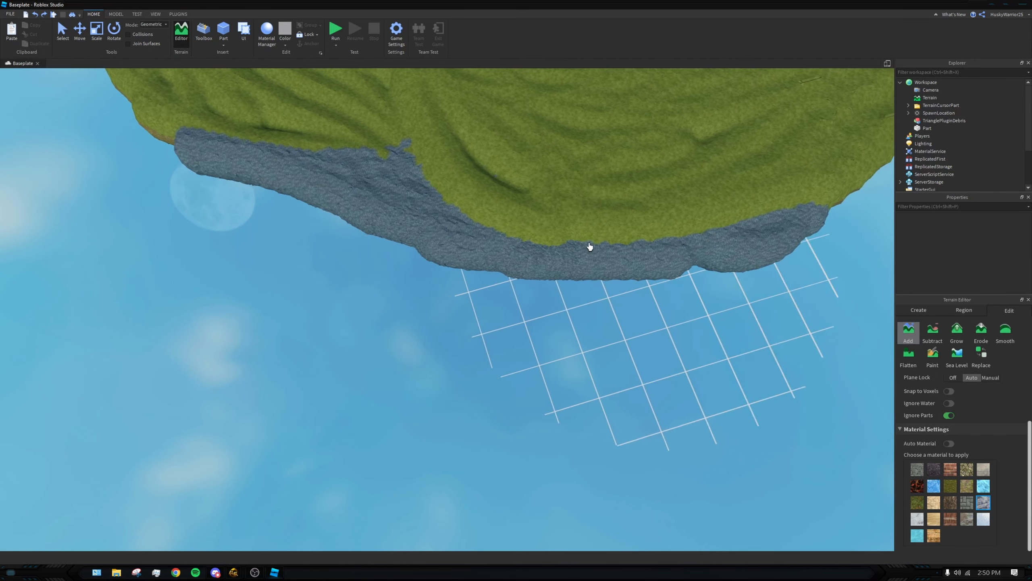
{"action": "right_click_drag", "start_coordinate": [589, 247], "coordinate": [666, 217]}
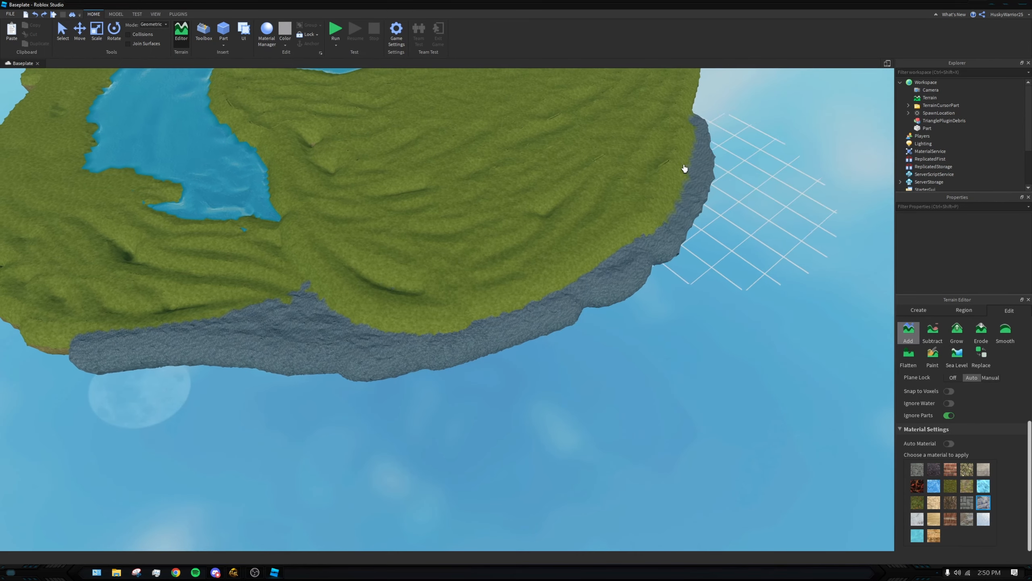
{"action": "key", "text": "a"}
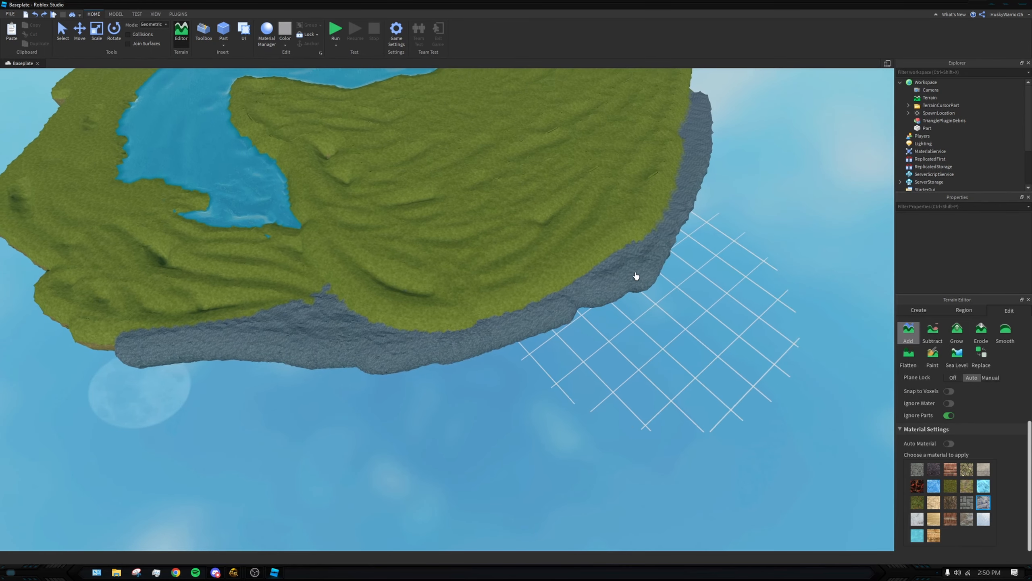
{"action": "key", "text": "a"}
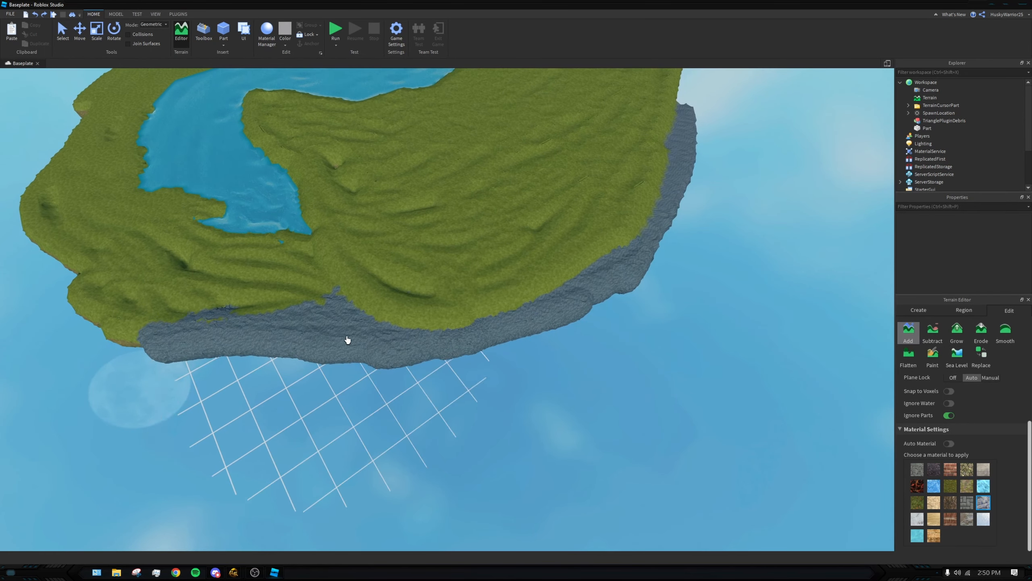
{"action": "key", "text": "ctrl+z"}
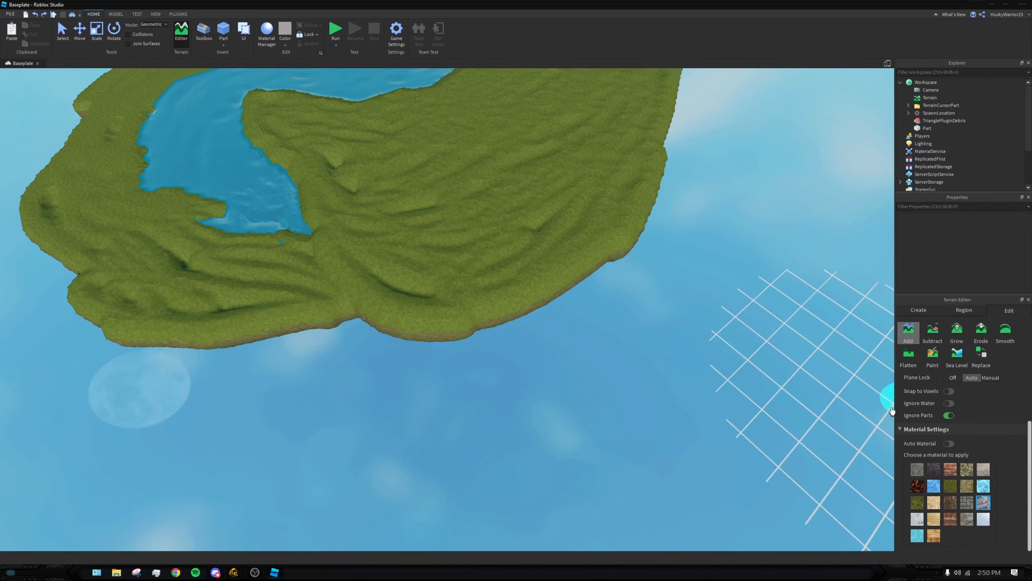
Step: Try brushing a rock rim along the landmass's outer edge with a brush base size of 28, undoing the strokes
{"action": "scroll", "coordinate": [956, 415], "scroll_direction": "up", "scroll_amount": 3}
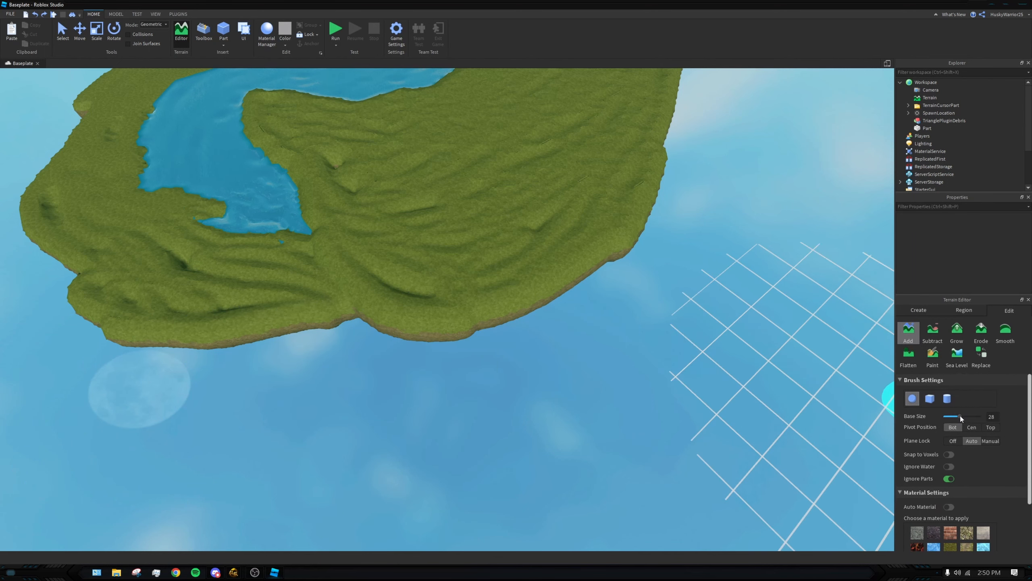
{"action": "mouse_move", "coordinate": [205, 343]}
{"action": "left_mouse_down"}
{"action": "mouse_move", "coordinate": [376, 332]}
{"action": "mouse_move", "coordinate": [489, 341]}
{"action": "mouse_move", "coordinate": [574, 286]}
{"action": "mouse_move", "coordinate": [625, 229]}
{"action": "left_mouse_up"}
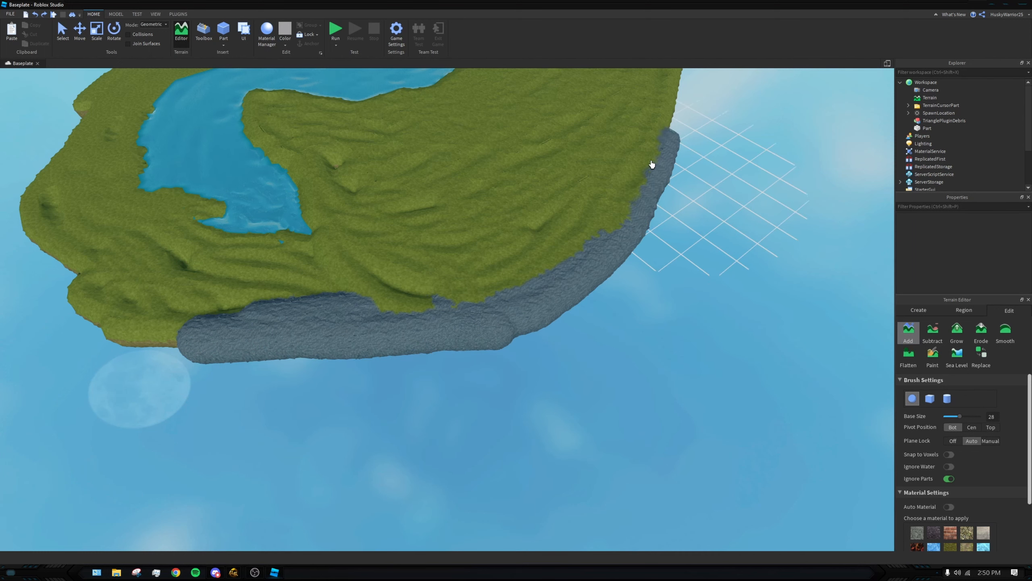
{"action": "left_click_drag", "start_coordinate": [653, 164], "coordinate": [662, 134]}
{"action": "scroll", "coordinate": [661, 133], "scroll_direction": "down", "scroll_amount": 3}
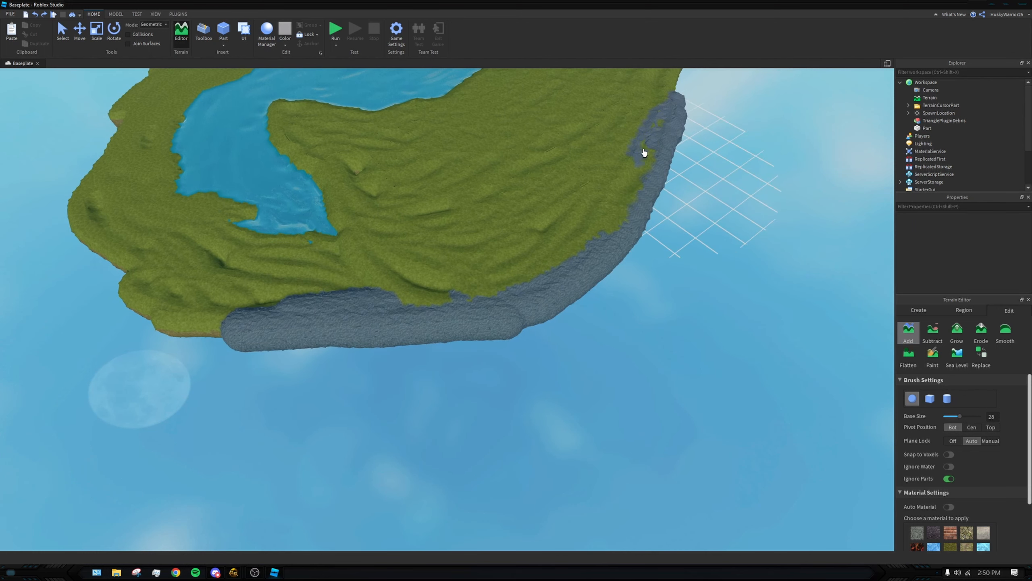
{"action": "key", "text": "ctrl+z"}
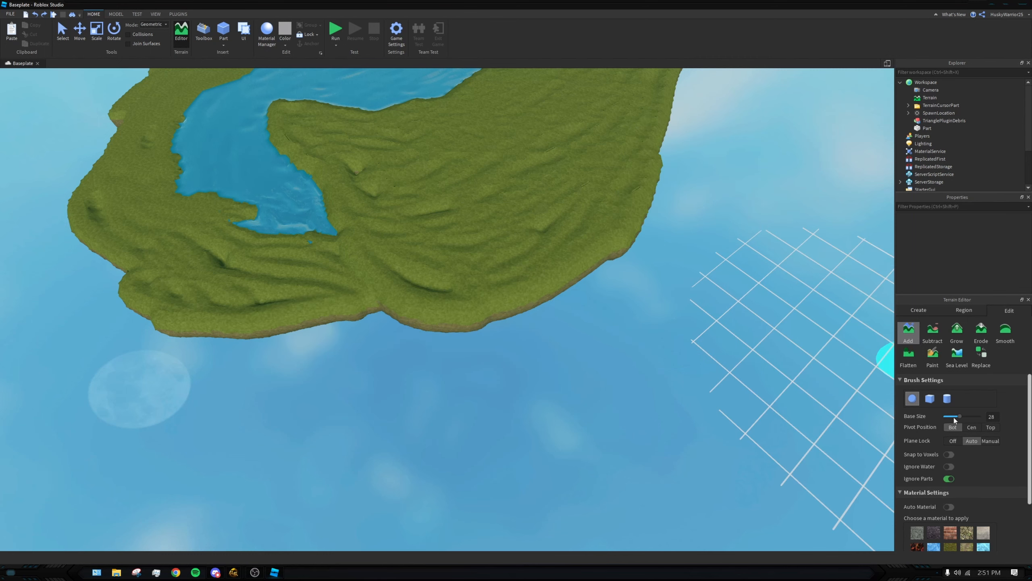
Step: Set the Add brush's base size to 33 and brush a rock rim along the landmass's outer edge
{"action": "left_click_drag", "start_coordinate": [960, 416], "coordinate": [963, 414]}
{"action": "left_click_drag", "start_coordinate": [276, 337], "coordinate": [451, 313]}
{"action": "mouse_move", "coordinate": [348, 337]}
{"action": "left_mouse_down"}
{"action": "mouse_move", "coordinate": [254, 341]}
{"action": "mouse_move", "coordinate": [546, 290]}
{"action": "mouse_move", "coordinate": [594, 255]}
{"action": "mouse_move", "coordinate": [560, 270]}
{"action": "mouse_move", "coordinate": [629, 212]}
{"action": "mouse_move", "coordinate": [648, 168]}
{"action": "mouse_move", "coordinate": [604, 254]}
{"action": "mouse_move", "coordinate": [572, 279]}
{"action": "mouse_move", "coordinate": [652, 148]}
{"action": "mouse_move", "coordinate": [640, 152]}
{"action": "left_mouse_up"}
{"action": "mouse_move", "coordinate": [665, 112]}
{"action": "left_mouse_down"}
{"action": "mouse_move", "coordinate": [676, 104]}
{"action": "mouse_move", "coordinate": [627, 233]}
{"action": "mouse_move", "coordinate": [534, 323]}
{"action": "left_mouse_up"}
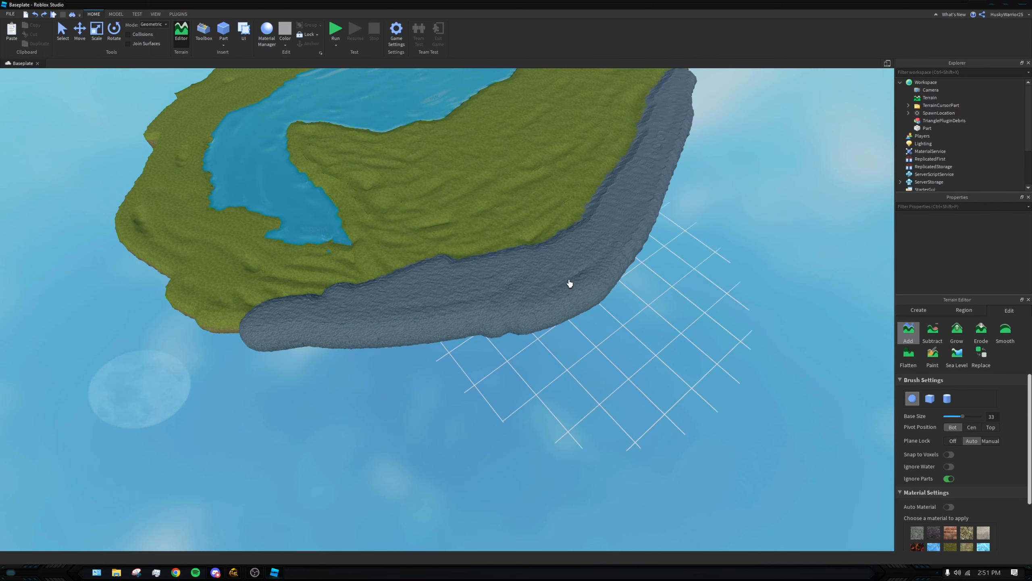
Step: Widen the rock rim outward and downward with further strokes, extending it past the grass corner to form a cliff
{"action": "mouse_move", "coordinate": [570, 284]}
{"action": "left_mouse_down"}
{"action": "mouse_move", "coordinate": [314, 348]}
{"action": "mouse_move", "coordinate": [445, 344]}
{"action": "mouse_move", "coordinate": [275, 375]}
{"action": "mouse_move", "coordinate": [461, 321]}
{"action": "mouse_move", "coordinate": [489, 333]}
{"action": "mouse_move", "coordinate": [457, 342]}
{"action": "mouse_move", "coordinate": [277, 351]}
{"action": "left_mouse_up"}
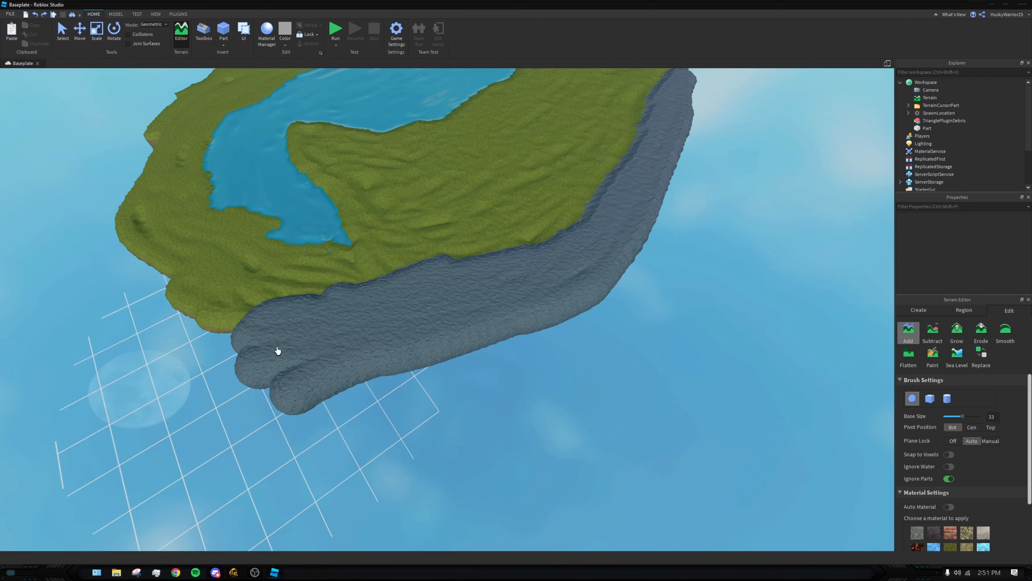
{"action": "left_click_drag", "start_coordinate": [230, 387], "coordinate": [247, 400]}
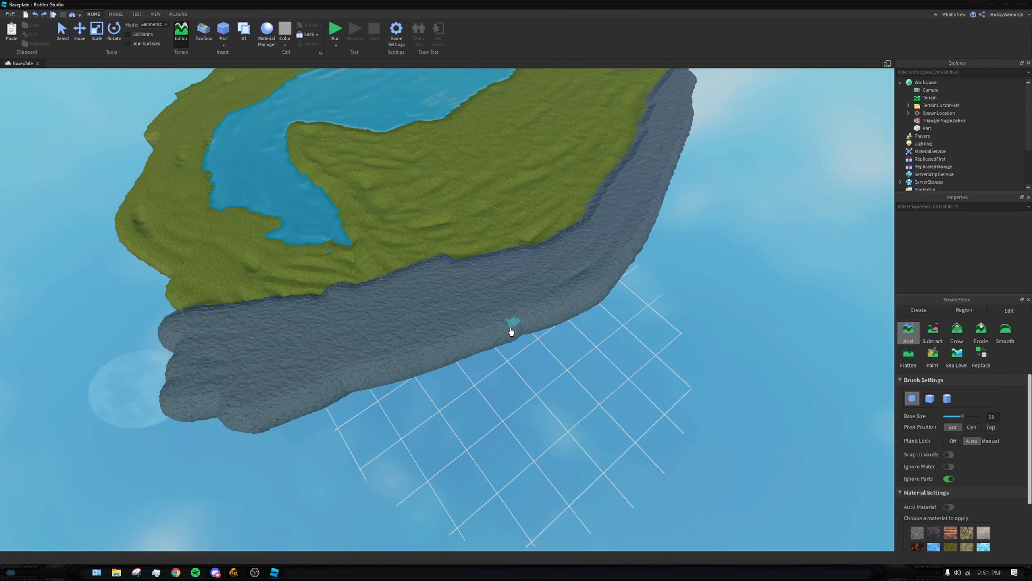
{"action": "left_click_drag", "start_coordinate": [511, 332], "coordinate": [584, 294]}
{"action": "mouse_move", "coordinate": [624, 263]}
{"action": "left_mouse_down"}
{"action": "mouse_move", "coordinate": [352, 403]}
{"action": "mouse_move", "coordinate": [478, 360]}
{"action": "mouse_move", "coordinate": [385, 376]}
{"action": "mouse_move", "coordinate": [496, 342]}
{"action": "mouse_move", "coordinate": [415, 355]}
{"action": "mouse_move", "coordinate": [338, 407]}
{"action": "mouse_move", "coordinate": [235, 428]}
{"action": "mouse_move", "coordinate": [565, 322]}
{"action": "mouse_move", "coordinate": [673, 230]}
{"action": "mouse_move", "coordinate": [677, 156]}
{"action": "mouse_move", "coordinate": [700, 97]}
{"action": "left_mouse_up"}
Step: Try raising the rock rim with long strokes along its top from the grass side, undoing them
{"action": "right_click_drag", "start_coordinate": [723, 143], "coordinate": [728, 109]}
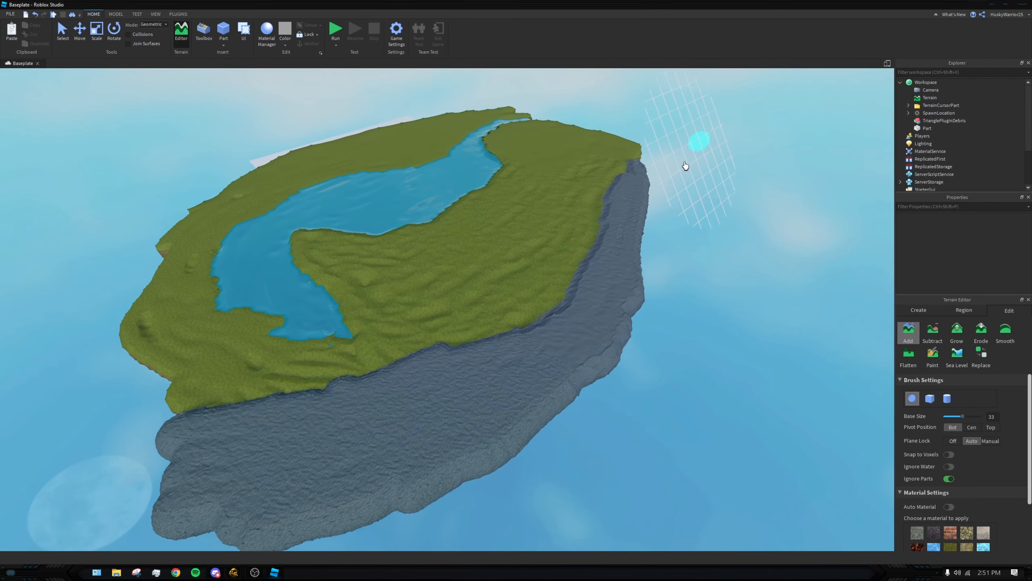
{"action": "right_click_drag", "start_coordinate": [684, 166], "coordinate": [695, 205]}
{"action": "scroll", "coordinate": [693, 211], "scroll_direction": "up", "scroll_amount": 8}
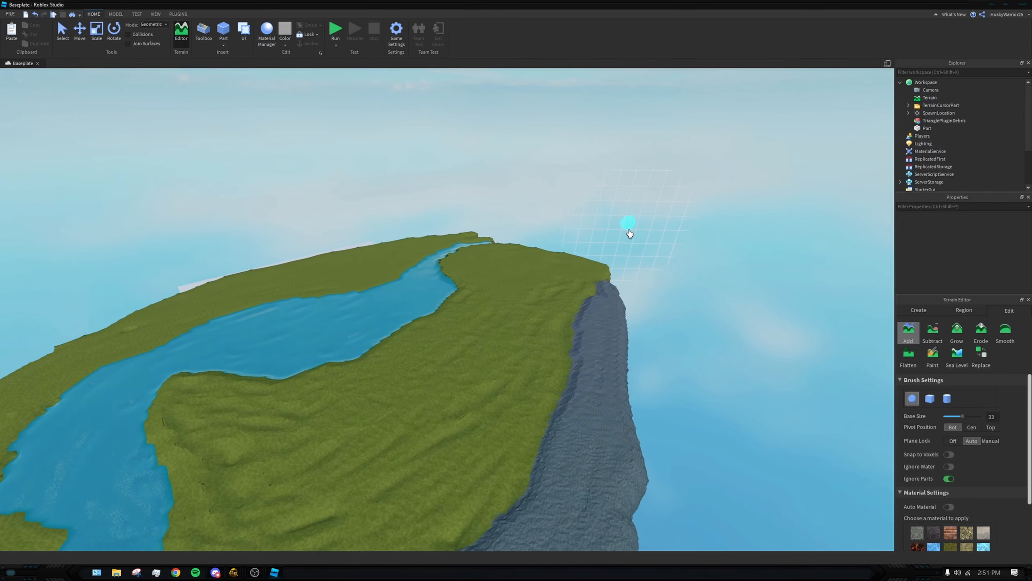
{"action": "scroll", "coordinate": [638, 272], "scroll_direction": "up", "scroll_amount": 3}
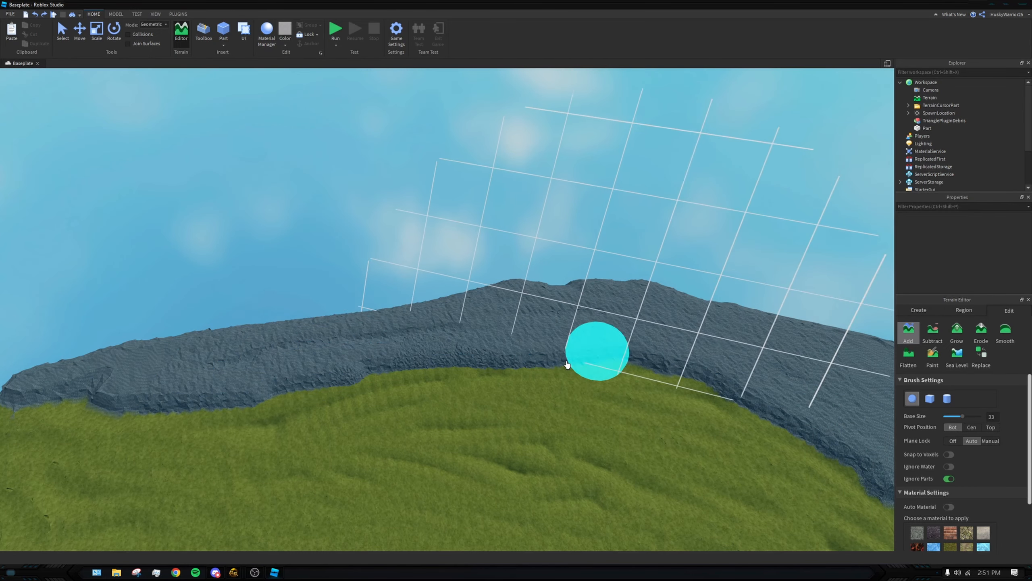
{"action": "left_click_drag", "start_coordinate": [410, 334], "coordinate": [726, 365]}
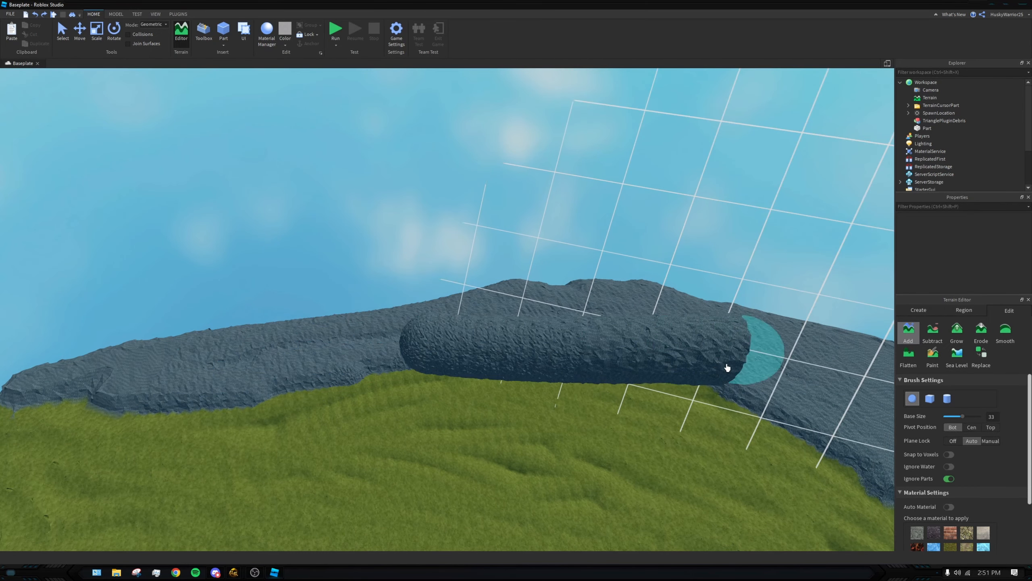
{"action": "key", "text": "ctrl+z"}
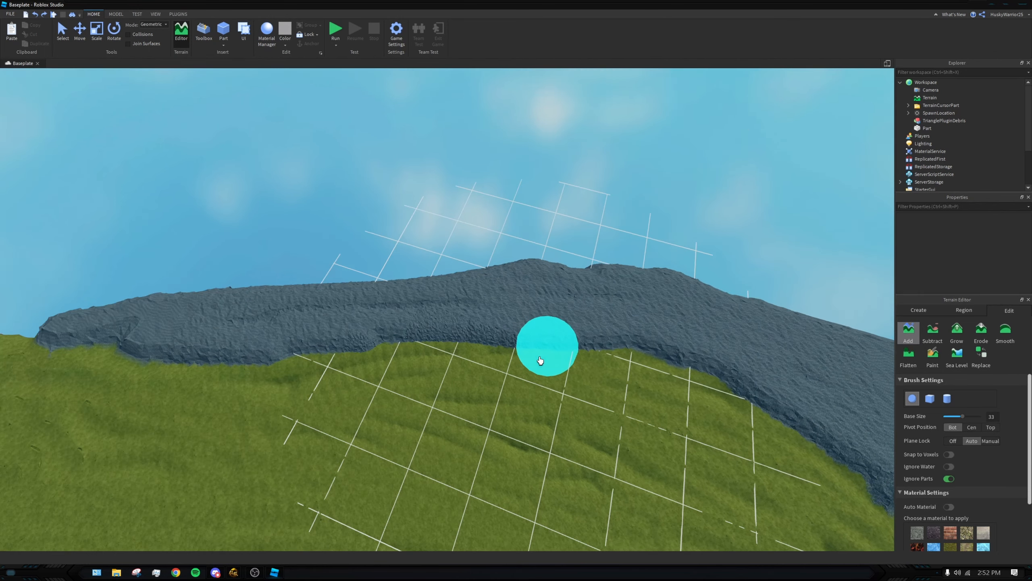
{"action": "left_click_drag", "start_coordinate": [464, 272], "coordinate": [533, 284]}
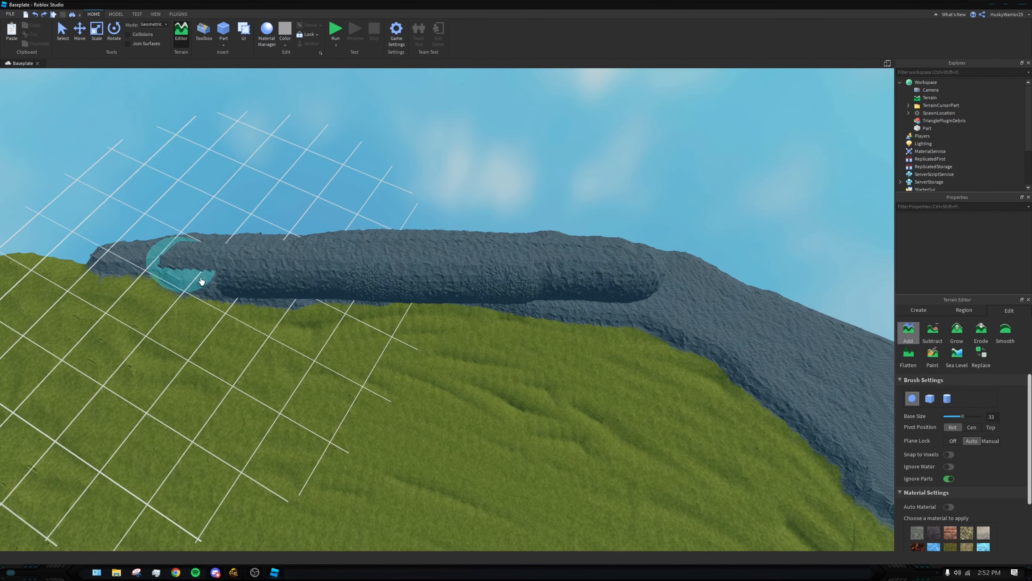
{"action": "left_click_drag", "start_coordinate": [201, 281], "coordinate": [607, 277]}
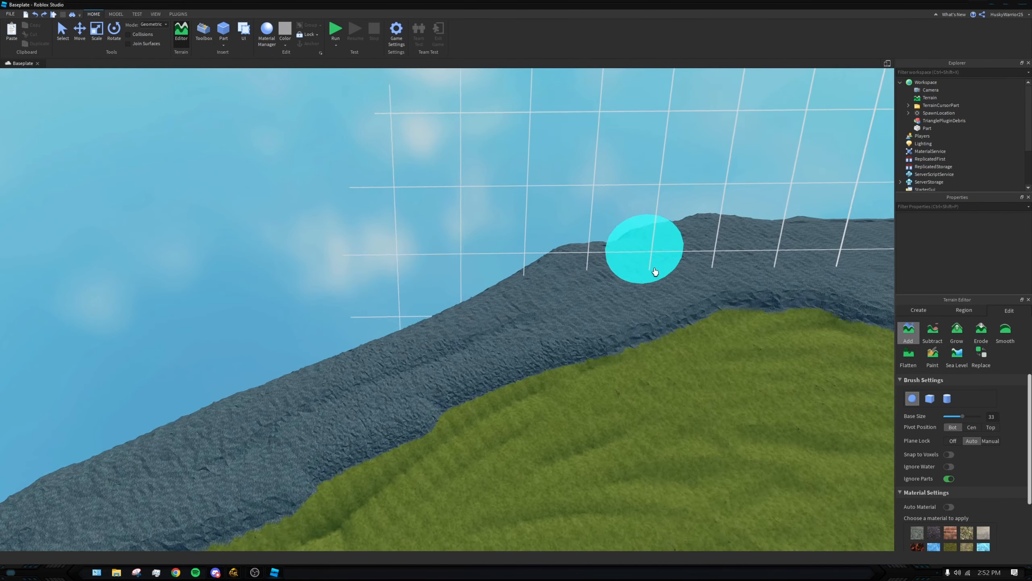
Step: Choose the Smooth tool and set its brush base size to 19 for work on the grass bank opposite the landmass
{"action": "scroll", "coordinate": [655, 272], "scroll_direction": "up", "scroll_amount": 2}
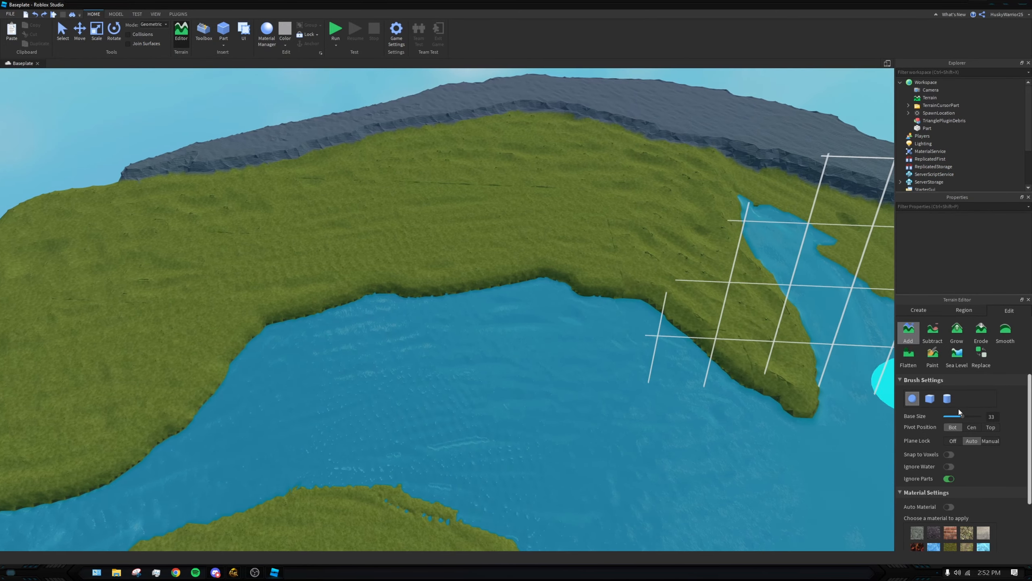
{"action": "left_click", "coordinate": [1005, 331]}
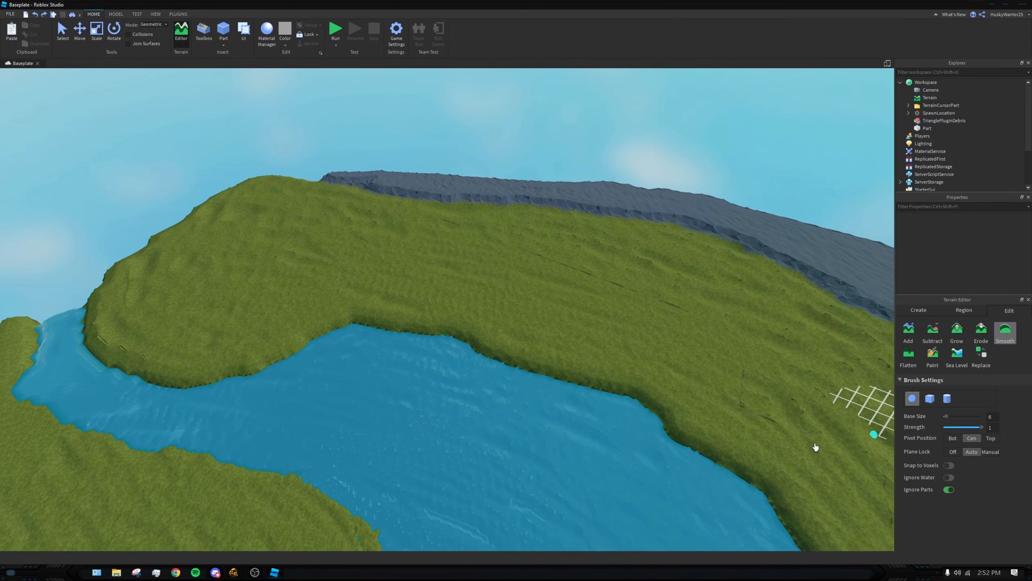
{"action": "key", "text": "s"}
{"action": "mouse_move", "coordinate": [728, 310]}
{"action": "right_mouse_down"}
{"action": "mouse_move", "coordinate": [715, 293]}
{"action": "mouse_move", "coordinate": [703, 298]}
{"action": "right_mouse_up"}
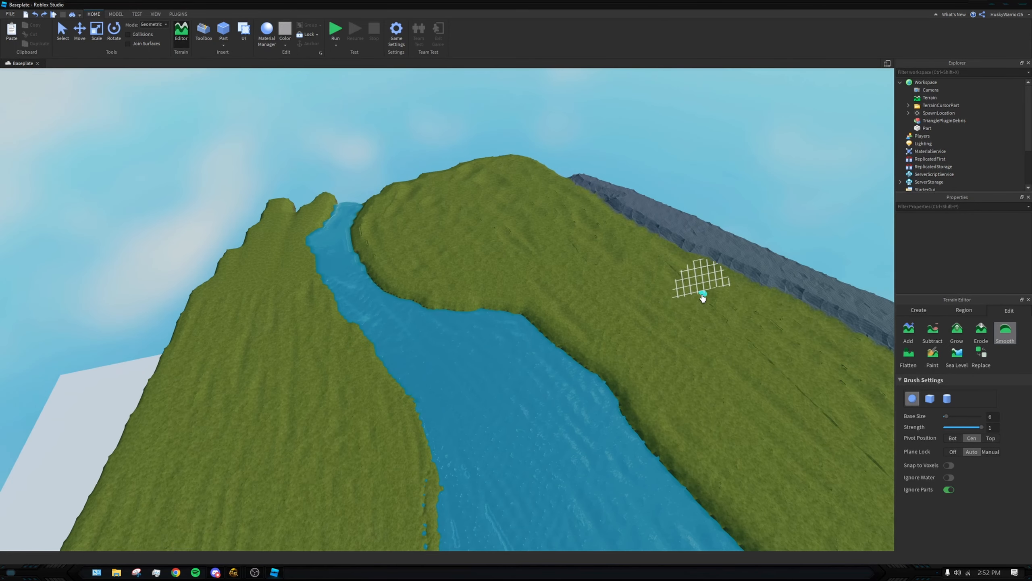
{"action": "right_click_drag", "start_coordinate": [607, 280], "coordinate": [600, 302]}
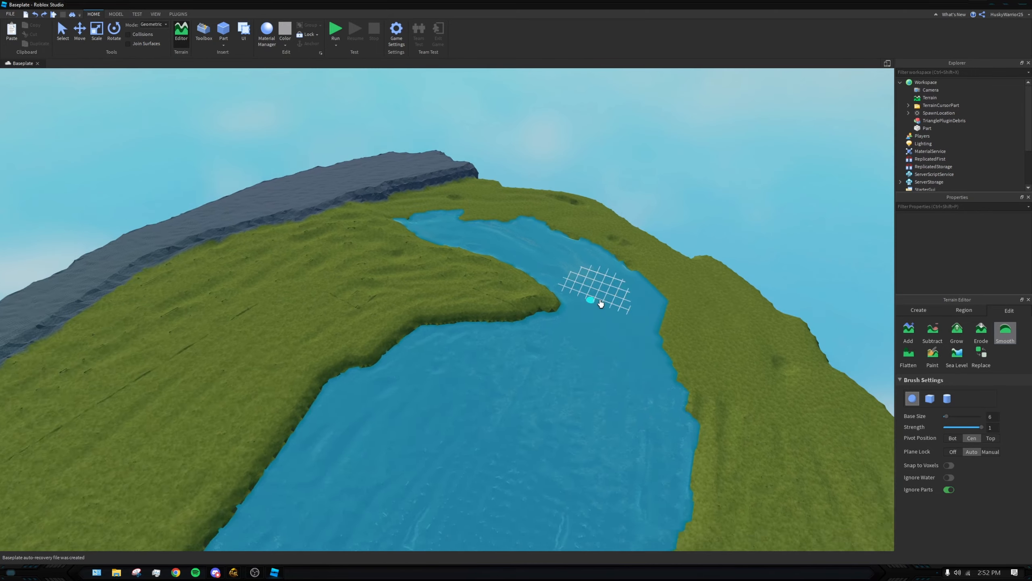
{"action": "key", "text": "d"}
{"action": "key", "text": "d"}
{"action": "right_click_drag", "start_coordinate": [779, 377], "coordinate": [758, 382]}
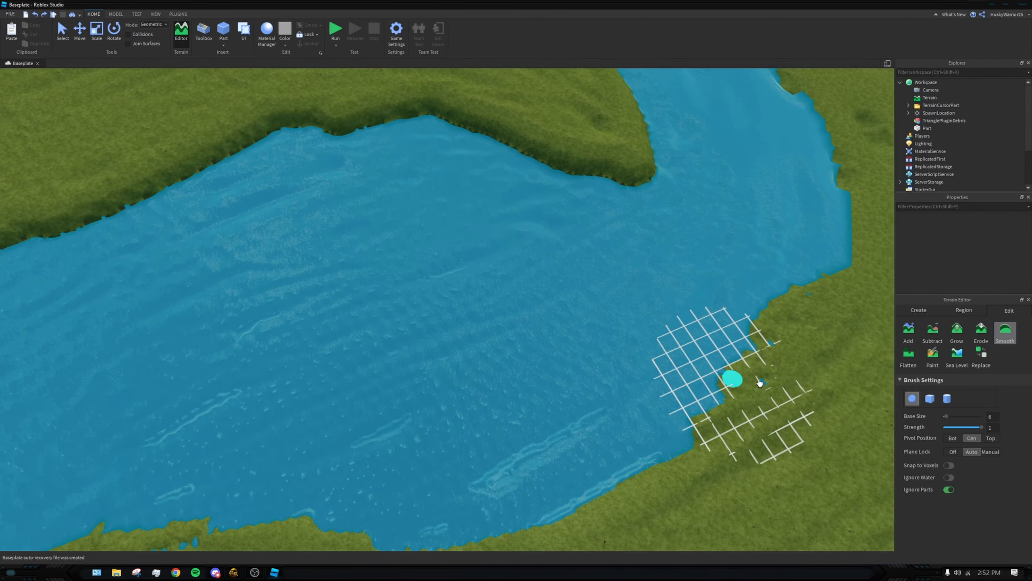
{"action": "left_click", "coordinate": [954, 417]}
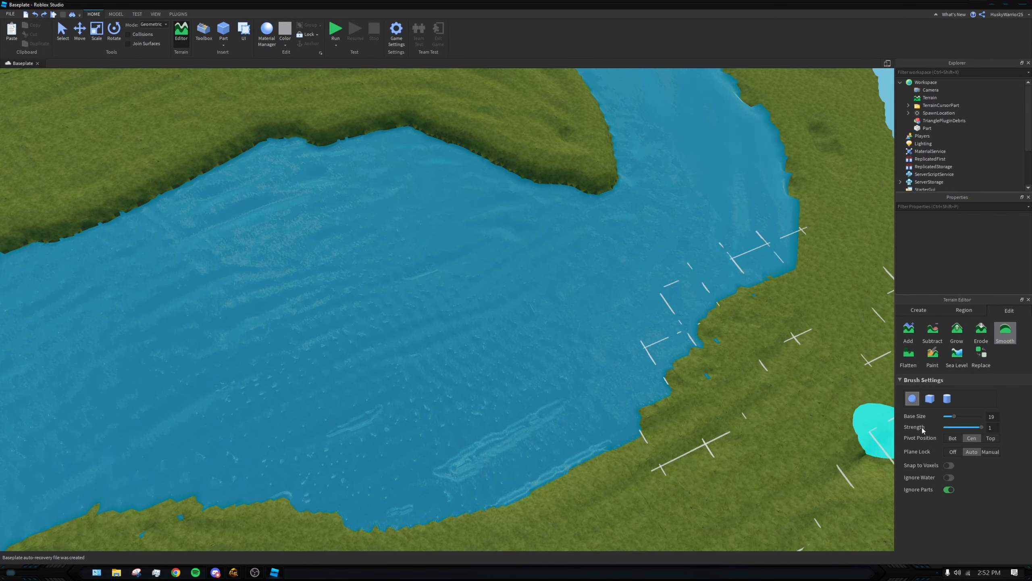
Step: Try the cube brush shape on the grass bank, set the brush size to 24, and return to the sphere shape
{"action": "right_click_drag", "start_coordinate": [724, 400], "coordinate": [682, 385]}
{"action": "key", "text": "s"}
{"action": "key", "text": "d"}
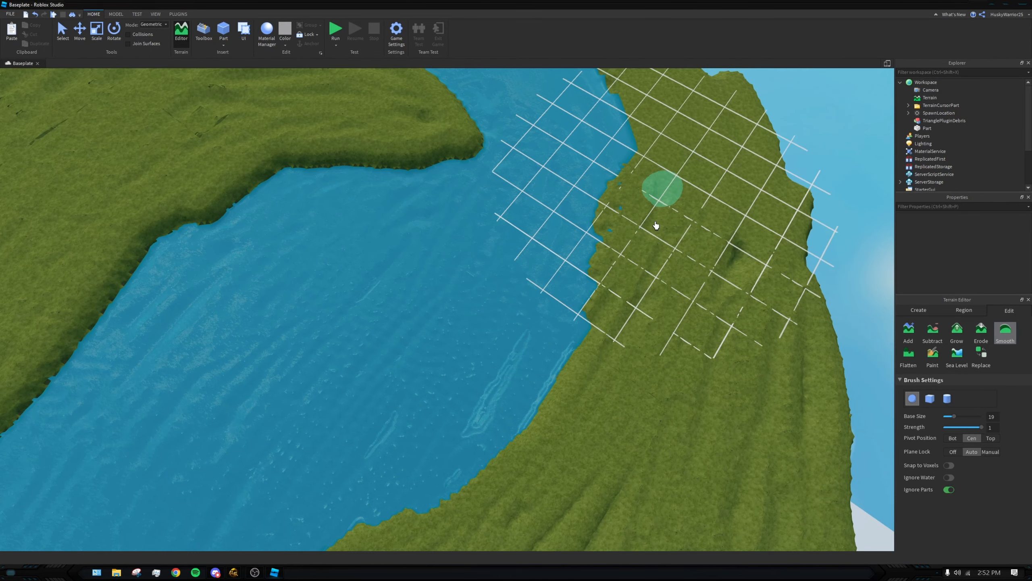
{"action": "key", "text": "d"}
{"action": "left_click", "coordinate": [930, 399]}
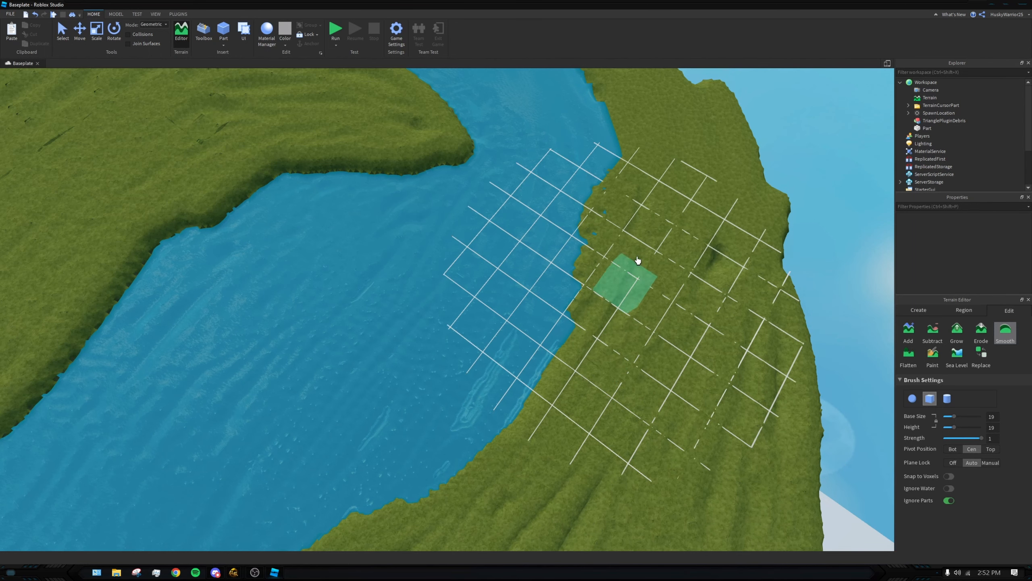
{"action": "left_click_drag", "start_coordinate": [957, 428], "coordinate": [958, 428]}
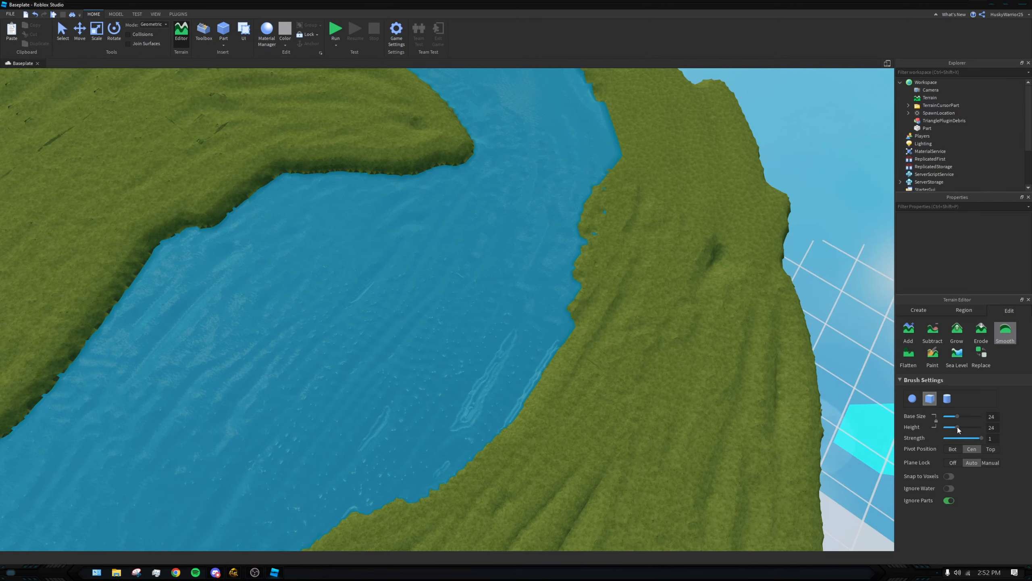
{"action": "left_click", "coordinate": [912, 399]}
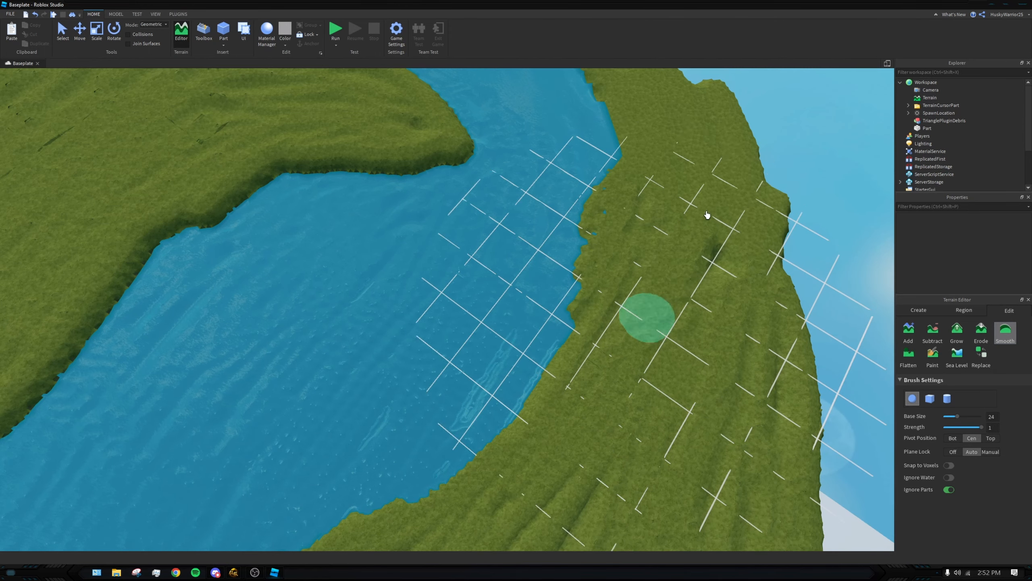
Step: Smooth spots of the furrowed grass bank close to the water's edge
{"action": "key", "text": "a"}
{"action": "key", "text": "w"}
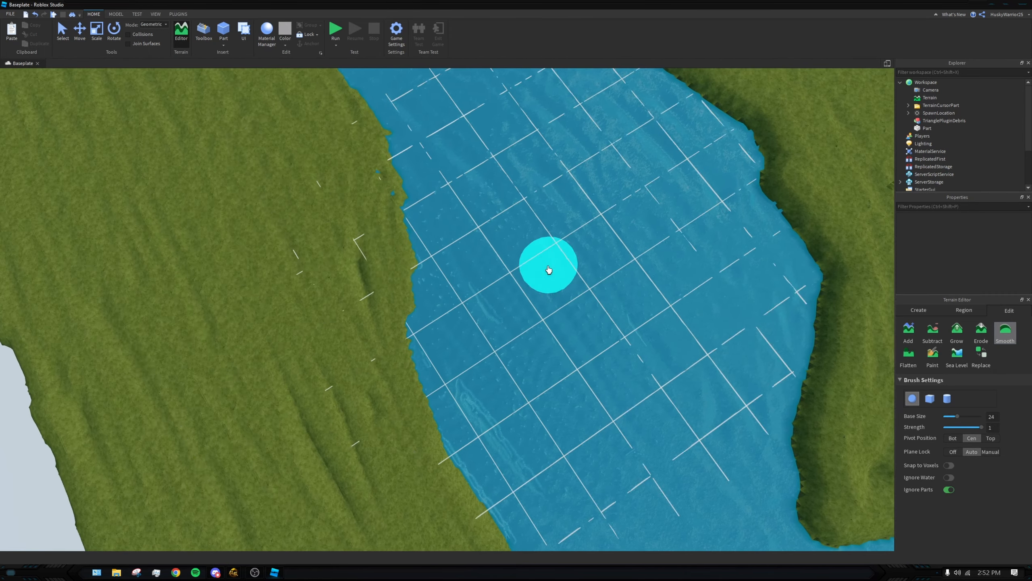
{"action": "key", "text": "e"}
{"action": "scroll", "coordinate": [524, 210], "scroll_direction": "up", "scroll_amount": 5}
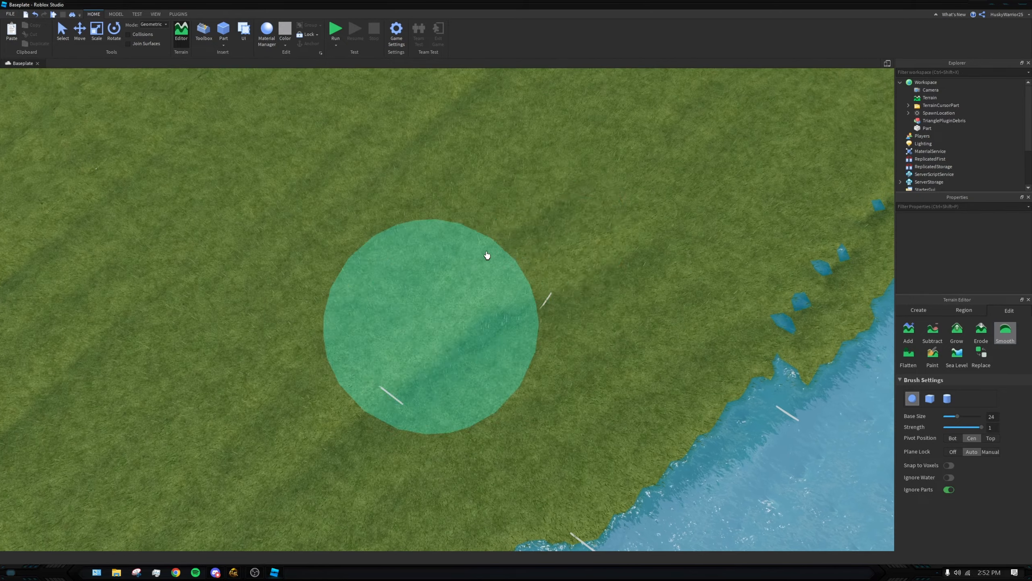
{"action": "left_click", "coordinate": [558, 298]}
{"action": "scroll", "coordinate": [602, 268], "scroll_direction": "up", "scroll_amount": 3}
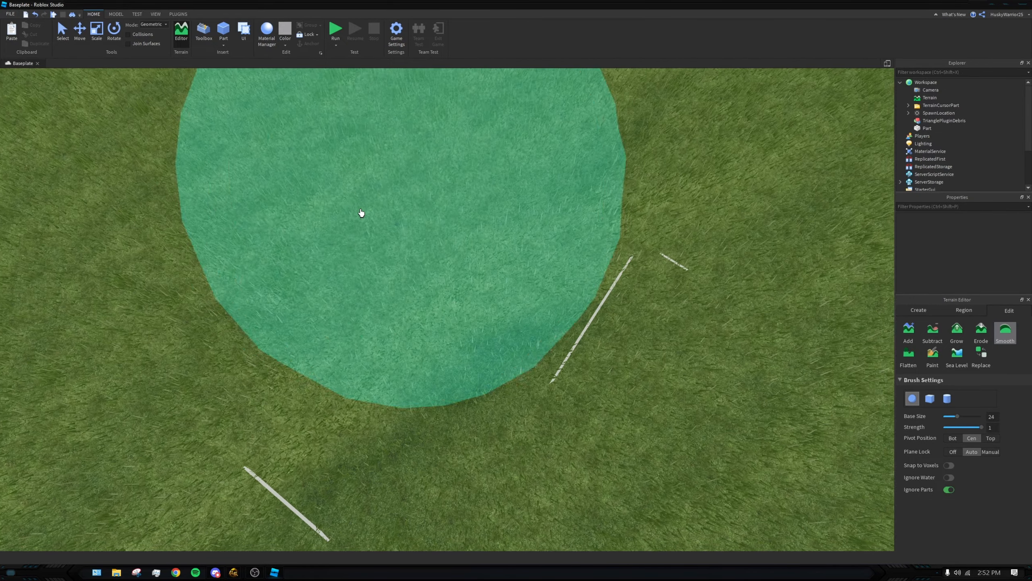
{"action": "scroll", "coordinate": [554, 291], "scroll_direction": "down", "scroll_amount": 1}
{"action": "key", "text": "s"}
{"action": "right_click_drag", "start_coordinate": [512, 390], "coordinate": [195, 381]}
{"action": "left_click", "coordinate": [495, 342]}
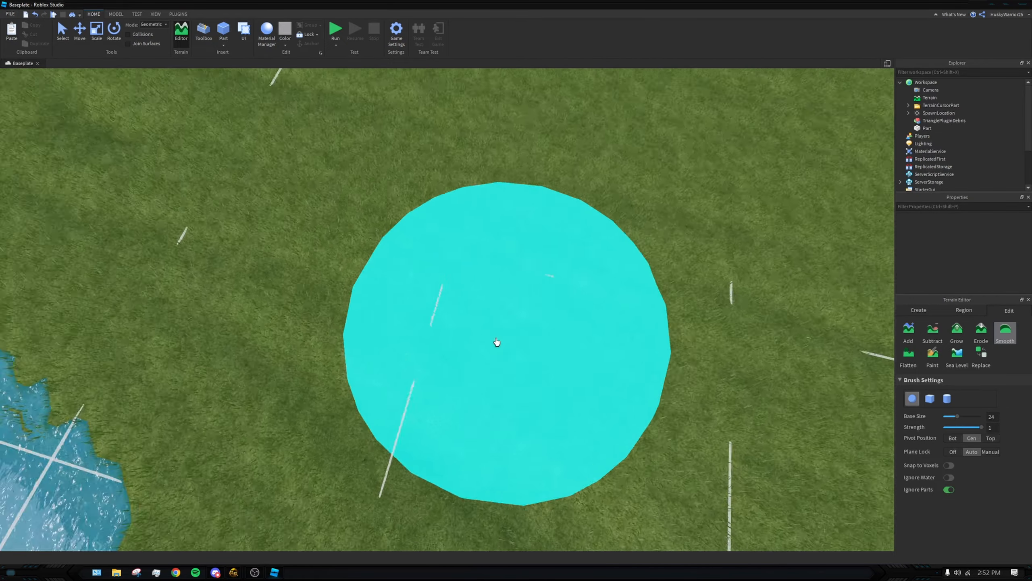
Step: Smooth more ridges on the grass bank, farther inland from the river
{"action": "mouse_move", "coordinate": [495, 342]}
{"action": "right_mouse_down"}
{"action": "mouse_move", "coordinate": [696, 222]}
{"action": "mouse_move", "coordinate": [746, 228]}
{"action": "right_mouse_up"}
{"action": "left_click", "coordinate": [666, 224]}
{"action": "left_click", "coordinate": [746, 228]}
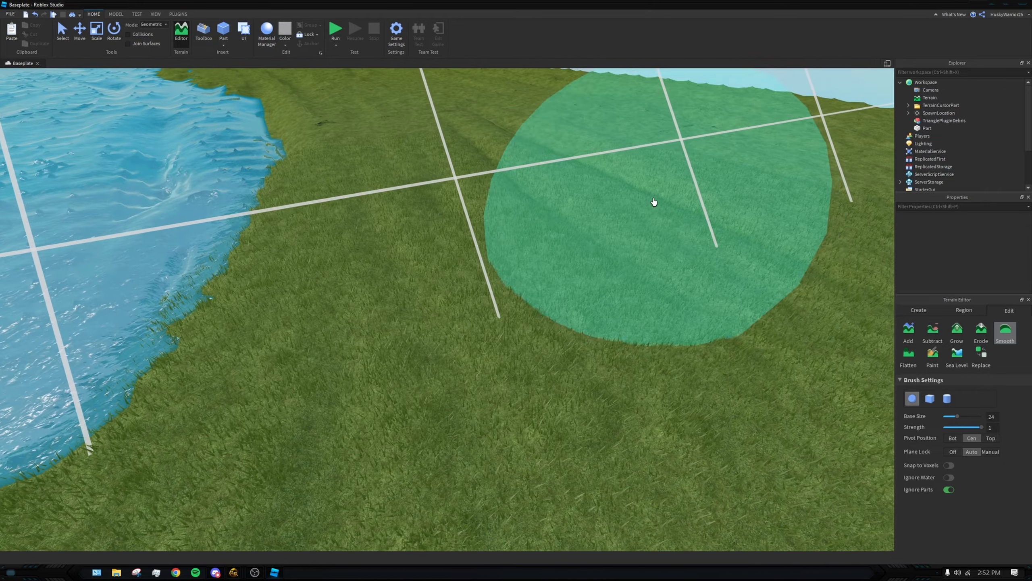
{"action": "key", "text": "d"}
{"action": "key", "text": "s"}
{"action": "left_click", "coordinate": [666, 226]}
{"action": "right_click_drag", "start_coordinate": [666, 227], "coordinate": [689, 254]}
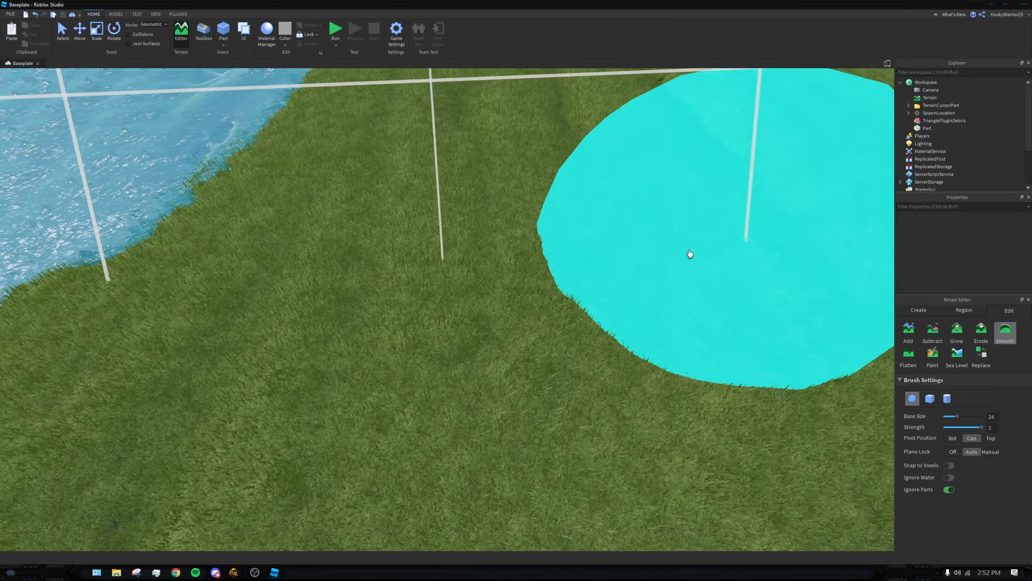
Step: Turn off plane lock for the Smooth brush and smooth the furrows across the grass bank
{"action": "key", "text": "s"}
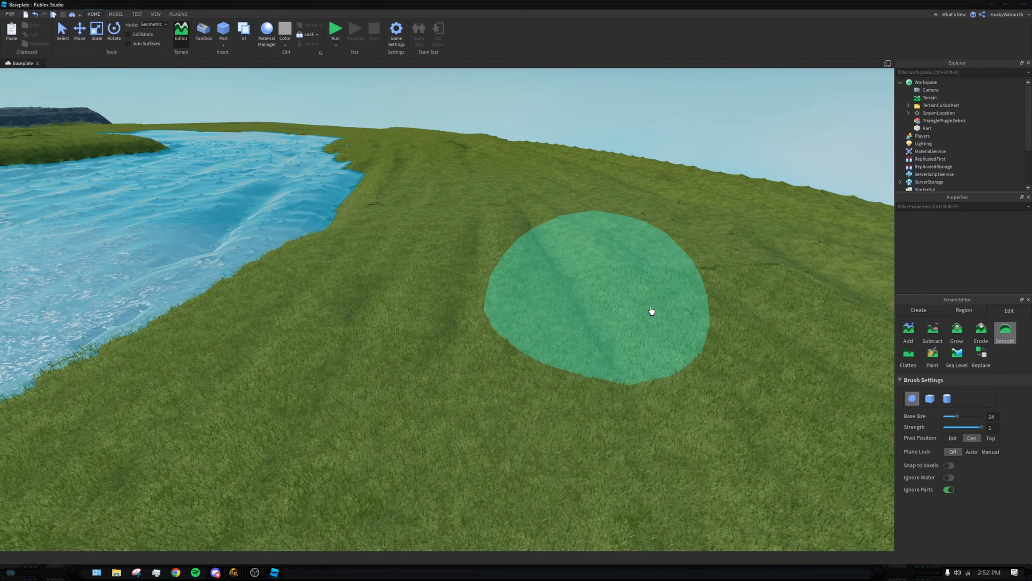
{"action": "right_click_drag", "start_coordinate": [405, 310], "coordinate": [590, 308]}
{"action": "key", "text": "w"}
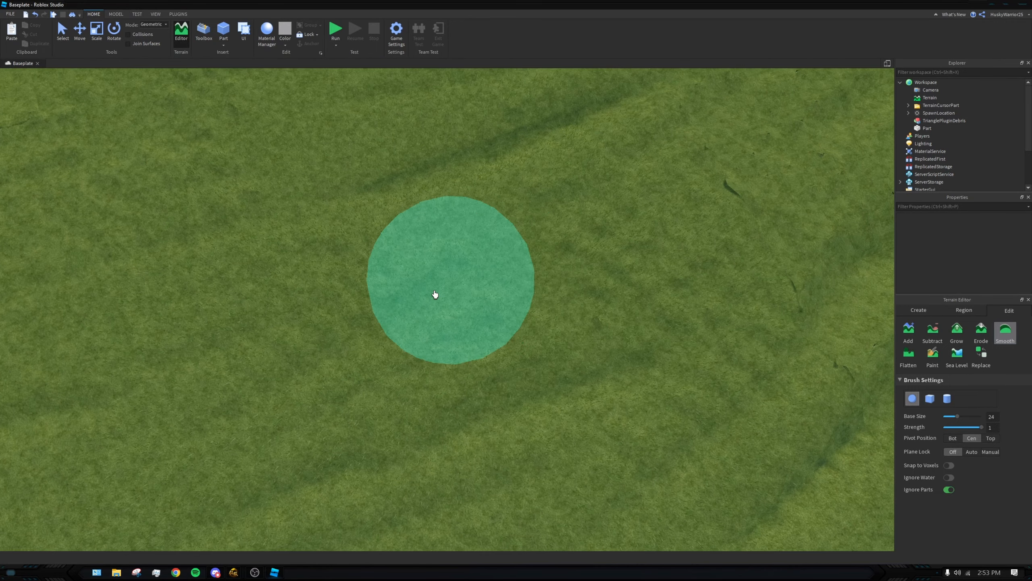
{"action": "mouse_move", "coordinate": [514, 232]}
{"action": "left_mouse_down"}
{"action": "mouse_move", "coordinate": [578, 214]}
{"action": "mouse_move", "coordinate": [401, 209]}
{"action": "mouse_move", "coordinate": [288, 224]}
{"action": "mouse_move", "coordinate": [560, 236]}
{"action": "left_mouse_up"}
{"action": "right_click_drag", "start_coordinate": [561, 236], "coordinate": [551, 251]}
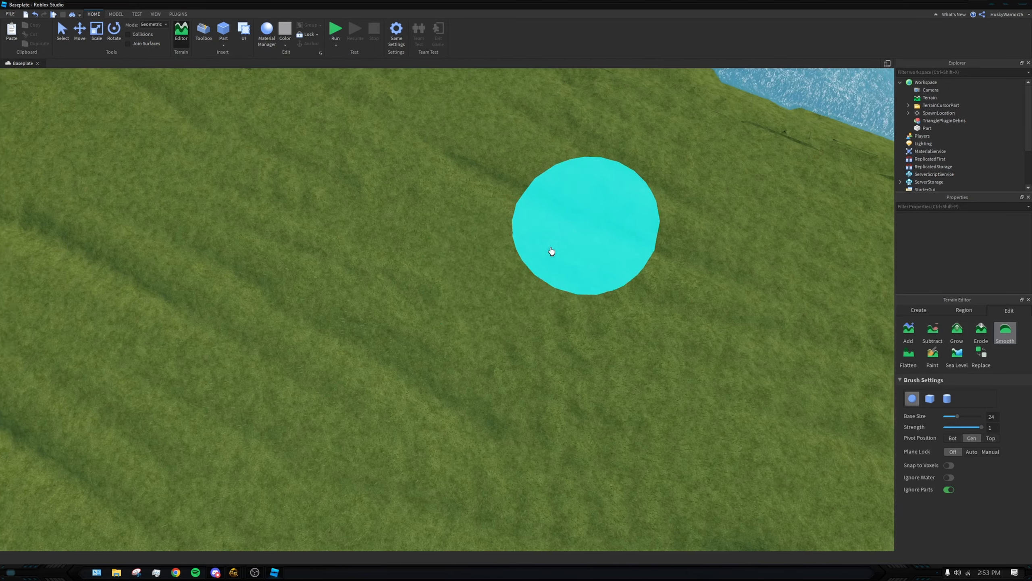
Step: Smooth the remaining ridges and the dark hollow in the grass bank with long brush strokes
{"action": "mouse_move", "coordinate": [551, 251]}
{"action": "left_mouse_down"}
{"action": "mouse_move", "coordinate": [496, 233]}
{"action": "mouse_move", "coordinate": [433, 152]}
{"action": "mouse_move", "coordinate": [674, 229]}
{"action": "mouse_move", "coordinate": [613, 260]}
{"action": "mouse_move", "coordinate": [730, 435]}
{"action": "left_mouse_up"}
{"action": "key", "text": "s"}
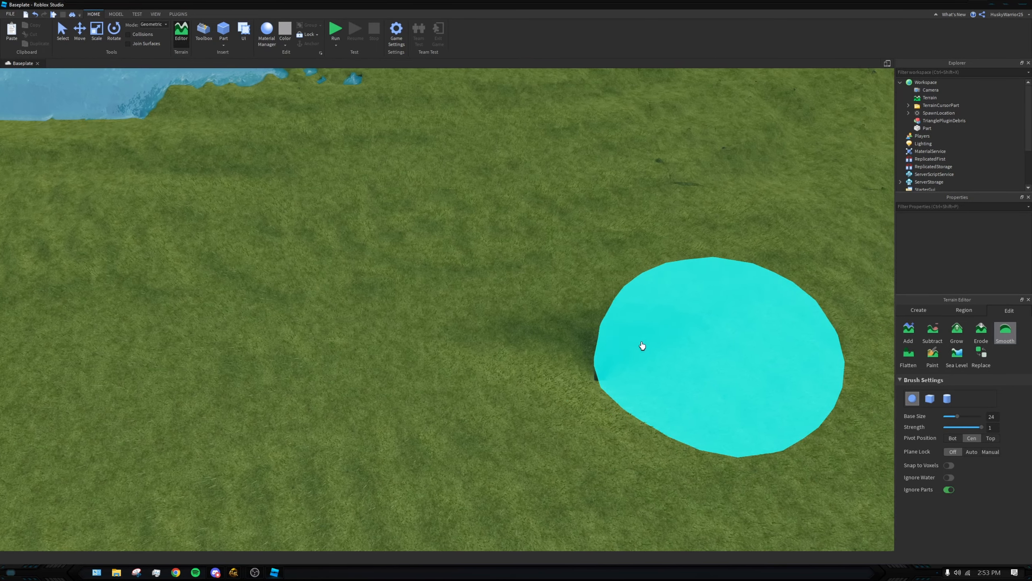
{"action": "key", "text": "d"}
{"action": "left_click_drag", "start_coordinate": [507, 330], "coordinate": [432, 322]}
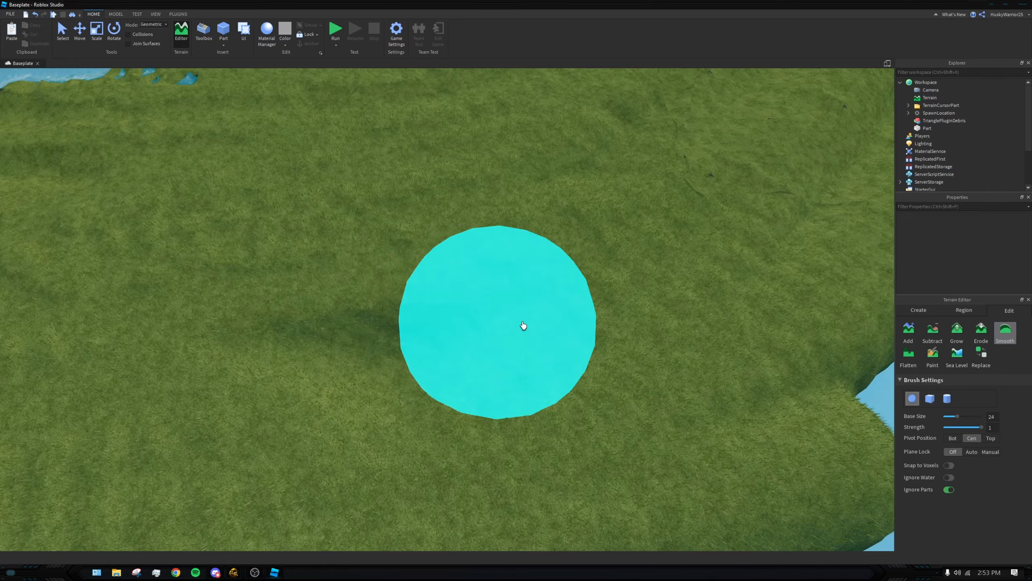
Step: Smooth the sunken spot in the grass strip between the water and the outer edge
{"action": "mouse_move", "coordinate": [524, 326]}
{"action": "right_mouse_down"}
{"action": "mouse_move", "coordinate": [679, 251]}
{"action": "mouse_move", "coordinate": [698, 238]}
{"action": "mouse_move", "coordinate": [695, 223]}
{"action": "mouse_move", "coordinate": [673, 205]}
{"action": "mouse_move", "coordinate": [485, 206]}
{"action": "right_mouse_up"}
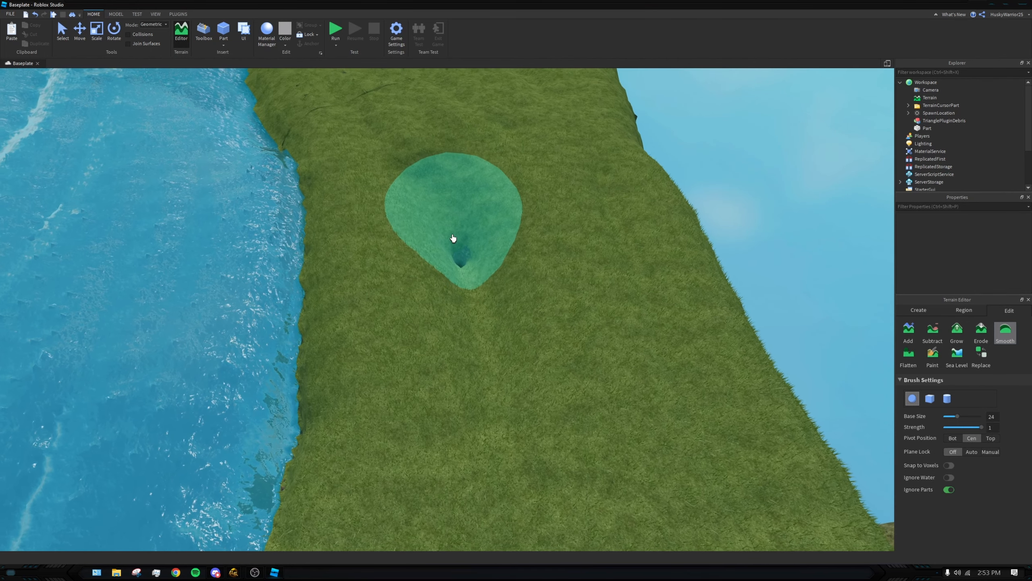
{"action": "key", "text": "w"}
{"action": "mouse_move", "coordinate": [468, 273]}
{"action": "left_mouse_down"}
{"action": "mouse_move", "coordinate": [426, 157]}
{"action": "mouse_move", "coordinate": [498, 275]}
{"action": "mouse_move", "coordinate": [512, 434]}
{"action": "mouse_move", "coordinate": [422, 178]}
{"action": "mouse_move", "coordinate": [482, 403]}
{"action": "mouse_move", "coordinate": [454, 194]}
{"action": "mouse_move", "coordinate": [514, 362]}
{"action": "mouse_move", "coordinate": [464, 186]}
{"action": "left_mouse_up"}
{"action": "key", "text": "s"}
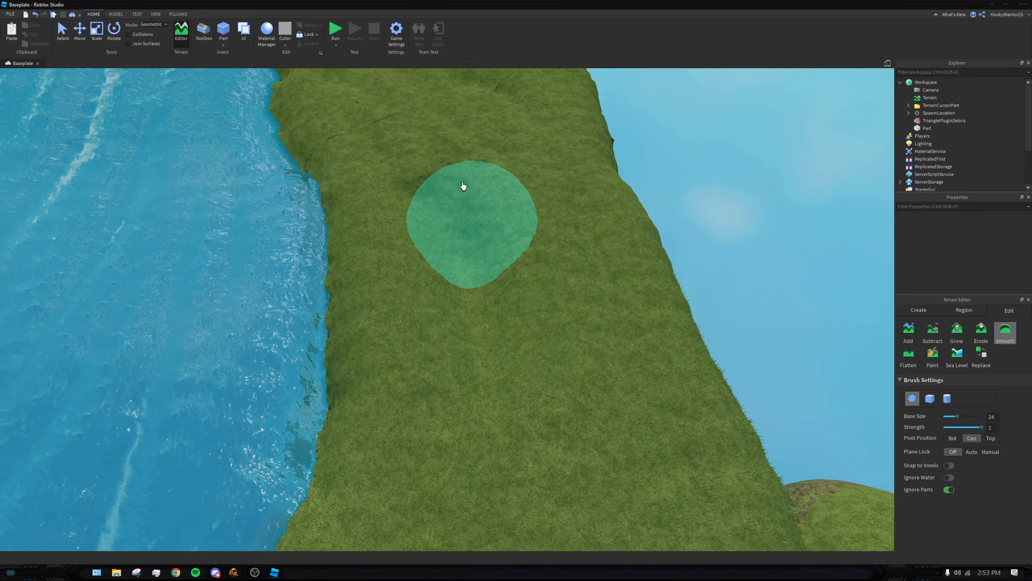
Step: Smooth the open gap through the grass bank near the outer edge to narrow it
{"action": "right_click_drag", "start_coordinate": [596, 213], "coordinate": [595, 213]}
{"action": "key", "text": "w"}
{"action": "key", "text": "d"}
{"action": "right_click_drag", "start_coordinate": [693, 301], "coordinate": [660, 277]}
{"action": "key", "text": "s"}
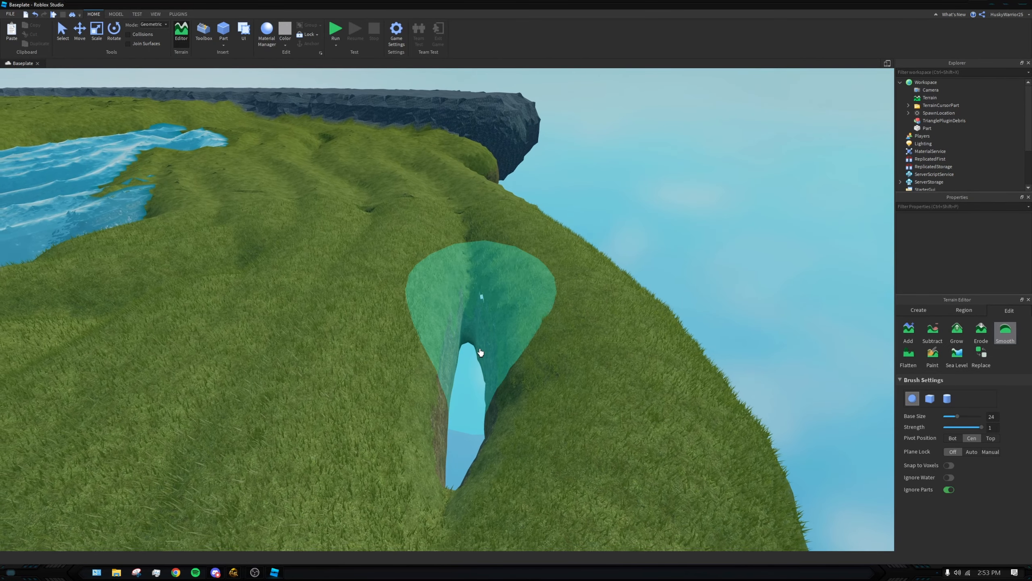
{"action": "key", "text": "s"}
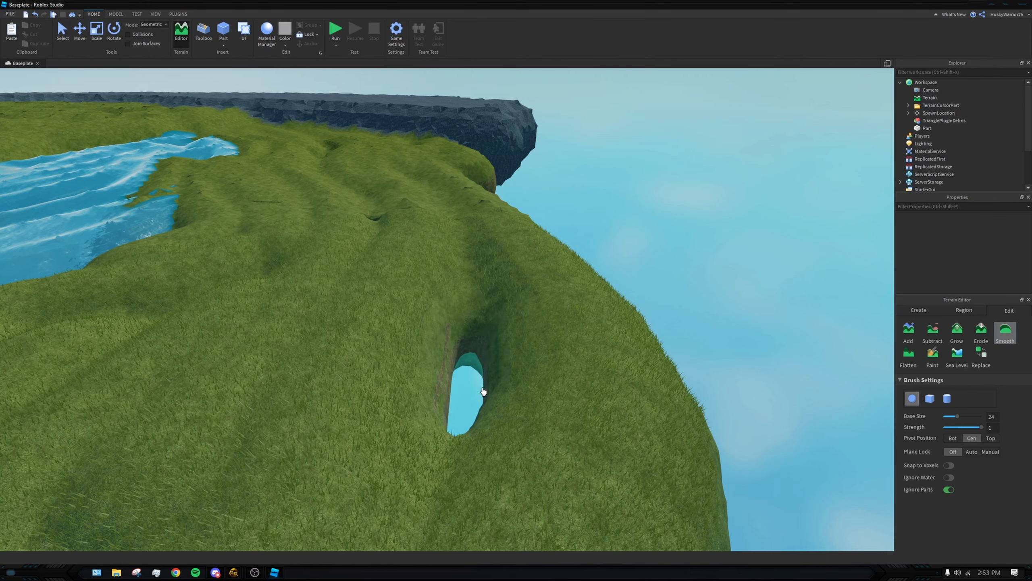
{"action": "scroll", "coordinate": [496, 385], "scroll_direction": "up", "scroll_amount": 2}
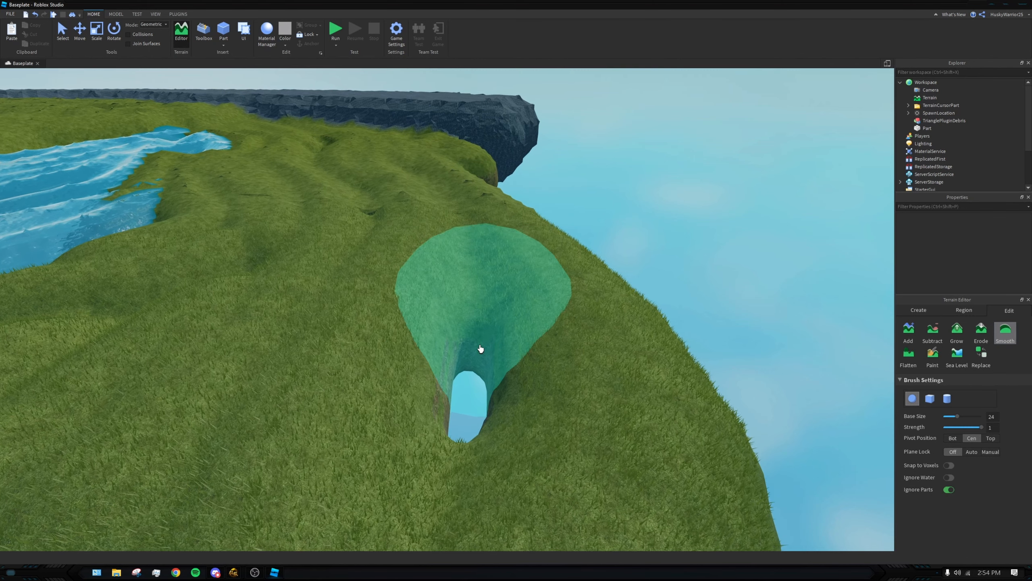
{"action": "scroll", "coordinate": [483, 338], "scroll_direction": "up", "scroll_amount": 2}
Step: Switch to the Flatten brush with base size 6 and level the ridges and hollows in the grass around the gap
{"action": "right_click_drag", "start_coordinate": [488, 317], "coordinate": [288, 238]}
{"action": "scroll", "coordinate": [289, 238], "scroll_direction": "down", "scroll_amount": 4}
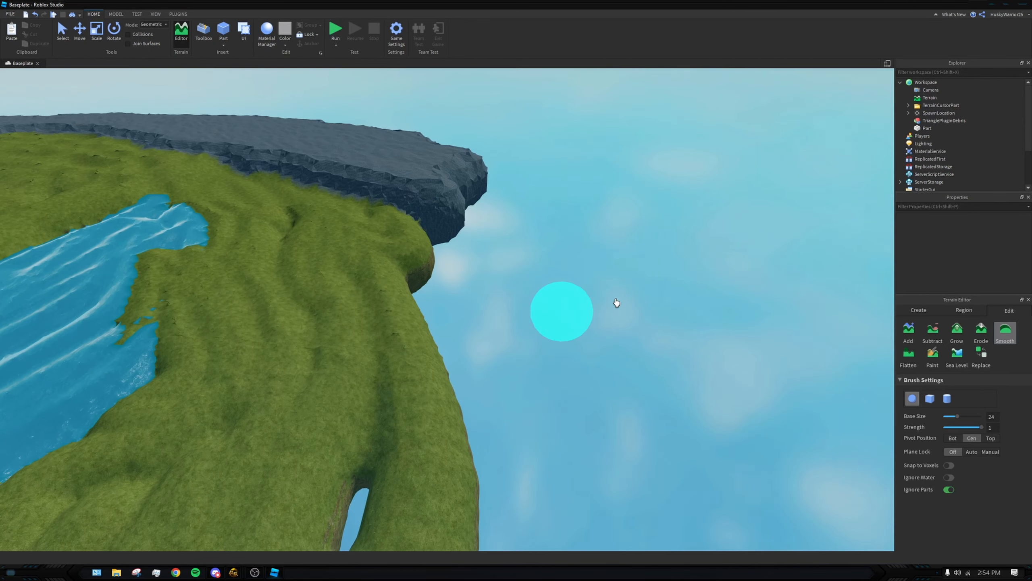
{"action": "key", "text": "d"}
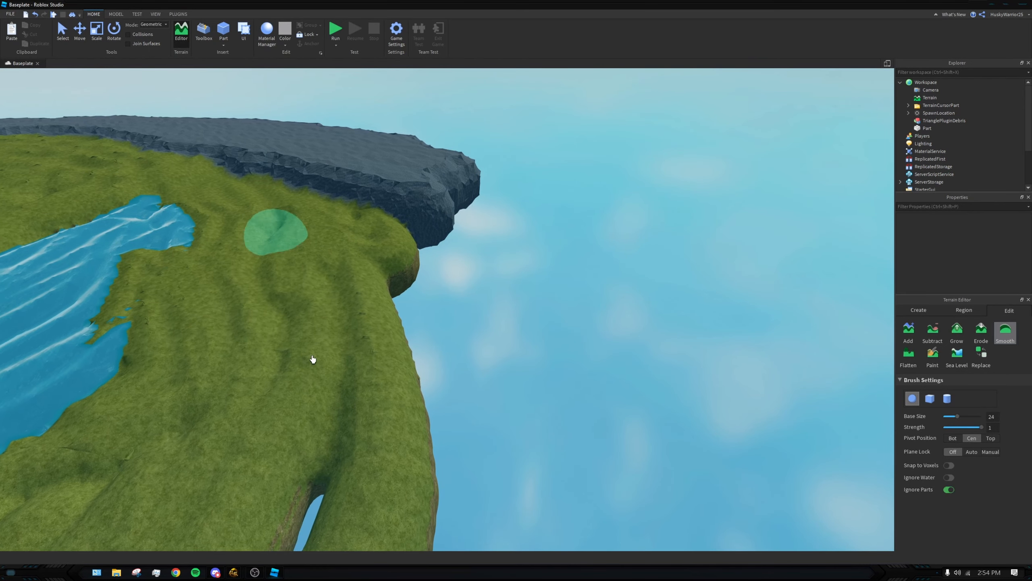
{"action": "right_click_drag", "start_coordinate": [376, 360], "coordinate": [742, 366]}
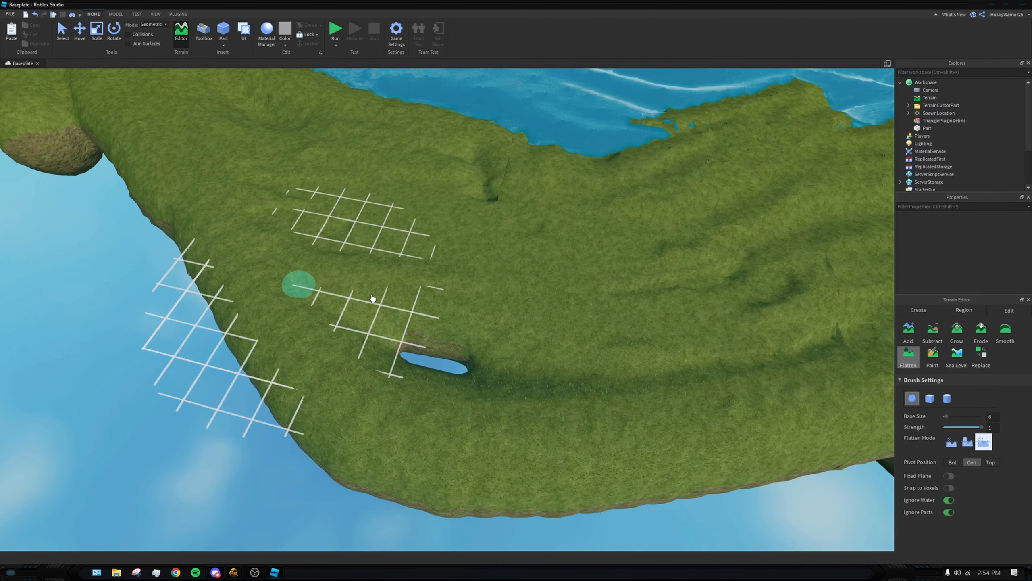
{"action": "key", "text": "d"}
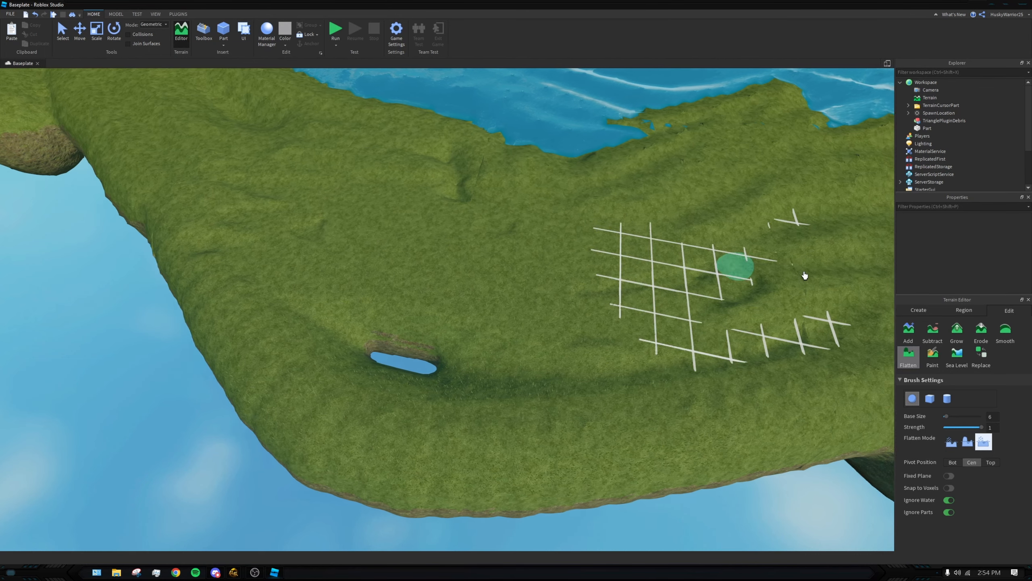
{"action": "key", "text": "d"}
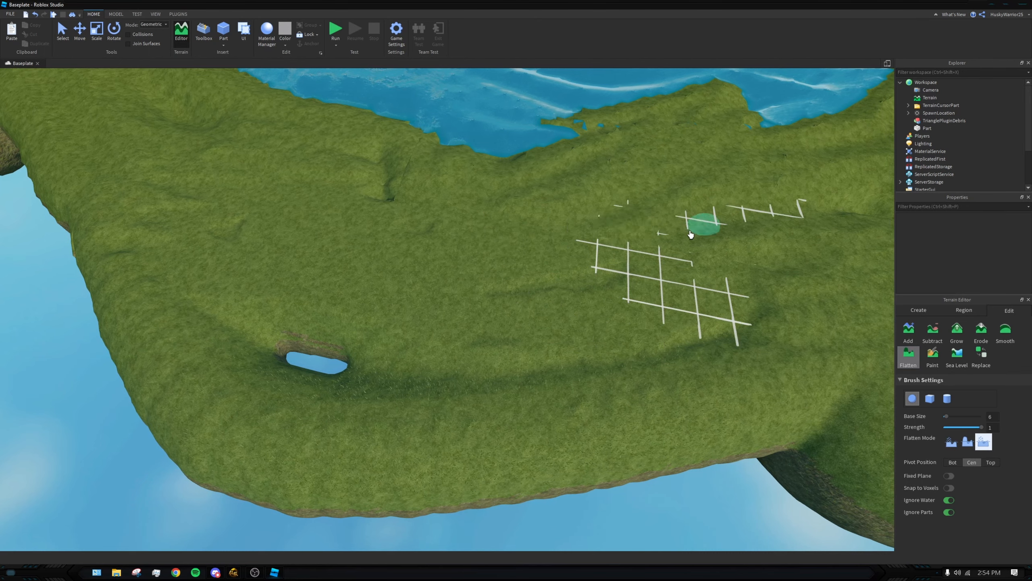
{"action": "key", "text": "d"}
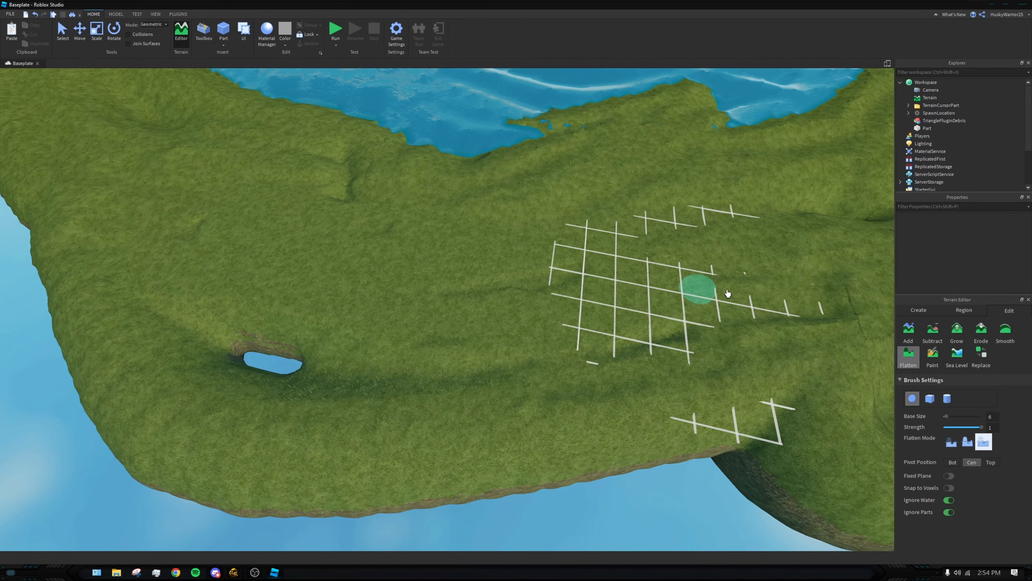
{"action": "key", "text": "a"}
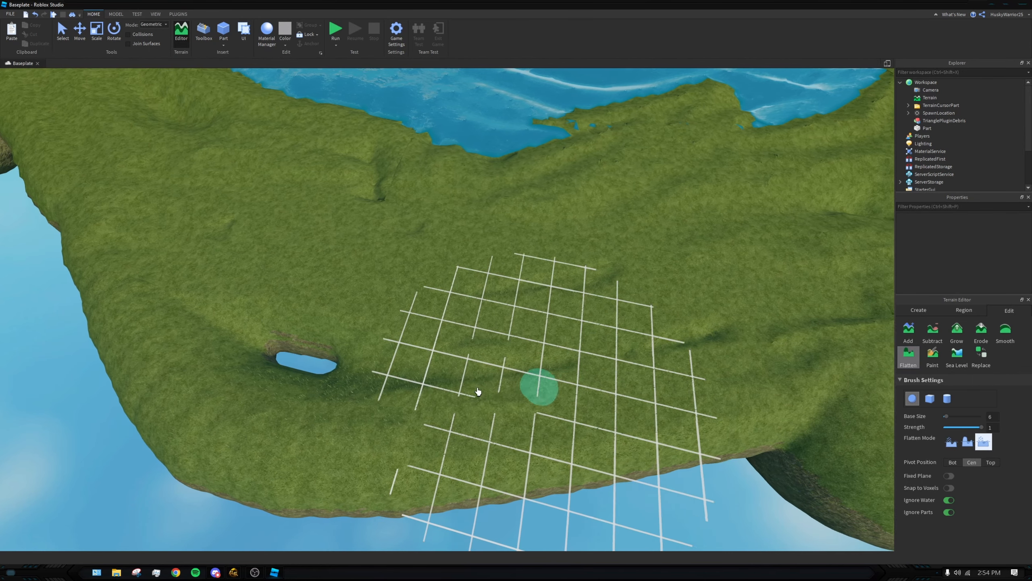
{"action": "key", "text": "a"}
{"action": "key", "text": "d"}
Step: Try the other flatten modes and different pivot positions over the grass, ending on the first mode with the Bot pivot
{"action": "left_click", "coordinate": [968, 443]}
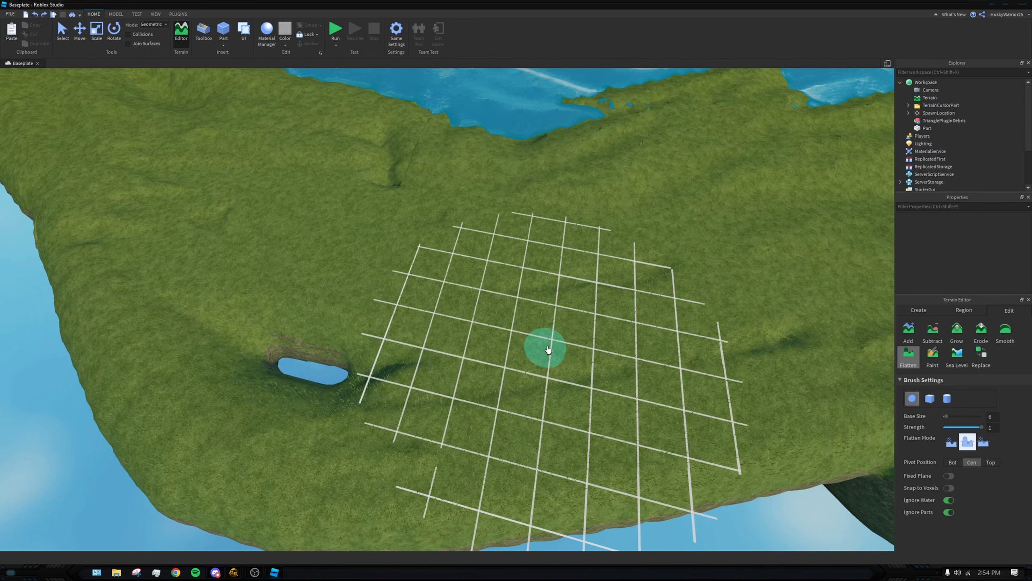
{"action": "left_click", "coordinate": [951, 442]}
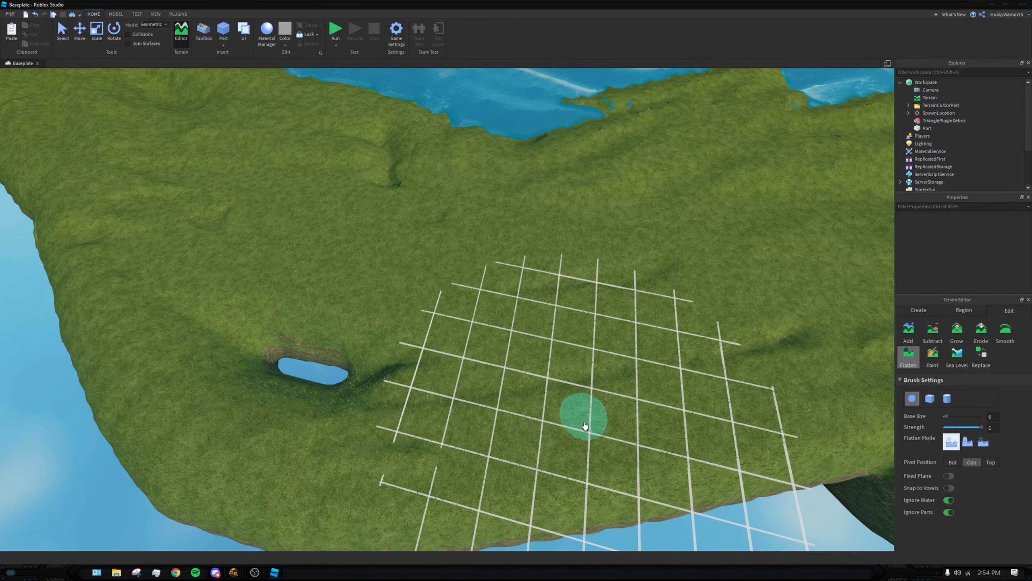
{"action": "left_click", "coordinate": [954, 464]}
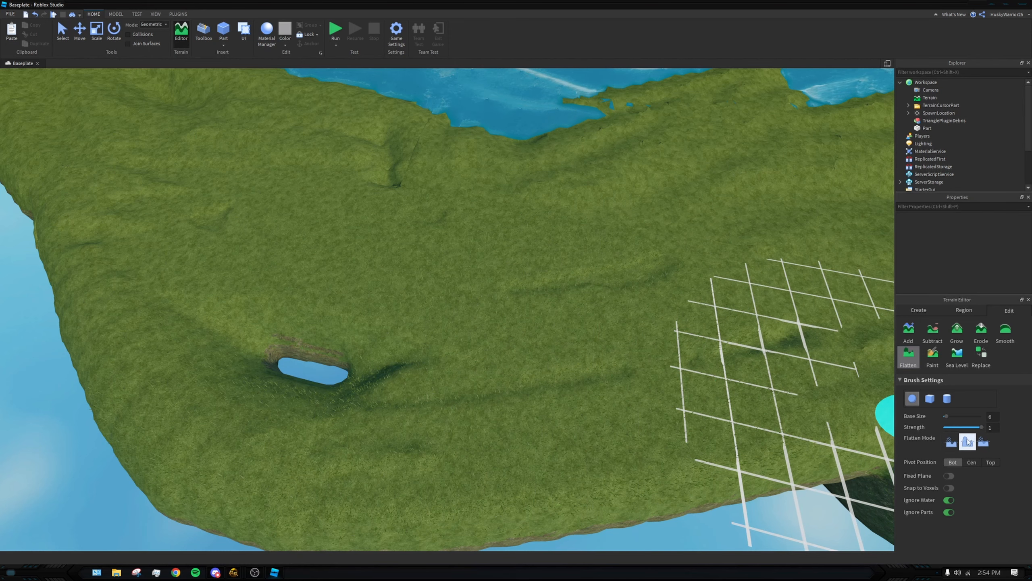
{"action": "left_click", "coordinate": [993, 463]}
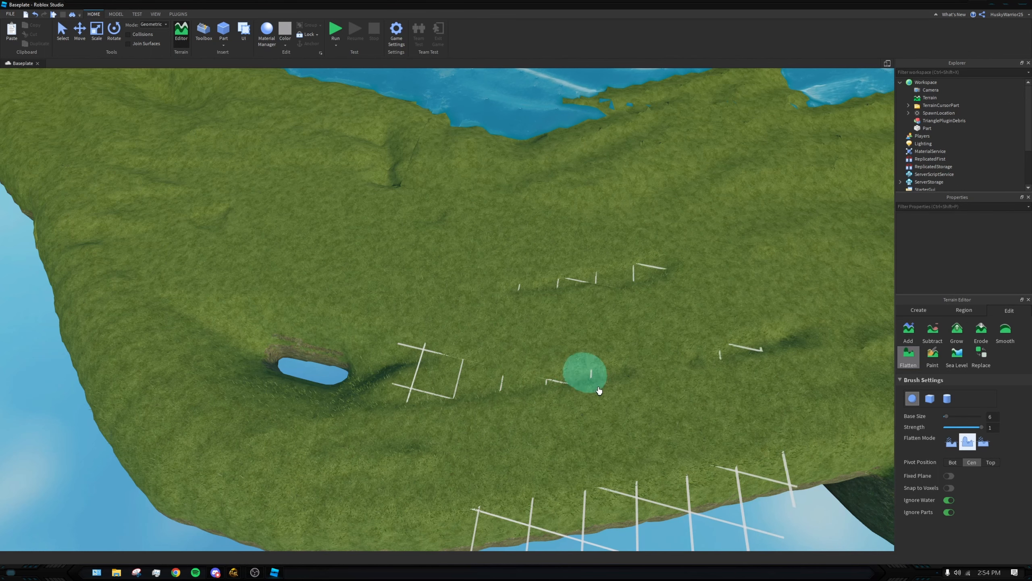
{"action": "left_click", "coordinate": [952, 463]}
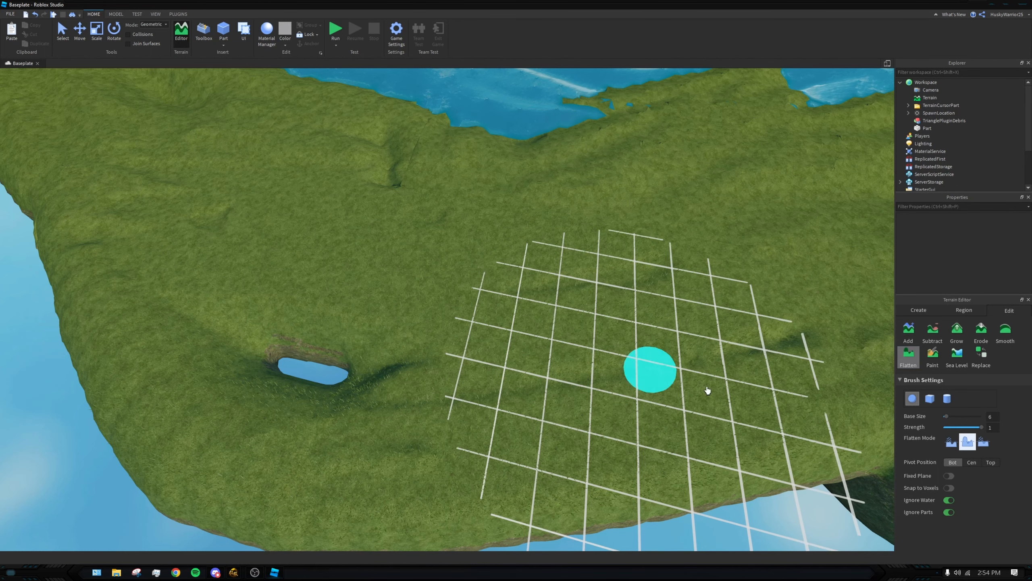
{"action": "left_click", "coordinate": [951, 442]}
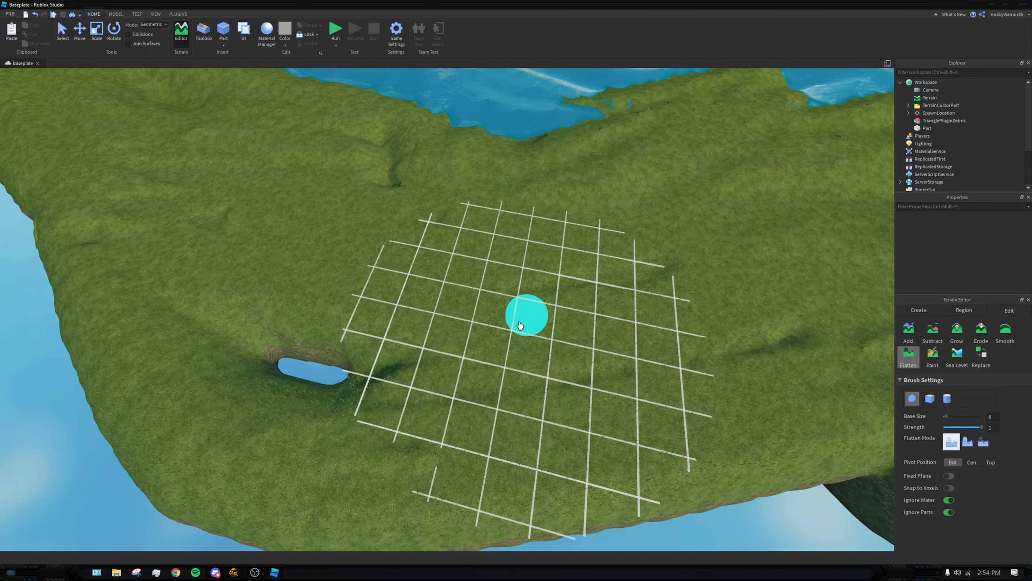
Step: Set the Flatten brush's pivot position to Cen and keep the first flatten mode selected
{"action": "scroll", "coordinate": [523, 316], "scroll_direction": "up", "scroll_amount": 3}
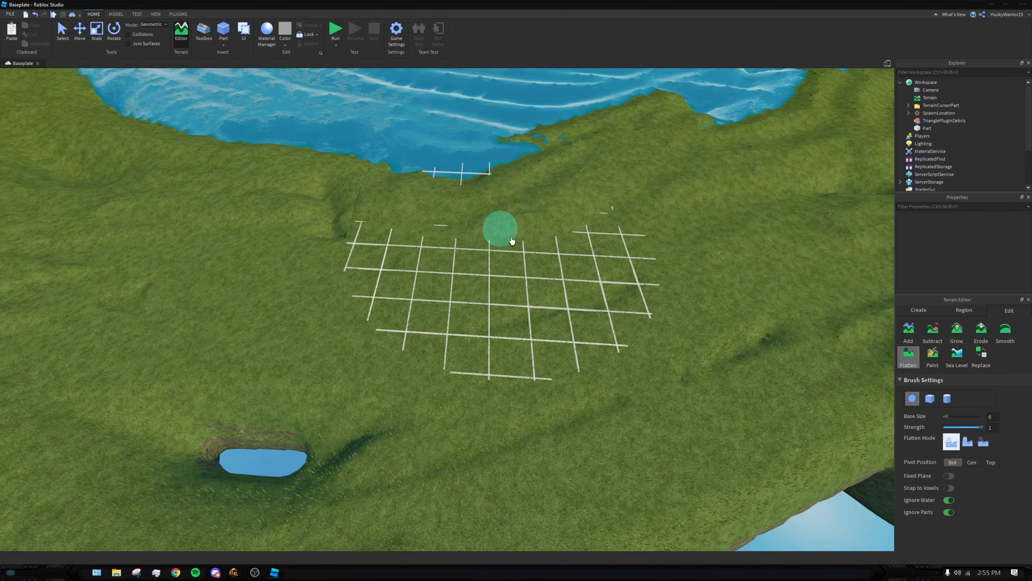
{"action": "scroll", "coordinate": [504, 234], "scroll_direction": "up", "scroll_amount": 5}
{"action": "right_click_drag", "start_coordinate": [692, 237], "coordinate": [692, 237]}
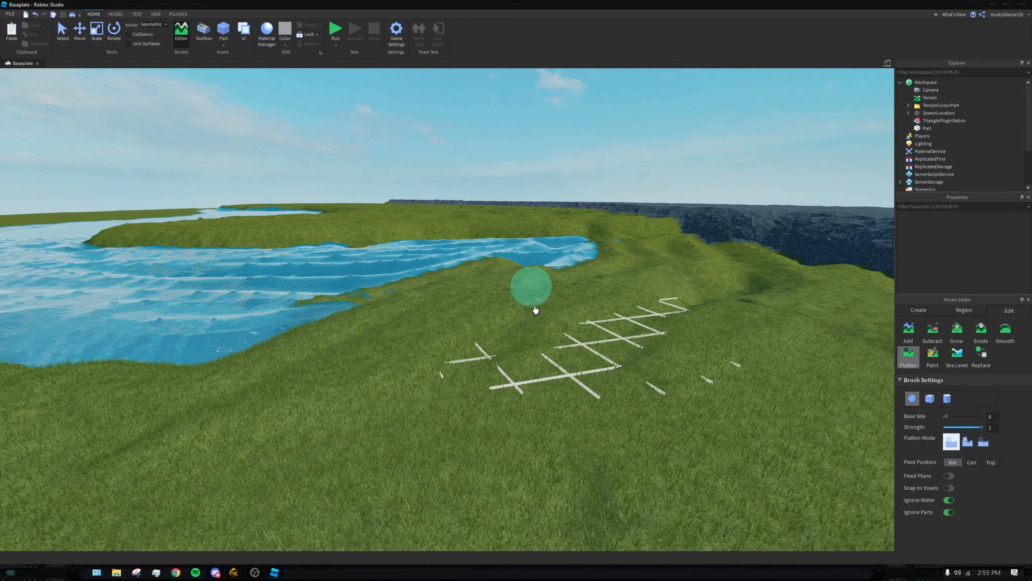
{"action": "key", "text": "s"}
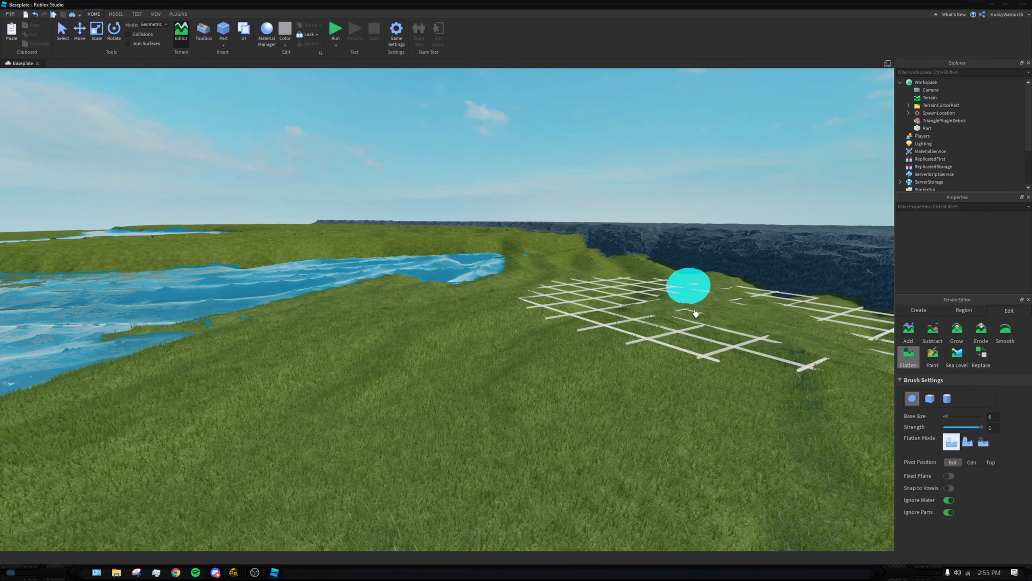
{"action": "right_click_drag", "start_coordinate": [694, 316], "coordinate": [695, 316]}
{"action": "right_click_drag", "start_coordinate": [475, 354], "coordinate": [475, 355]}
{"action": "left_click", "coordinate": [968, 463]}
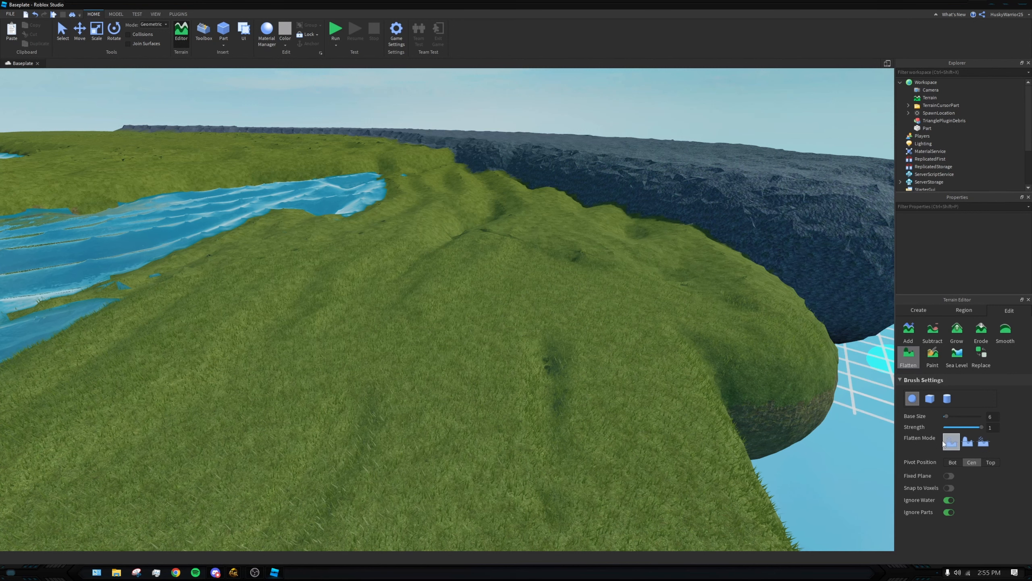
{"action": "left_click", "coordinate": [947, 443]}
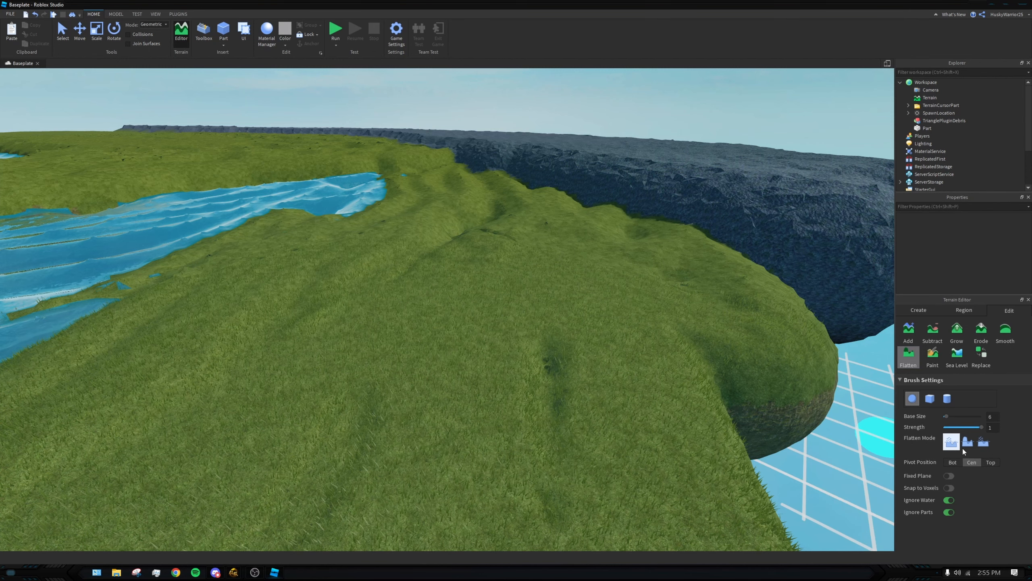
Step: Choose the middle flatten mode and flatten the furrows on the bank between the river inlet and the rock cliff
{"action": "scroll", "coordinate": [471, 285], "scroll_direction": "down", "scroll_amount": 2}
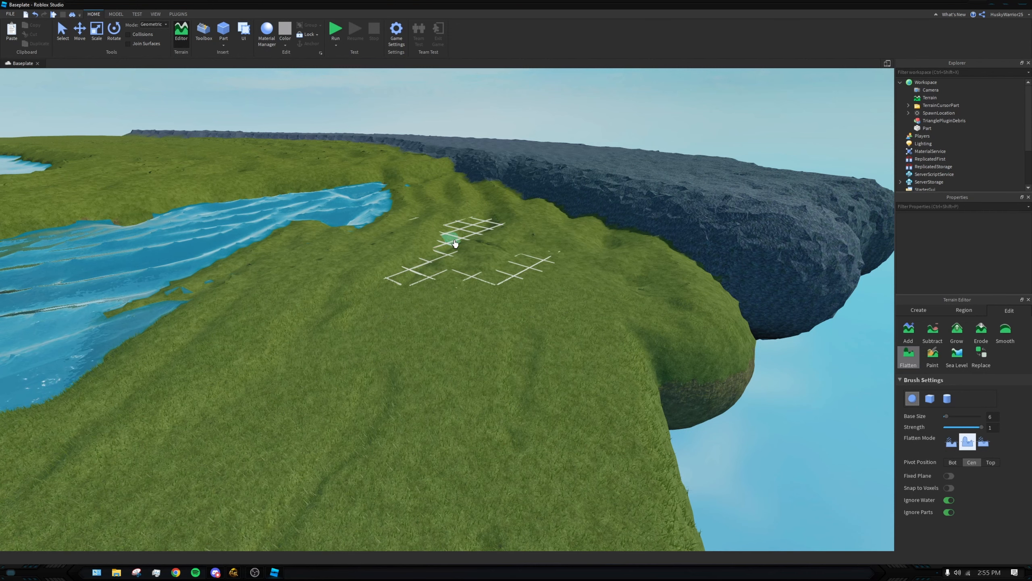
{"action": "right_click_drag", "start_coordinate": [560, 254], "coordinate": [452, 320]}
{"action": "key", "text": "w"}
{"action": "key", "text": "w"}
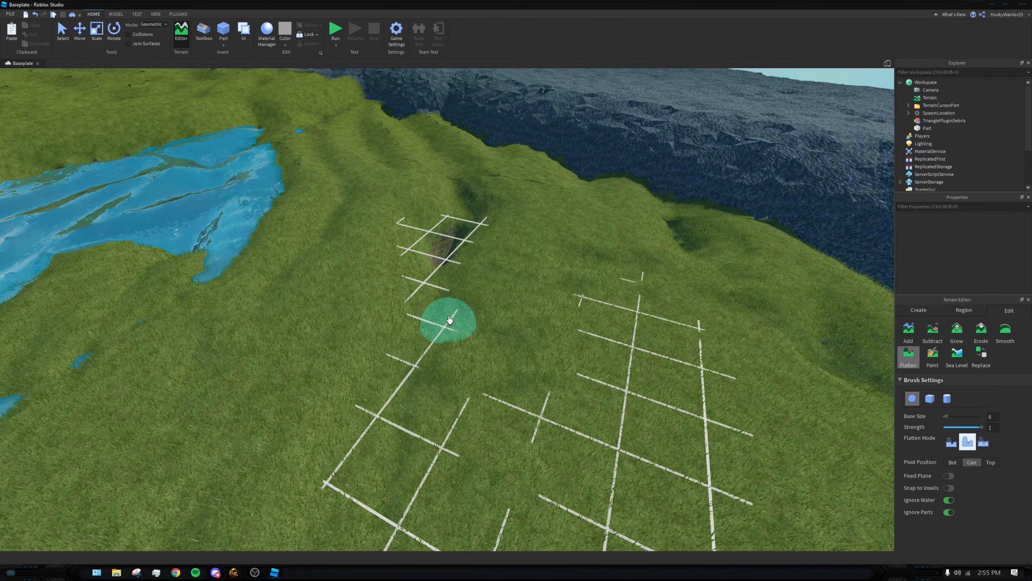
{"action": "key", "text": "s"}
{"action": "key", "text": "s"}
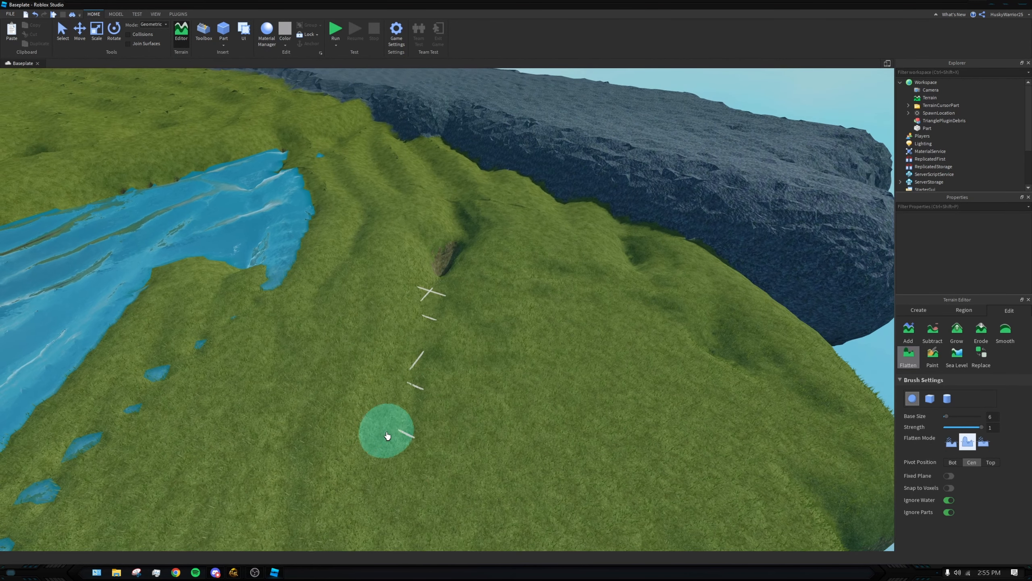
Step: Flatten the grass along the rim of the open gap near the outer edge
{"action": "right_click_drag", "start_coordinate": [422, 361], "coordinate": [465, 316]}
{"action": "key", "text": "w"}
{"action": "right_click_drag", "start_coordinate": [482, 281], "coordinate": [445, 250]}
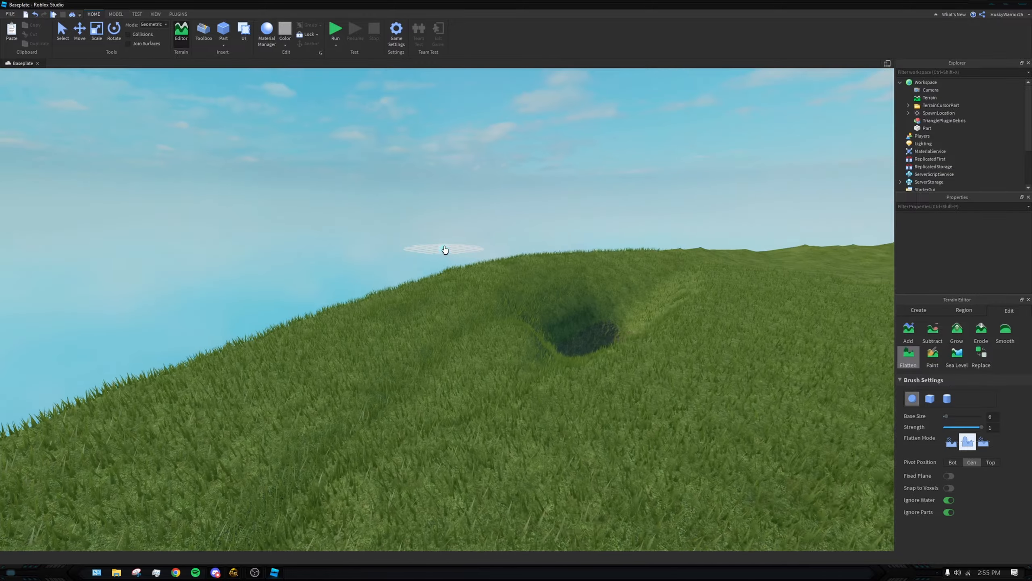
{"action": "key", "text": "w"}
{"action": "mouse_move", "coordinate": [578, 268]}
{"action": "right_mouse_down"}
{"action": "mouse_move", "coordinate": [562, 263]}
{"action": "mouse_move", "coordinate": [585, 219]}
{"action": "right_mouse_up"}
{"action": "key", "text": "s"}
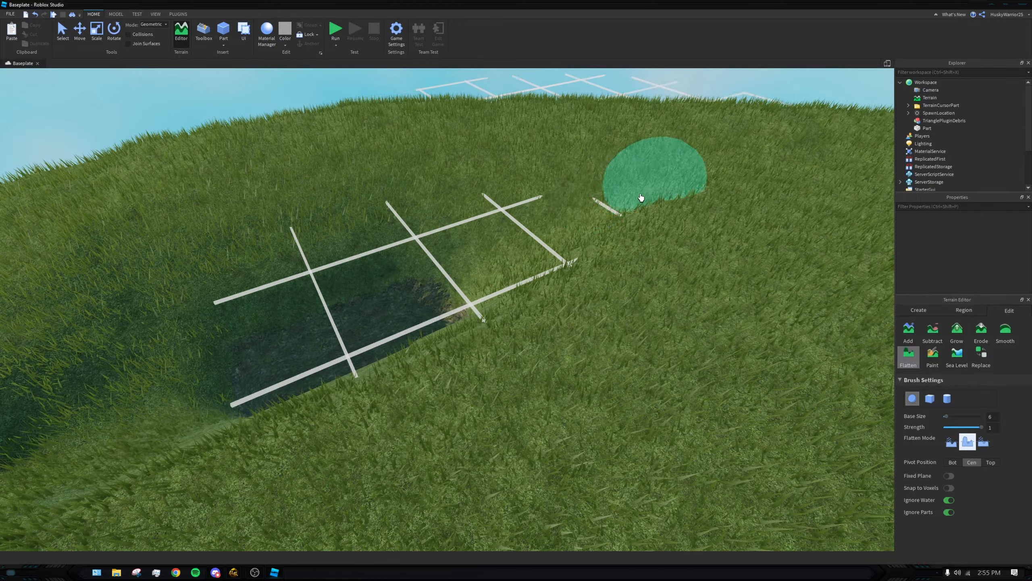
{"action": "right_click_drag", "start_coordinate": [577, 179], "coordinate": [392, 353]}
{"action": "key", "text": "a"}
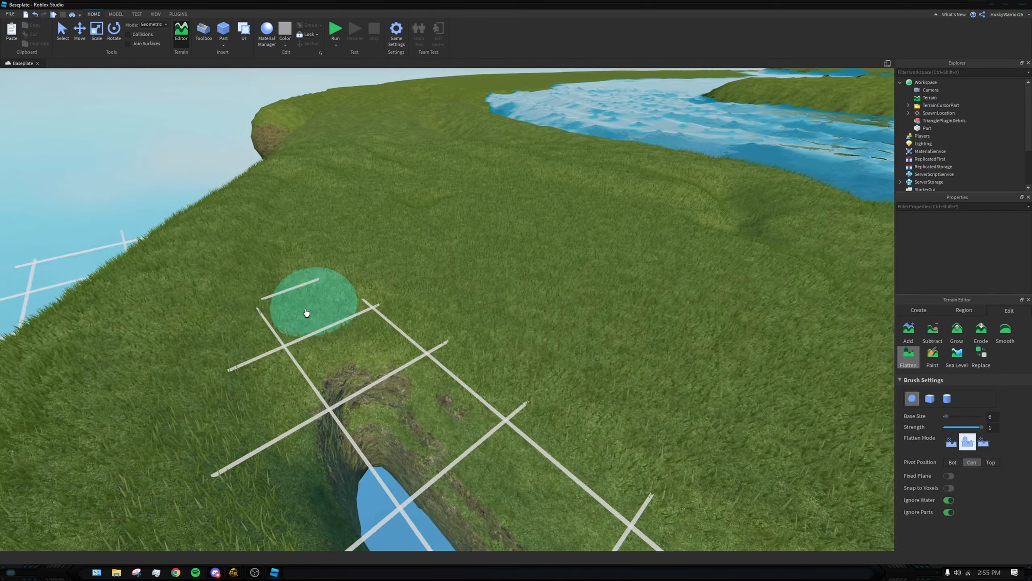
{"action": "scroll", "coordinate": [310, 402], "scroll_direction": "down", "scroll_amount": 3}
{"action": "mouse_move", "coordinate": [310, 403]}
{"action": "left_mouse_down"}
{"action": "mouse_move", "coordinate": [362, 410]}
{"action": "mouse_move", "coordinate": [399, 374]}
{"action": "left_mouse_up"}
Step: Choose the third flatten mode and flatten the grass between the gap and the river
{"action": "mouse_move", "coordinate": [399, 373]}
{"action": "right_mouse_down"}
{"action": "mouse_move", "coordinate": [589, 383]}
{"action": "mouse_move", "coordinate": [399, 344]}
{"action": "right_mouse_up"}
{"action": "key", "text": "d"}
{"action": "right_click_drag", "start_coordinate": [565, 348], "coordinate": [716, 374]}
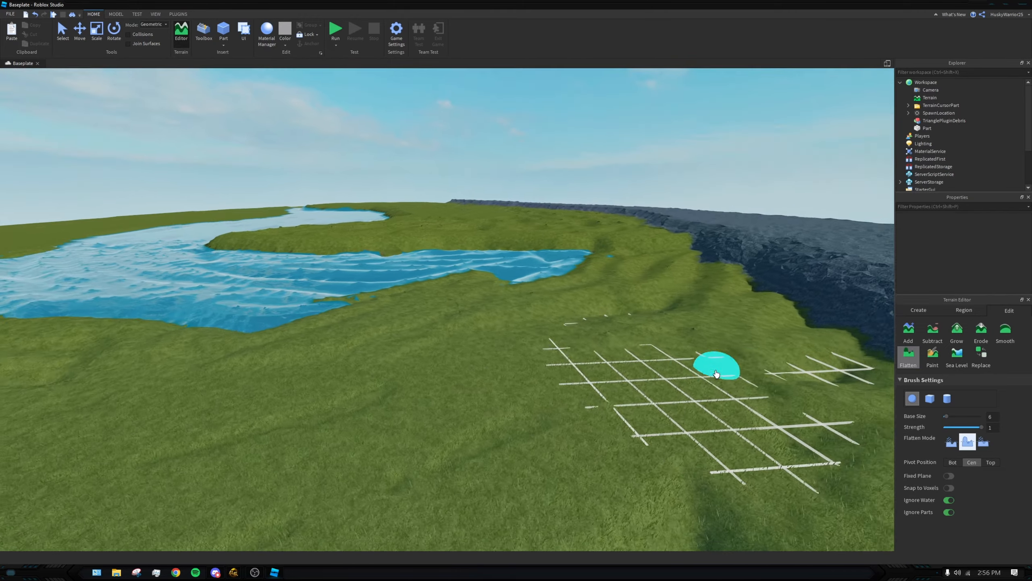
{"action": "right_click_drag", "start_coordinate": [788, 385], "coordinate": [858, 446]}
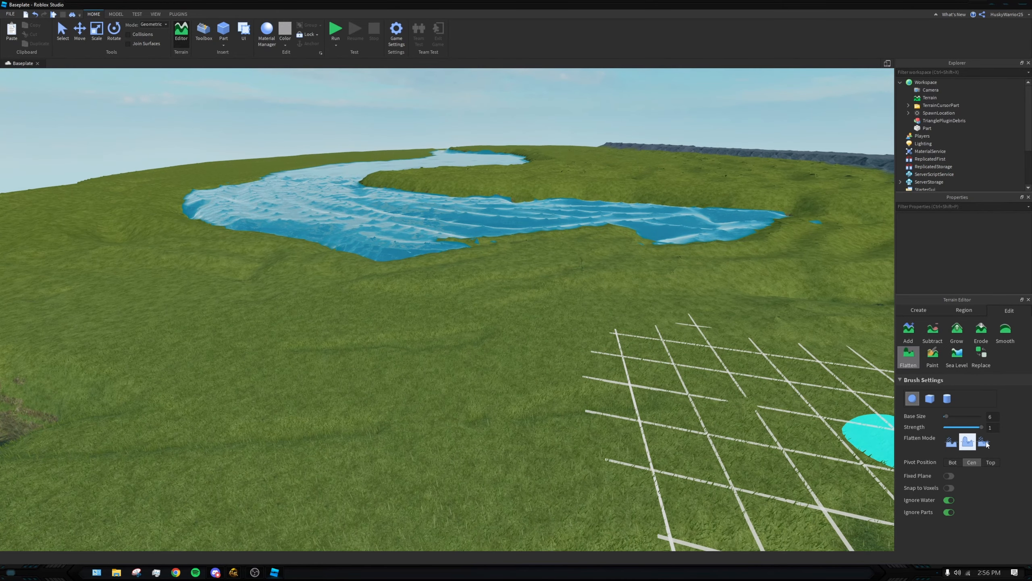
{"action": "right_click_drag", "start_coordinate": [567, 409], "coordinate": [463, 358]}
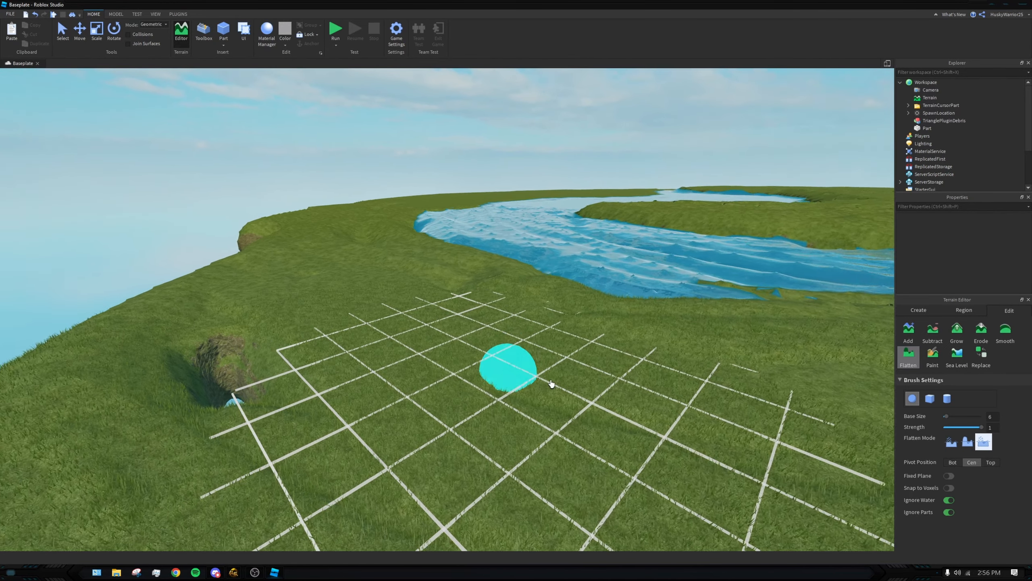
{"action": "key", "text": "w"}
{"action": "left_click_drag", "start_coordinate": [591, 422], "coordinate": [587, 434]}
Step: Change the Flatten brush to the cube shape over the grass near the river bank
{"action": "right_click_drag", "start_coordinate": [421, 452], "coordinate": [431, 528]}
{"action": "key", "text": "s"}
{"action": "key", "text": "d"}
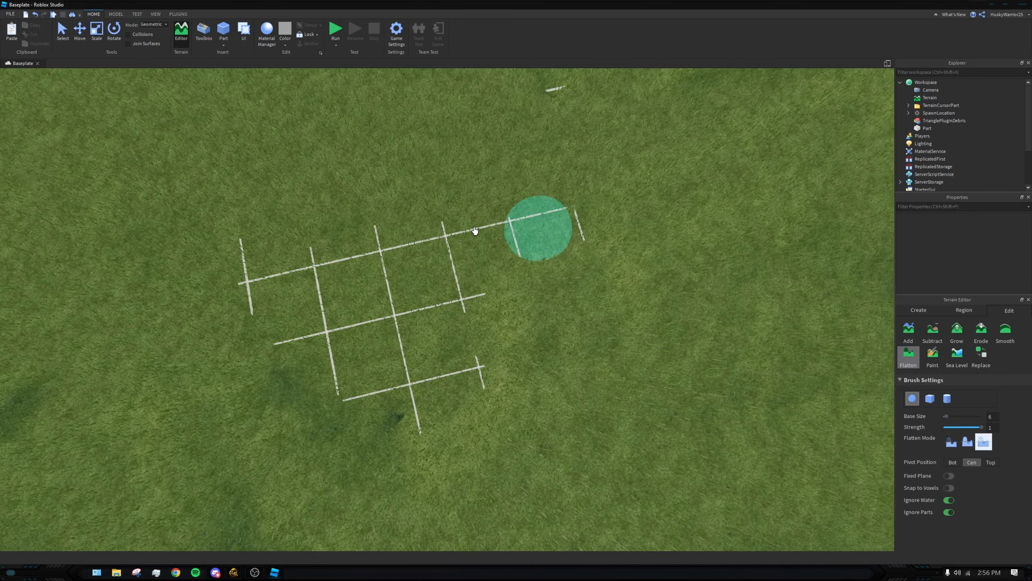
{"action": "key", "text": "s"}
{"action": "left_click", "coordinate": [930, 399]}
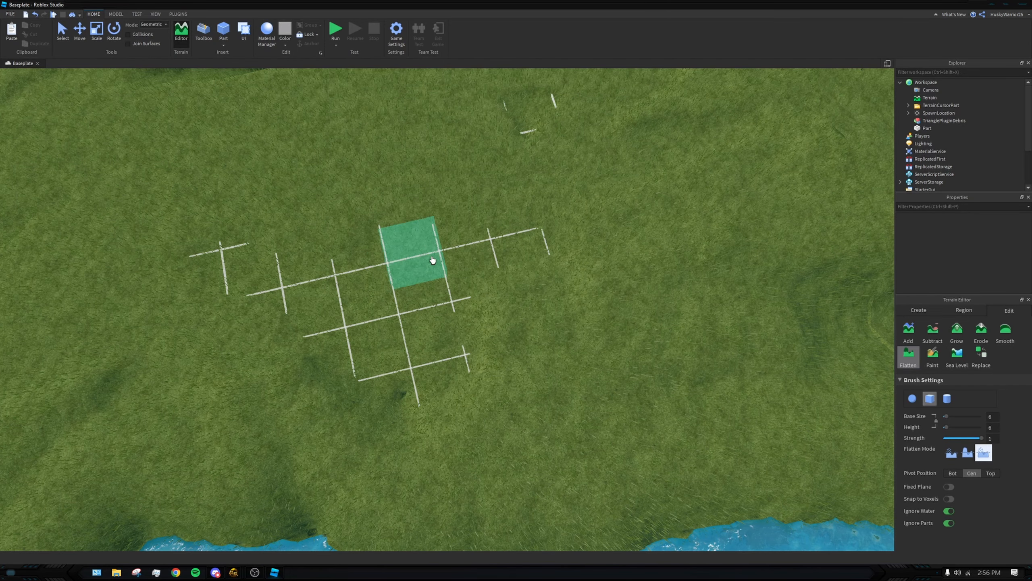
{"action": "key", "text": "s"}
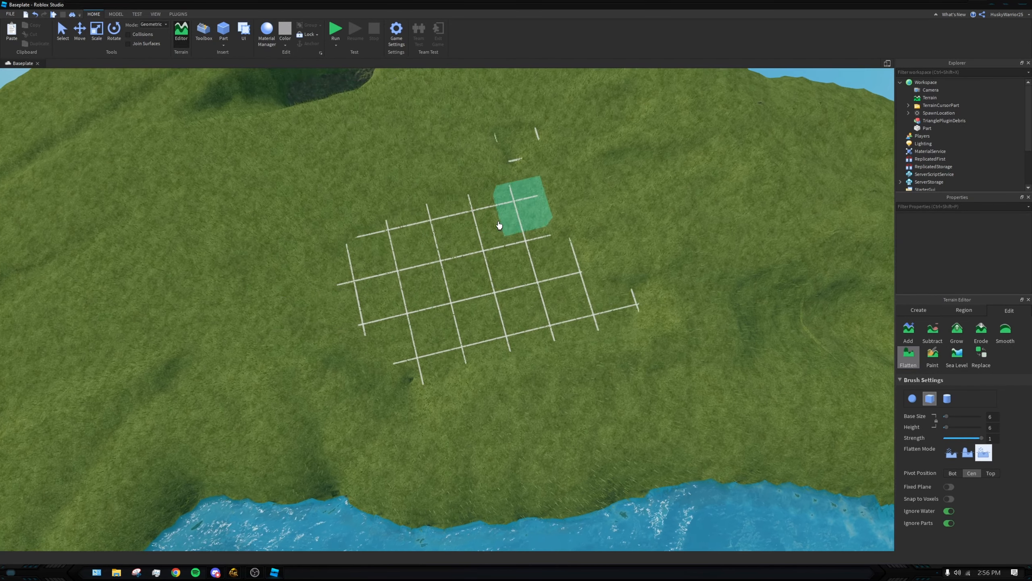
Step: Flatten the grass around the open gap between the river inlet and the rock cliff
{"action": "key", "text": "s"}
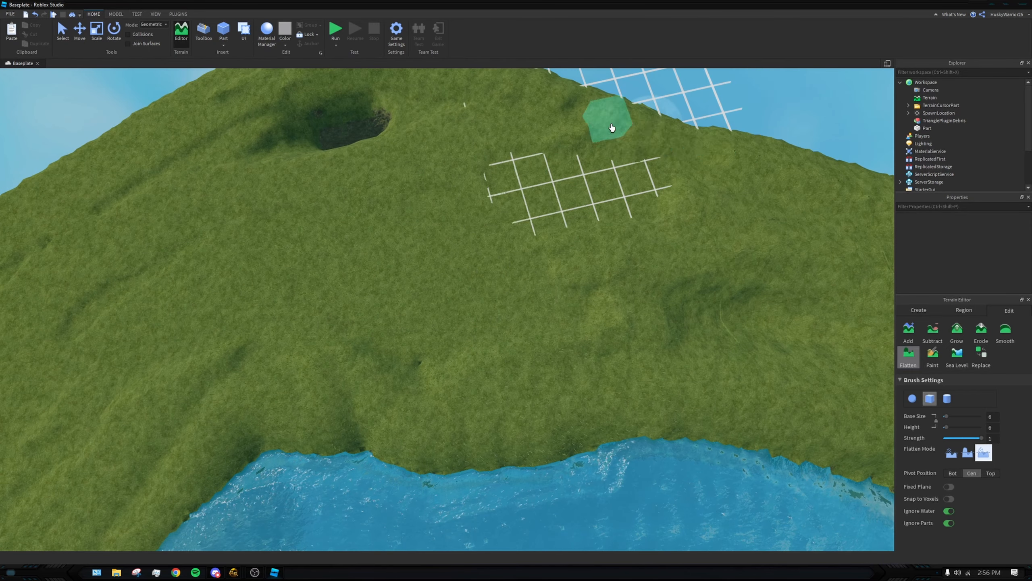
{"action": "key", "text": "a"}
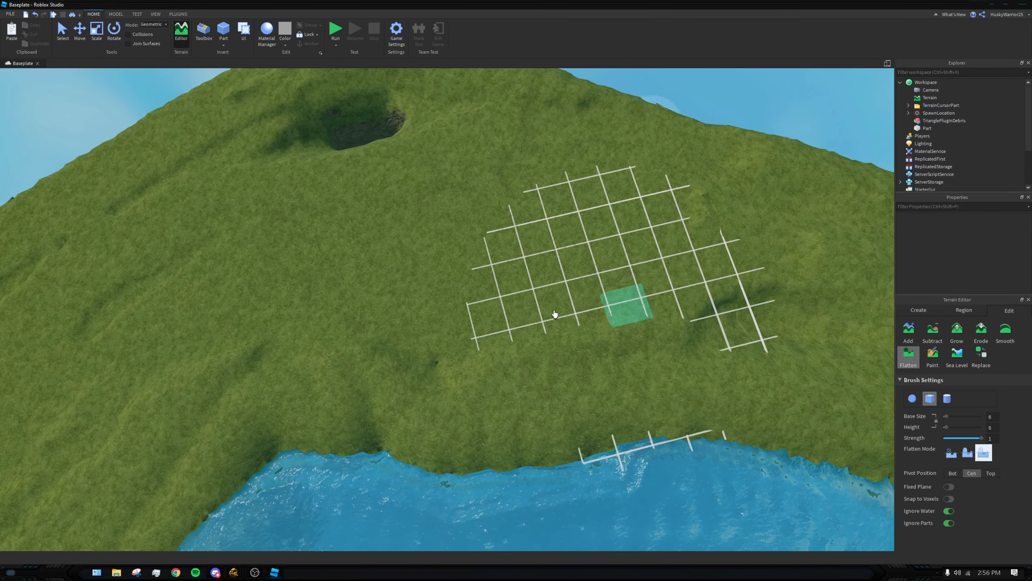
{"action": "key", "text": "d"}
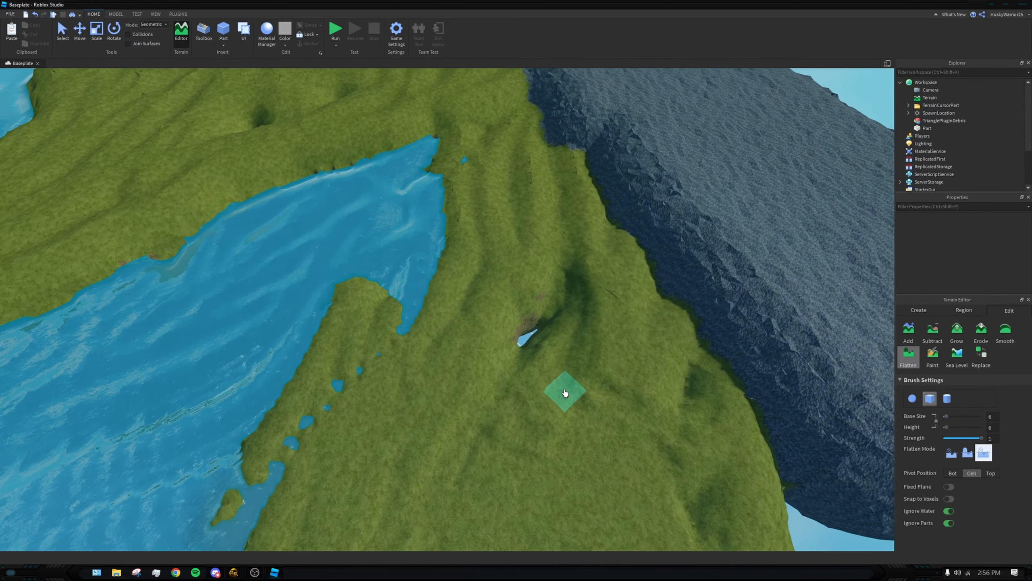
{"action": "key", "text": "w"}
{"action": "mouse_move", "coordinate": [565, 393]}
{"action": "left_mouse_down"}
{"action": "mouse_move", "coordinate": [633, 343]}
{"action": "mouse_move", "coordinate": [602, 355]}
{"action": "mouse_move", "coordinate": [604, 491]}
{"action": "mouse_move", "coordinate": [669, 378]}
{"action": "mouse_move", "coordinate": [701, 387]}
{"action": "mouse_move", "coordinate": [578, 328]}
{"action": "mouse_move", "coordinate": [456, 420]}
{"action": "left_mouse_up"}
{"action": "mouse_move", "coordinate": [583, 264]}
{"action": "right_mouse_down"}
{"action": "mouse_move", "coordinate": [575, 239]}
{"action": "mouse_move", "coordinate": [603, 226]}
{"action": "mouse_move", "coordinate": [684, 273]}
{"action": "right_mouse_up"}
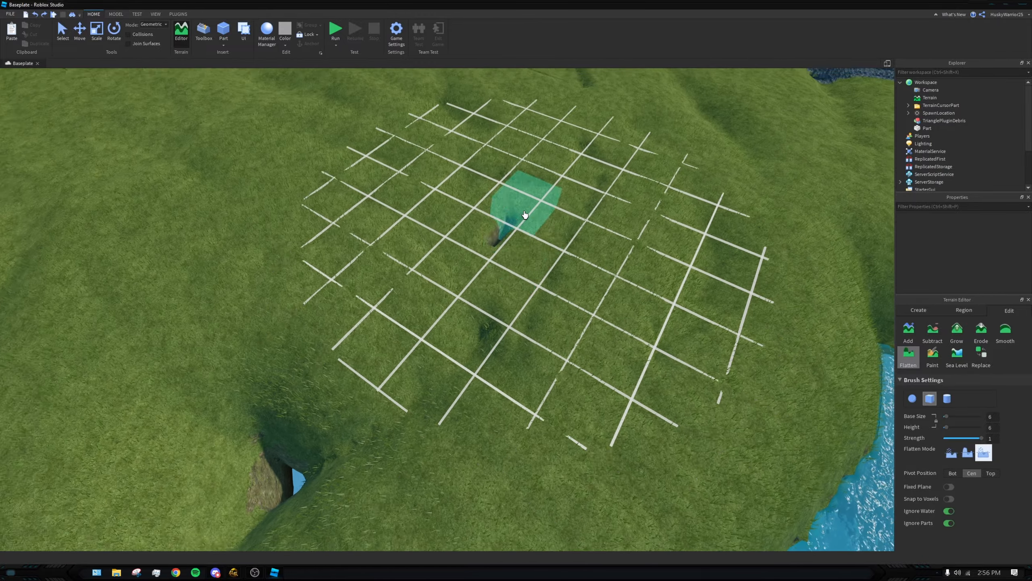
Step: Flatten the grass around the gap and small pits on the bank between the two stretches of water
{"action": "key", "text": "s"}
{"action": "key", "text": "a"}
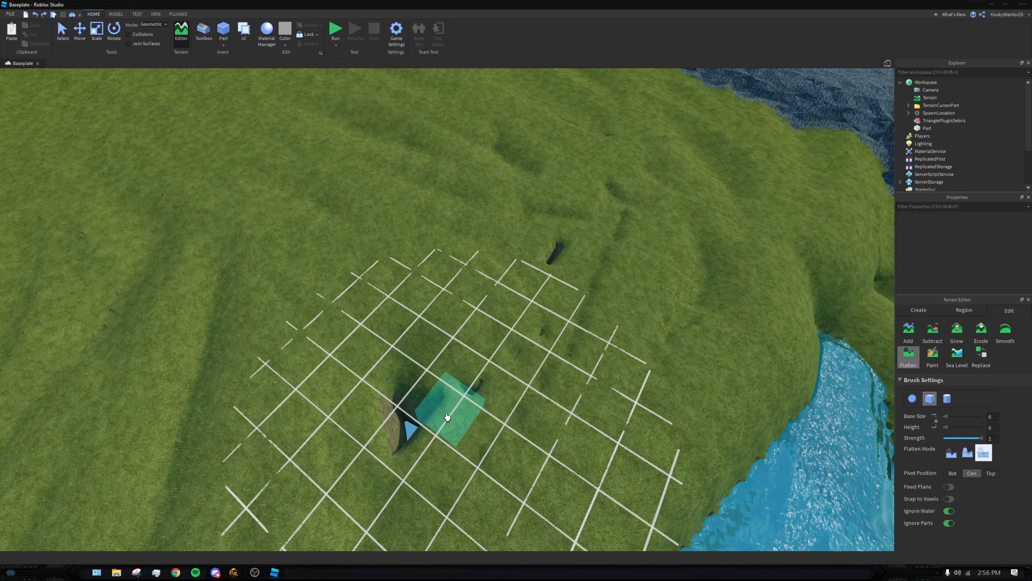
{"action": "key", "text": "w"}
{"action": "key", "text": "a"}
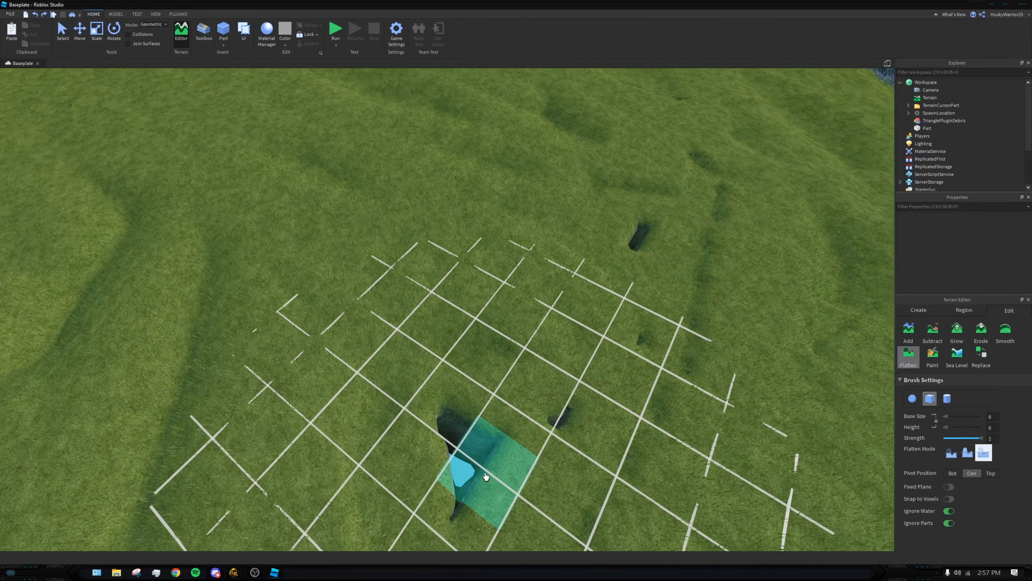
{"action": "mouse_move", "coordinate": [486, 478]}
{"action": "left_mouse_down"}
{"action": "mouse_move", "coordinate": [709, 267]}
{"action": "mouse_move", "coordinate": [765, 177]}
{"action": "mouse_move", "coordinate": [677, 249]}
{"action": "left_mouse_up"}
{"action": "scroll", "coordinate": [732, 203], "scroll_direction": "down", "scroll_amount": 5}
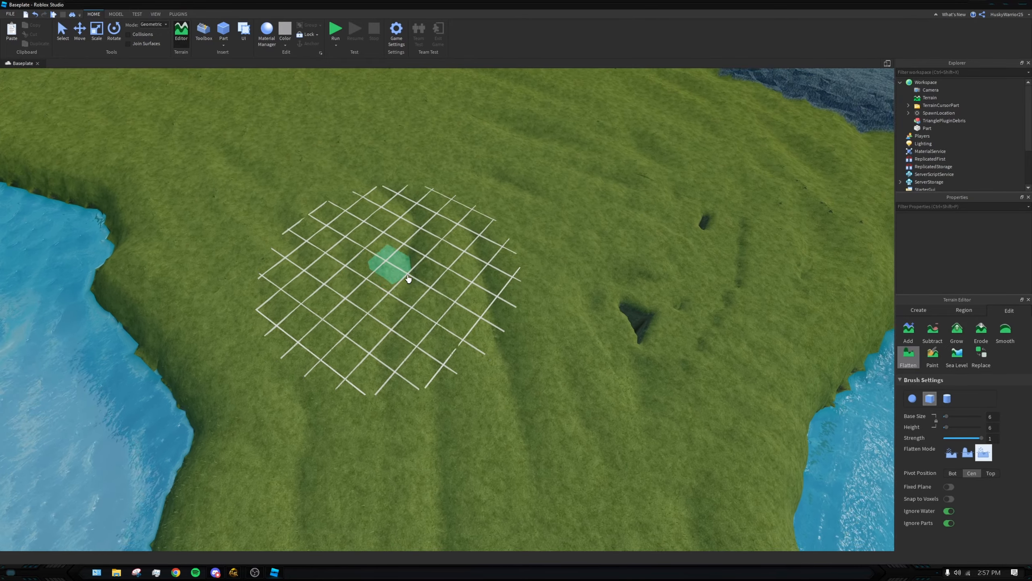
Step: Switch from flattening to the Grow brush and set its base size to 11
{"action": "key", "text": "s"}
{"action": "key", "text": "a"}
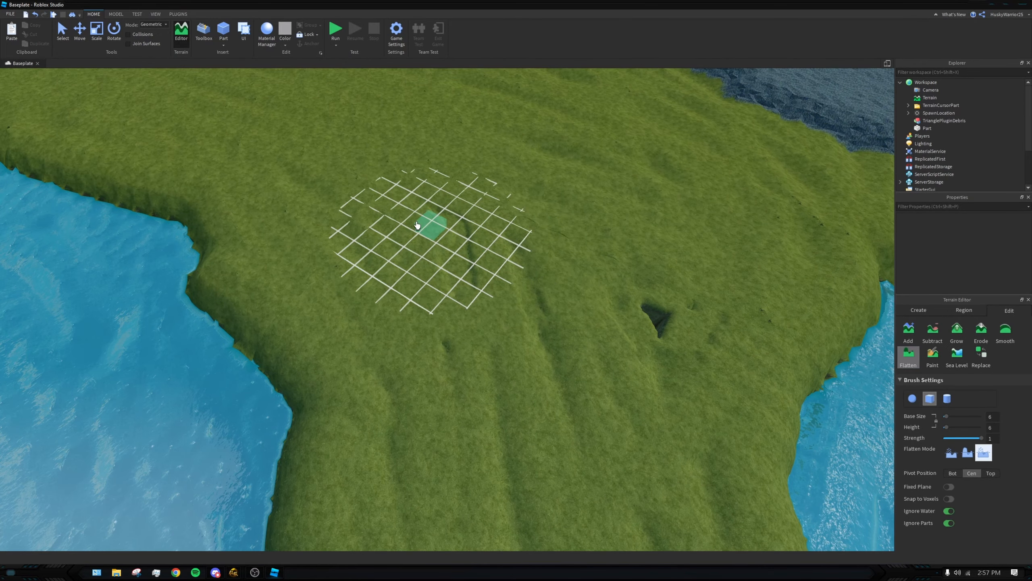
{"action": "right_click_drag", "start_coordinate": [598, 354], "coordinate": [595, 327]}
{"action": "right_click_drag", "start_coordinate": [718, 319], "coordinate": [712, 310]}
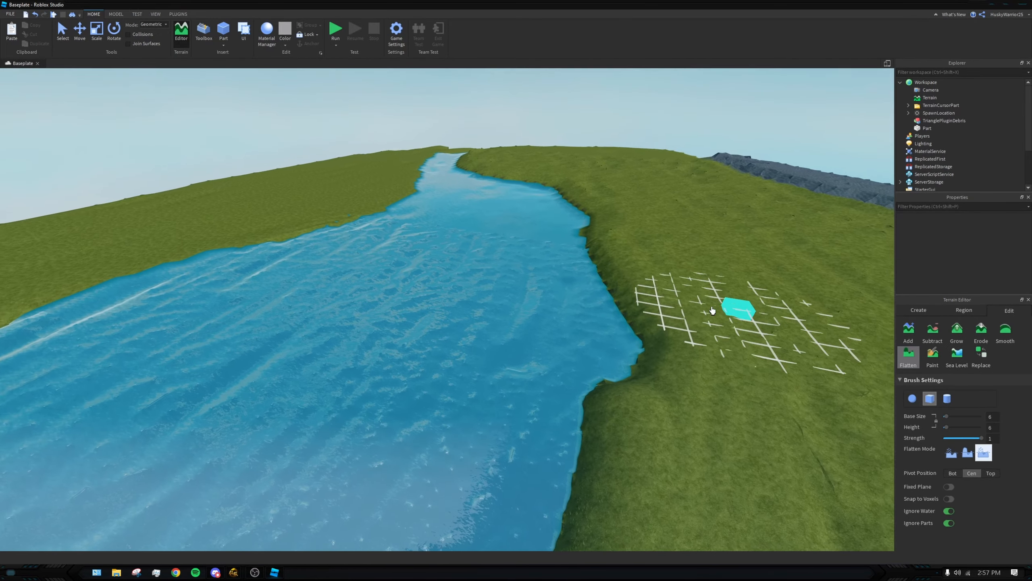
{"action": "left_click", "coordinate": [957, 332]}
{"action": "right_click_drag", "start_coordinate": [569, 252], "coordinate": [598, 242]}
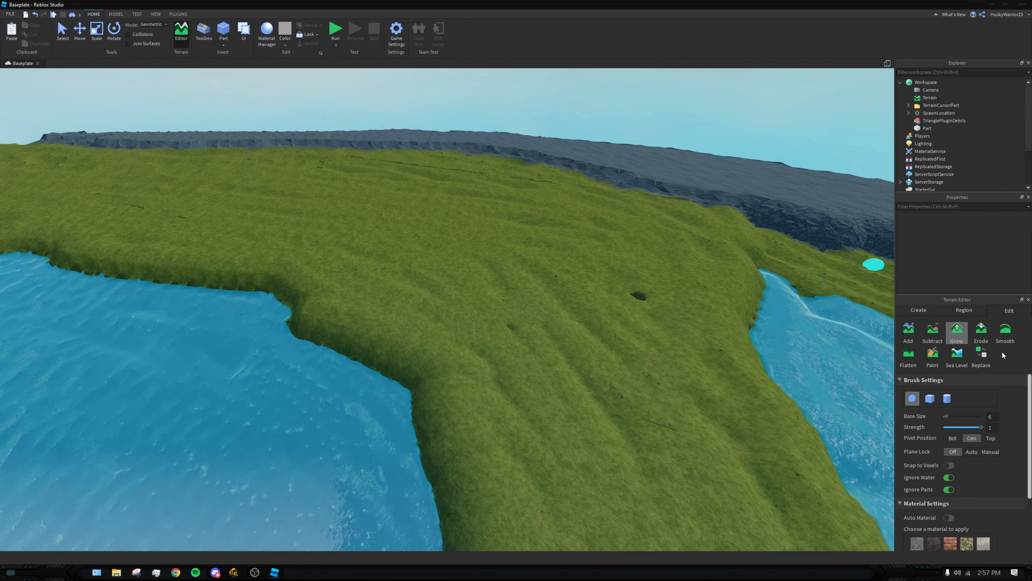
{"action": "left_click_drag", "start_coordinate": [946, 416], "coordinate": [949, 415]}
Step: Undo the last terrain edit near the river inlet
{"action": "right_click_drag", "start_coordinate": [649, 378], "coordinate": [659, 334]}
{"action": "key", "text": "w"}
{"action": "key", "text": "d"}
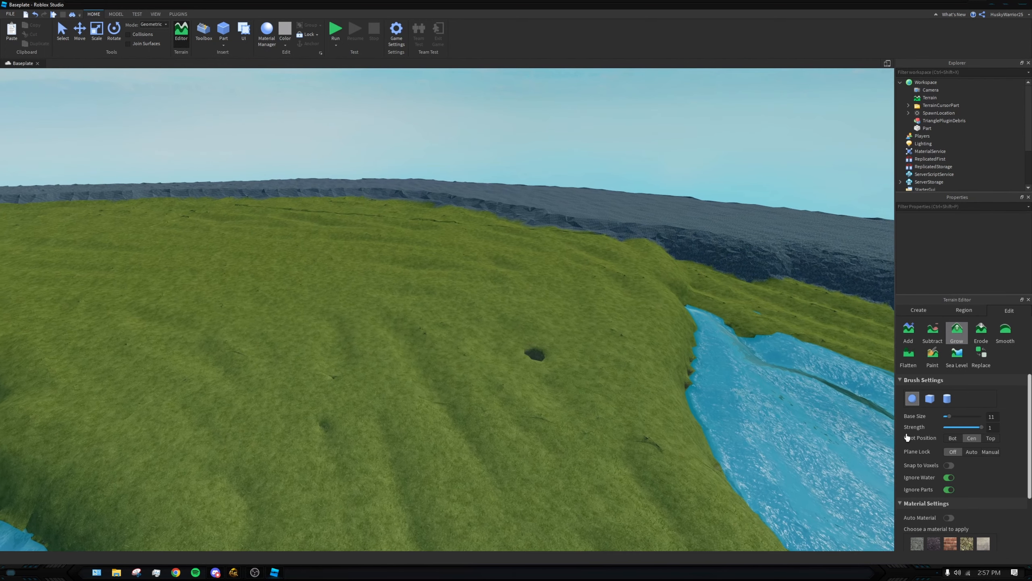
{"action": "right_click_drag", "start_coordinate": [671, 383], "coordinate": [652, 334]}
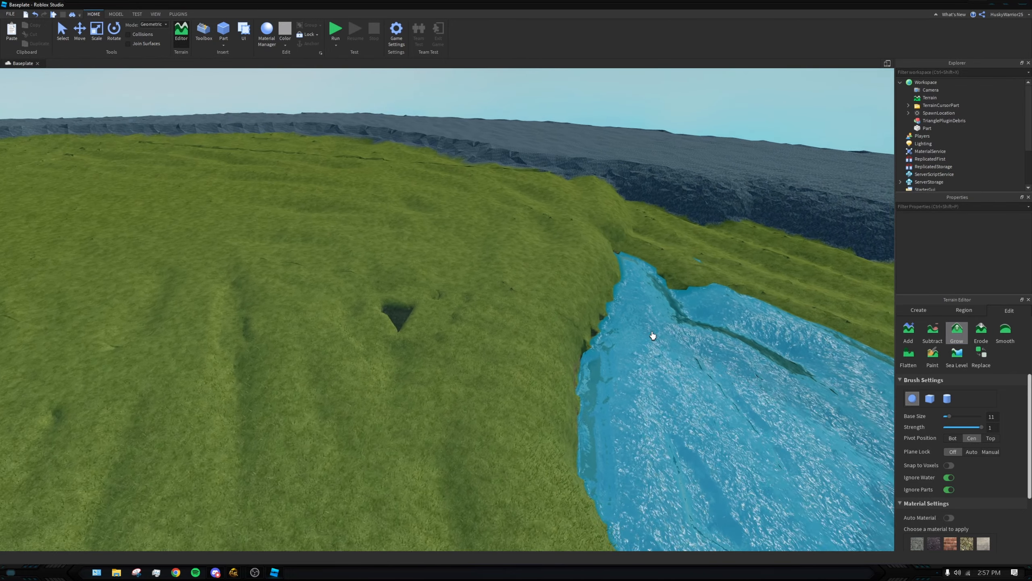
{"action": "key", "text": "d"}
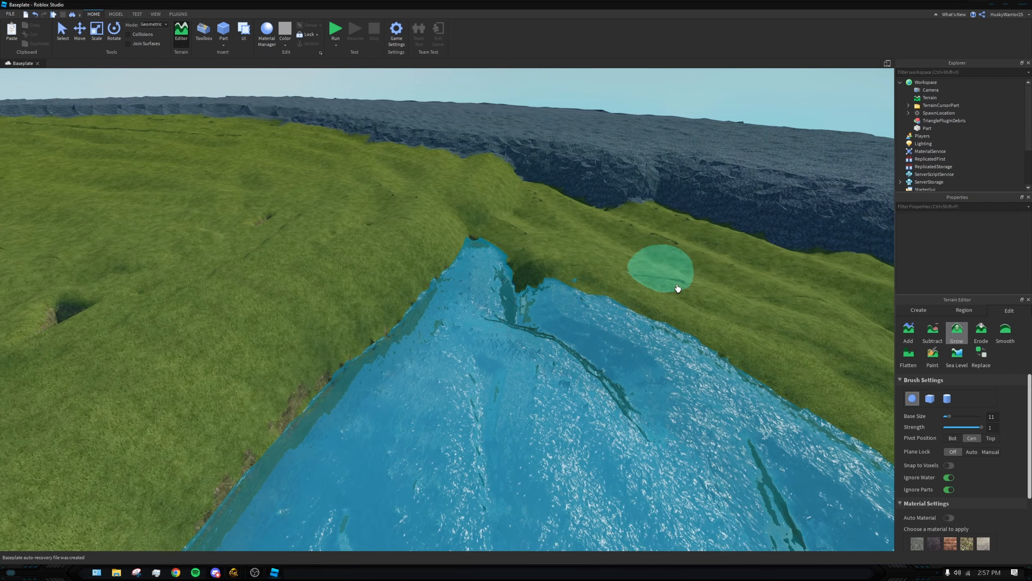
{"action": "key", "text": "ctrl+z"}
Step: Grow the grass along the dips between the river inlet and the rock cliff
{"action": "right_click_drag", "start_coordinate": [649, 330], "coordinate": [560, 187]}
{"action": "key", "text": "w"}
{"action": "right_click_drag", "start_coordinate": [522, 284], "coordinate": [488, 397]}
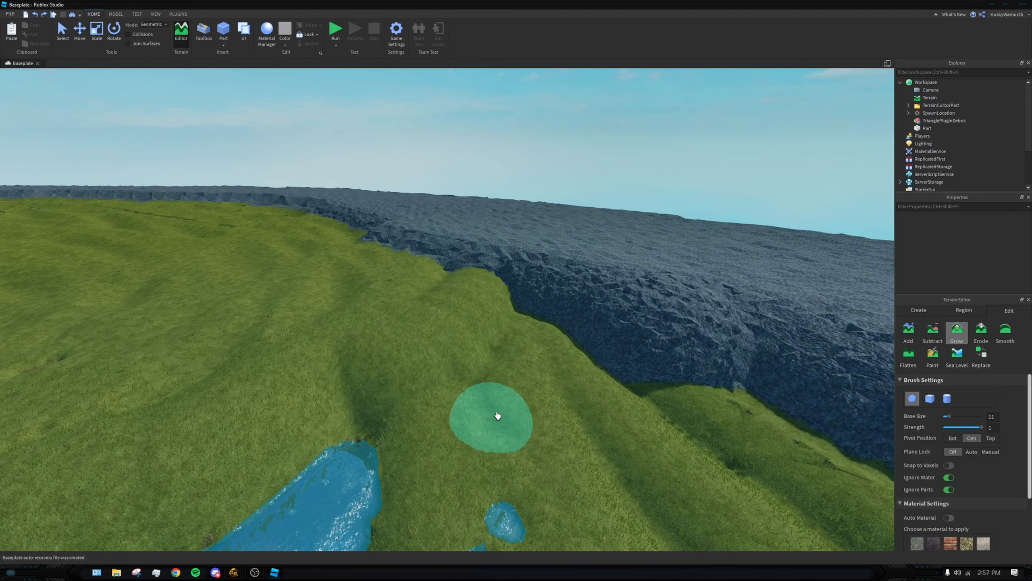
{"action": "right_click_drag", "start_coordinate": [493, 305], "coordinate": [556, 334]}
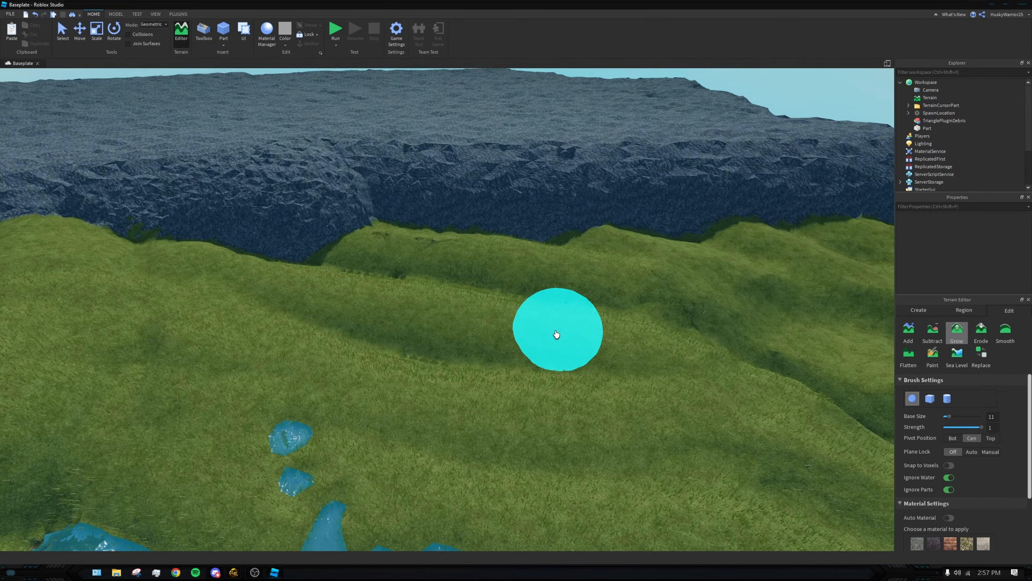
{"action": "mouse_move", "coordinate": [555, 335]}
{"action": "left_mouse_down"}
{"action": "mouse_move", "coordinate": [401, 283]}
{"action": "mouse_move", "coordinate": [517, 293]}
{"action": "left_mouse_up"}
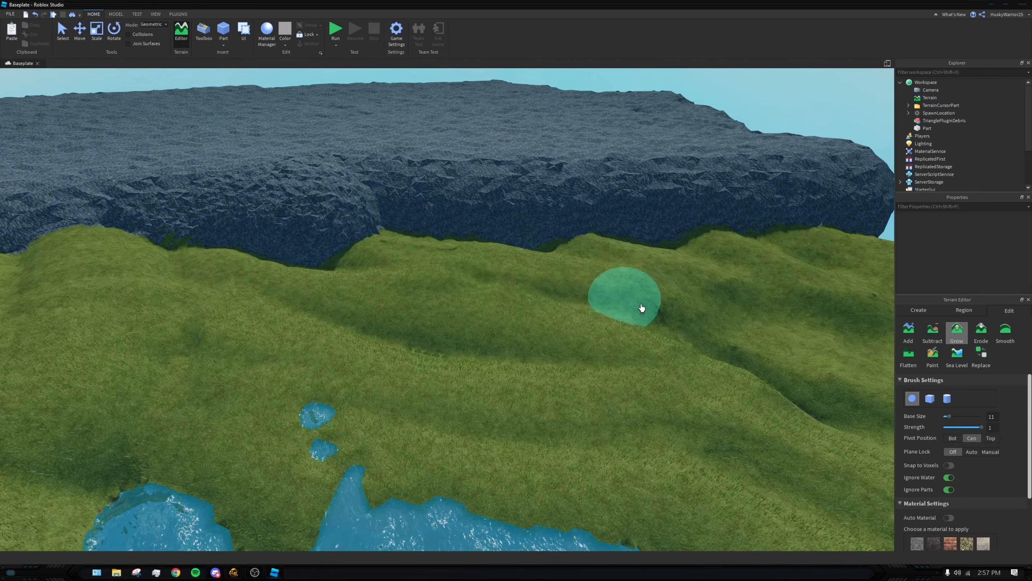
{"action": "mouse_move", "coordinate": [641, 308]}
{"action": "left_mouse_down"}
{"action": "mouse_move", "coordinate": [717, 330]}
{"action": "mouse_move", "coordinate": [756, 373]}
{"action": "left_mouse_up"}
Step: Grow grass over the open gap and the hollows beside it on the bank behind the river inlet
{"action": "key", "text": "d"}
{"action": "mouse_move", "coordinate": [744, 359]}
{"action": "right_mouse_down"}
{"action": "mouse_move", "coordinate": [733, 311]}
{"action": "mouse_move", "coordinate": [710, 334]}
{"action": "mouse_move", "coordinate": [537, 411]}
{"action": "right_mouse_up"}
{"action": "key", "text": "s"}
{"action": "mouse_move", "coordinate": [536, 410]}
{"action": "left_mouse_down"}
{"action": "mouse_move", "coordinate": [394, 454]}
{"action": "mouse_move", "coordinate": [466, 431]}
{"action": "left_mouse_up"}
{"action": "key", "text": "a"}
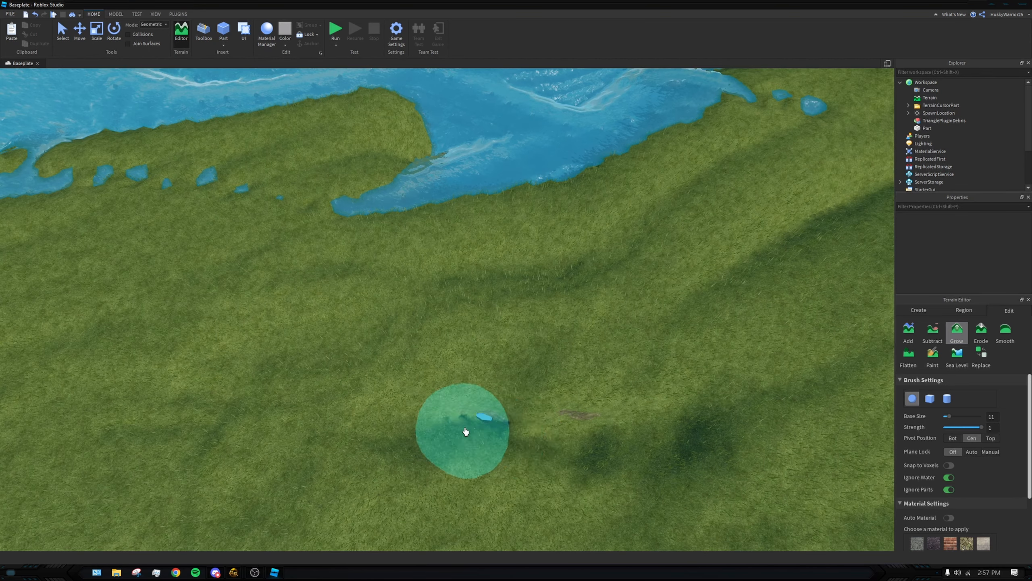
{"action": "key", "text": "s"}
{"action": "mouse_move", "coordinate": [651, 448]}
{"action": "left_mouse_down"}
{"action": "mouse_move", "coordinate": [578, 431]}
{"action": "mouse_move", "coordinate": [520, 375]}
{"action": "mouse_move", "coordinate": [473, 387]}
{"action": "left_mouse_up"}
Step: Set the Grow brush's base size to 26 and its material to Rock for working on the cliff
{"action": "right_click_drag", "start_coordinate": [472, 387], "coordinate": [682, 299]}
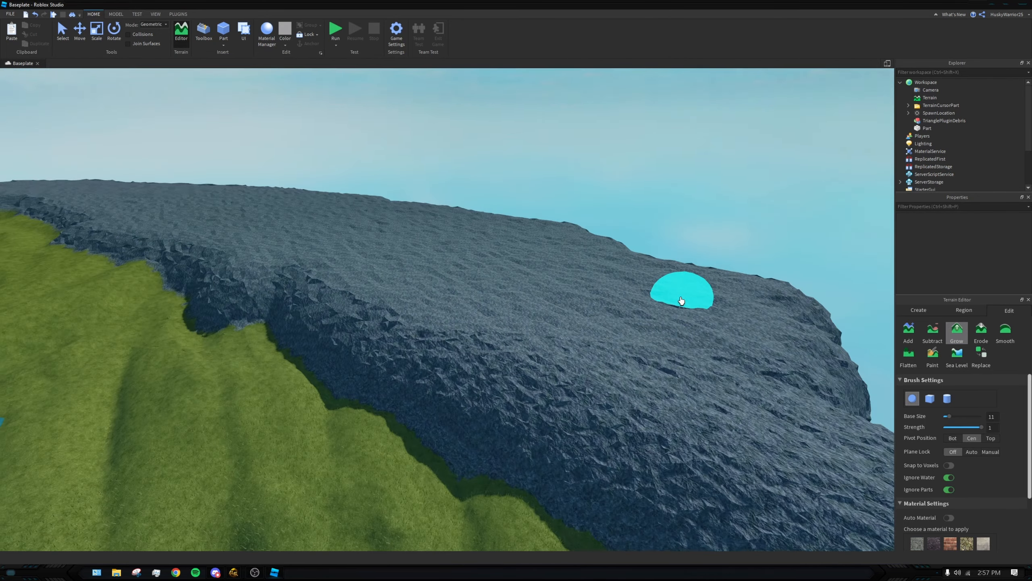
{"action": "key", "text": "s"}
{"action": "key", "text": "d"}
{"action": "key", "text": "w"}
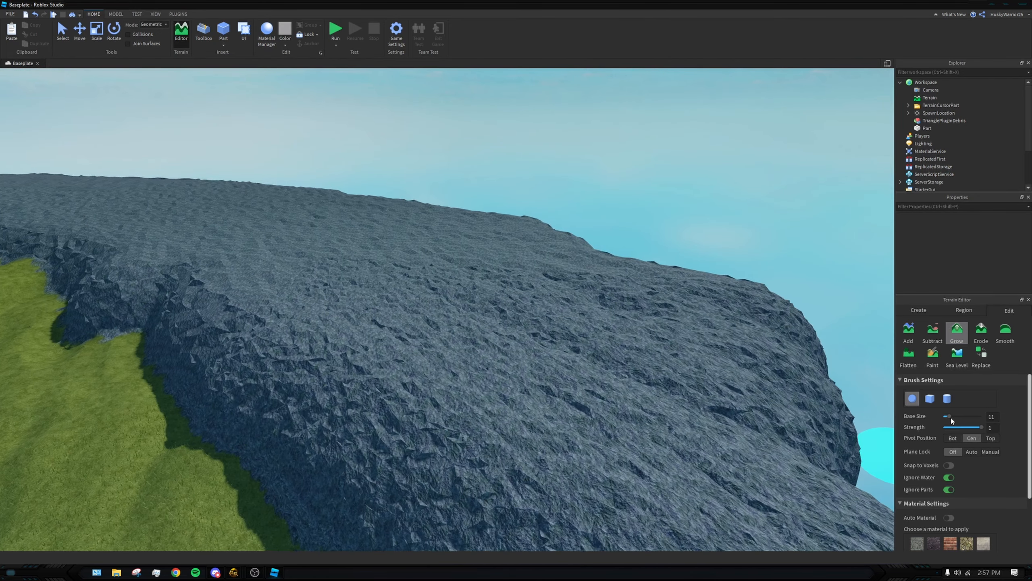
{"action": "left_click_drag", "start_coordinate": [955, 417], "coordinate": [959, 417]}
{"action": "right_click_drag", "start_coordinate": [640, 316], "coordinate": [544, 224]}
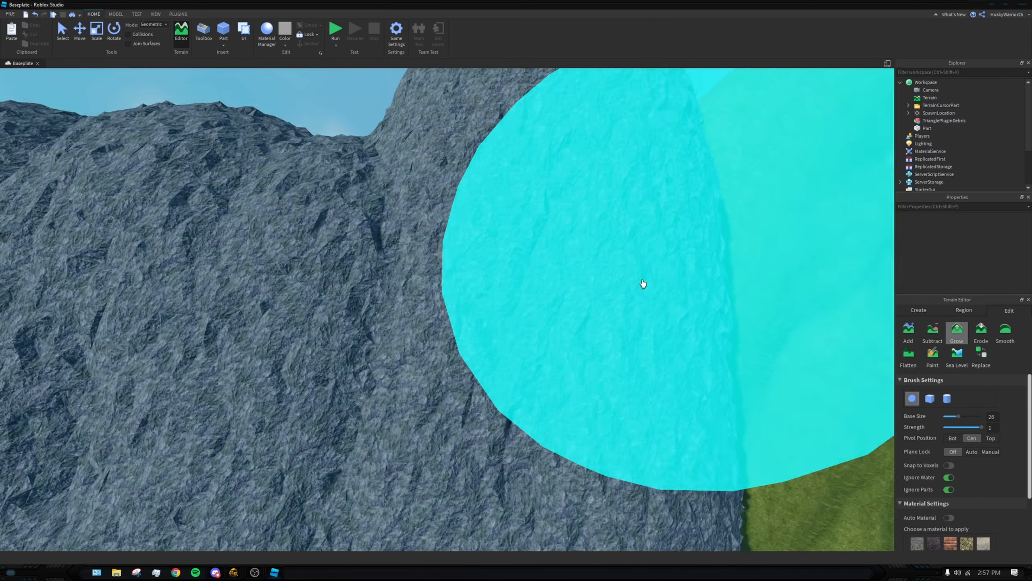
{"action": "key", "text": "s"}
{"action": "right_click_drag", "start_coordinate": [540, 215], "coordinate": [557, 289]}
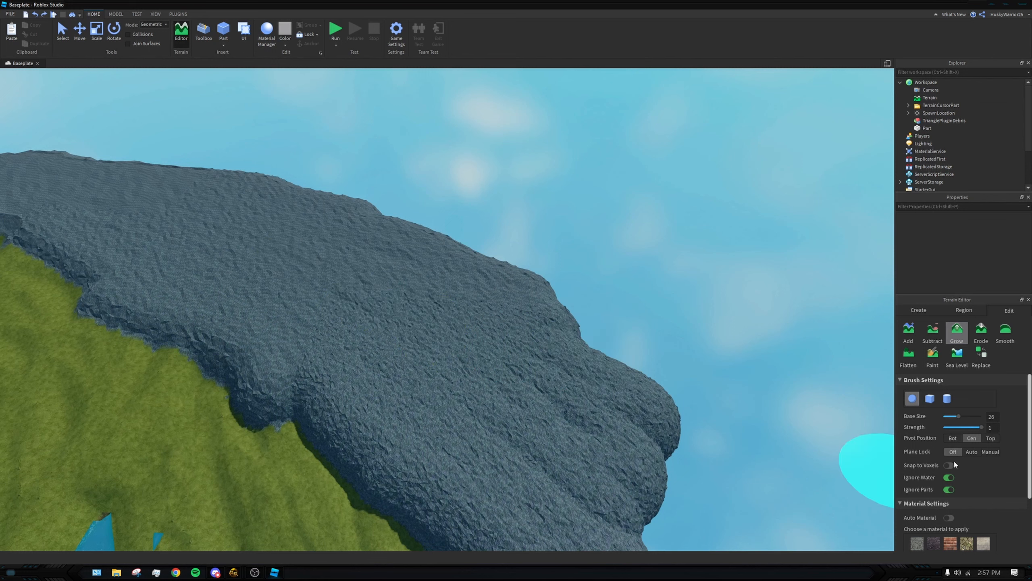
{"action": "scroll", "coordinate": [955, 460], "scroll_direction": "down", "scroll_amount": 3}
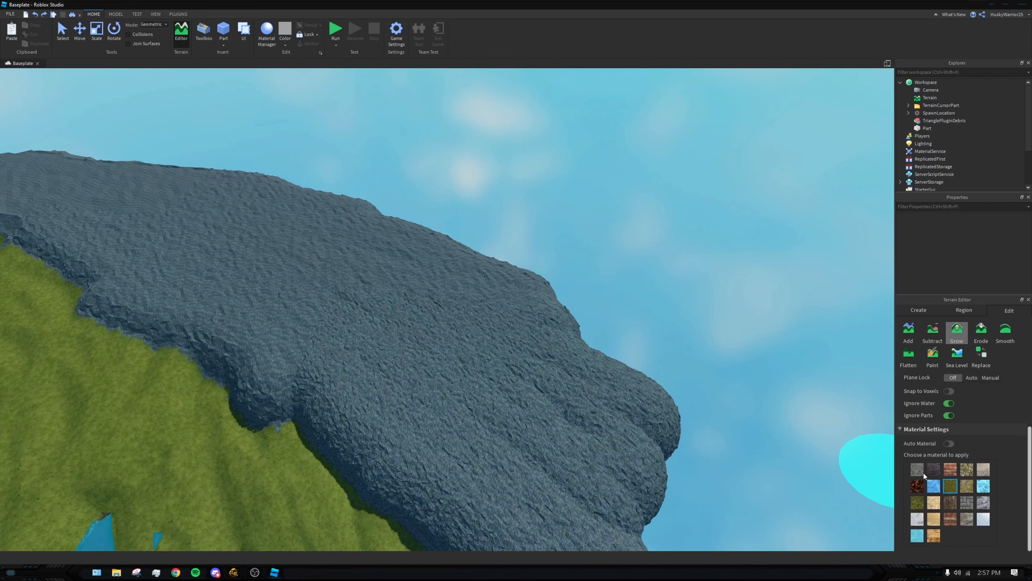
{"action": "left_click", "coordinate": [983, 505]}
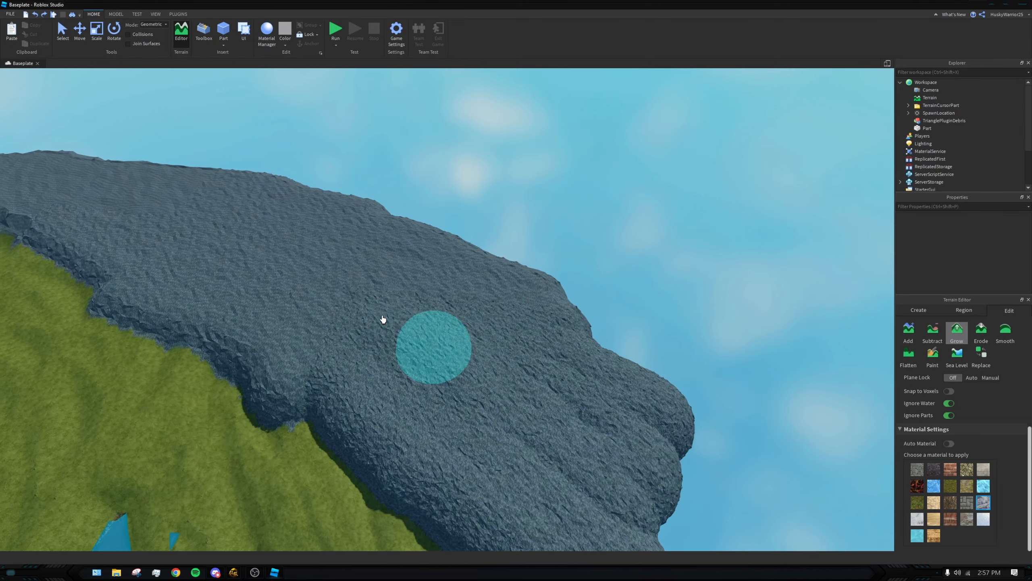
Step: Grow the upper surface of the rock cliff with broad strokes along its length
{"action": "mouse_move", "coordinate": [613, 465]}
{"action": "left_mouse_down"}
{"action": "mouse_move", "coordinate": [334, 304]}
{"action": "mouse_move", "coordinate": [574, 473]}
{"action": "mouse_move", "coordinate": [601, 461]}
{"action": "mouse_move", "coordinate": [445, 313]}
{"action": "mouse_move", "coordinate": [301, 268]}
{"action": "mouse_move", "coordinate": [388, 282]}
{"action": "left_mouse_up"}
{"action": "right_click_drag", "start_coordinate": [388, 282], "coordinate": [508, 281]}
{"action": "mouse_move", "coordinate": [250, 227]}
{"action": "left_mouse_down"}
{"action": "mouse_move", "coordinate": [496, 252]}
{"action": "mouse_move", "coordinate": [286, 260]}
{"action": "mouse_move", "coordinate": [502, 290]}
{"action": "mouse_move", "coordinate": [625, 356]}
{"action": "mouse_move", "coordinate": [523, 356]}
{"action": "left_mouse_up"}
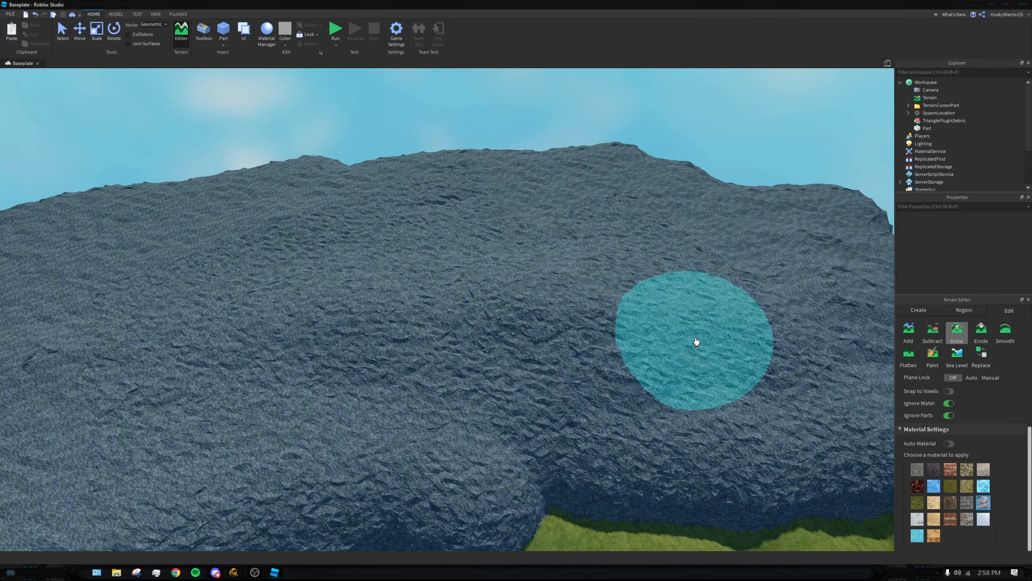
{"action": "mouse_move", "coordinate": [696, 341]}
{"action": "left_mouse_down"}
{"action": "mouse_move", "coordinate": [784, 280]}
{"action": "mouse_move", "coordinate": [228, 311]}
{"action": "mouse_move", "coordinate": [164, 416]}
{"action": "mouse_move", "coordinate": [510, 357]}
{"action": "left_mouse_up"}
{"action": "key", "text": "s"}
{"action": "right_click_drag", "start_coordinate": [510, 357], "coordinate": [491, 350]}
{"action": "mouse_move", "coordinate": [491, 350]}
{"action": "left_mouse_down"}
{"action": "mouse_move", "coordinate": [309, 242]}
{"action": "mouse_move", "coordinate": [516, 299]}
{"action": "left_mouse_up"}
{"action": "right_click_drag", "start_coordinate": [517, 298], "coordinate": [524, 292]}
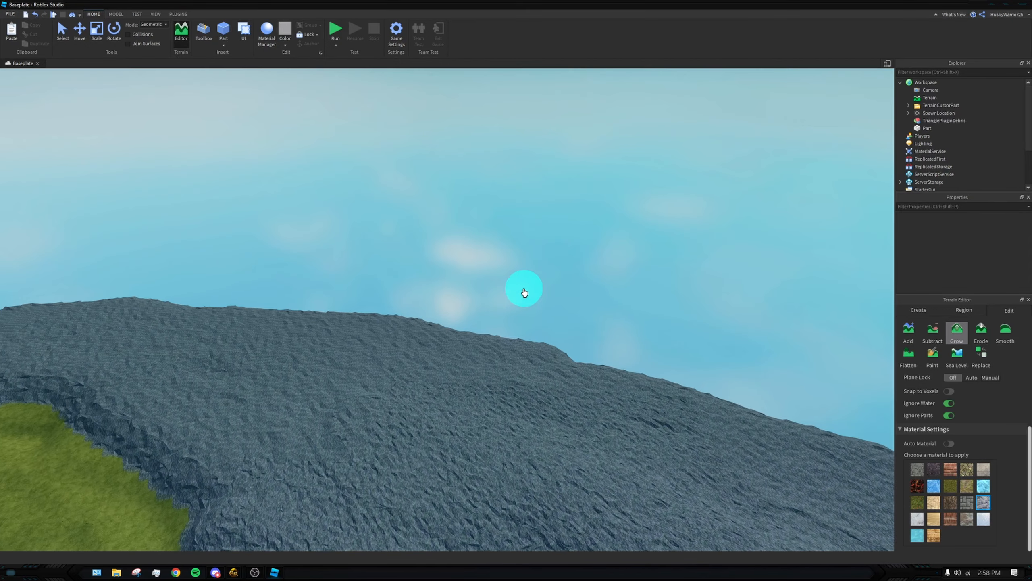
Step: Increase the Grow brush's base size to 39 and raise the top of the rock cliff
{"action": "key", "text": "s"}
{"action": "scroll", "coordinate": [960, 398], "scroll_direction": "up", "scroll_amount": 3}
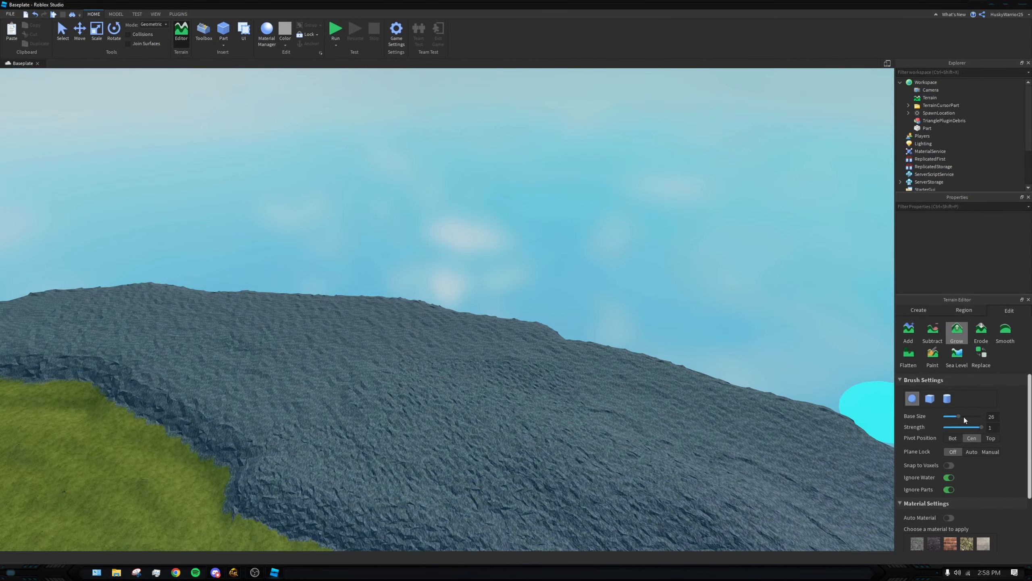
{"action": "left_click", "coordinate": [967, 417]}
{"action": "right_click_drag", "start_coordinate": [813, 397], "coordinate": [622, 357]}
{"action": "mouse_move", "coordinate": [623, 357]}
{"action": "left_mouse_down"}
{"action": "mouse_move", "coordinate": [410, 361]}
{"action": "mouse_move", "coordinate": [681, 319]}
{"action": "mouse_move", "coordinate": [526, 328]}
{"action": "left_mouse_up"}
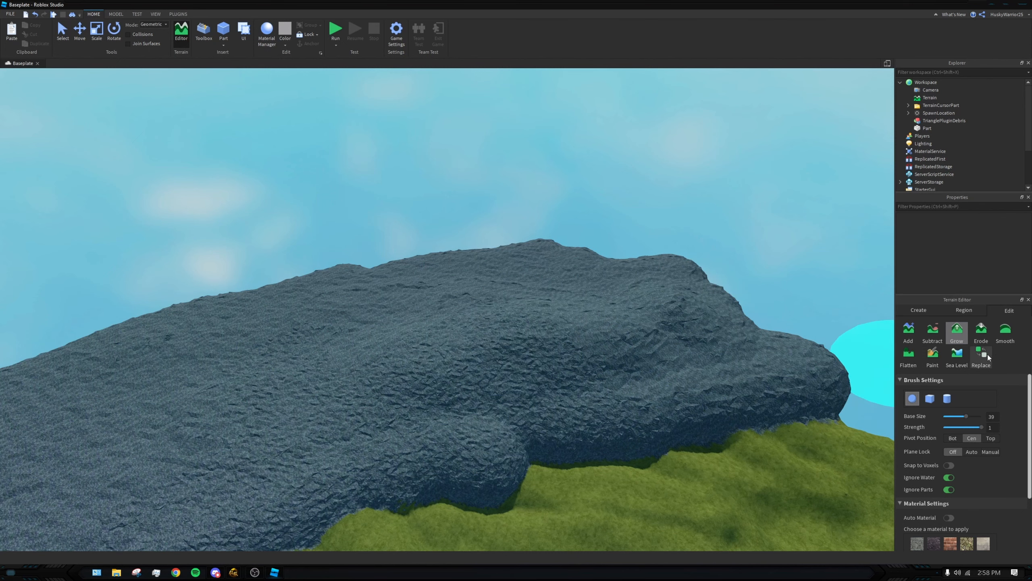
Step: Increase the Grow brush's base size to 54 and grow the middle and far parts of the rock cliff
{"action": "left_click_drag", "start_coordinate": [968, 415], "coordinate": [977, 415]}
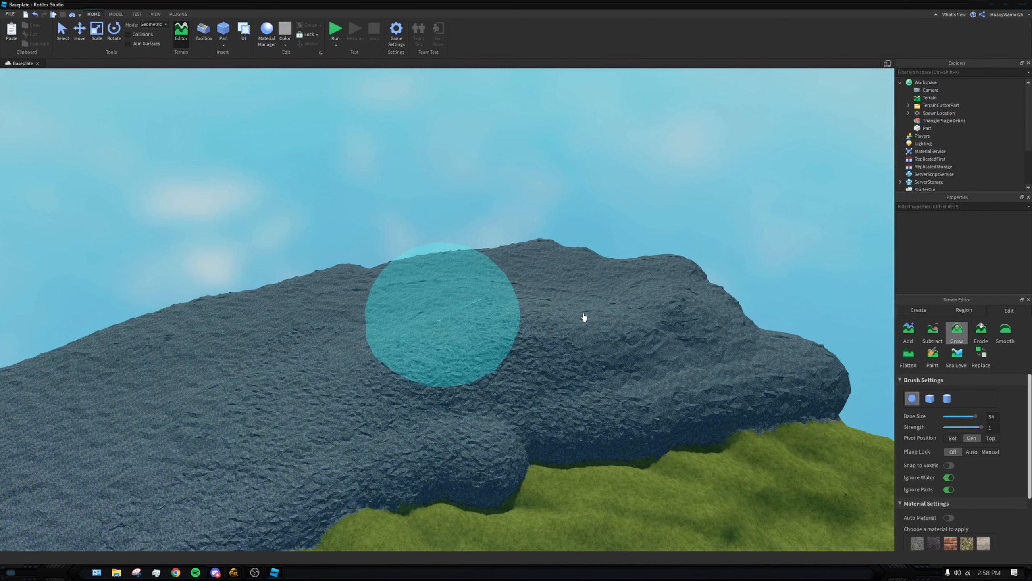
{"action": "left_click_drag", "start_coordinate": [653, 309], "coordinate": [349, 345]}
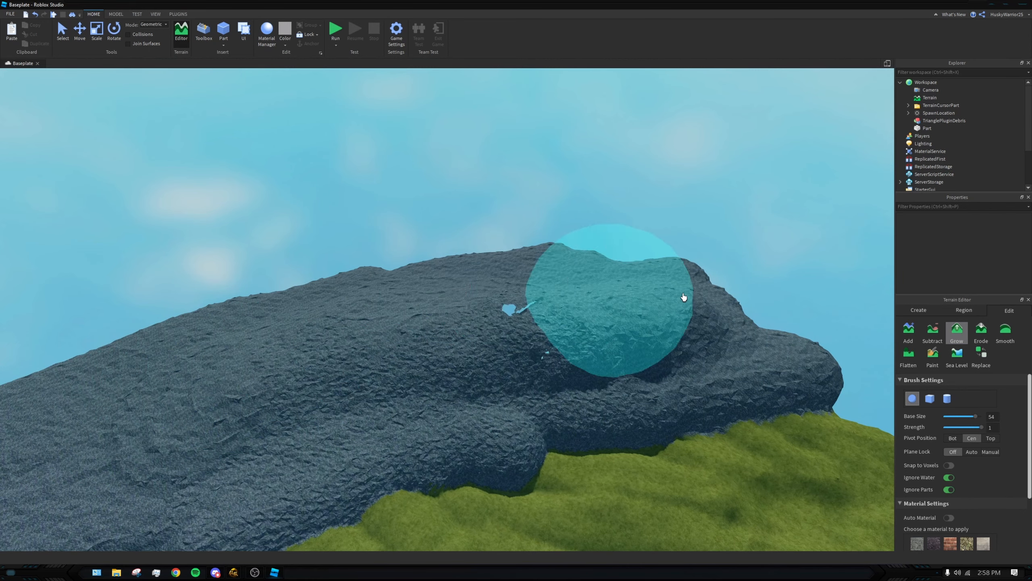
{"action": "mouse_move", "coordinate": [691, 293]}
{"action": "right_mouse_down"}
{"action": "mouse_move", "coordinate": [597, 336]}
{"action": "mouse_move", "coordinate": [470, 290]}
{"action": "right_mouse_up"}
{"action": "mouse_move", "coordinate": [471, 290]}
{"action": "left_mouse_down"}
{"action": "mouse_move", "coordinate": [399, 242]}
{"action": "mouse_move", "coordinate": [495, 286]}
{"action": "mouse_move", "coordinate": [292, 204]}
{"action": "mouse_move", "coordinate": [466, 258]}
{"action": "mouse_move", "coordinate": [325, 197]}
{"action": "mouse_move", "coordinate": [500, 252]}
{"action": "mouse_move", "coordinate": [270, 179]}
{"action": "left_mouse_up"}
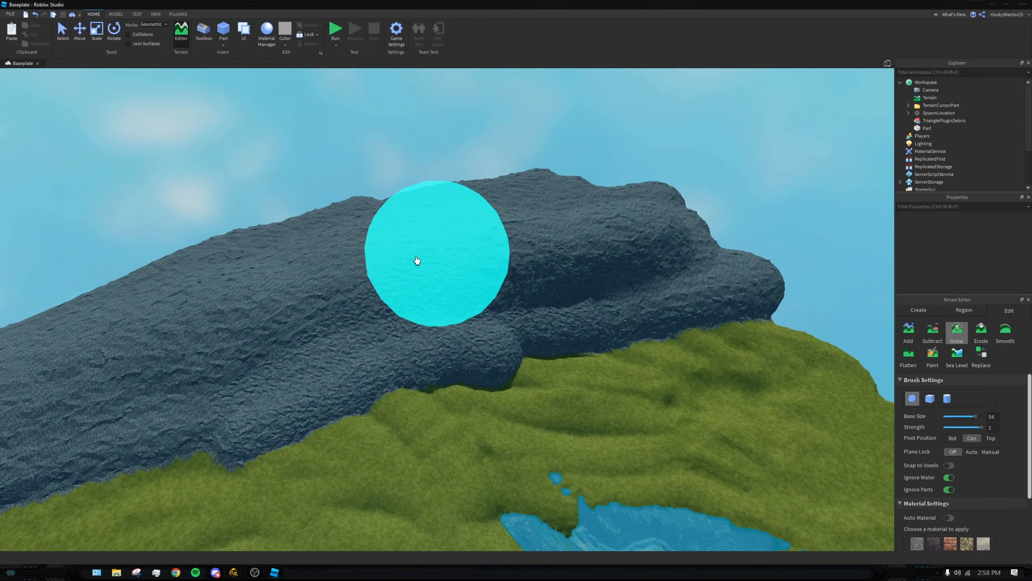
Step: Grow the crest and the river-facing side of the rock cliff to thicken it
{"action": "key", "text": "s"}
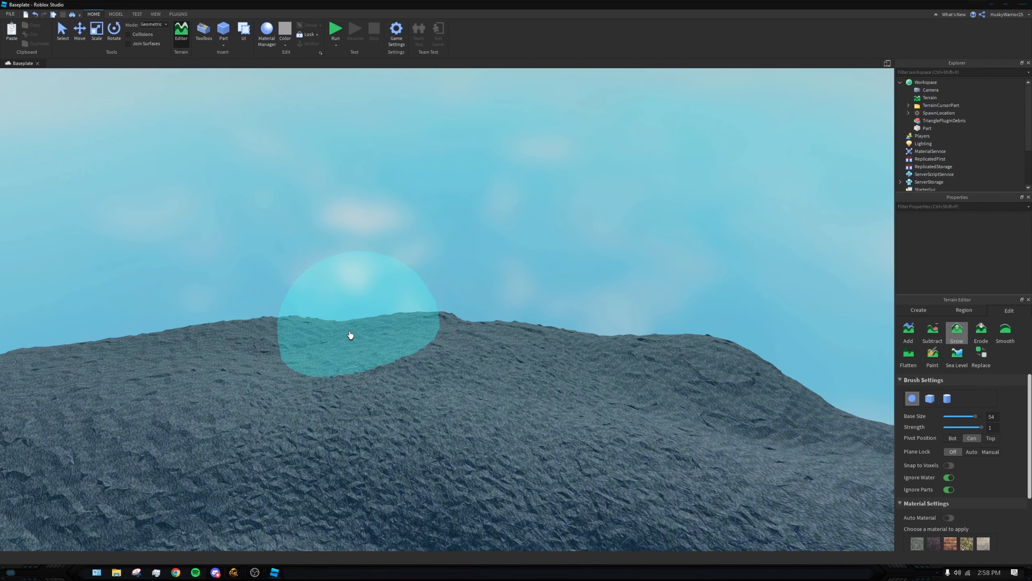
{"action": "right_click_drag", "start_coordinate": [431, 362], "coordinate": [444, 353]}
{"action": "key", "text": "d"}
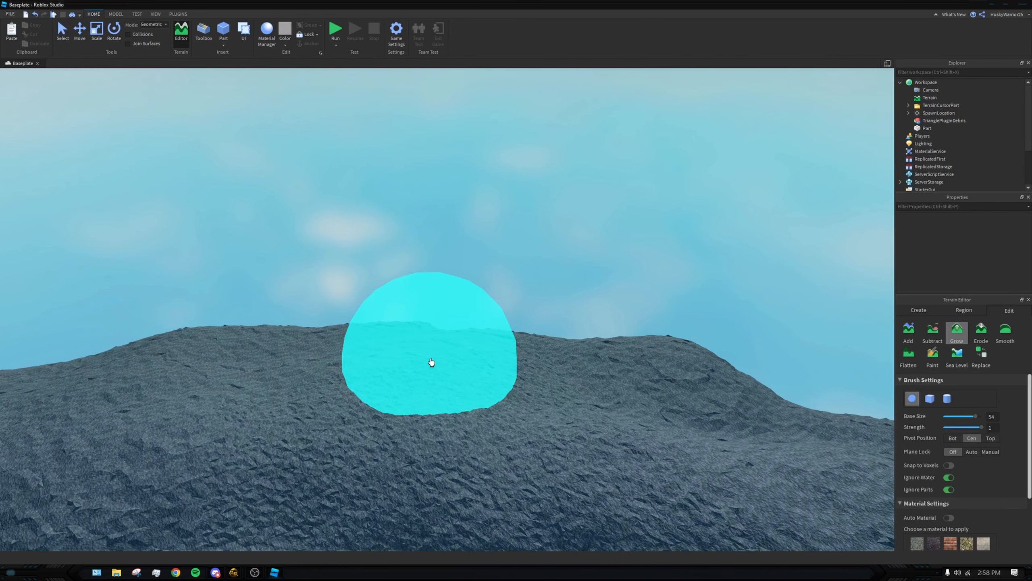
{"action": "right_click_drag", "start_coordinate": [691, 368], "coordinate": [697, 372]}
{"action": "key", "text": "s"}
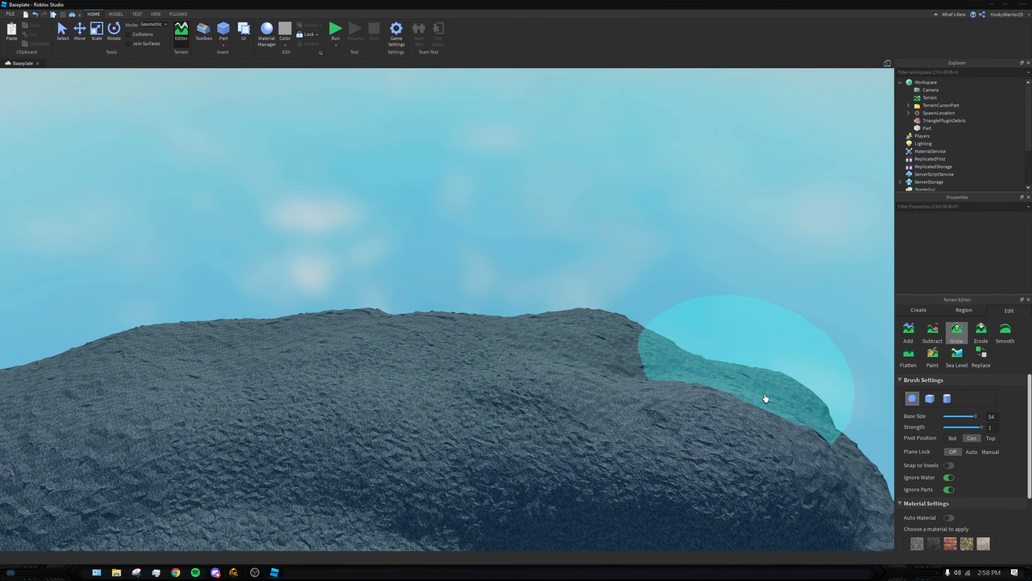
{"action": "right_click_drag", "start_coordinate": [581, 368], "coordinate": [472, 400]}
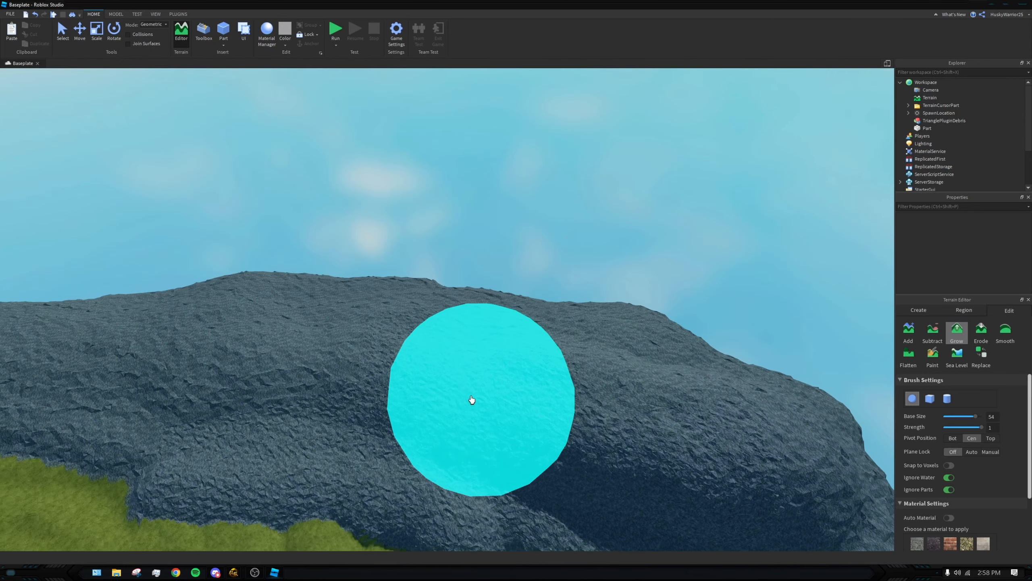
{"action": "right_click_drag", "start_coordinate": [546, 446], "coordinate": [556, 434]}
{"action": "key", "text": "a"}
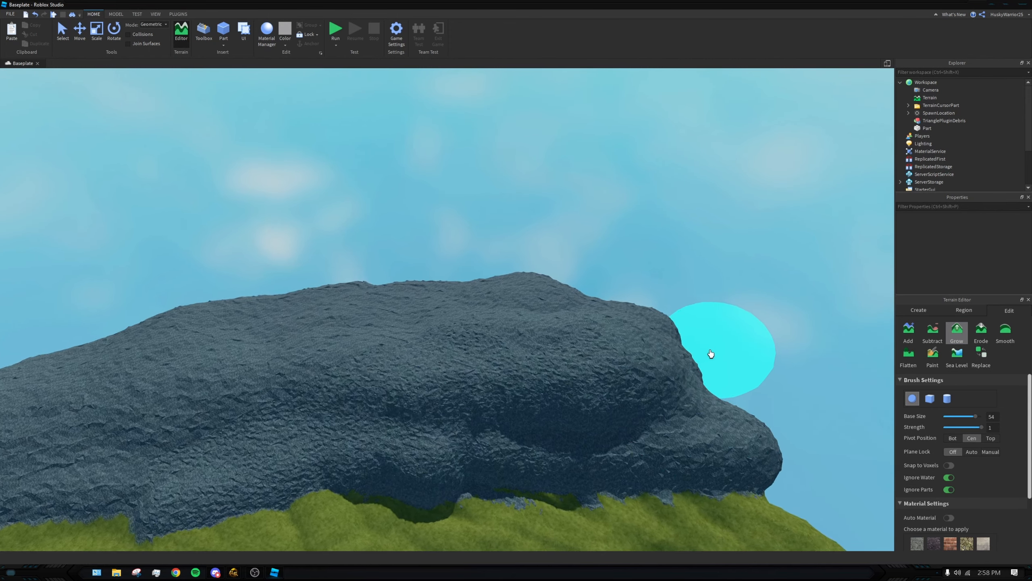
Step: Grow the outer end of the rock cliff where it drops off beyond the grass
{"action": "key", "text": "d"}
{"action": "mouse_move", "coordinate": [752, 316]}
{"action": "right_mouse_down"}
{"action": "mouse_move", "coordinate": [715, 341]}
{"action": "mouse_move", "coordinate": [671, 283]}
{"action": "right_mouse_up"}
{"action": "left_click_drag", "start_coordinate": [604, 443], "coordinate": [636, 400]}
{"action": "key", "text": "s"}
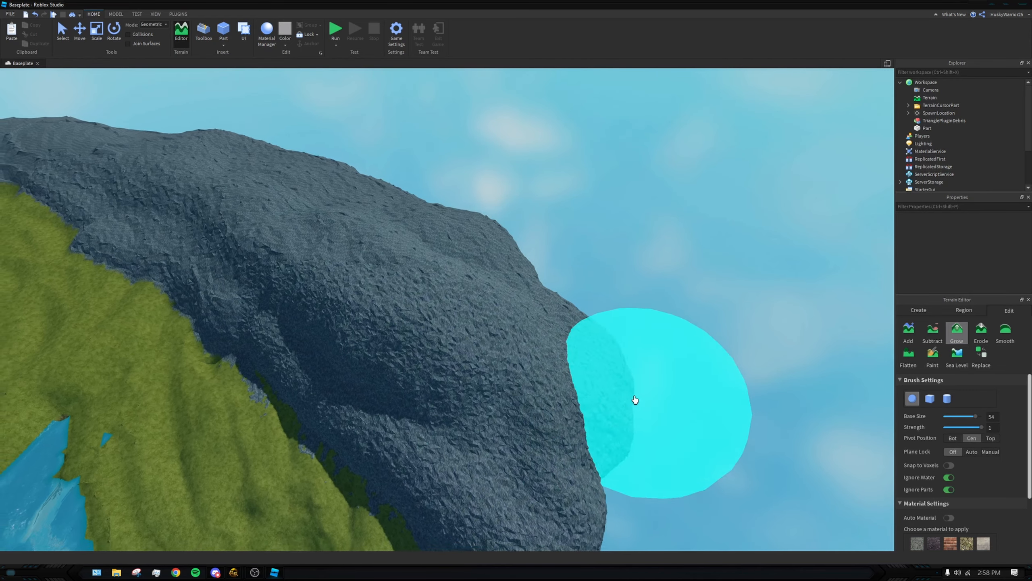
{"action": "mouse_move", "coordinate": [574, 376]}
{"action": "right_mouse_down"}
{"action": "mouse_move", "coordinate": [485, 324]}
{"action": "mouse_move", "coordinate": [484, 290]}
{"action": "mouse_move", "coordinate": [602, 319]}
{"action": "right_mouse_up"}
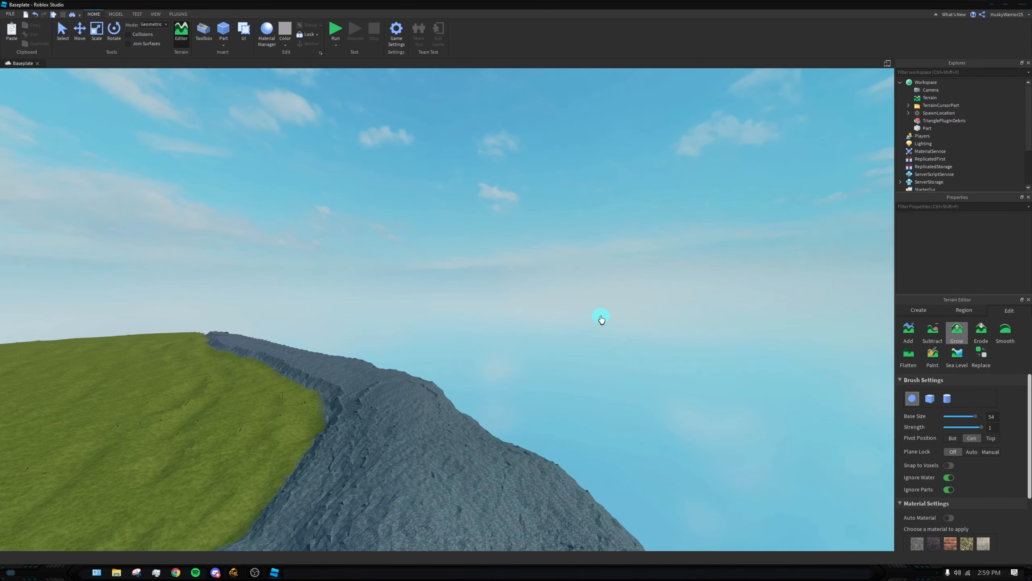
Step: Grow the narrow stretch of the rock cliff along the edge of the grass plateau
{"action": "mouse_move", "coordinate": [640, 347]}
{"action": "right_mouse_down"}
{"action": "mouse_move", "coordinate": [616, 344]}
{"action": "mouse_move", "coordinate": [620, 410]}
{"action": "mouse_move", "coordinate": [652, 352]}
{"action": "mouse_move", "coordinate": [508, 262]}
{"action": "right_mouse_up"}
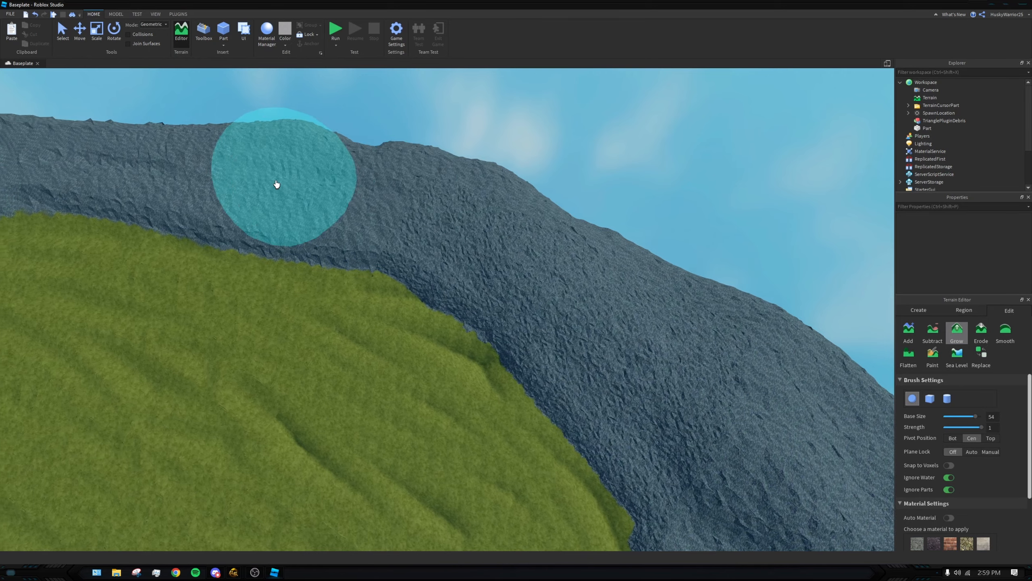
{"action": "right_click_drag", "start_coordinate": [320, 210], "coordinate": [344, 212]}
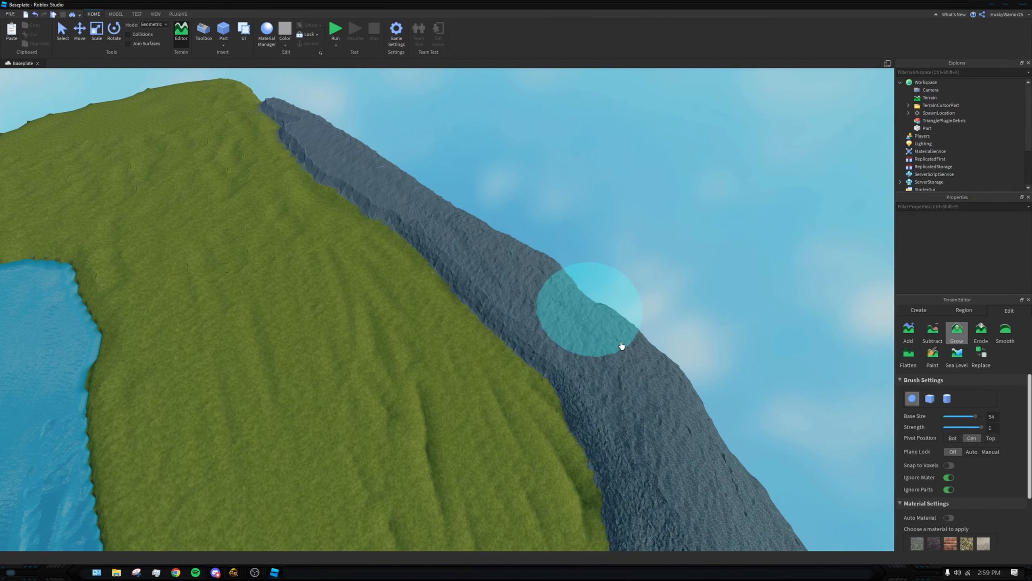
{"action": "right_click_drag", "start_coordinate": [621, 346], "coordinate": [620, 346]}
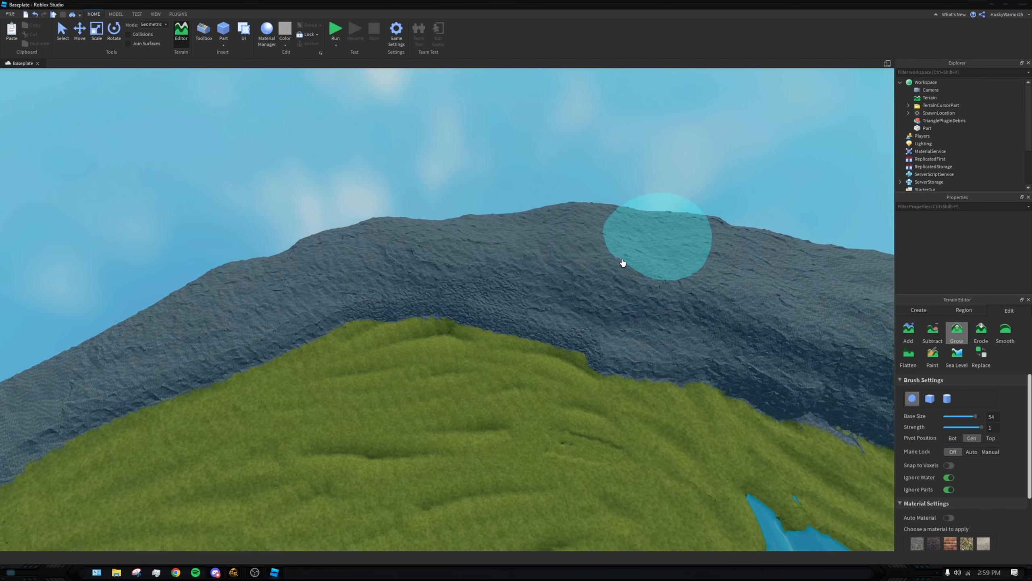
{"action": "right_click_drag", "start_coordinate": [630, 293], "coordinate": [634, 284]}
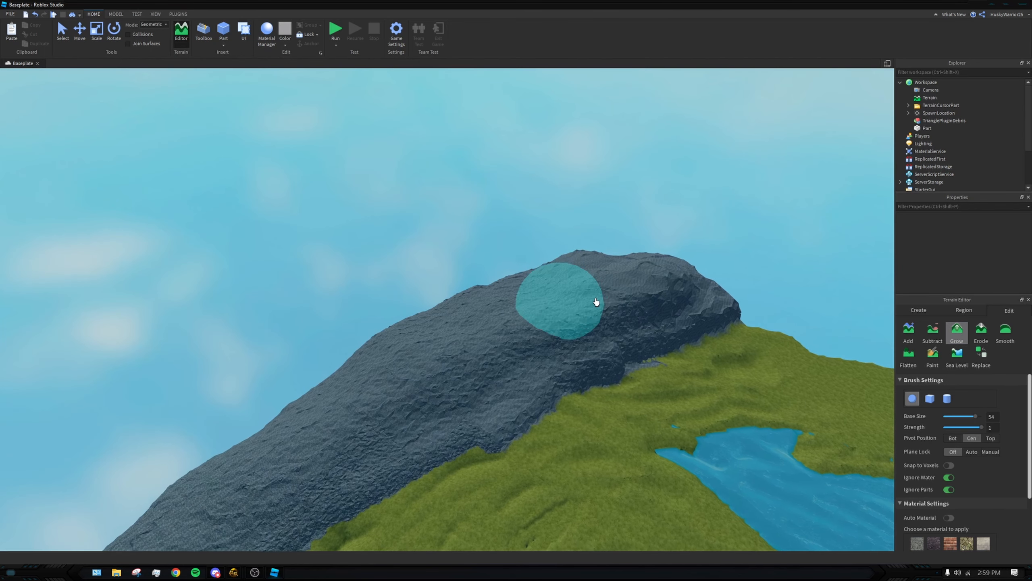
Step: Grow the cliff's upper slope and inner face with strokes running toward its peak
{"action": "key", "text": "w"}
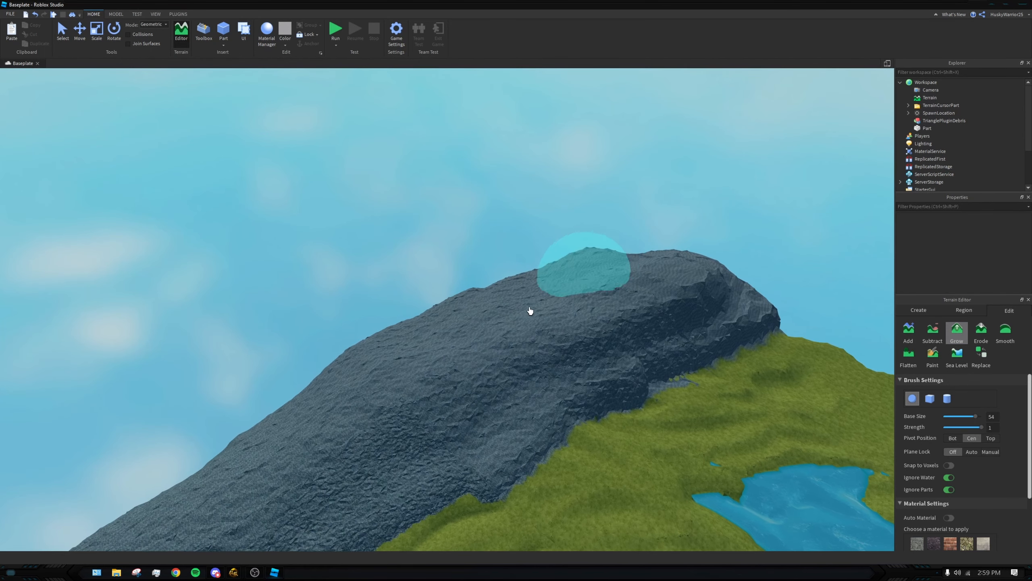
{"action": "key", "text": "w"}
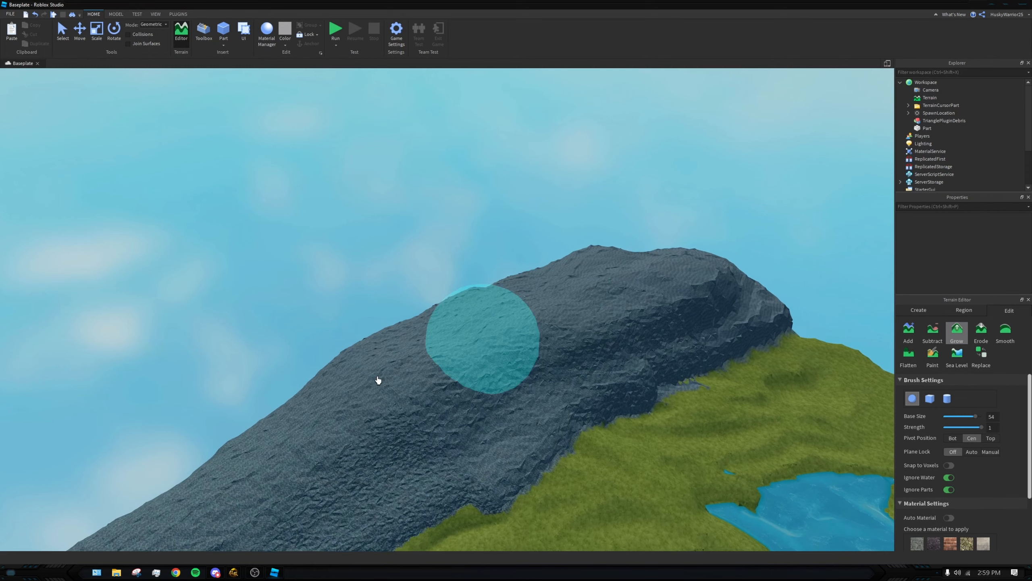
{"action": "left_click_drag", "start_coordinate": [394, 381], "coordinate": [482, 401]}
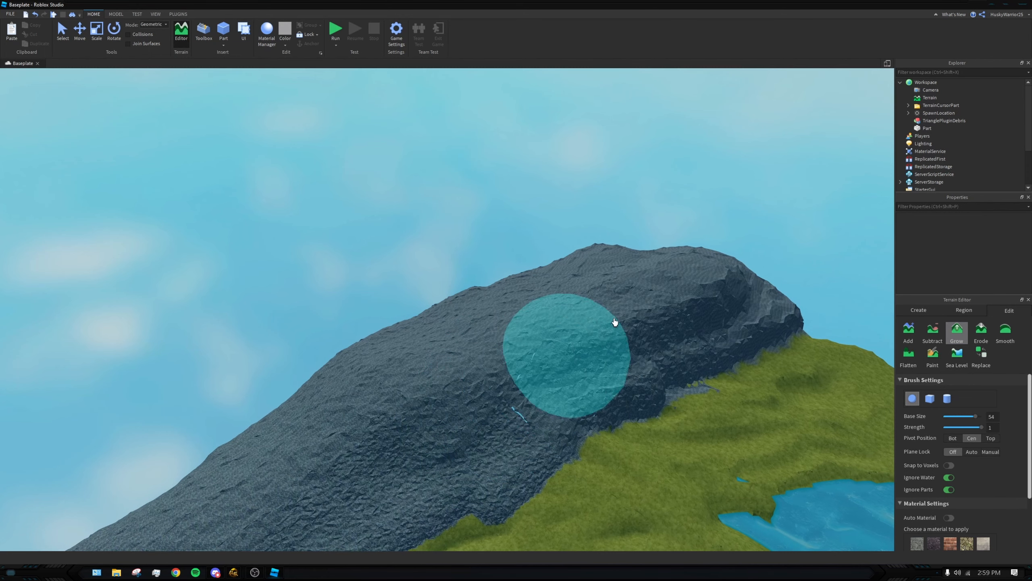
{"action": "left_click_drag", "start_coordinate": [744, 280], "coordinate": [800, 296]}
{"action": "right_click_drag", "start_coordinate": [799, 295], "coordinate": [742, 286]}
Step: Grow rock outward over the grass at the cliff's foot near the river tip, undoing the unwanted strokes
{"action": "key", "text": "s"}
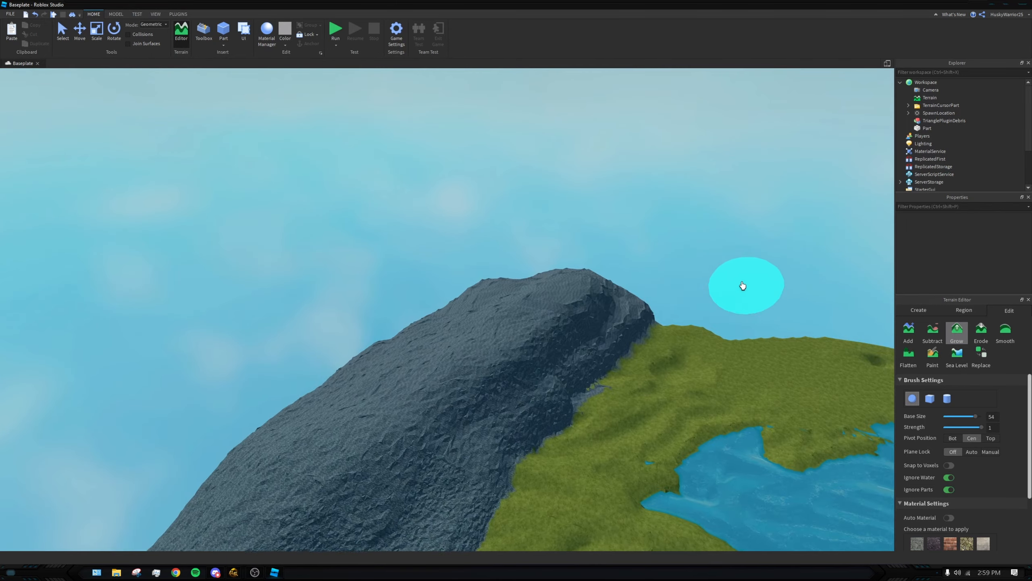
{"action": "key", "text": "w"}
{"action": "left_click_drag", "start_coordinate": [644, 370], "coordinate": [555, 431]}
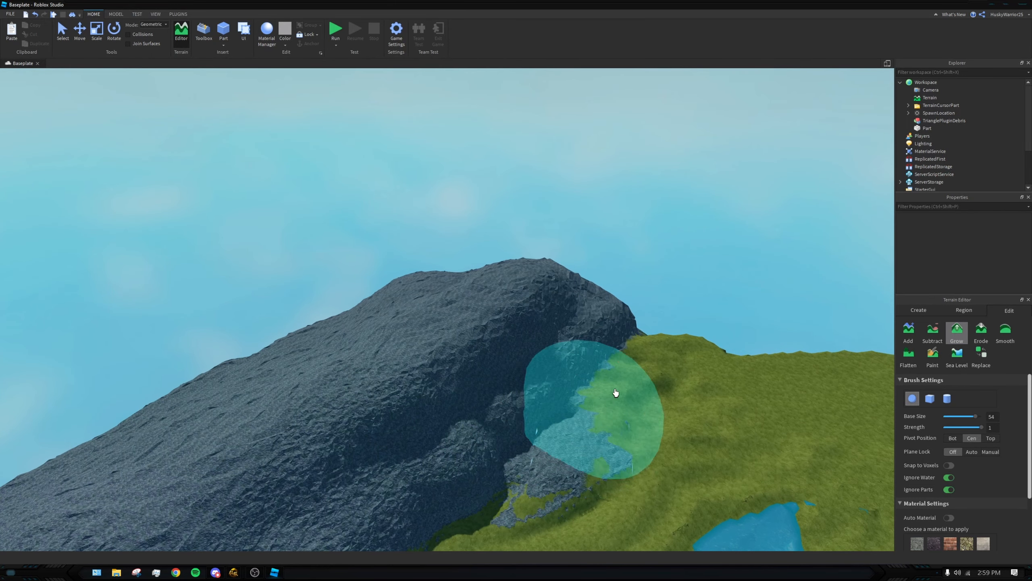
{"action": "left_click_drag", "start_coordinate": [615, 393], "coordinate": [641, 435]}
{"action": "mouse_move", "coordinate": [636, 397]}
{"action": "right_mouse_down"}
{"action": "mouse_move", "coordinate": [703, 417]}
{"action": "mouse_move", "coordinate": [481, 249]}
{"action": "right_mouse_up"}
{"action": "key", "text": "ctrl+z"}
{"action": "left_click_drag", "start_coordinate": [481, 249], "coordinate": [436, 319]}
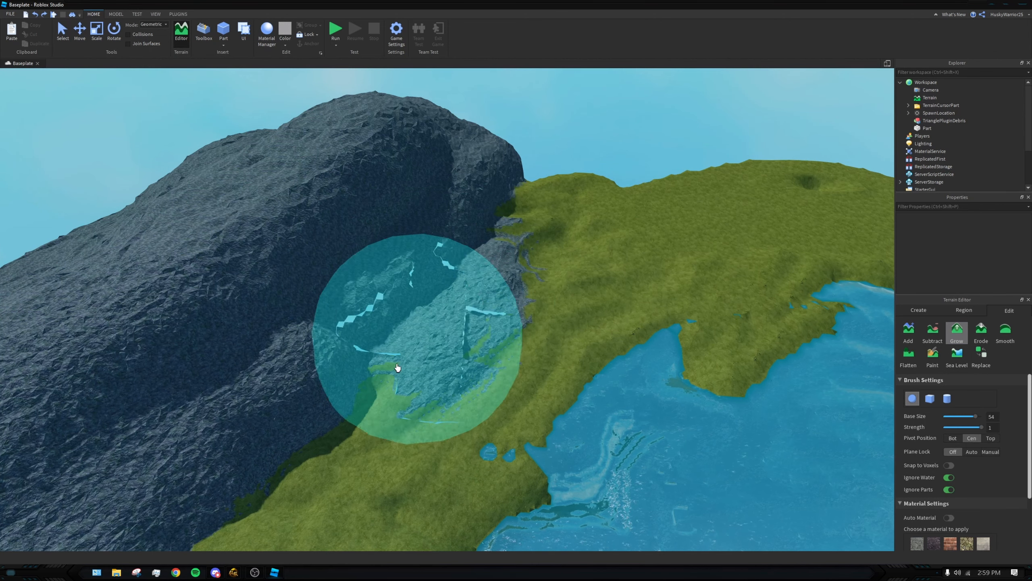
{"action": "left_click_drag", "start_coordinate": [324, 435], "coordinate": [316, 441]}
{"action": "key", "text": "ctrl+z"}
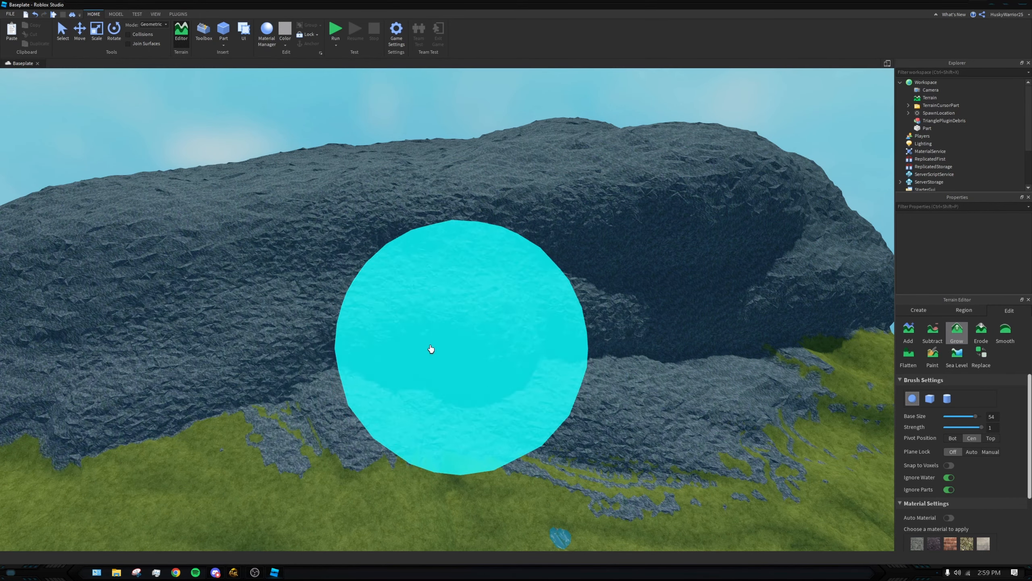
Step: Grow the hollow between the cliff face and its new rock foot, continuing to the cliff's end
{"action": "mouse_move", "coordinate": [654, 325]}
{"action": "right_mouse_down"}
{"action": "mouse_move", "coordinate": [684, 311]}
{"action": "mouse_move", "coordinate": [671, 315]}
{"action": "right_mouse_up"}
{"action": "left_click_drag", "start_coordinate": [648, 348], "coordinate": [578, 399]}
{"action": "mouse_move", "coordinate": [667, 357]}
{"action": "right_mouse_down"}
{"action": "mouse_move", "coordinate": [684, 350]}
{"action": "mouse_move", "coordinate": [664, 343]}
{"action": "mouse_move", "coordinate": [680, 317]}
{"action": "mouse_move", "coordinate": [638, 283]}
{"action": "right_mouse_up"}
{"action": "key", "text": "s"}
{"action": "mouse_move", "coordinate": [499, 358]}
{"action": "left_mouse_down"}
{"action": "mouse_move", "coordinate": [482, 383]}
{"action": "mouse_move", "coordinate": [507, 338]}
{"action": "mouse_move", "coordinate": [582, 272]}
{"action": "mouse_move", "coordinate": [583, 302]}
{"action": "mouse_move", "coordinate": [524, 264]}
{"action": "mouse_move", "coordinate": [510, 373]}
{"action": "left_mouse_up"}
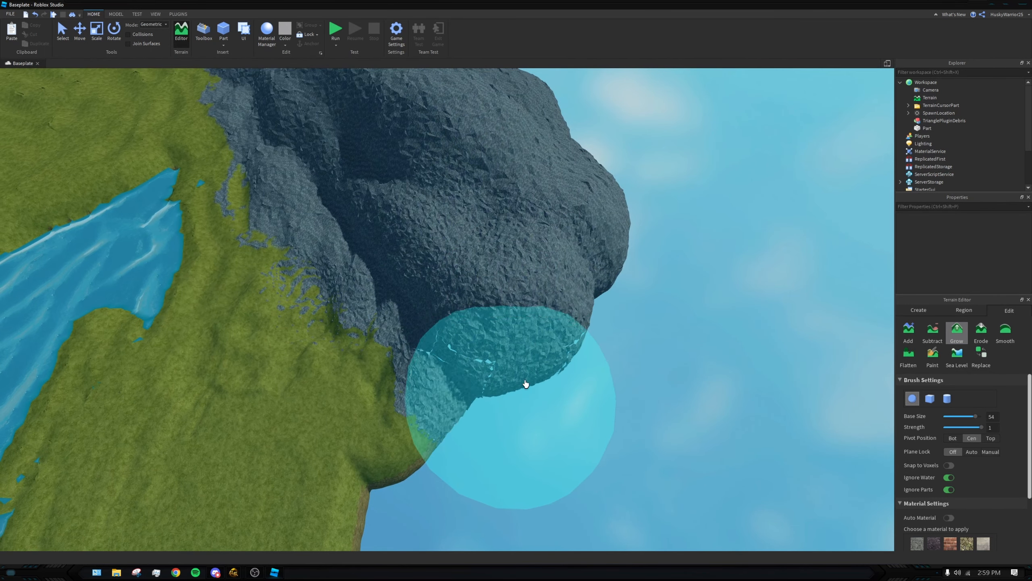
Step: Grow the bulging end of the rock cliff and extend the strokes along its outer side
{"action": "right_click_drag", "start_coordinate": [525, 383], "coordinate": [546, 358]}
{"action": "mouse_move", "coordinate": [547, 358]}
{"action": "left_mouse_down"}
{"action": "mouse_move", "coordinate": [546, 339]}
{"action": "mouse_move", "coordinate": [520, 313]}
{"action": "left_mouse_up"}
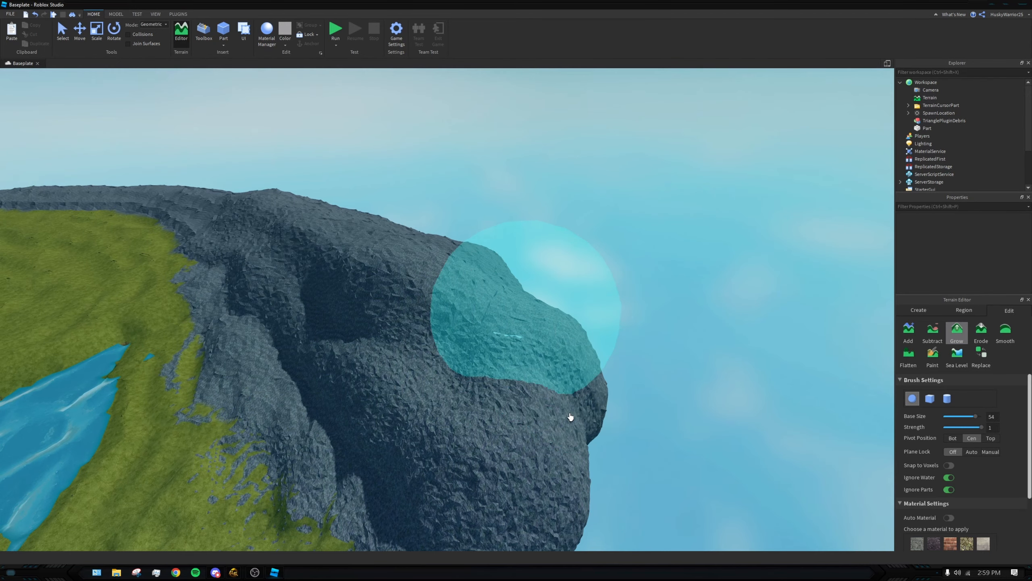
{"action": "mouse_move", "coordinate": [571, 417]}
{"action": "right_mouse_down"}
{"action": "mouse_move", "coordinate": [617, 403]}
{"action": "mouse_move", "coordinate": [648, 364]}
{"action": "mouse_move", "coordinate": [638, 379]}
{"action": "mouse_move", "coordinate": [530, 402]}
{"action": "right_mouse_up"}
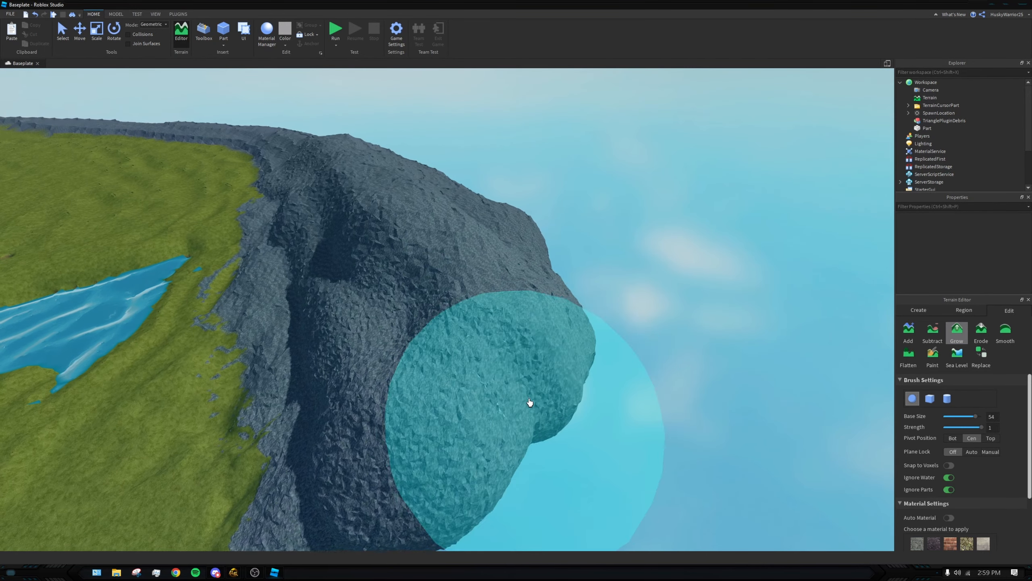
{"action": "mouse_move", "coordinate": [529, 402]}
{"action": "left_mouse_down"}
{"action": "mouse_move", "coordinate": [561, 341]}
{"action": "mouse_move", "coordinate": [525, 402]}
{"action": "left_mouse_up"}
{"action": "mouse_move", "coordinate": [527, 350]}
{"action": "left_mouse_down"}
{"action": "mouse_move", "coordinate": [664, 302]}
{"action": "mouse_move", "coordinate": [564, 247]}
{"action": "mouse_move", "coordinate": [478, 295]}
{"action": "left_mouse_up"}
{"action": "mouse_move", "coordinate": [457, 239]}
{"action": "right_mouse_down"}
{"action": "mouse_move", "coordinate": [525, 207]}
{"action": "mouse_move", "coordinate": [603, 202]}
{"action": "mouse_move", "coordinate": [648, 131]}
{"action": "mouse_move", "coordinate": [738, 274]}
{"action": "mouse_move", "coordinate": [684, 270]}
{"action": "mouse_move", "coordinate": [650, 301]}
{"action": "right_mouse_up"}
{"action": "mouse_move", "coordinate": [501, 385]}
{"action": "left_mouse_down"}
{"action": "mouse_move", "coordinate": [449, 463]}
{"action": "mouse_move", "coordinate": [603, 415]}
{"action": "left_mouse_up"}
{"action": "right_click_drag", "start_coordinate": [604, 414], "coordinate": [518, 383]}
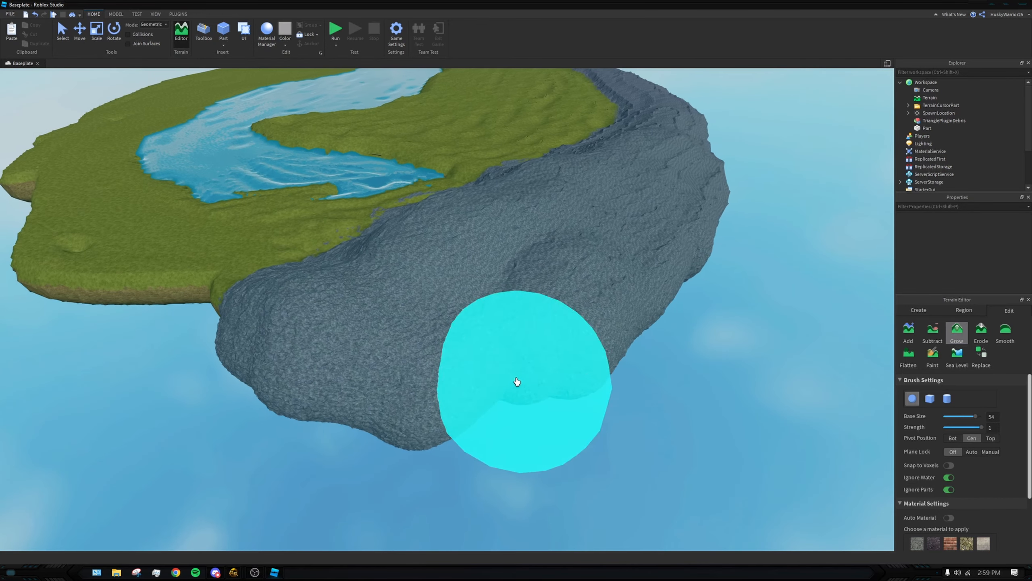
Step: Fill out the lower outer side of the rock cliff with further Grow strokes
{"action": "mouse_move", "coordinate": [519, 383]}
{"action": "left_mouse_down"}
{"action": "mouse_move", "coordinate": [292, 408]}
{"action": "mouse_move", "coordinate": [436, 316]}
{"action": "mouse_move", "coordinate": [441, 389]}
{"action": "left_mouse_up"}
{"action": "key", "text": "s"}
{"action": "key", "text": "d"}
{"action": "right_click_drag", "start_coordinate": [569, 368], "coordinate": [595, 288]}
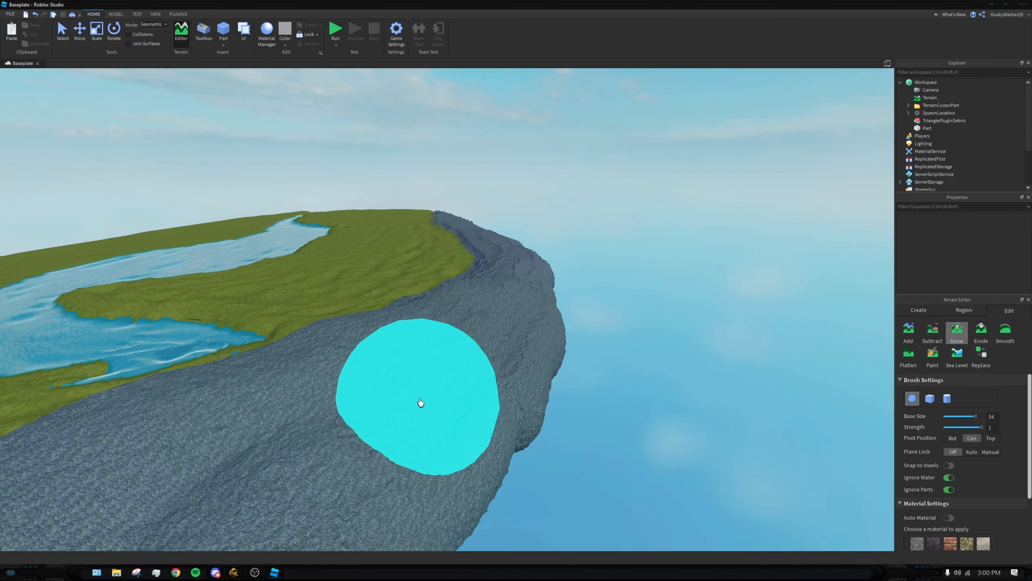
{"action": "right_click_drag", "start_coordinate": [463, 362], "coordinate": [569, 399]}
Step: Raise the cliff's peak and the crest leading to it with Grow strokes
{"action": "key", "text": "w"}
{"action": "mouse_move", "coordinate": [508, 299]}
{"action": "left_mouse_down"}
{"action": "mouse_move", "coordinate": [219, 337]}
{"action": "mouse_move", "coordinate": [522, 297]}
{"action": "left_mouse_up"}
{"action": "left_click_drag", "start_coordinate": [696, 270], "coordinate": [568, 282]}
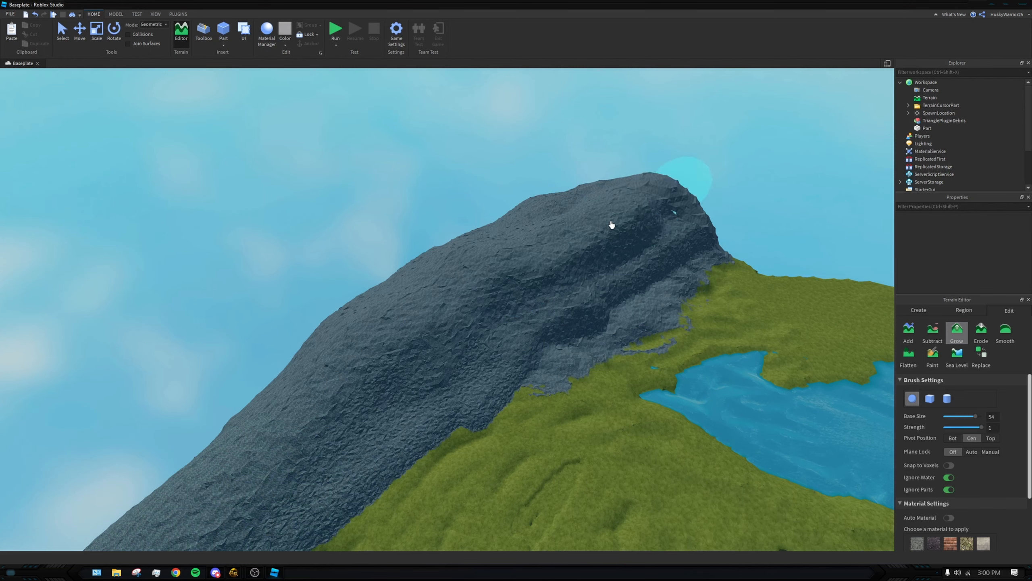
{"action": "right_click_drag", "start_coordinate": [529, 305], "coordinate": [534, 337]}
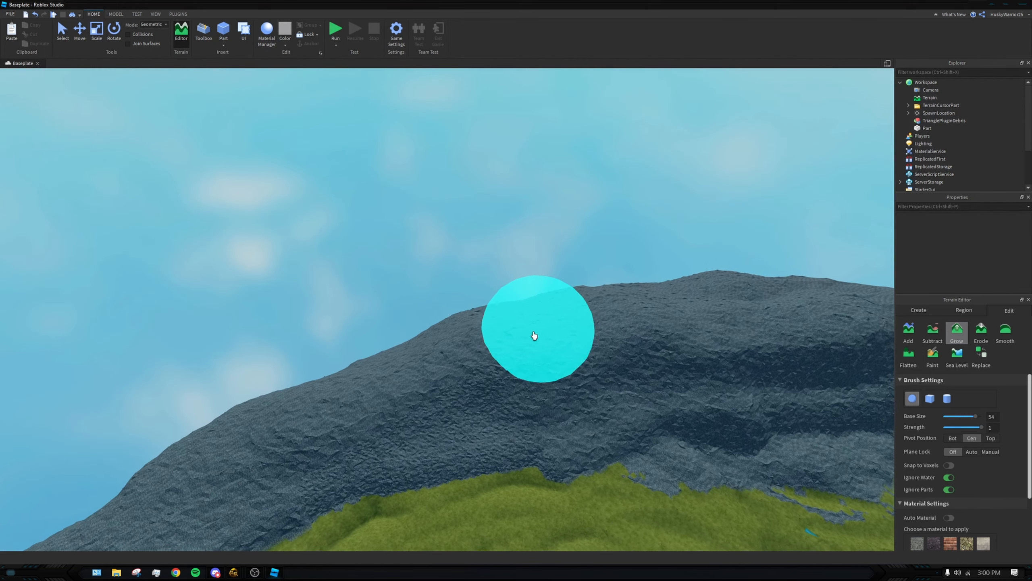
Step: Grow the ridge from the main rock mass along the bend into the narrow stretch
{"action": "left_click_drag", "start_coordinate": [534, 337], "coordinate": [344, 377]}
{"action": "right_click_drag", "start_coordinate": [479, 348], "coordinate": [475, 348]}
{"action": "left_click_drag", "start_coordinate": [474, 348], "coordinate": [63, 382]}
{"action": "key", "text": "a"}
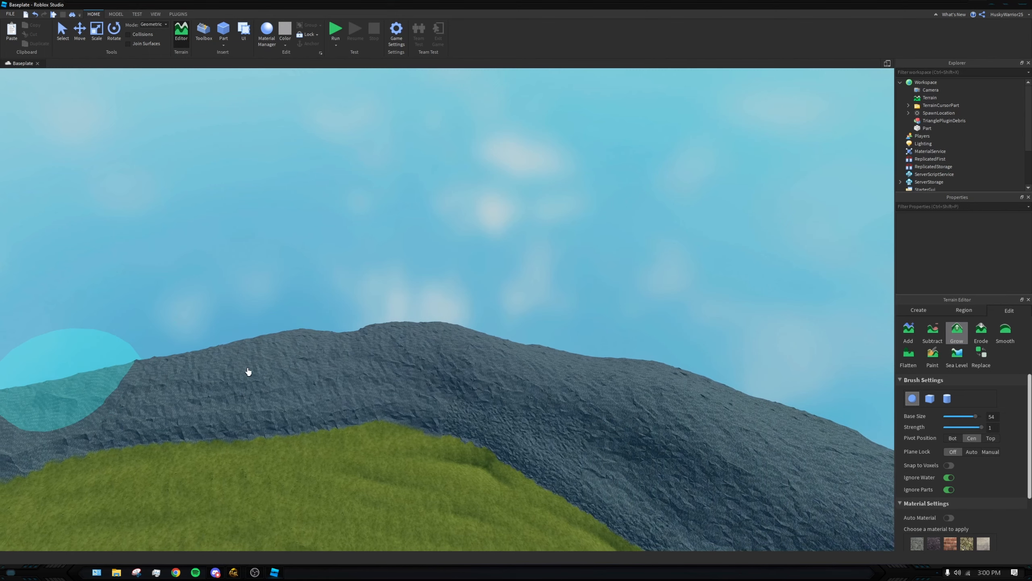
{"action": "right_click_drag", "start_coordinate": [333, 342], "coordinate": [344, 338]}
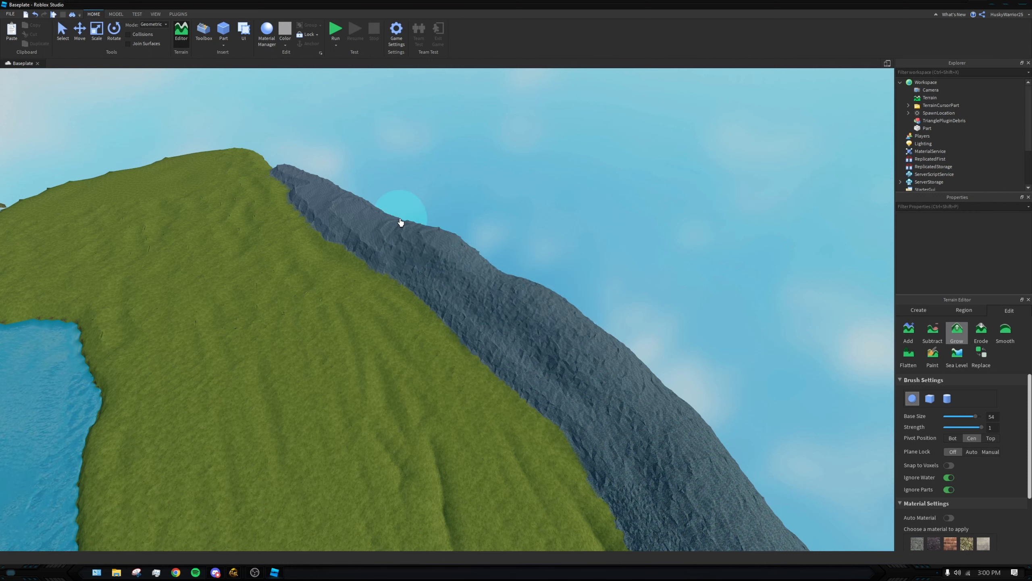
Step: Widen the narrow stretch of the cliff by growing rock down over the adjoining grass
{"action": "right_click_drag", "start_coordinate": [464, 308], "coordinate": [469, 308]}
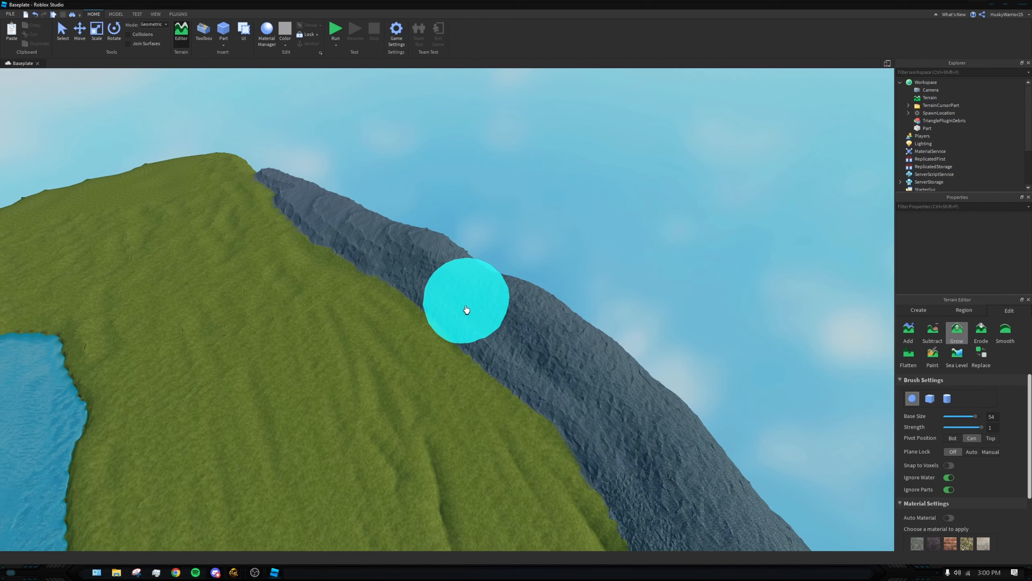
{"action": "mouse_move", "coordinate": [463, 308]}
{"action": "left_mouse_down"}
{"action": "mouse_move", "coordinate": [394, 298]}
{"action": "mouse_move", "coordinate": [356, 271]}
{"action": "left_mouse_up"}
{"action": "key", "text": "a"}
{"action": "mouse_move", "coordinate": [441, 325]}
{"action": "left_mouse_down"}
{"action": "mouse_move", "coordinate": [465, 355]}
{"action": "mouse_move", "coordinate": [431, 327]}
{"action": "left_mouse_up"}
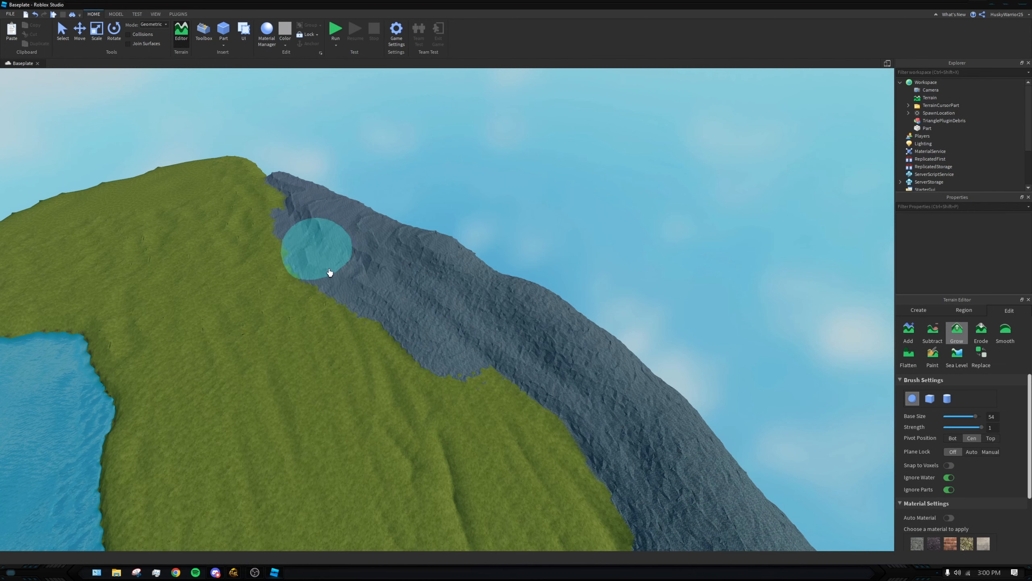
Step: Grow rock over the grass corner at the cliff's bend and along the neighbouring inner face
{"action": "right_click_drag", "start_coordinate": [508, 366], "coordinate": [513, 365]}
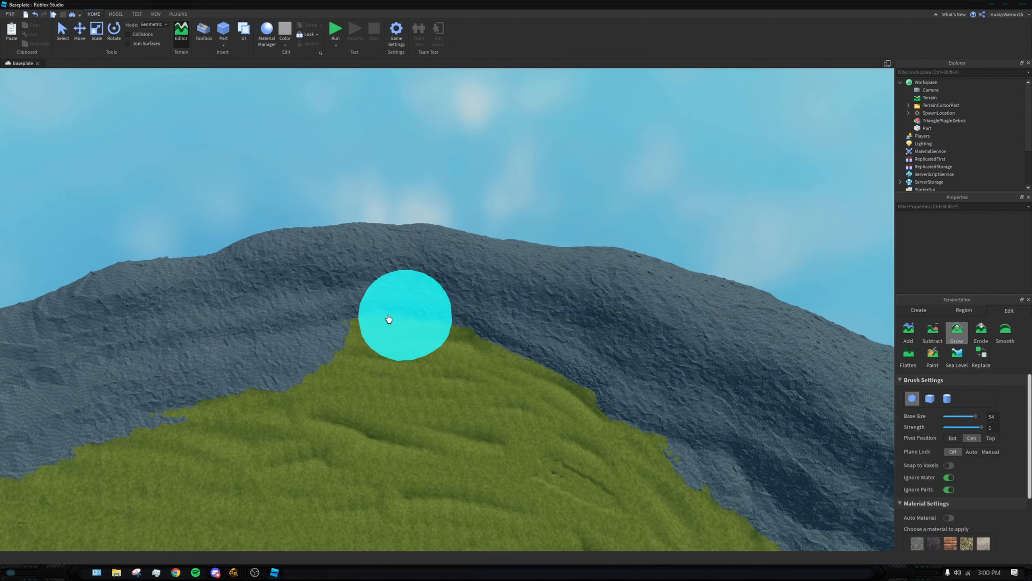
{"action": "left_click_drag", "start_coordinate": [387, 320], "coordinate": [443, 308]}
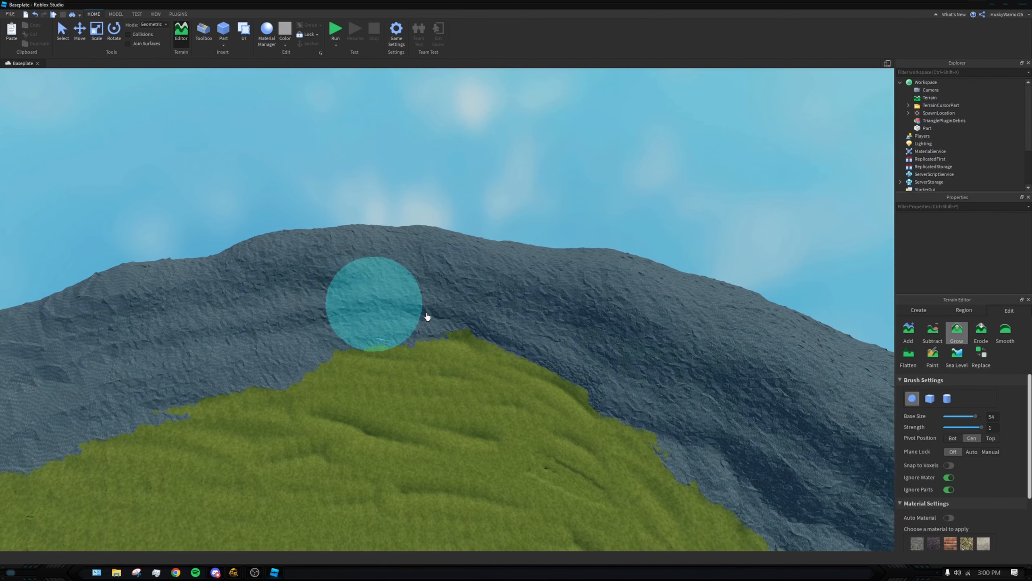
{"action": "left_click_drag", "start_coordinate": [478, 321], "coordinate": [567, 290]}
{"action": "right_click_drag", "start_coordinate": [567, 289], "coordinate": [576, 286]}
{"action": "left_click_drag", "start_coordinate": [576, 286], "coordinate": [667, 289]}
Step: Grow the cliff's crest from the bend toward its peak
{"action": "right_click_drag", "start_coordinate": [666, 289], "coordinate": [671, 287]}
{"action": "key", "text": "w"}
{"action": "key", "text": "d"}
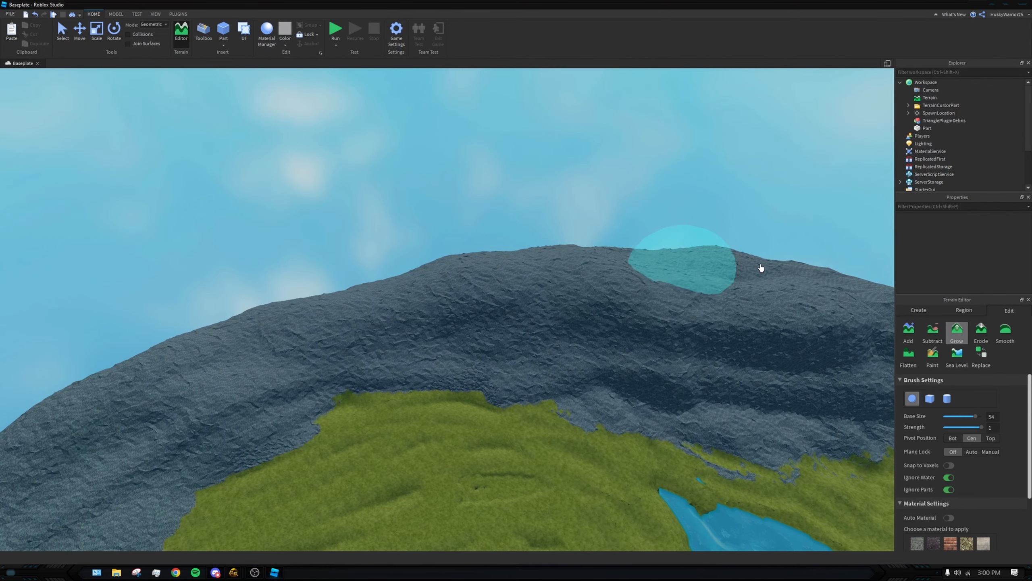
{"action": "right_click_drag", "start_coordinate": [602, 316], "coordinate": [608, 313]}
{"action": "key", "text": "w"}
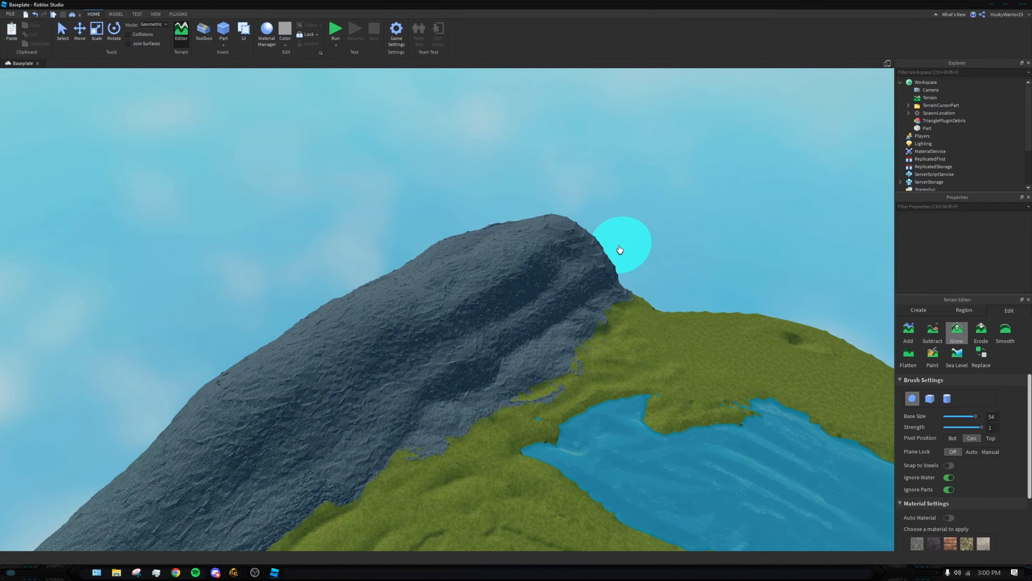
Step: Grow the cliff's inner face below the peak and extend a rock slope down onto the grass beyond it
{"action": "mouse_move", "coordinate": [564, 282]}
{"action": "left_mouse_down"}
{"action": "mouse_move", "coordinate": [390, 373]}
{"action": "mouse_move", "coordinate": [486, 327]}
{"action": "mouse_move", "coordinate": [512, 269]}
{"action": "left_mouse_up"}
{"action": "key", "text": "w"}
{"action": "key", "text": "d"}
{"action": "key", "text": "w"}
{"action": "key", "text": "d"}
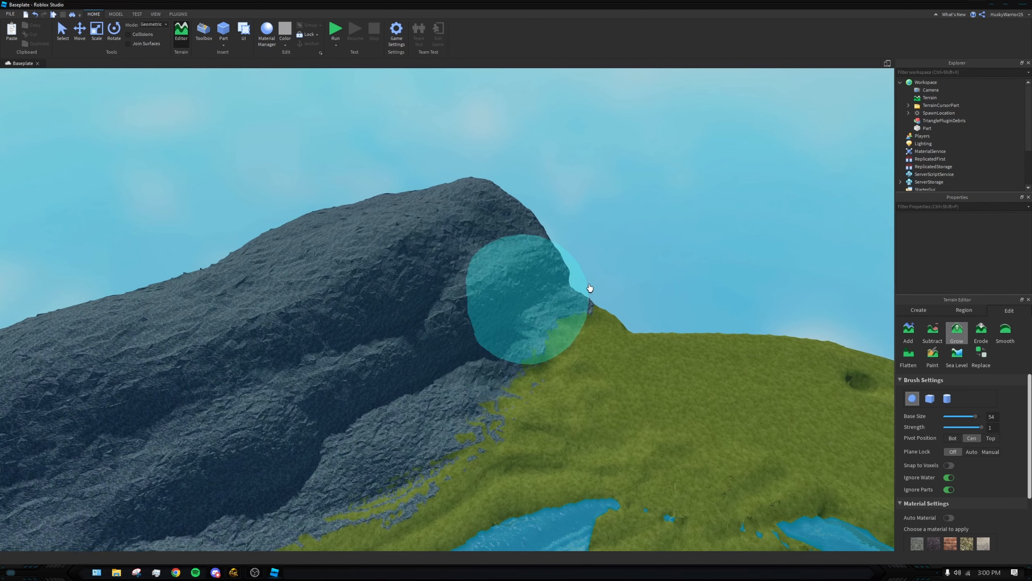
{"action": "key", "text": "d"}
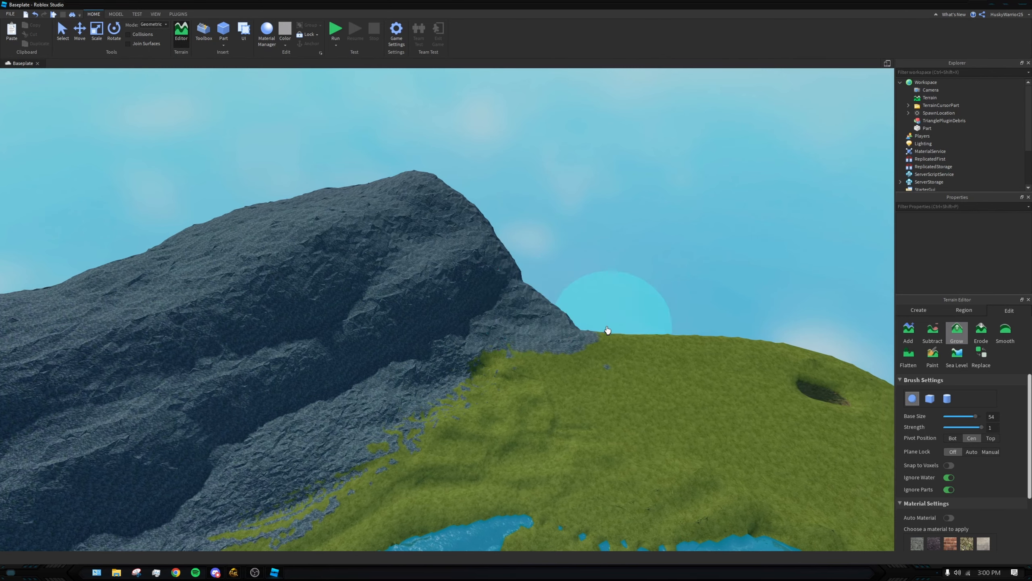
Step: Grow the rock slope beside the grass at the cliff's end and thicken the outer face next to it
{"action": "key", "text": "d"}
{"action": "left_click_drag", "start_coordinate": [484, 307], "coordinate": [387, 318]}
{"action": "right_click_drag", "start_coordinate": [602, 302], "coordinate": [595, 441]}
{"action": "key", "text": "s"}
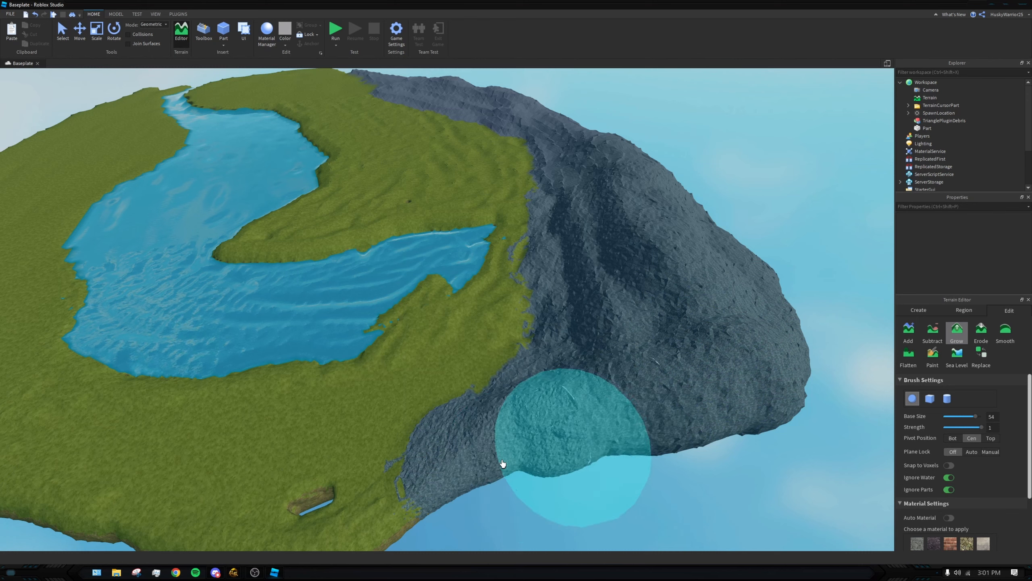
{"action": "left_click_drag", "start_coordinate": [591, 406], "coordinate": [750, 347]}
Step: Grow rock along the lower outer edge of the cliff's tall end
{"action": "right_click_drag", "start_coordinate": [750, 347], "coordinate": [767, 391]}
{"action": "key", "text": "w"}
{"action": "key", "text": "w"}
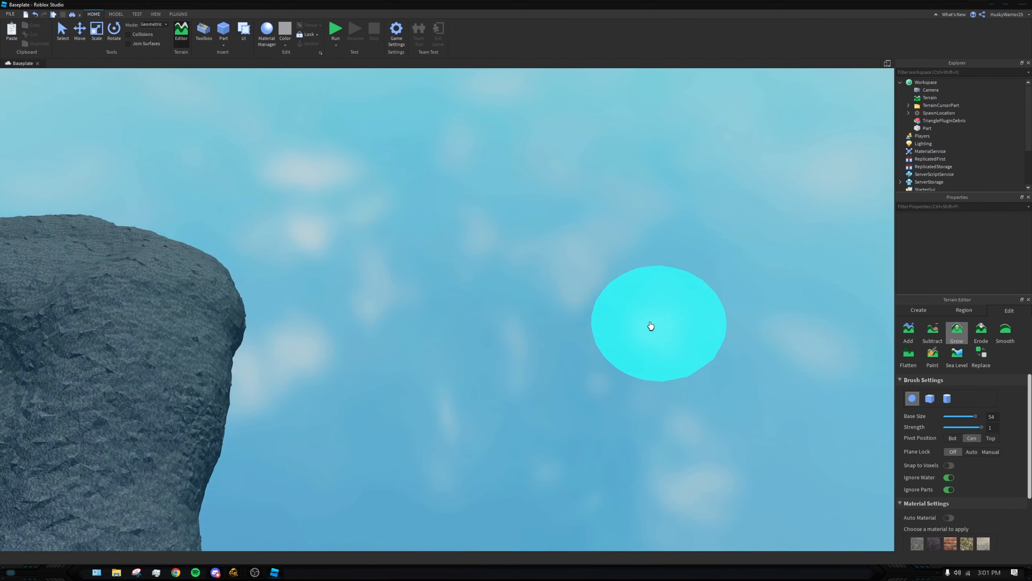
{"action": "mouse_move", "coordinate": [611, 300]}
{"action": "right_mouse_down"}
{"action": "mouse_move", "coordinate": [610, 272]}
{"action": "mouse_move", "coordinate": [606, 304]}
{"action": "mouse_move", "coordinate": [626, 359]}
{"action": "right_mouse_up"}
{"action": "key", "text": "s"}
{"action": "left_click_drag", "start_coordinate": [445, 477], "coordinate": [542, 466]}
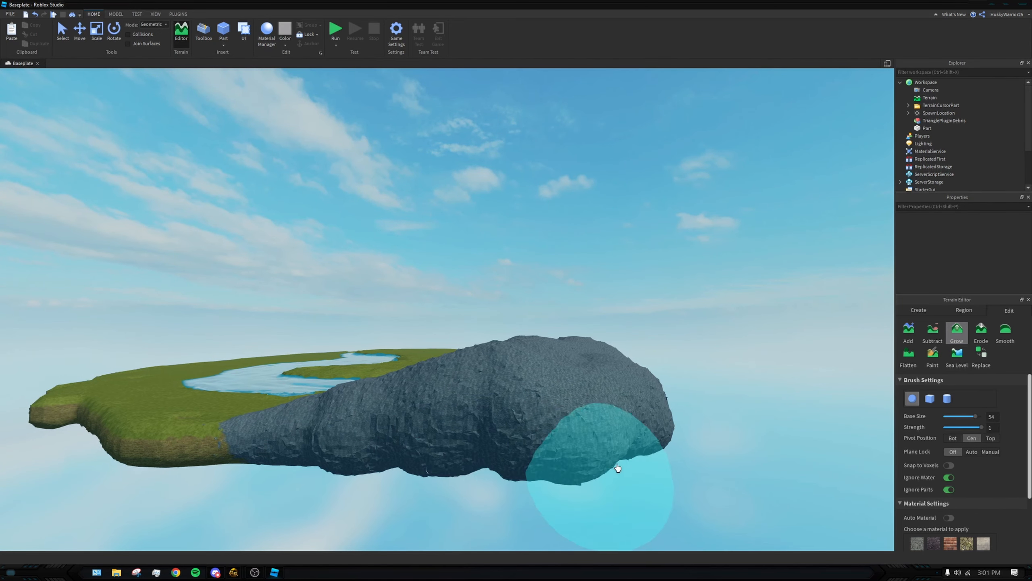
{"action": "key", "text": "w"}
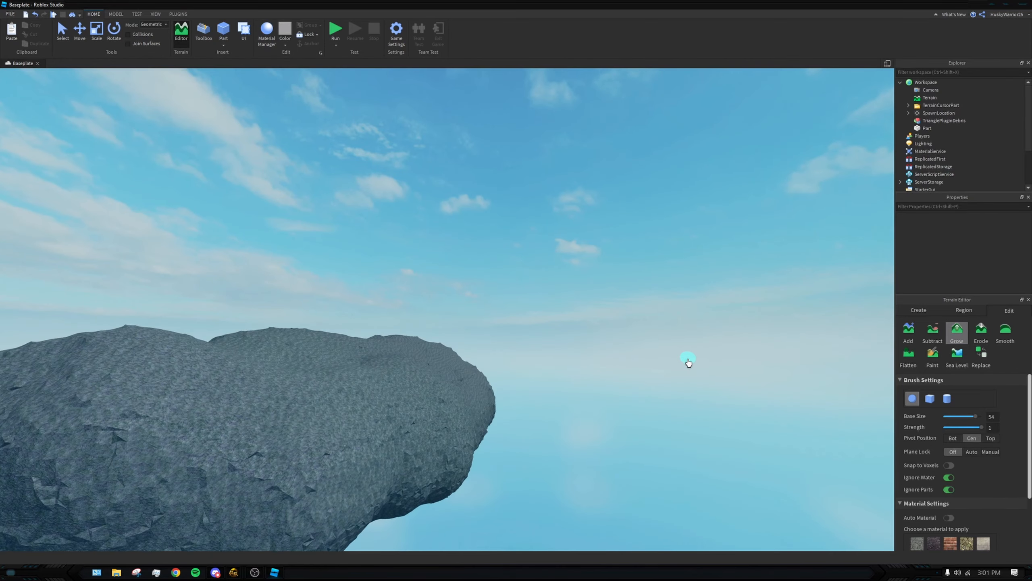
Step: Grow the cliff's crest downhill from the peak on the side facing the river
{"action": "mouse_move", "coordinate": [689, 360]}
{"action": "right_mouse_down"}
{"action": "mouse_move", "coordinate": [710, 310]}
{"action": "mouse_move", "coordinate": [360, 323]}
{"action": "mouse_move", "coordinate": [667, 339]}
{"action": "mouse_move", "coordinate": [406, 313]}
{"action": "right_mouse_up"}
{"action": "key", "text": "s"}
{"action": "key", "text": "w"}
{"action": "key", "text": "s"}
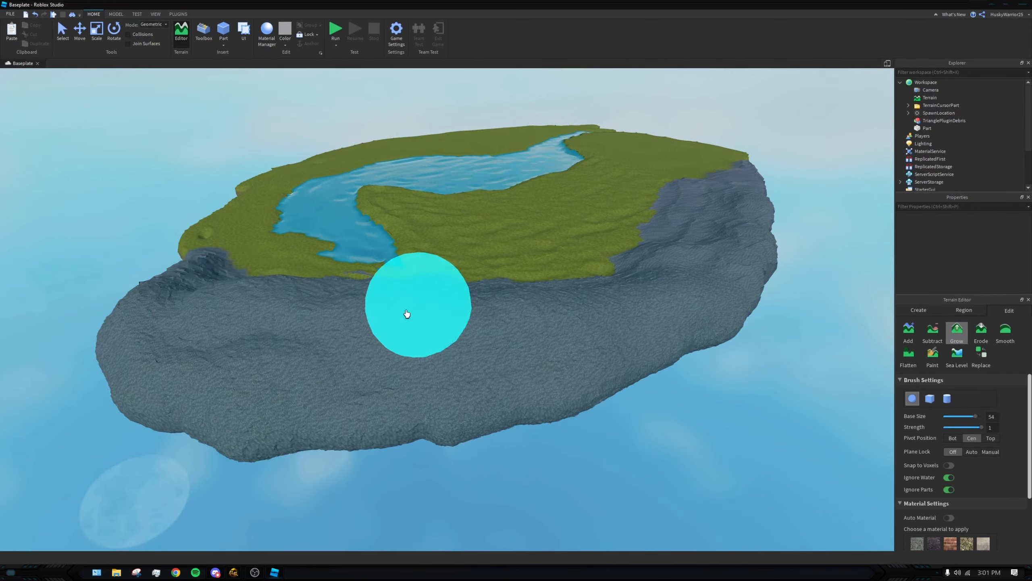
{"action": "key", "text": "w"}
{"action": "right_click_drag", "start_coordinate": [254, 349], "coordinate": [740, 304]}
{"action": "left_click_drag", "start_coordinate": [739, 304], "coordinate": [463, 348]}
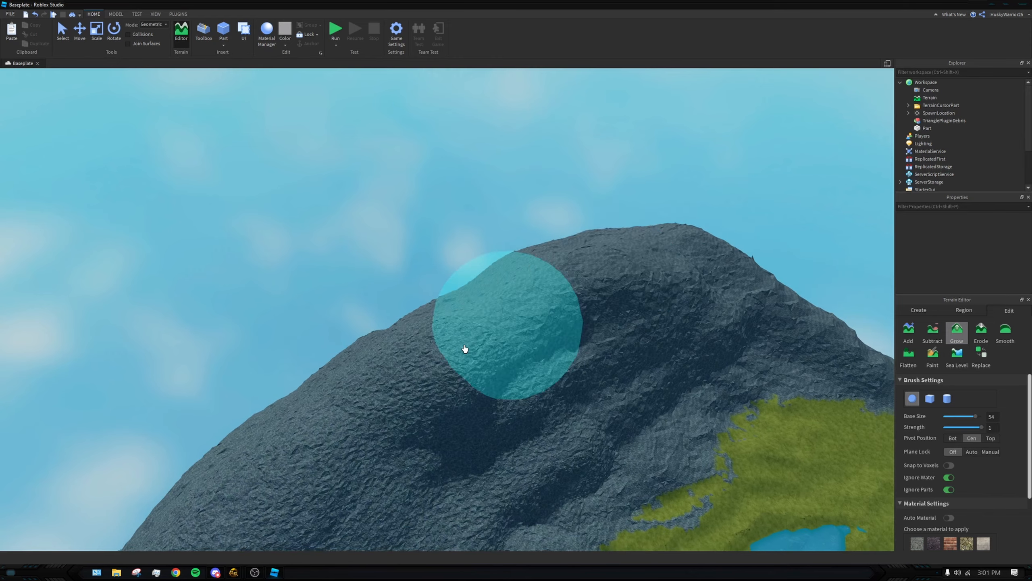
Step: Grow more rock along the long ridge leading away from the peak
{"action": "key", "text": "s"}
{"action": "mouse_move", "coordinate": [464, 348]}
{"action": "right_mouse_down"}
{"action": "mouse_move", "coordinate": [565, 323]}
{"action": "mouse_move", "coordinate": [539, 279]}
{"action": "right_mouse_up"}
{"action": "key", "text": "s"}
{"action": "left_click_drag", "start_coordinate": [539, 279], "coordinate": [421, 297]}
{"action": "mouse_move", "coordinate": [421, 297]}
{"action": "right_mouse_down"}
{"action": "mouse_move", "coordinate": [316, 302]}
{"action": "mouse_move", "coordinate": [243, 259]}
{"action": "right_mouse_up"}
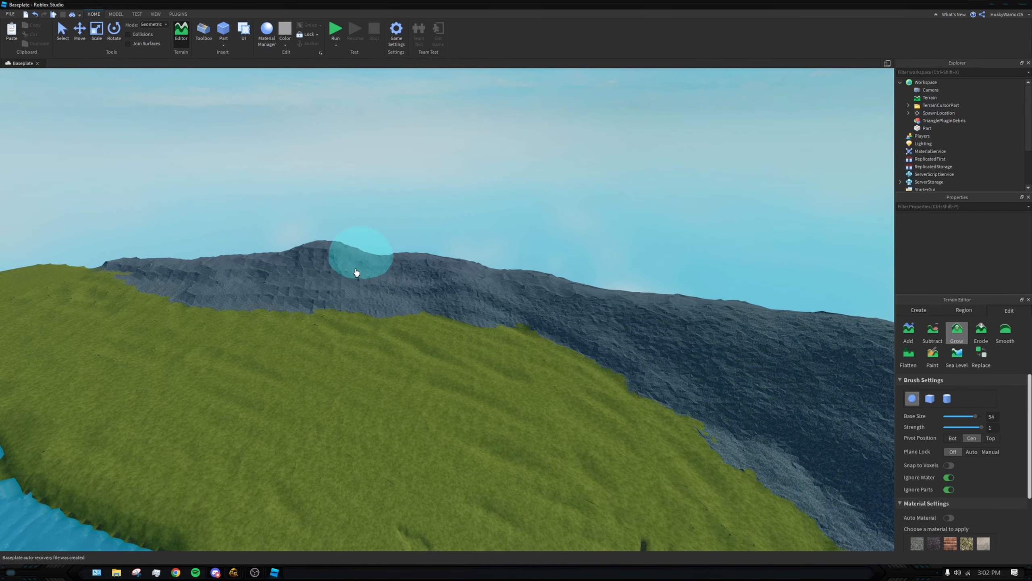
Step: Raise the ridge and summit above the river's end by growing rock along the skyline
{"action": "right_click_drag", "start_coordinate": [517, 290], "coordinate": [565, 374]}
{"action": "left_click_drag", "start_coordinate": [565, 375], "coordinate": [439, 350]}
{"action": "mouse_move", "coordinate": [572, 371]}
{"action": "right_mouse_down"}
{"action": "mouse_move", "coordinate": [518, 337]}
{"action": "mouse_move", "coordinate": [396, 304]}
{"action": "right_mouse_up"}
{"action": "left_click_drag", "start_coordinate": [397, 305], "coordinate": [409, 344]}
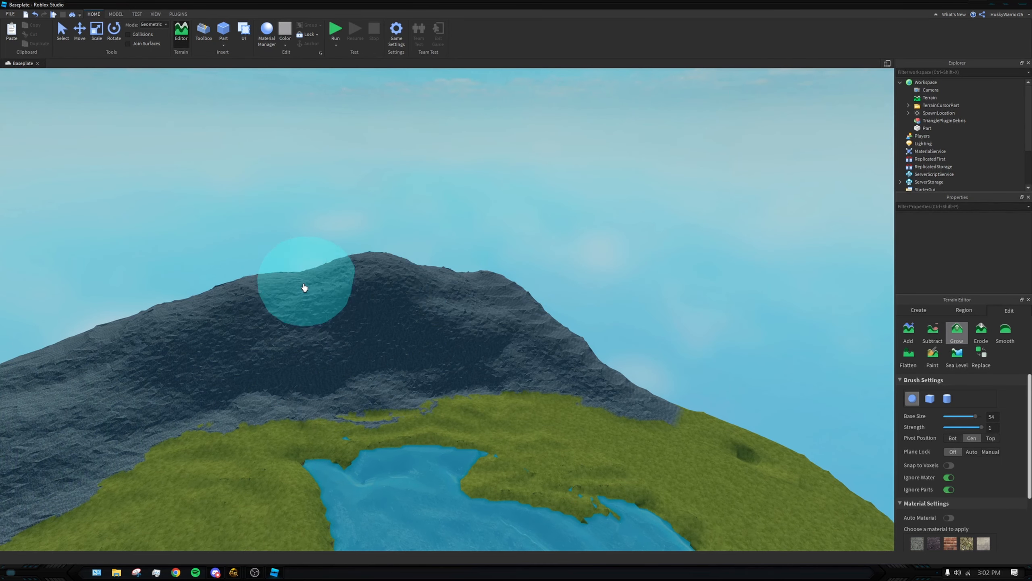
{"action": "key", "text": "s"}
{"action": "mouse_move", "coordinate": [304, 288]}
{"action": "left_mouse_down"}
{"action": "mouse_move", "coordinate": [290, 367]}
{"action": "mouse_move", "coordinate": [478, 291]}
{"action": "mouse_move", "coordinate": [438, 344]}
{"action": "mouse_move", "coordinate": [371, 268]}
{"action": "left_mouse_up"}
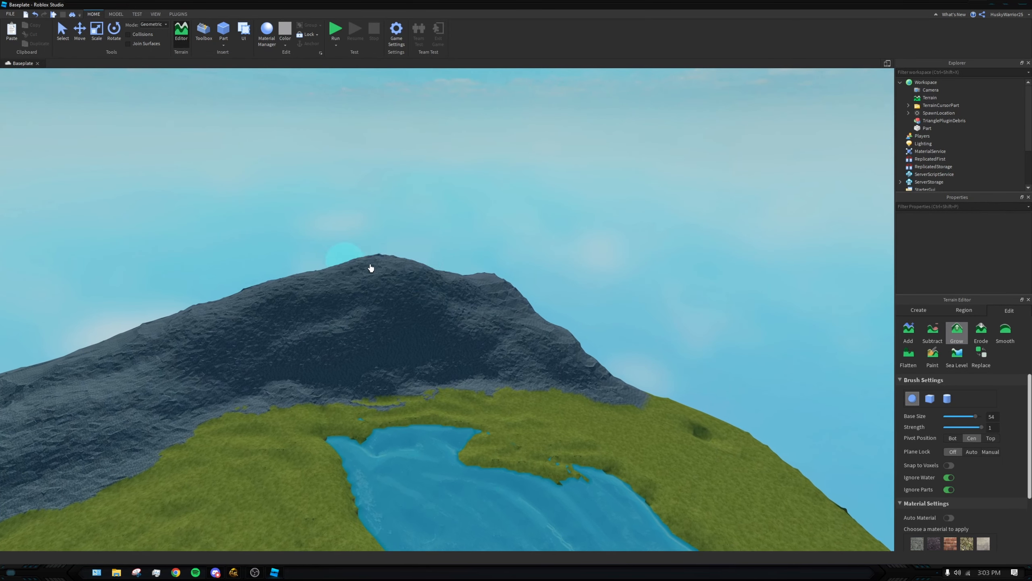
{"action": "left_click_drag", "start_coordinate": [483, 295], "coordinate": [406, 281]}
Step: Set the Grow brush's base size to 41 and build up the outer face below the peak
{"action": "left_click_drag", "start_coordinate": [975, 417], "coordinate": [967, 416]}
{"action": "key", "text": "w"}
{"action": "right_click_drag", "start_coordinate": [633, 240], "coordinate": [562, 420]}
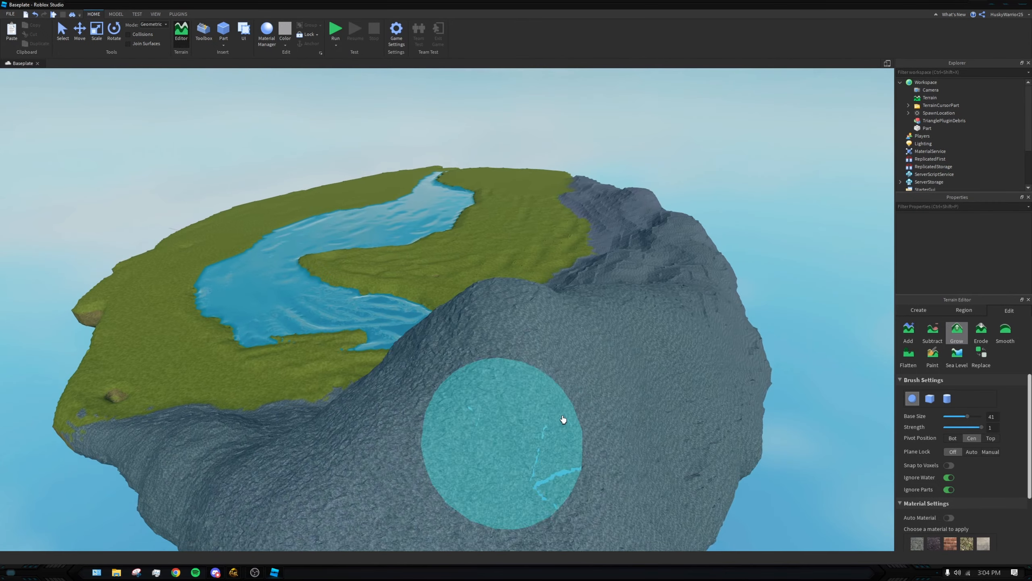
{"action": "key", "text": "s"}
{"action": "mouse_move", "coordinate": [562, 420]}
{"action": "left_mouse_down"}
{"action": "mouse_move", "coordinate": [474, 316]}
{"action": "mouse_move", "coordinate": [385, 435]}
{"action": "mouse_move", "coordinate": [417, 445]}
{"action": "mouse_move", "coordinate": [345, 464]}
{"action": "left_mouse_up"}
{"action": "right_click_drag", "start_coordinate": [345, 464], "coordinate": [304, 445]}
{"action": "key", "text": "s"}
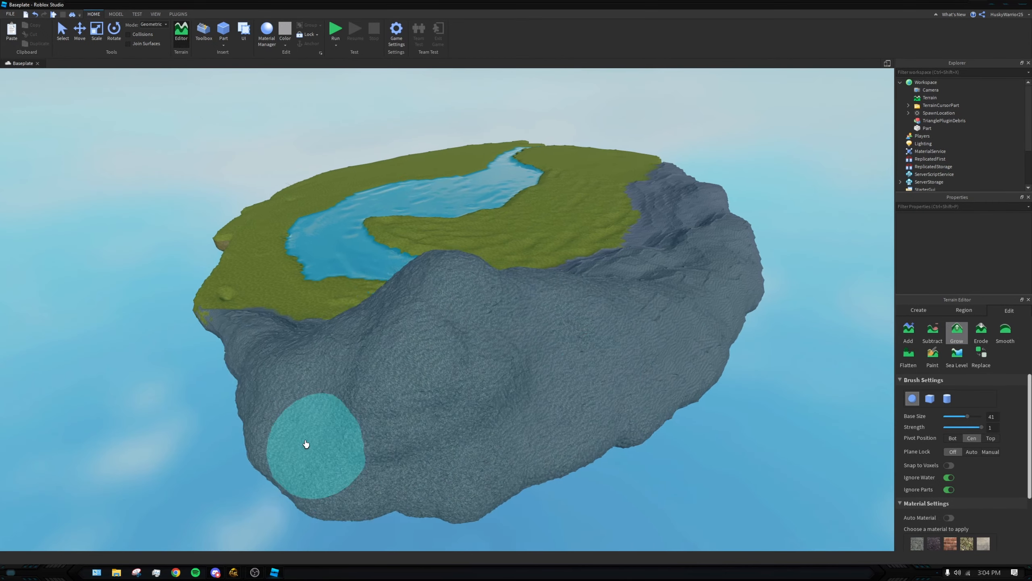
Step: Grow rock across the lower outer face of the cliff beneath the summit
{"action": "left_click_drag", "start_coordinate": [304, 445], "coordinate": [498, 460]}
{"action": "key", "text": "w"}
{"action": "mouse_move", "coordinate": [498, 459]}
{"action": "right_mouse_down"}
{"action": "mouse_move", "coordinate": [660, 283]}
{"action": "mouse_move", "coordinate": [387, 203]}
{"action": "mouse_move", "coordinate": [187, 359]}
{"action": "mouse_move", "coordinate": [371, 374]}
{"action": "right_mouse_up"}
{"action": "key", "text": "s"}
{"action": "left_click_drag", "start_coordinate": [371, 374], "coordinate": [696, 379]}
Step: Set the Grow brush's base size to 25 and shape smaller bumps along the ridge crest
{"action": "left_click_drag", "start_coordinate": [967, 416], "coordinate": [959, 416]}
{"action": "right_click_drag", "start_coordinate": [696, 378], "coordinate": [447, 285]}
{"action": "key", "text": "w"}
{"action": "mouse_move", "coordinate": [447, 284]}
{"action": "left_mouse_down"}
{"action": "mouse_move", "coordinate": [351, 255]}
{"action": "mouse_move", "coordinate": [447, 343]}
{"action": "left_mouse_up"}
{"action": "right_click_drag", "start_coordinate": [447, 342], "coordinate": [728, 284]}
{"action": "left_click_drag", "start_coordinate": [728, 285], "coordinate": [546, 317]}
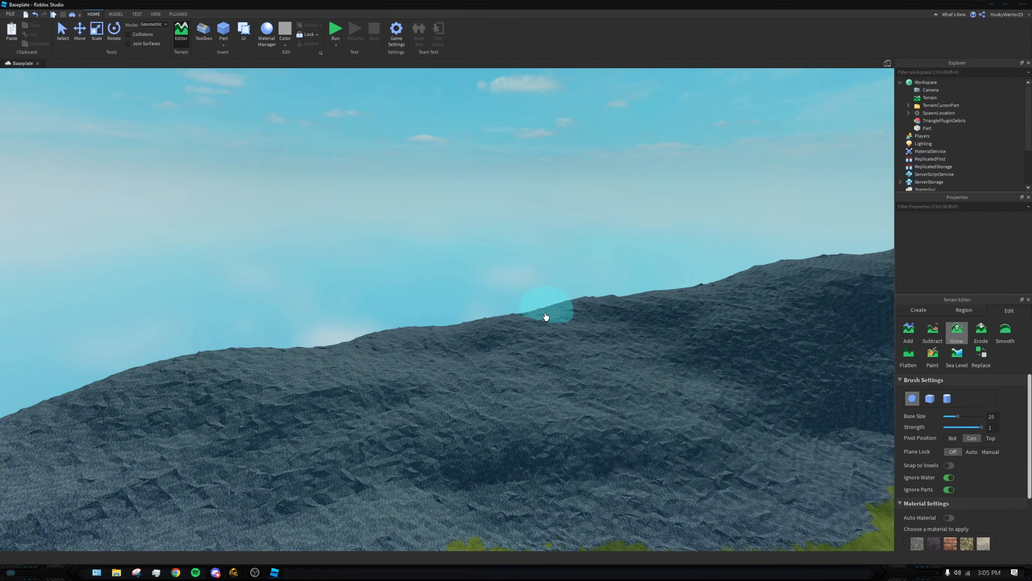
Step: Grow rock detail on the inner face above the river's end
{"action": "mouse_move", "coordinate": [659, 444]}
{"action": "right_mouse_down"}
{"action": "mouse_move", "coordinate": [650, 367]}
{"action": "mouse_move", "coordinate": [618, 382]}
{"action": "right_mouse_up"}
{"action": "left_click_drag", "start_coordinate": [618, 382], "coordinate": [606, 413]}
{"action": "mouse_move", "coordinate": [607, 413]}
{"action": "right_mouse_down"}
{"action": "mouse_move", "coordinate": [355, 362]}
{"action": "mouse_move", "coordinate": [610, 366]}
{"action": "right_mouse_up"}
{"action": "mouse_move", "coordinate": [610, 366]}
{"action": "left_mouse_down"}
{"action": "mouse_move", "coordinate": [682, 384]}
{"action": "mouse_move", "coordinate": [551, 344]}
{"action": "left_mouse_up"}
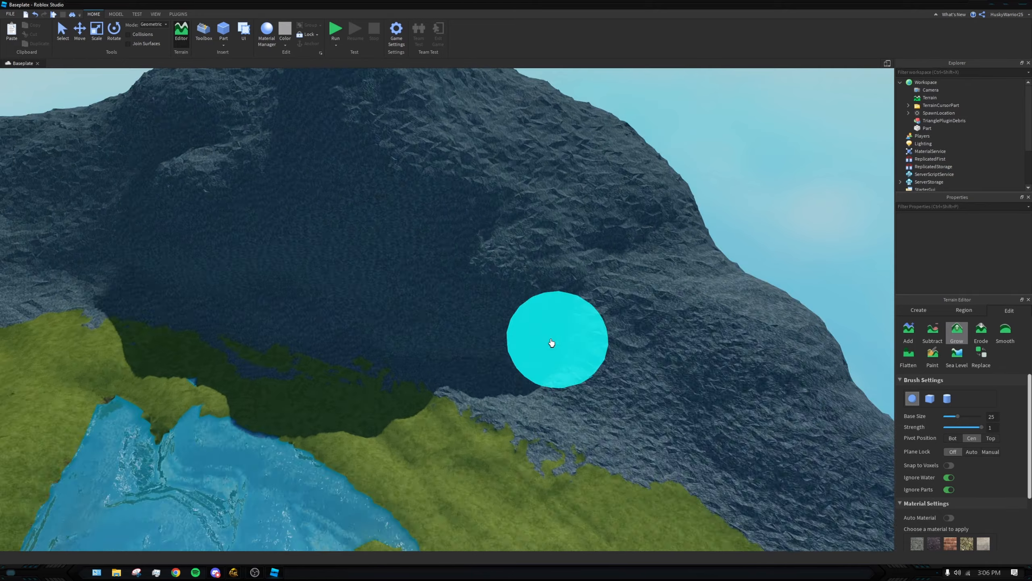
Step: Grow the shoulder of rock descending from the peak toward the grass beside it
{"action": "right_click_drag", "start_coordinate": [551, 344], "coordinate": [364, 221]}
{"action": "key", "text": "w"}
{"action": "mouse_move", "coordinate": [546, 279]}
{"action": "right_mouse_down"}
{"action": "mouse_move", "coordinate": [653, 406]}
{"action": "mouse_move", "coordinate": [733, 215]}
{"action": "right_mouse_up"}
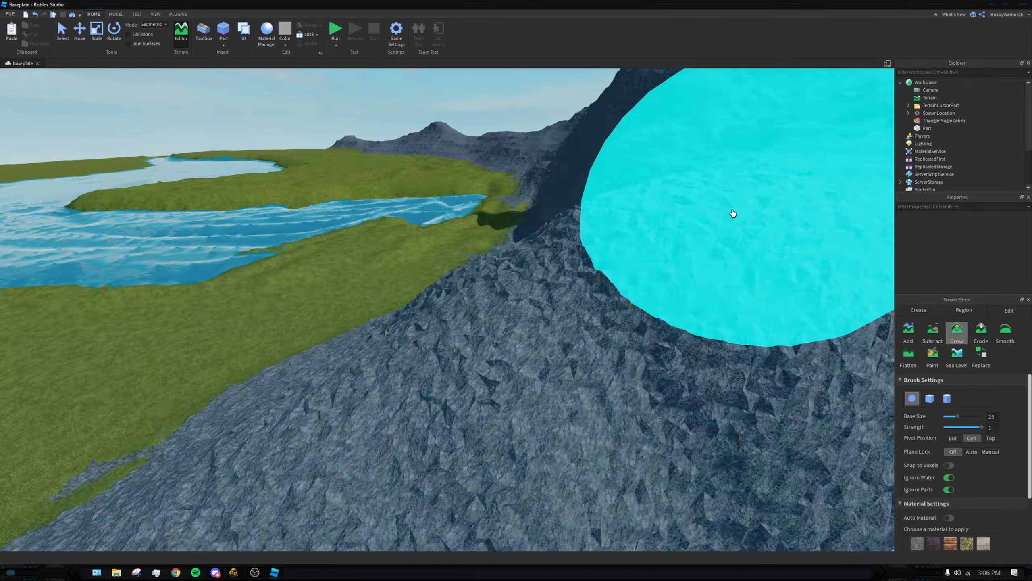
{"action": "left_click_drag", "start_coordinate": [733, 214], "coordinate": [410, 417]}
{"action": "mouse_move", "coordinate": [410, 418]}
{"action": "right_mouse_down"}
{"action": "mouse_move", "coordinate": [571, 193]}
{"action": "mouse_move", "coordinate": [507, 258]}
{"action": "mouse_move", "coordinate": [459, 390]}
{"action": "right_mouse_up"}
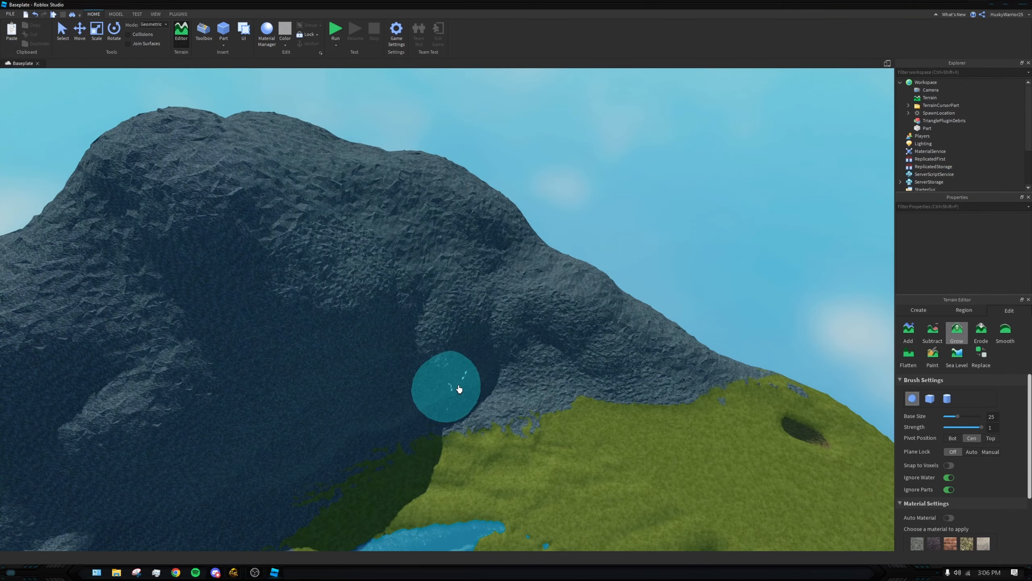
Step: Grow rock at the foot of the peak's inner face and on the neighbouring ledge
{"action": "left_click_drag", "start_coordinate": [458, 390], "coordinate": [369, 422]}
{"action": "right_click_drag", "start_coordinate": [368, 422], "coordinate": [265, 380]}
{"action": "left_click_drag", "start_coordinate": [265, 380], "coordinate": [293, 366]}
{"action": "right_click_drag", "start_coordinate": [293, 366], "coordinate": [625, 223]}
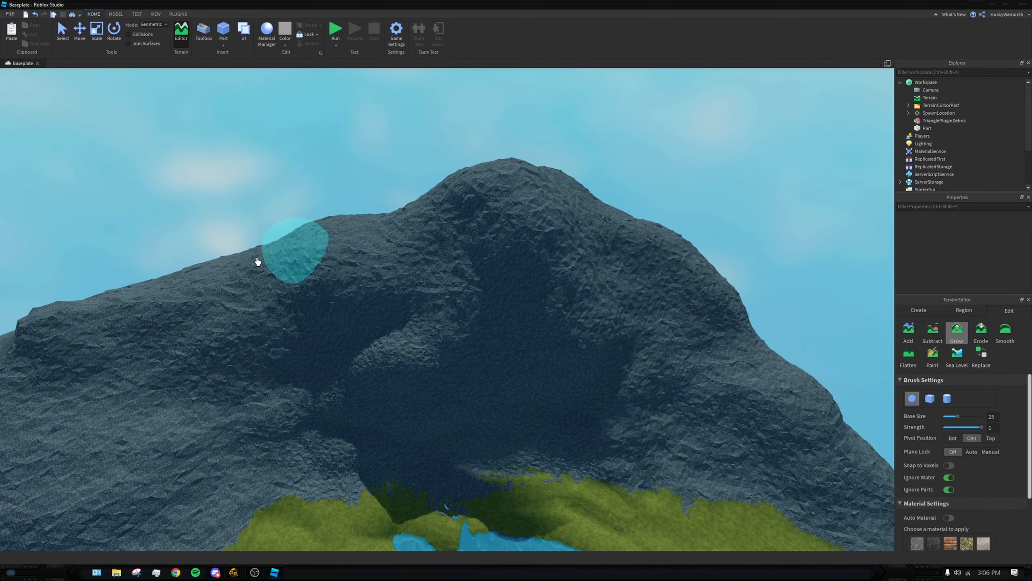
Step: Set the Grow brush's base size to 22 and examine the peak's inner face
{"action": "right_click_drag", "start_coordinate": [618, 405], "coordinate": [767, 355]}
{"action": "left_click_drag", "start_coordinate": [957, 416], "coordinate": [969, 416]}
{"action": "right_click_drag", "start_coordinate": [732, 325], "coordinate": [559, 201]}
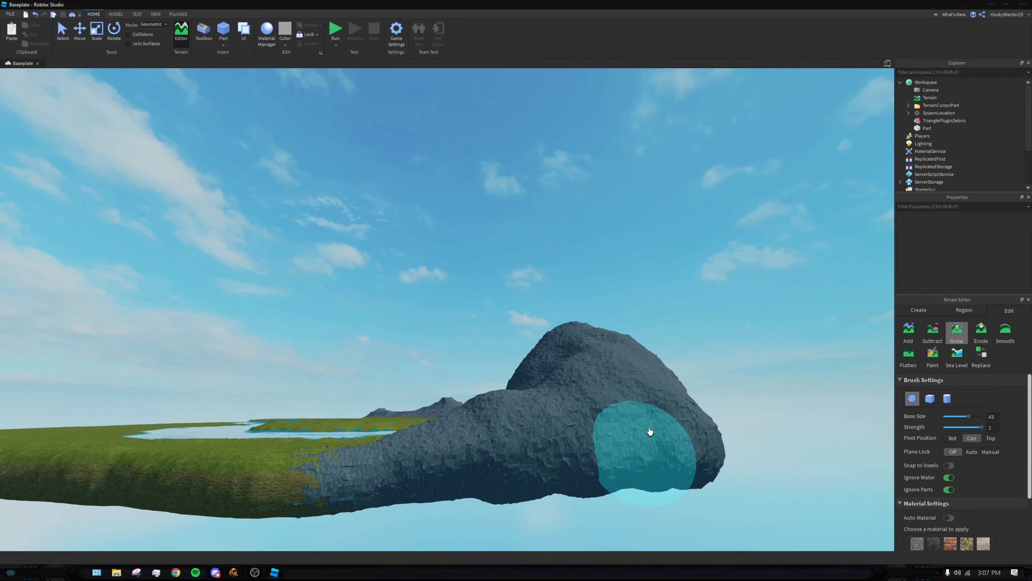
{"action": "left_click_drag", "start_coordinate": [969, 416], "coordinate": [956, 416]}
{"action": "right_click_drag", "start_coordinate": [664, 440], "coordinate": [481, 319]}
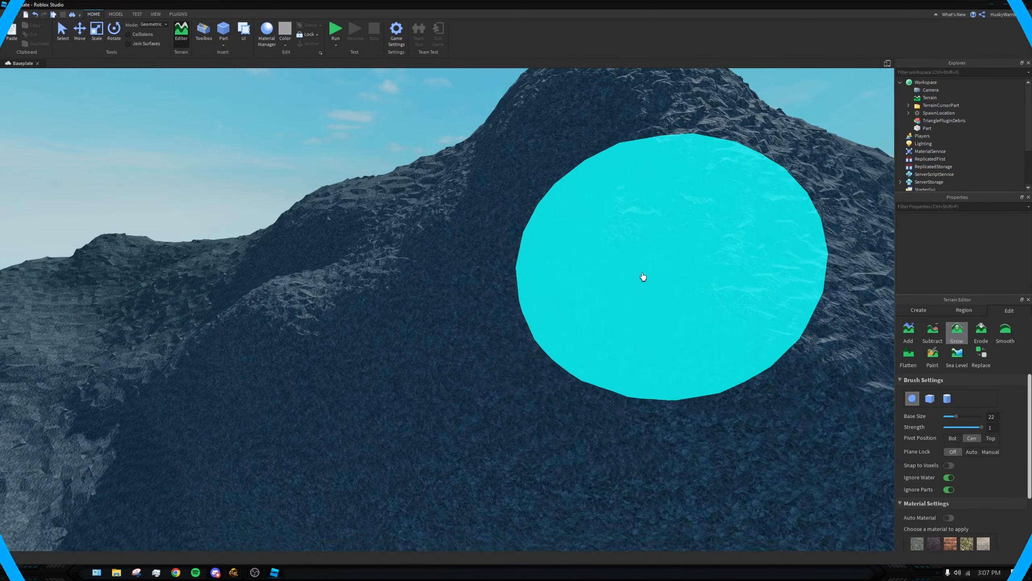
{"action": "right_click_drag", "start_coordinate": [642, 278], "coordinate": [743, 214]}
{"action": "scroll", "coordinate": [773, 264], "scroll_direction": "up", "scroll_amount": 3}
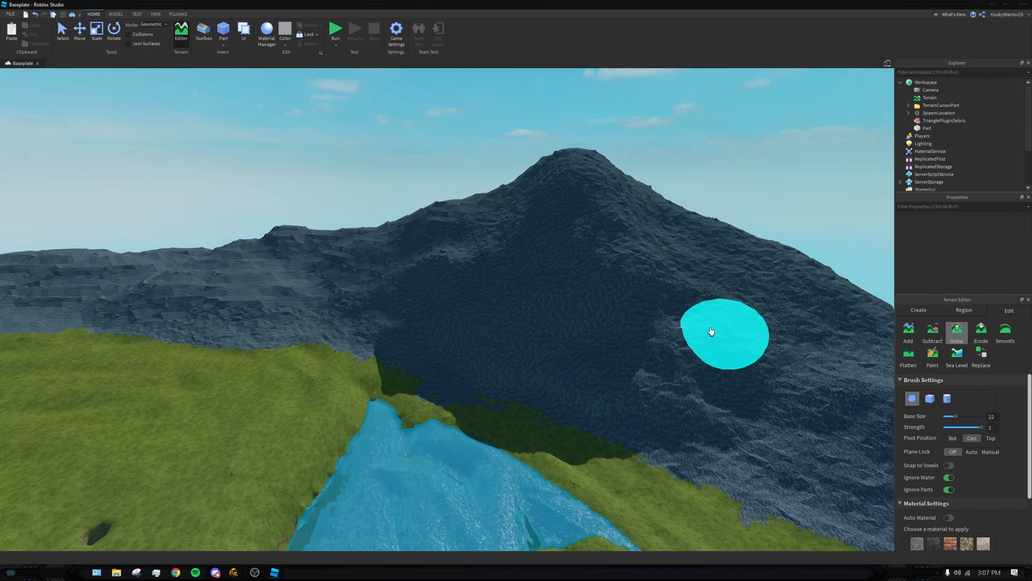
{"action": "scroll", "coordinate": [672, 324], "scroll_direction": "up", "scroll_amount": 3}
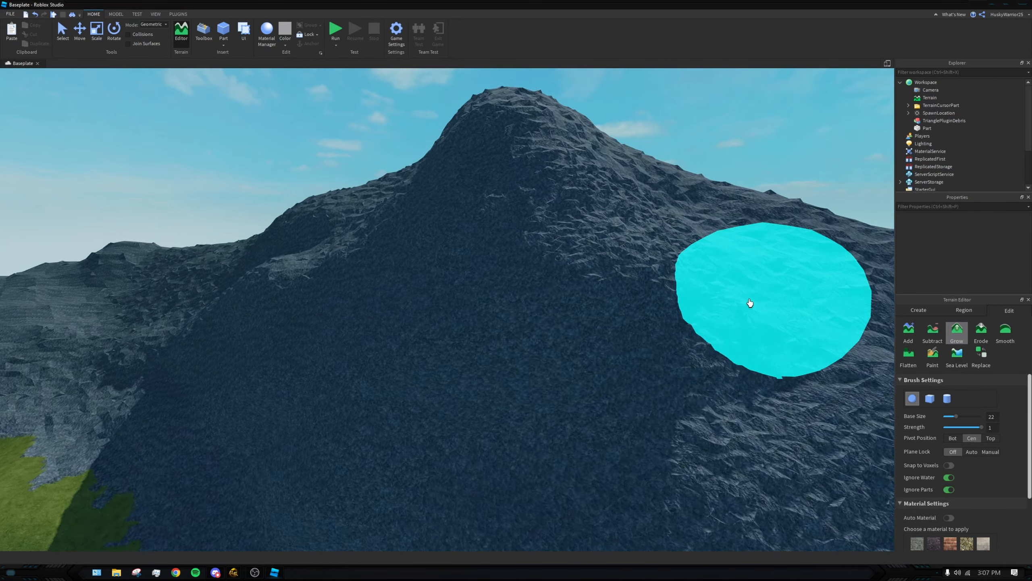
Step: Set the Erode brush to base size 18 and carve into the mountain's shaded face beside the sunlit ridge
{"action": "scroll", "coordinate": [738, 280], "scroll_direction": "up", "scroll_amount": 5}
{"action": "mouse_move", "coordinate": [737, 273]}
{"action": "right_mouse_down"}
{"action": "mouse_move", "coordinate": [676, 265]}
{"action": "mouse_move", "coordinate": [645, 320]}
{"action": "mouse_move", "coordinate": [699, 340]}
{"action": "mouse_move", "coordinate": [560, 297]}
{"action": "mouse_move", "coordinate": [593, 286]}
{"action": "mouse_move", "coordinate": [597, 268]}
{"action": "right_mouse_up"}
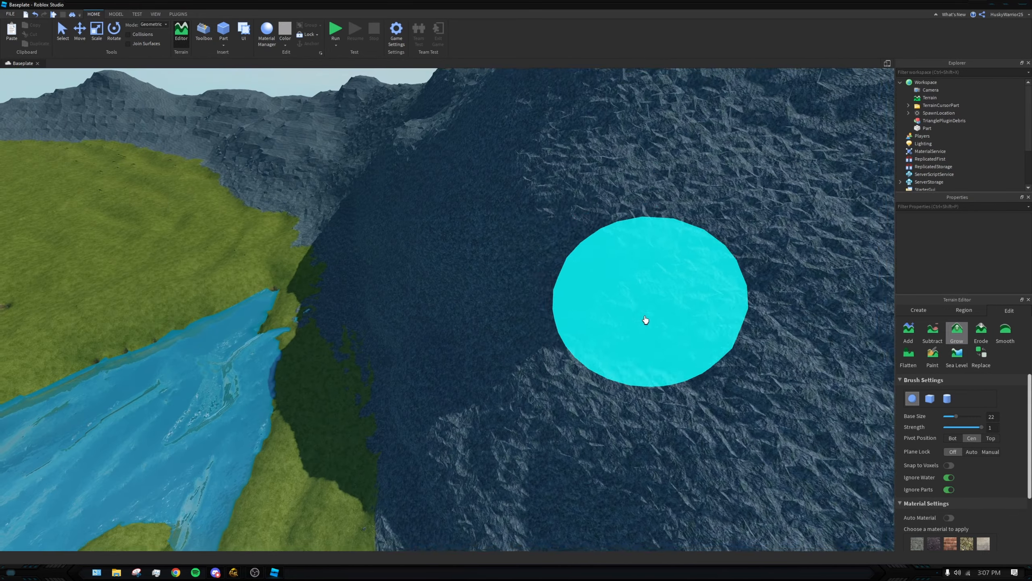
{"action": "scroll", "coordinate": [664, 318], "scroll_direction": "down", "scroll_amount": 5}
{"action": "scroll", "coordinate": [667, 312], "scroll_direction": "up", "scroll_amount": 5}
{"action": "scroll", "coordinate": [683, 336], "scroll_direction": "up", "scroll_amount": 3}
{"action": "left_click", "coordinate": [980, 332]}
{"action": "scroll", "coordinate": [626, 339], "scroll_direction": "up", "scroll_amount": 6}
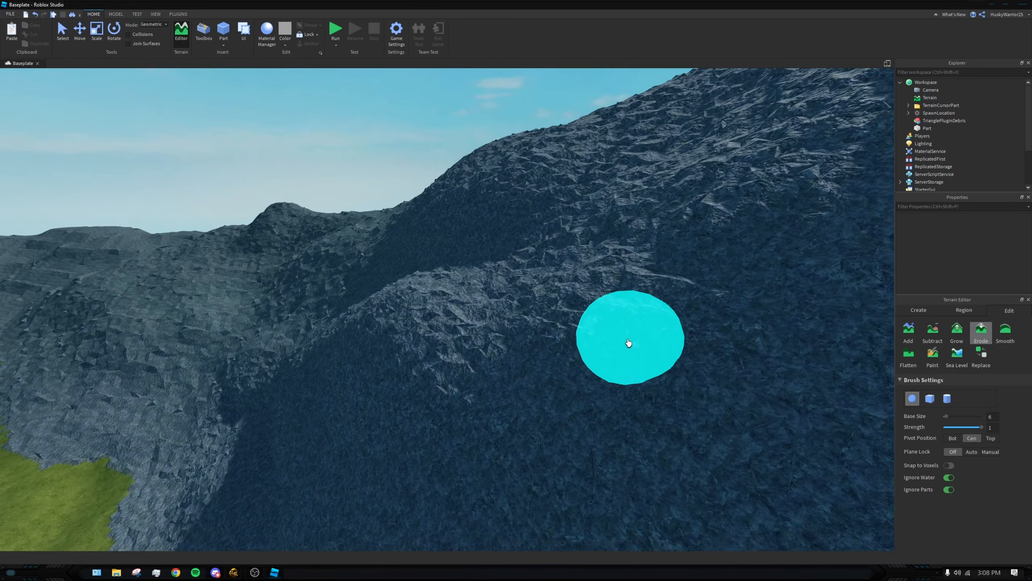
{"action": "left_click", "coordinate": [953, 417]}
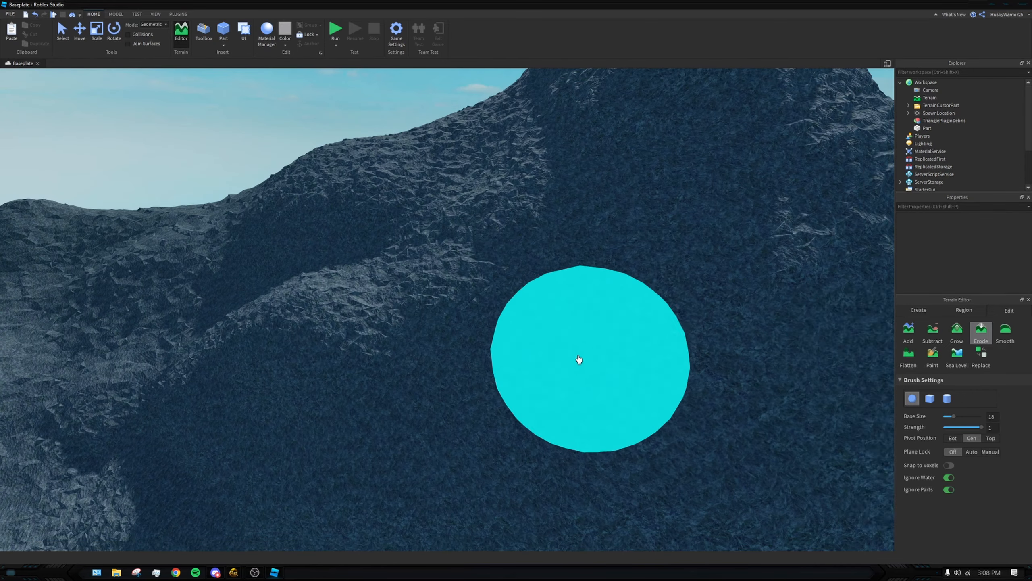
{"action": "scroll", "coordinate": [577, 358], "scroll_direction": "down", "scroll_amount": 5}
{"action": "scroll", "coordinate": [539, 318], "scroll_direction": "down", "scroll_amount": 3}
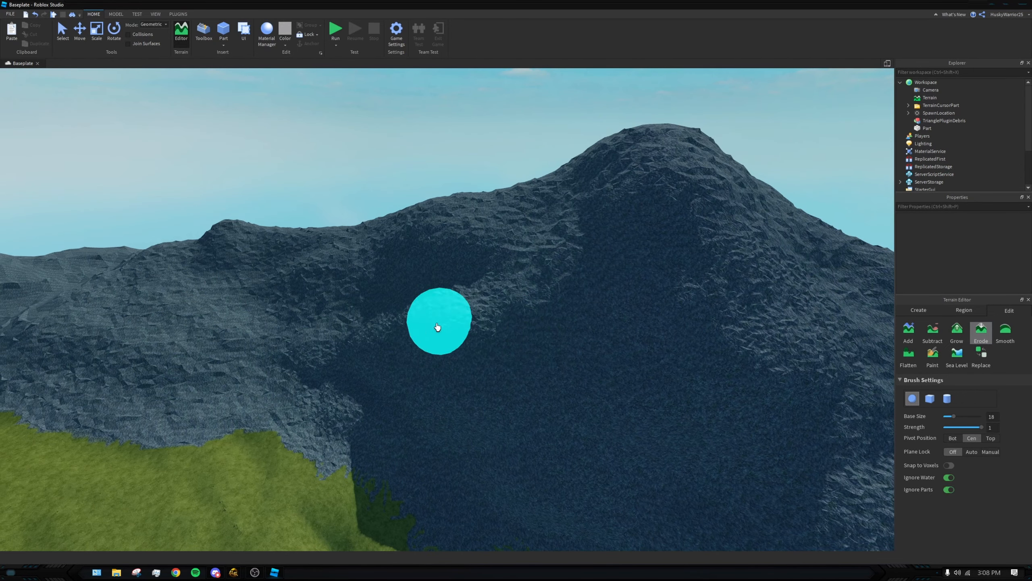
{"action": "scroll", "coordinate": [467, 337], "scroll_direction": "down", "scroll_amount": 2}
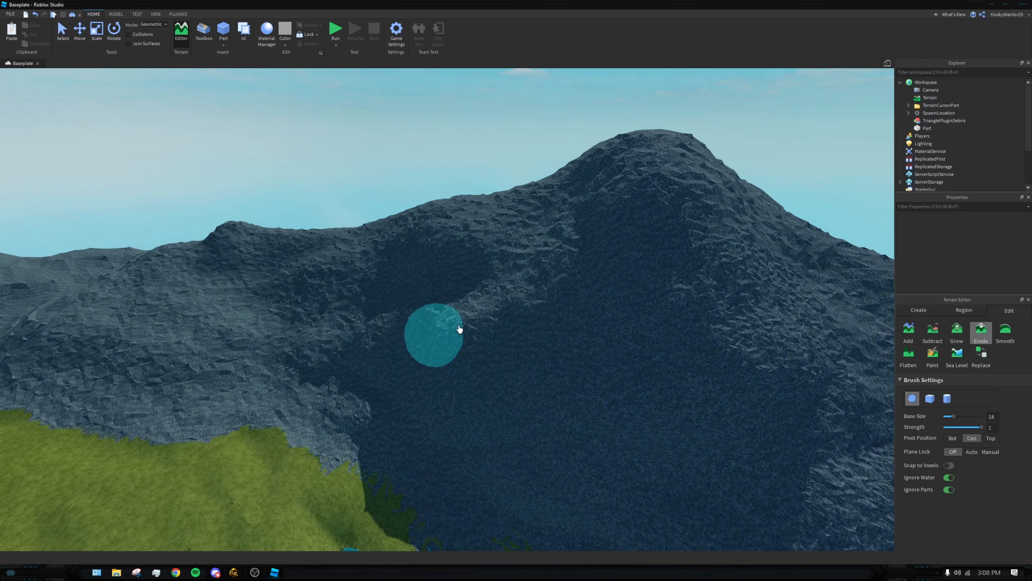
{"action": "right_click_drag", "start_coordinate": [397, 366], "coordinate": [479, 354]}
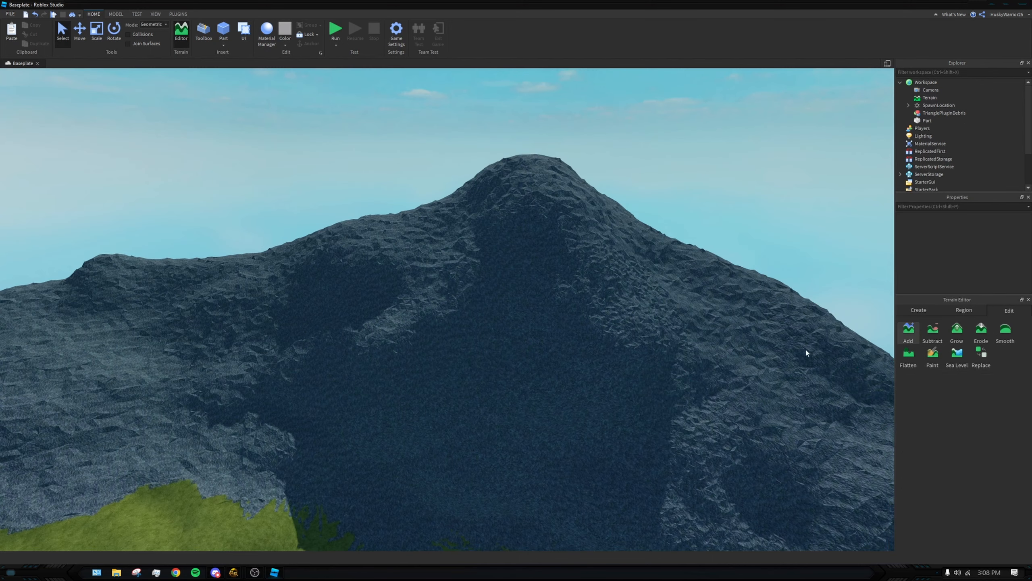
Step: Continue eroding the mountain with the Erode brush across its lower front face and along the right-hand slope
{"action": "left_click", "coordinate": [981, 336]}
{"action": "scroll", "coordinate": [595, 313], "scroll_direction": "up", "scroll_amount": 1}
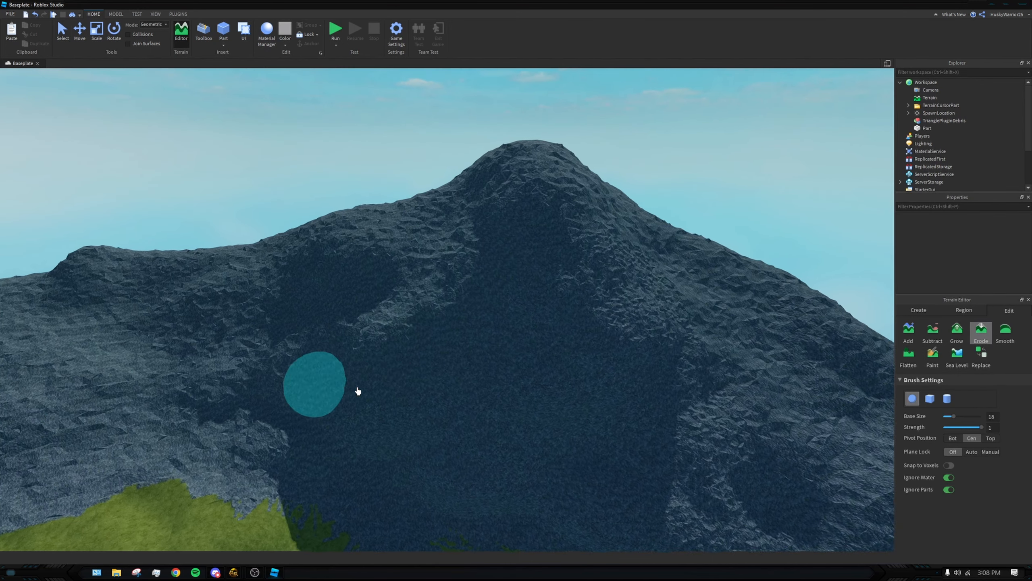
{"action": "right_click_drag", "start_coordinate": [452, 452], "coordinate": [484, 376]}
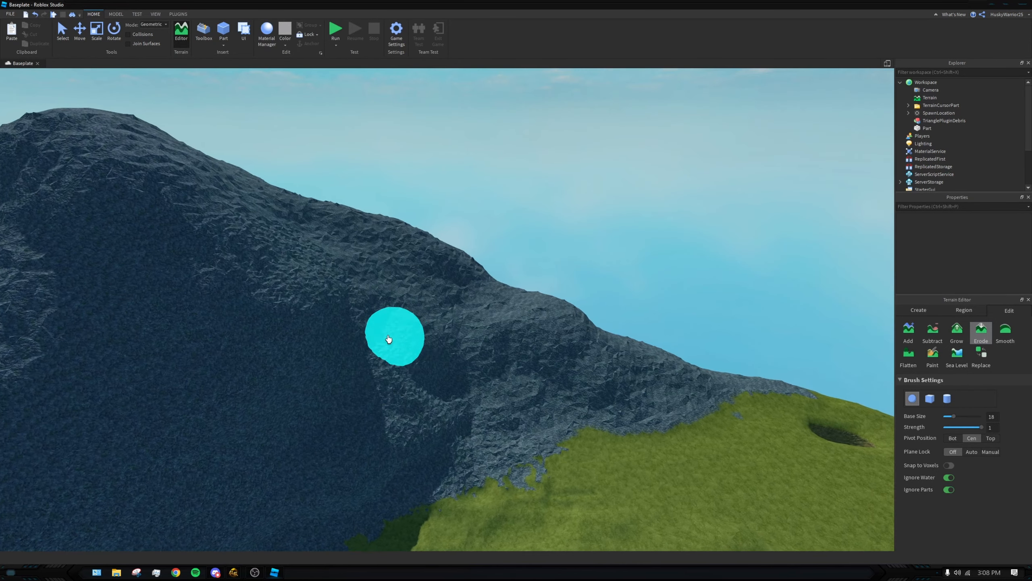
{"action": "right_click_drag", "start_coordinate": [392, 341], "coordinate": [361, 279]}
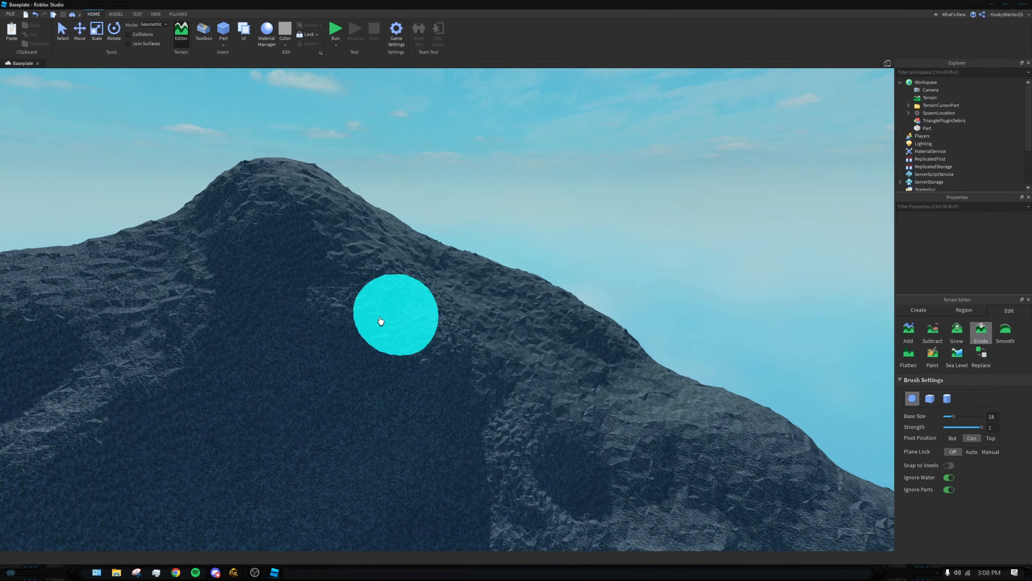
{"action": "key", "text": "w"}
{"action": "key", "text": "d"}
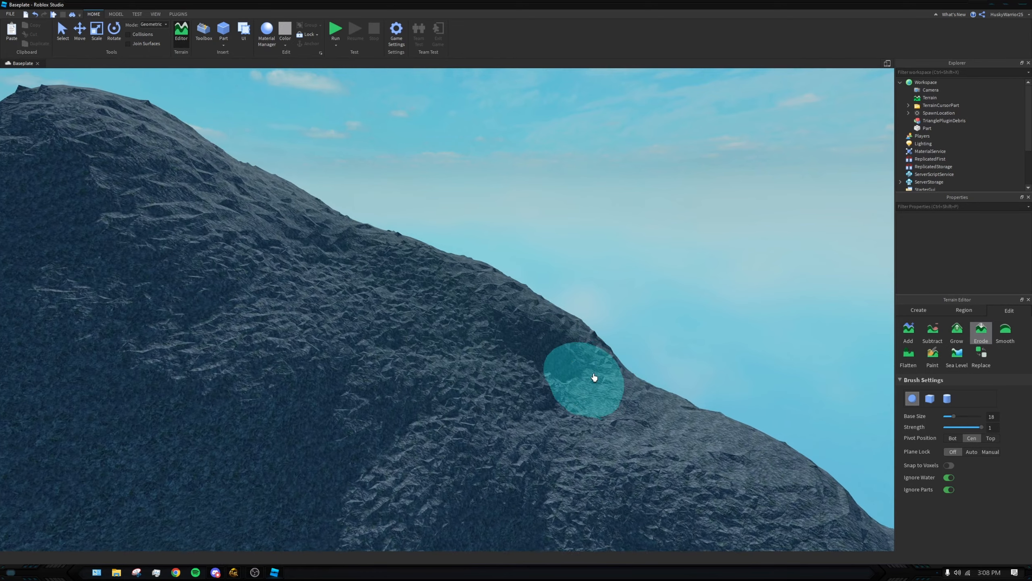
{"action": "mouse_move", "coordinate": [530, 330]}
{"action": "right_mouse_down"}
{"action": "mouse_move", "coordinate": [565, 323]}
{"action": "mouse_move", "coordinate": [549, 323]}
{"action": "mouse_move", "coordinate": [573, 335]}
{"action": "mouse_move", "coordinate": [533, 345]}
{"action": "right_mouse_up"}
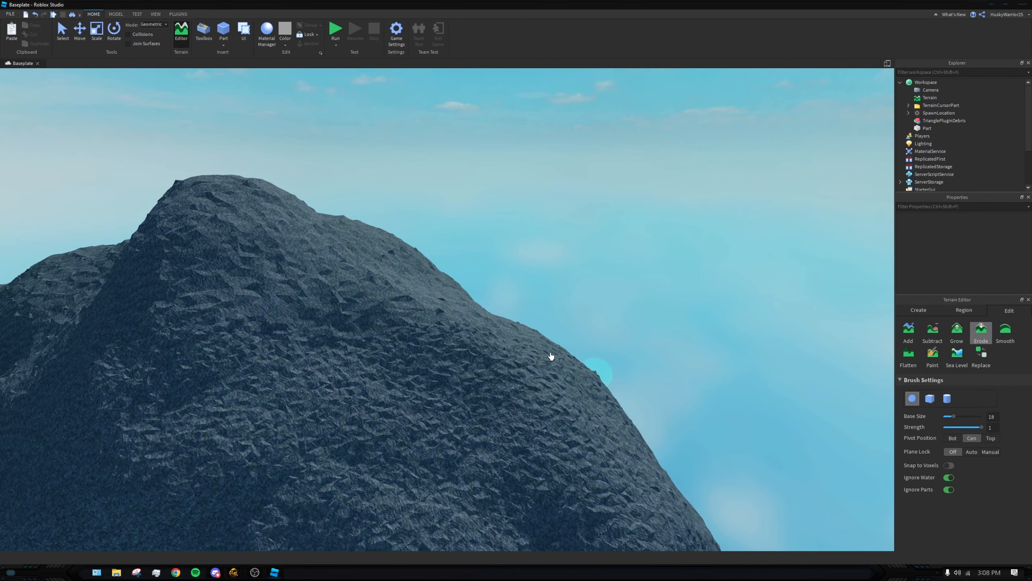
Step: Erode the mountain's upper ridge to roughen its skyline
{"action": "right_click_drag", "start_coordinate": [440, 307], "coordinate": [592, 326]}
{"action": "key", "text": "w"}
{"action": "key", "text": "w"}
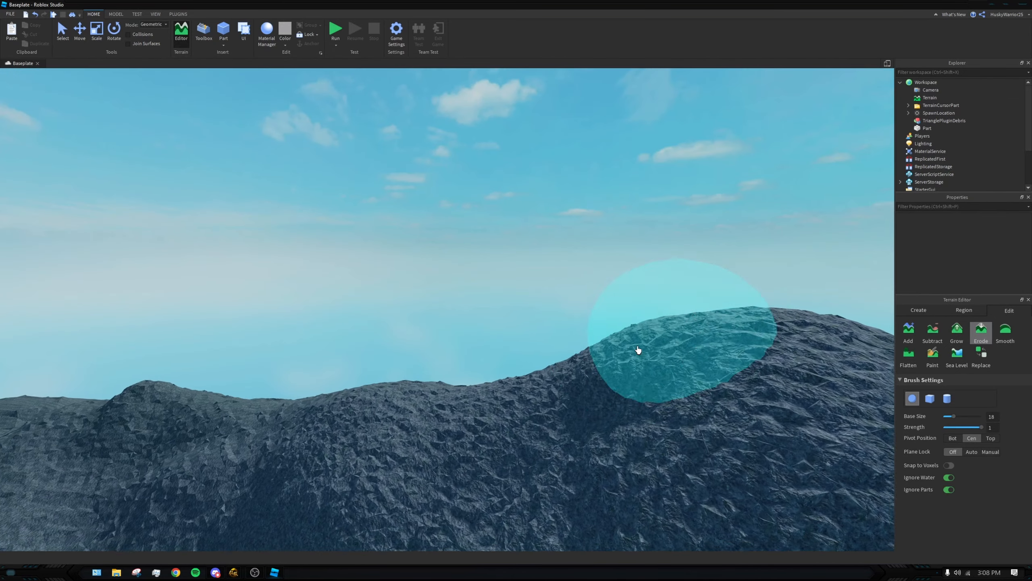
{"action": "right_click_drag", "start_coordinate": [638, 352], "coordinate": [555, 372]}
{"action": "mouse_move", "coordinate": [464, 355]}
{"action": "right_mouse_down"}
{"action": "mouse_move", "coordinate": [470, 362]}
{"action": "mouse_move", "coordinate": [486, 309]}
{"action": "mouse_move", "coordinate": [557, 327]}
{"action": "mouse_move", "coordinate": [498, 341]}
{"action": "right_mouse_up"}
{"action": "key", "text": "w"}
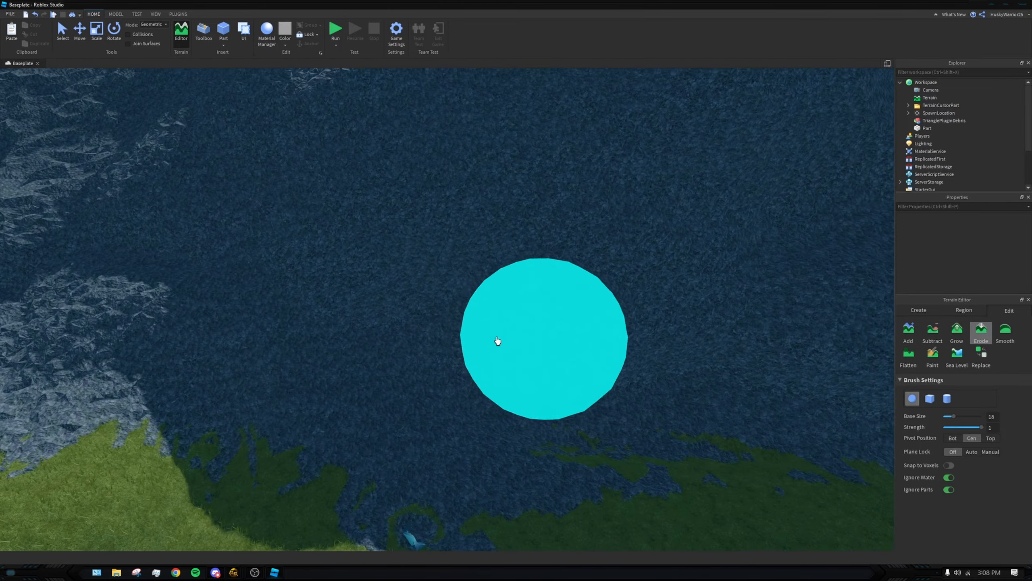
Step: Reduce the Erode brush to base size 15 and hollow out a cave opening low in the mountain's front face
{"action": "key", "text": "s"}
{"action": "mouse_move", "coordinate": [498, 341]}
{"action": "left_mouse_down"}
{"action": "mouse_move", "coordinate": [428, 272]}
{"action": "mouse_move", "coordinate": [417, 300]}
{"action": "mouse_move", "coordinate": [536, 325]}
{"action": "left_mouse_up"}
{"action": "key", "text": "w"}
{"action": "key", "text": "a"}
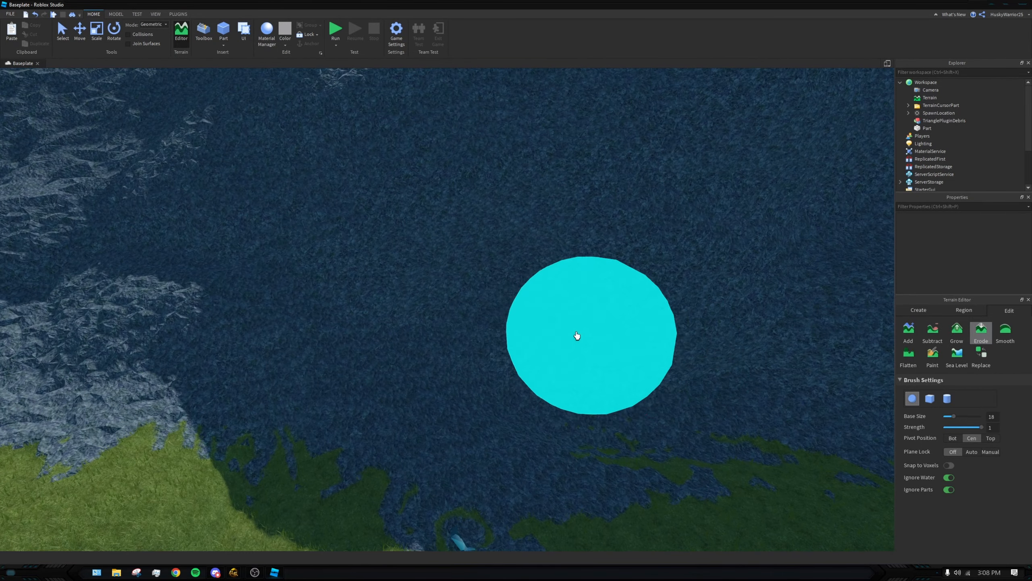
{"action": "key", "text": "w"}
{"action": "left_click_drag", "start_coordinate": [596, 355], "coordinate": [500, 281]}
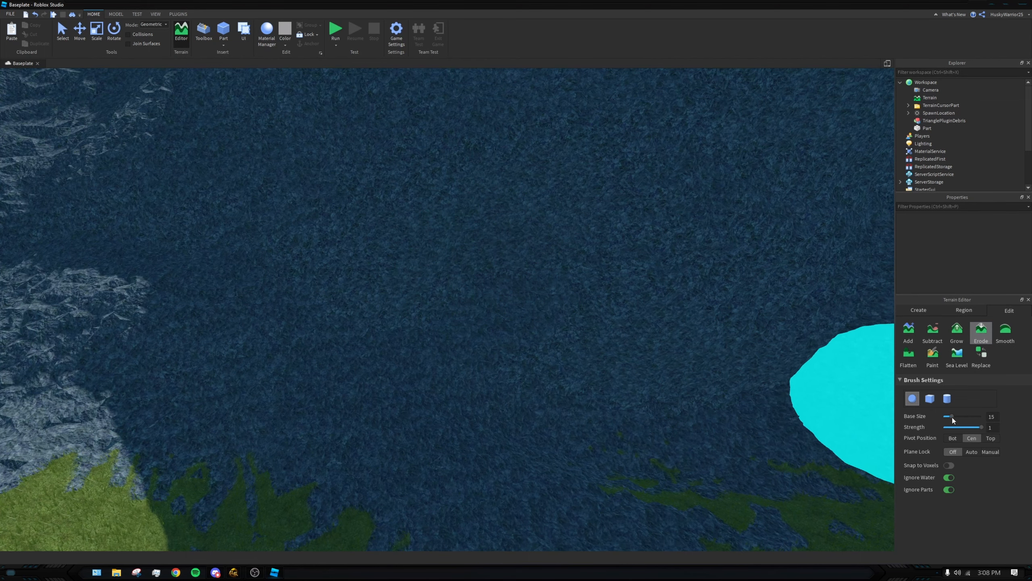
{"action": "right_click_drag", "start_coordinate": [504, 352], "coordinate": [525, 348]}
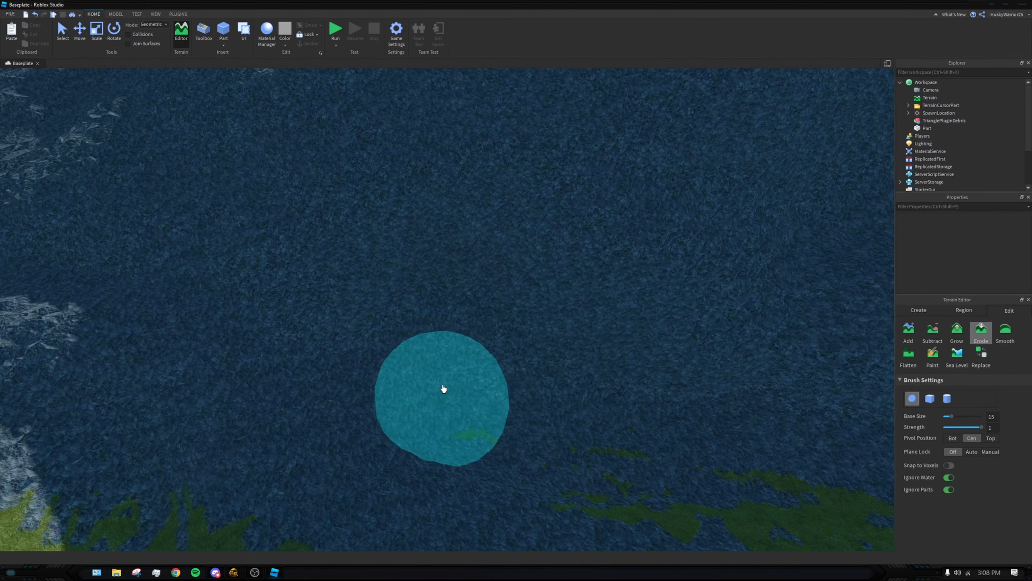
{"action": "scroll", "coordinate": [610, 334], "scroll_direction": "up", "scroll_amount": 2}
{"action": "mouse_move", "coordinate": [626, 342]}
{"action": "left_mouse_down"}
{"action": "mouse_move", "coordinate": [535, 341]}
{"action": "mouse_move", "coordinate": [623, 337]}
{"action": "mouse_move", "coordinate": [469, 302]}
{"action": "left_mouse_up"}
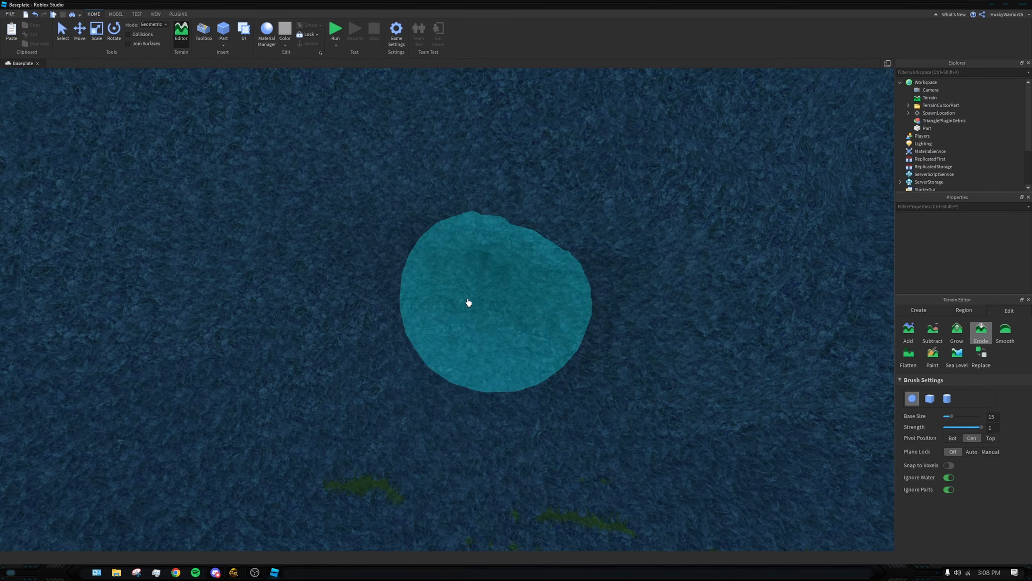
{"action": "left_click_drag", "start_coordinate": [353, 333], "coordinate": [587, 365]}
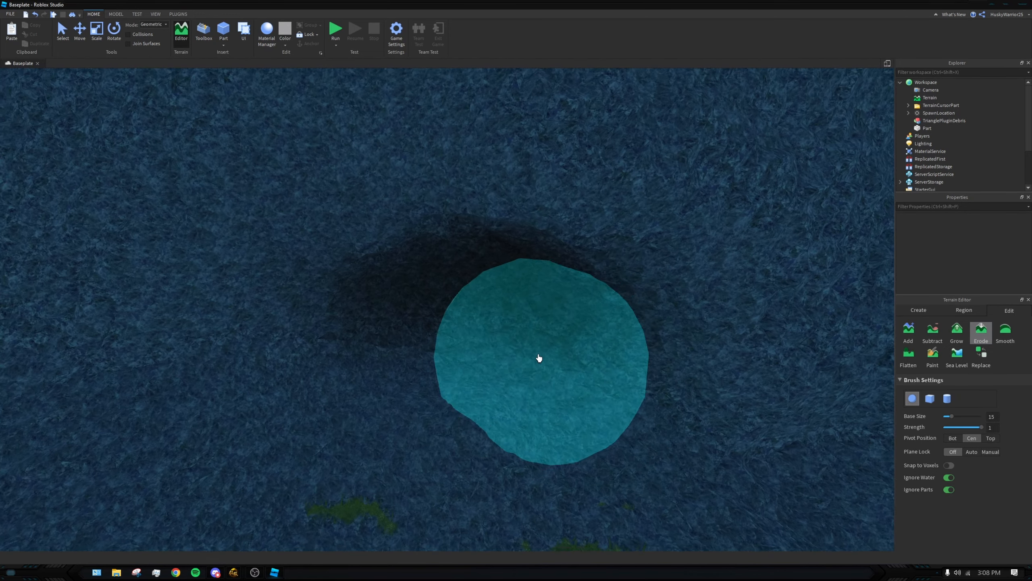
{"action": "scroll", "coordinate": [537, 339], "scroll_direction": "up", "scroll_amount": 5}
{"action": "scroll", "coordinate": [226, 355], "scroll_direction": "down", "scroll_amount": 5}
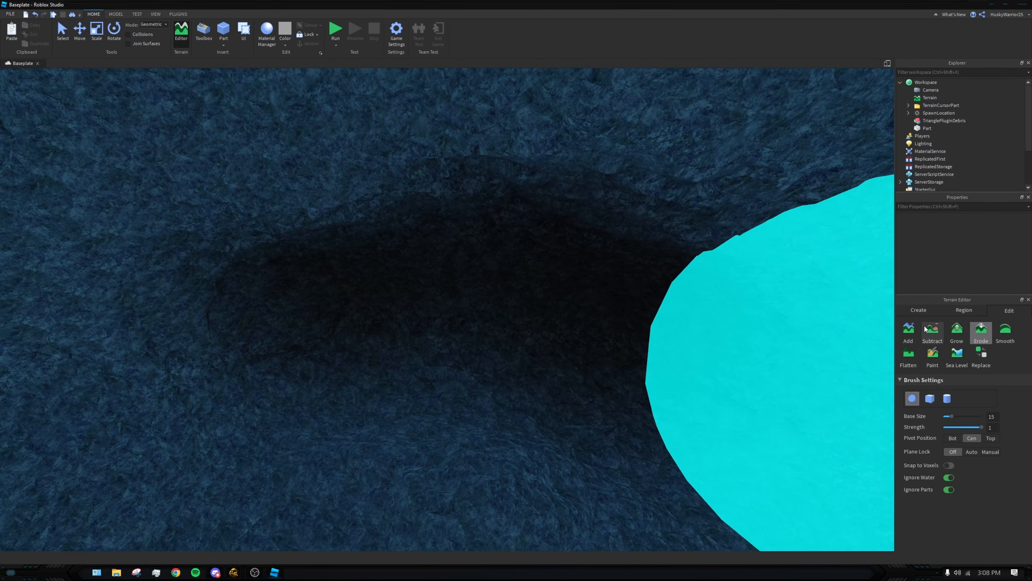
{"action": "left_click", "coordinate": [932, 332]}
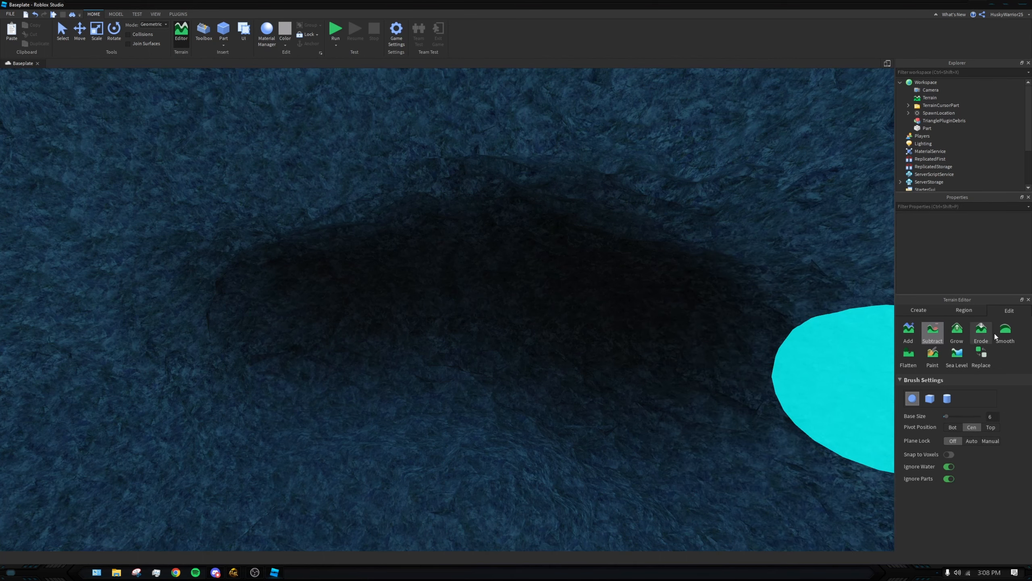
{"action": "left_click", "coordinate": [1003, 332]}
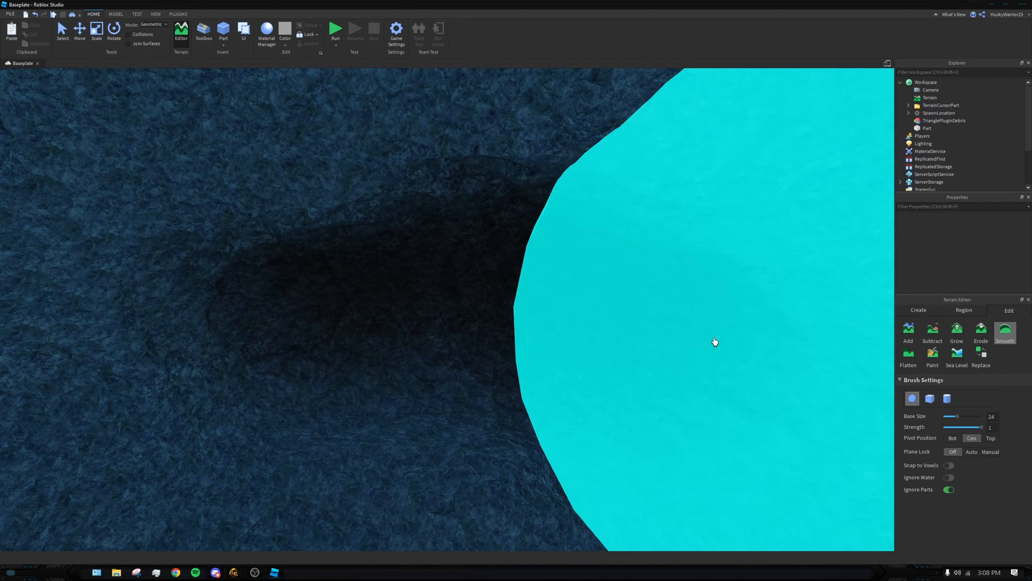
{"action": "left_click", "coordinate": [979, 332]}
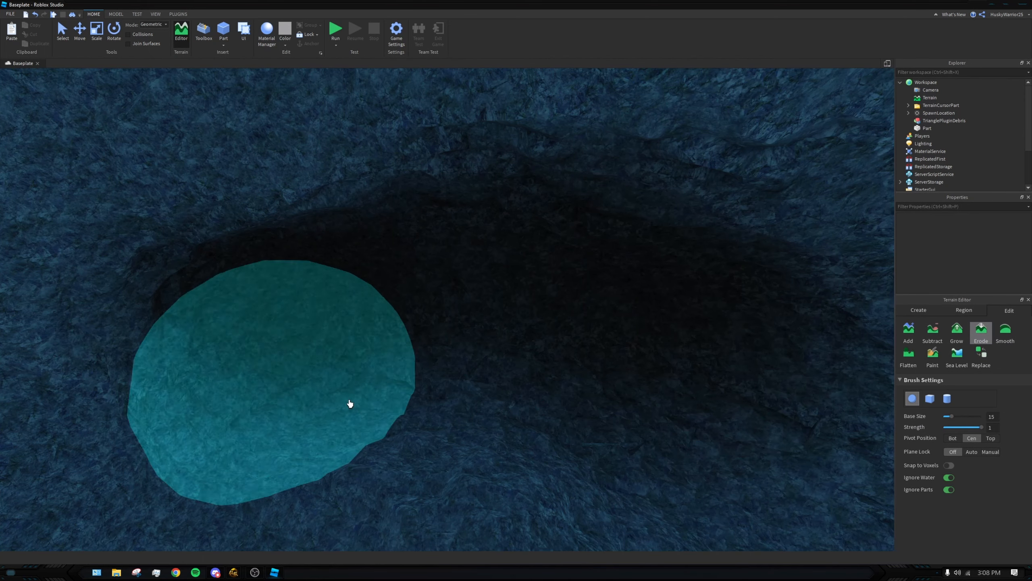
Step: Widen and deepen the cave with the Erode brush, carving its floor down to the grass
{"action": "scroll", "coordinate": [641, 370], "scroll_direction": "down", "scroll_amount": 4}
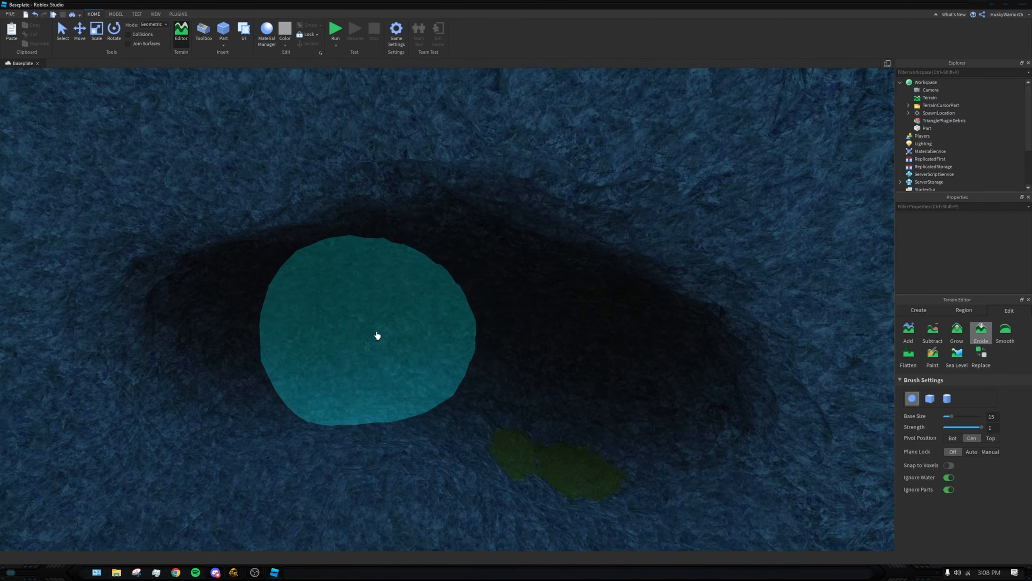
{"action": "right_click_drag", "start_coordinate": [429, 387], "coordinate": [522, 347]}
{"action": "mouse_move", "coordinate": [522, 347]}
{"action": "left_mouse_down"}
{"action": "mouse_move", "coordinate": [426, 406]}
{"action": "mouse_move", "coordinate": [619, 399]}
{"action": "left_mouse_up"}
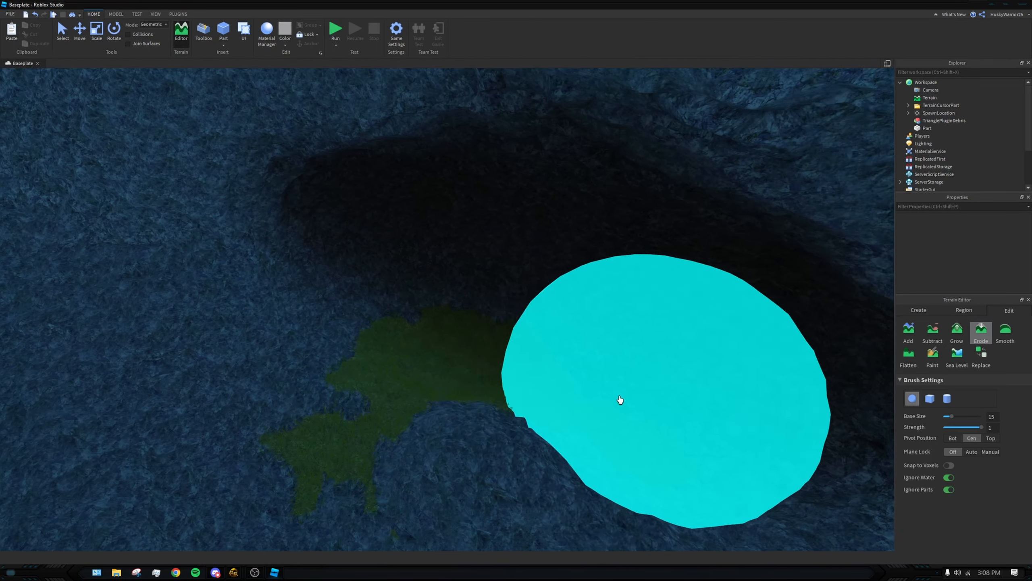
{"action": "right_click_drag", "start_coordinate": [619, 400], "coordinate": [440, 418]}
{"action": "mouse_move", "coordinate": [440, 418]}
{"action": "left_mouse_down"}
{"action": "mouse_move", "coordinate": [541, 328]}
{"action": "mouse_move", "coordinate": [622, 317]}
{"action": "mouse_move", "coordinate": [580, 266]}
{"action": "mouse_move", "coordinate": [594, 234]}
{"action": "mouse_move", "coordinate": [369, 238]}
{"action": "mouse_move", "coordinate": [666, 251]}
{"action": "mouse_move", "coordinate": [560, 274]}
{"action": "mouse_move", "coordinate": [557, 326]}
{"action": "left_mouse_up"}
{"action": "key", "text": "w"}
{"action": "key", "text": "w"}
{"action": "key", "text": "w"}
{"action": "mouse_move", "coordinate": [641, 324]}
{"action": "left_mouse_down"}
{"action": "mouse_move", "coordinate": [673, 331]}
{"action": "mouse_move", "coordinate": [441, 342]}
{"action": "mouse_move", "coordinate": [503, 330]}
{"action": "mouse_move", "coordinate": [490, 341]}
{"action": "mouse_move", "coordinate": [407, 334]}
{"action": "mouse_move", "coordinate": [505, 304]}
{"action": "mouse_move", "coordinate": [555, 316]}
{"action": "mouse_move", "coordinate": [583, 337]}
{"action": "mouse_move", "coordinate": [476, 341]}
{"action": "left_mouse_up"}
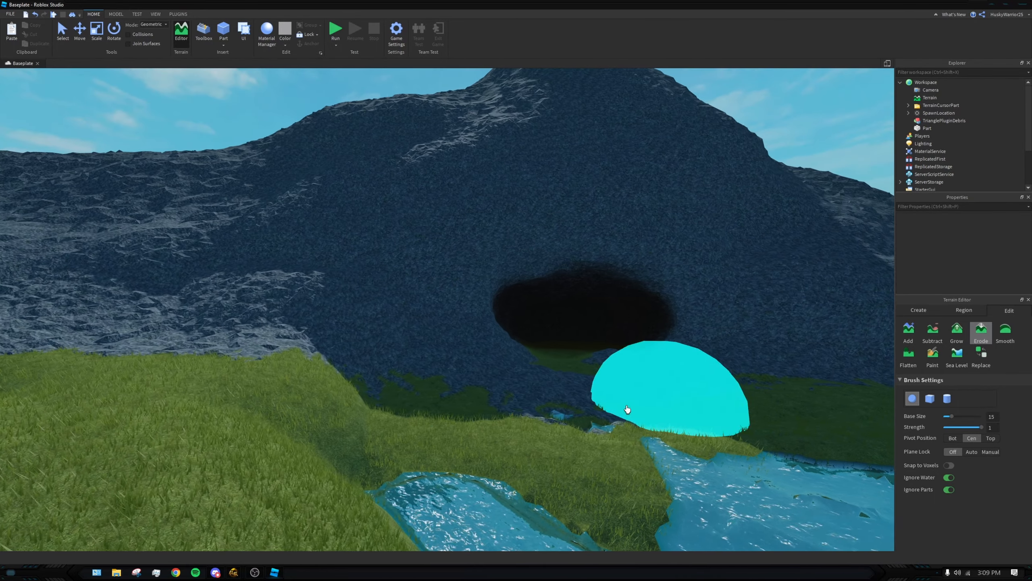
Step: Erode the rock to the left of the cave mouth to extend the opening sideways
{"action": "key", "text": "w"}
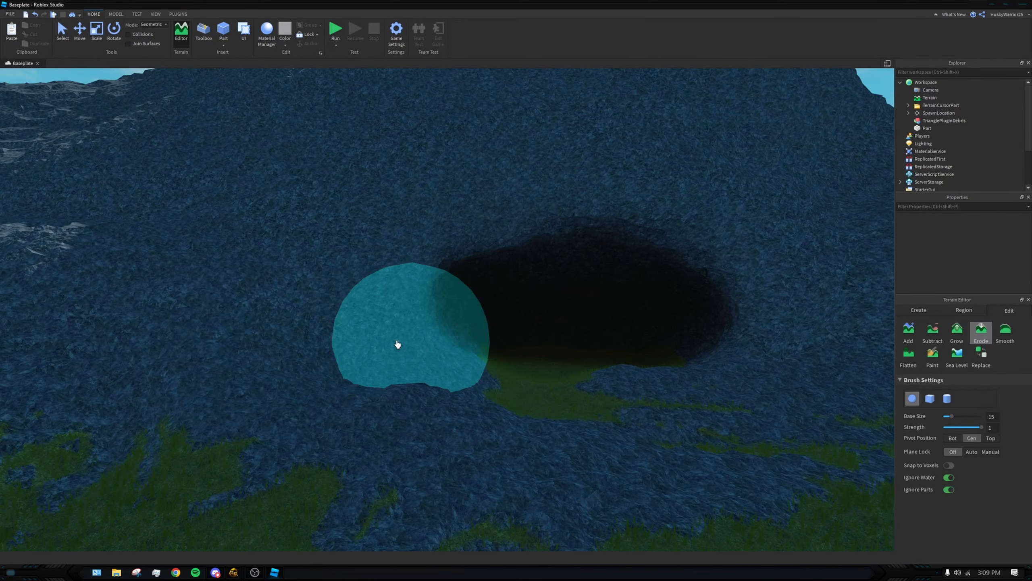
{"action": "key", "text": "s"}
{"action": "mouse_move", "coordinate": [398, 344]}
{"action": "left_mouse_down"}
{"action": "mouse_move", "coordinate": [463, 328]}
{"action": "mouse_move", "coordinate": [348, 337]}
{"action": "left_mouse_up"}
{"action": "key", "text": "w"}
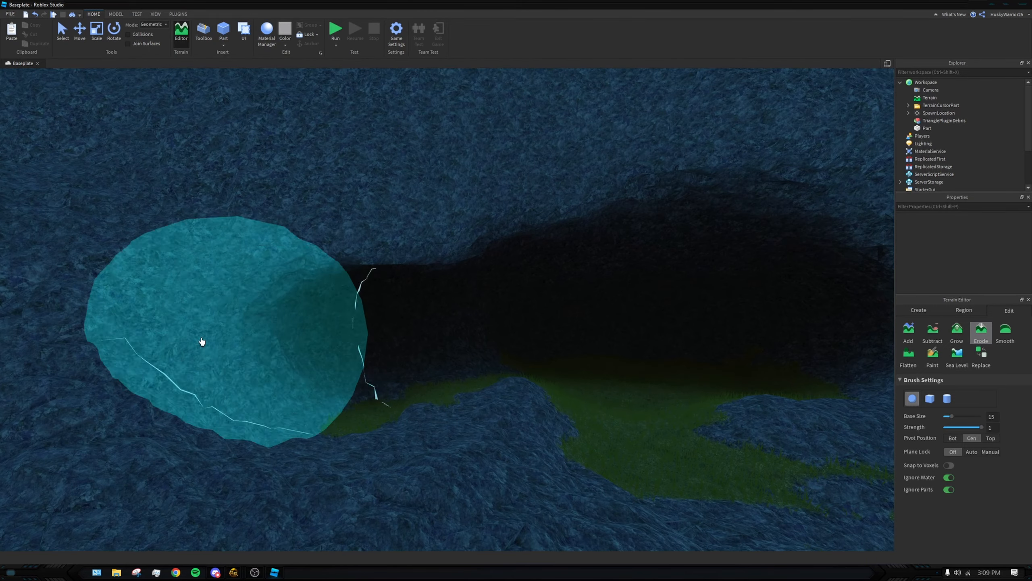
Step: Carve a second hollow to the right of the cave mouth and erode the cave's inner walls
{"action": "key", "text": "s"}
{"action": "key", "text": "d"}
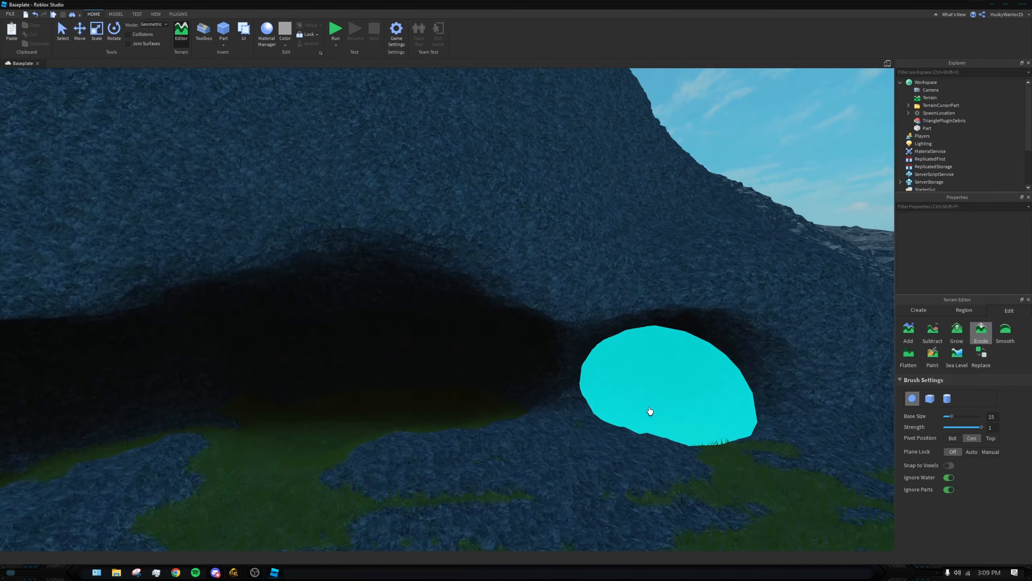
{"action": "key", "text": "w"}
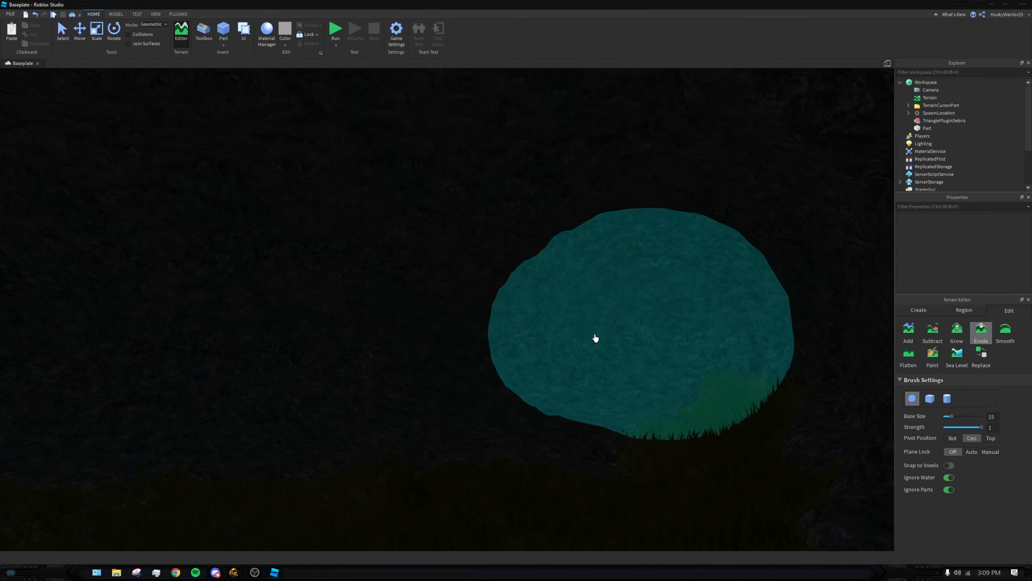
{"action": "left_click_drag", "start_coordinate": [692, 323], "coordinate": [676, 351]}
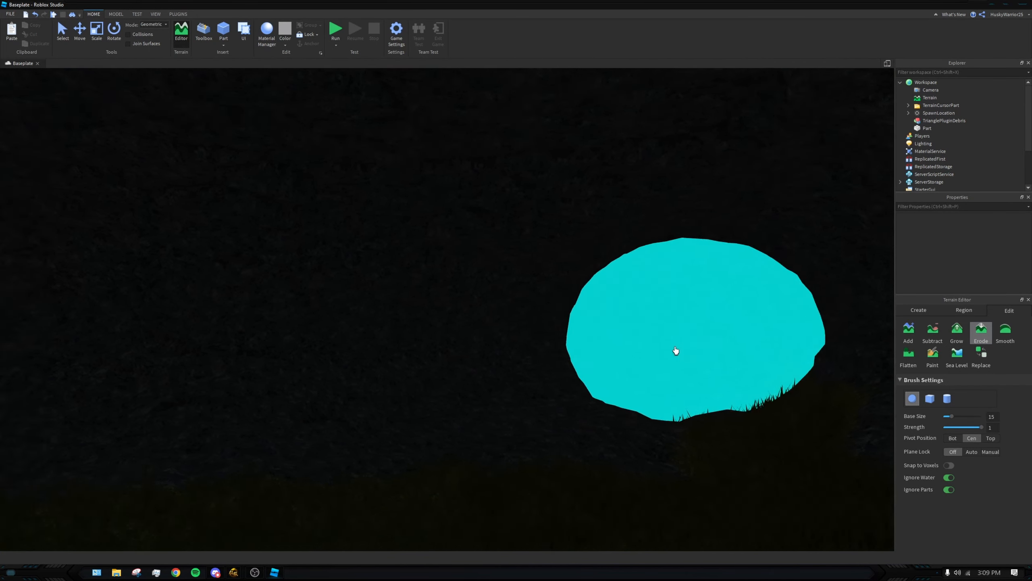
{"action": "right_click_drag", "start_coordinate": [675, 351], "coordinate": [429, 329]}
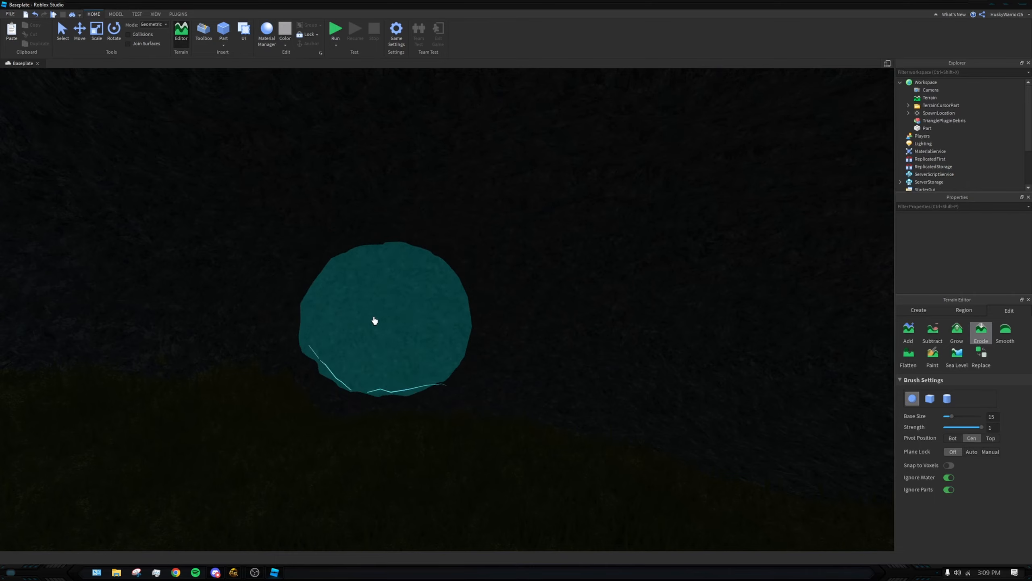
{"action": "key", "text": "s"}
{"action": "key", "text": "s"}
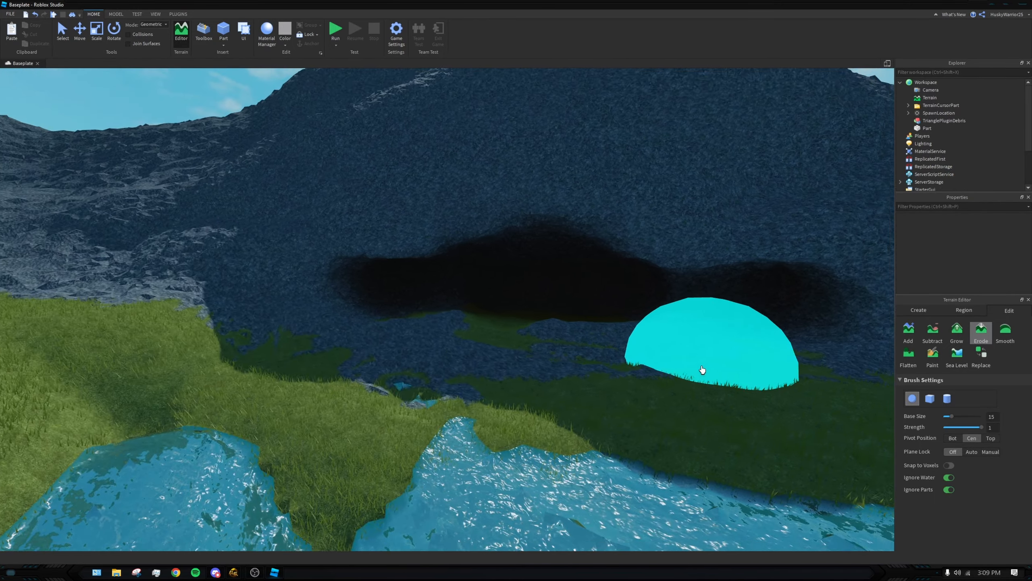
Step: Switch to the Grow brush at base size 8 and build a rock bulge down from the cave's ceiling left of the main opening
{"action": "key", "text": "d"}
{"action": "key", "text": "w"}
{"action": "left_click", "coordinate": [956, 337]}
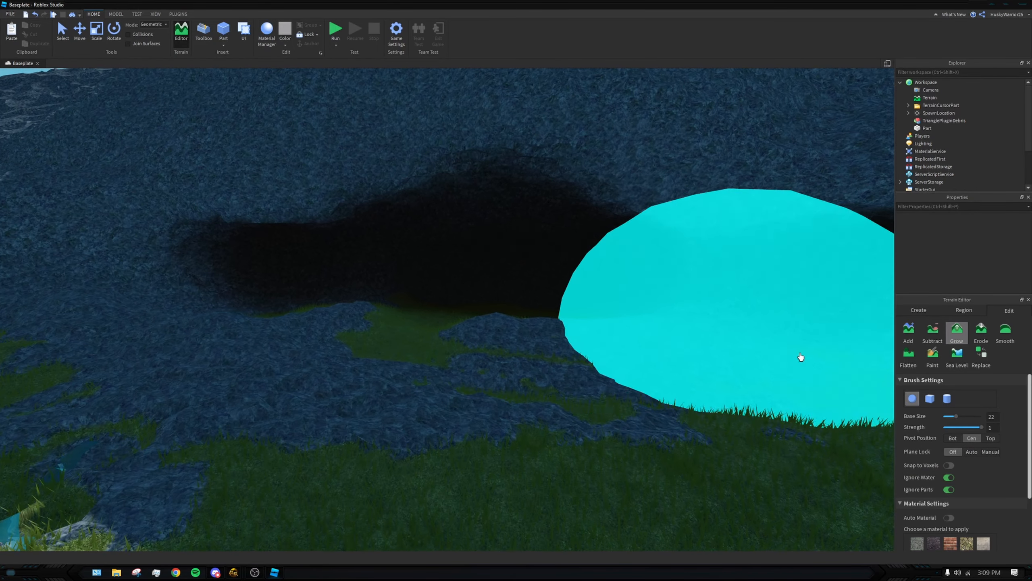
{"action": "key", "text": "w"}
{"action": "right_click_drag", "start_coordinate": [479, 308], "coordinate": [479, 304]}
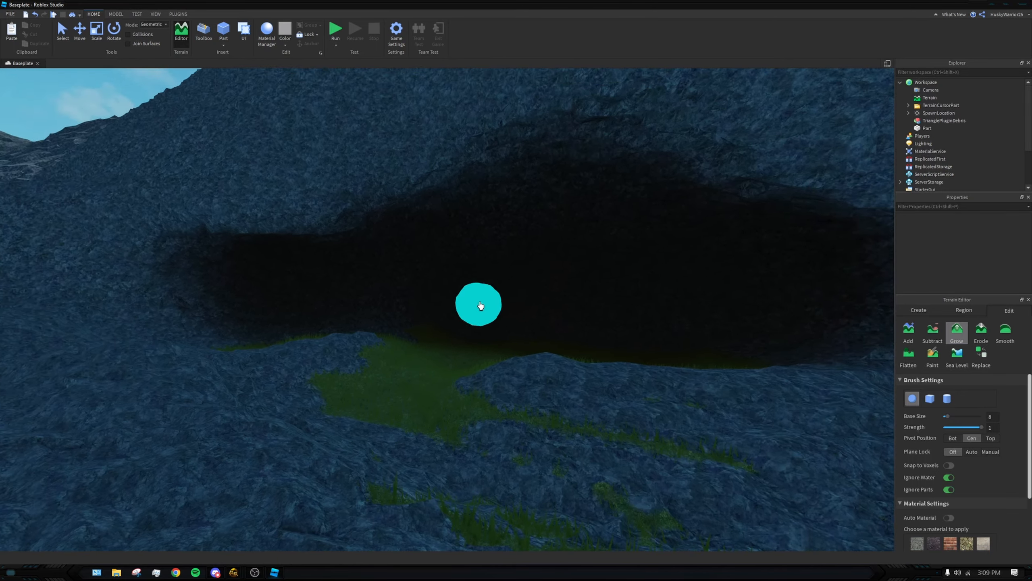
{"action": "key", "text": "w"}
{"action": "mouse_move", "coordinate": [482, 244]}
{"action": "left_mouse_down"}
{"action": "mouse_move", "coordinate": [486, 234]}
{"action": "mouse_move", "coordinate": [477, 344]}
{"action": "mouse_move", "coordinate": [523, 350]}
{"action": "mouse_move", "coordinate": [455, 260]}
{"action": "left_mouse_up"}
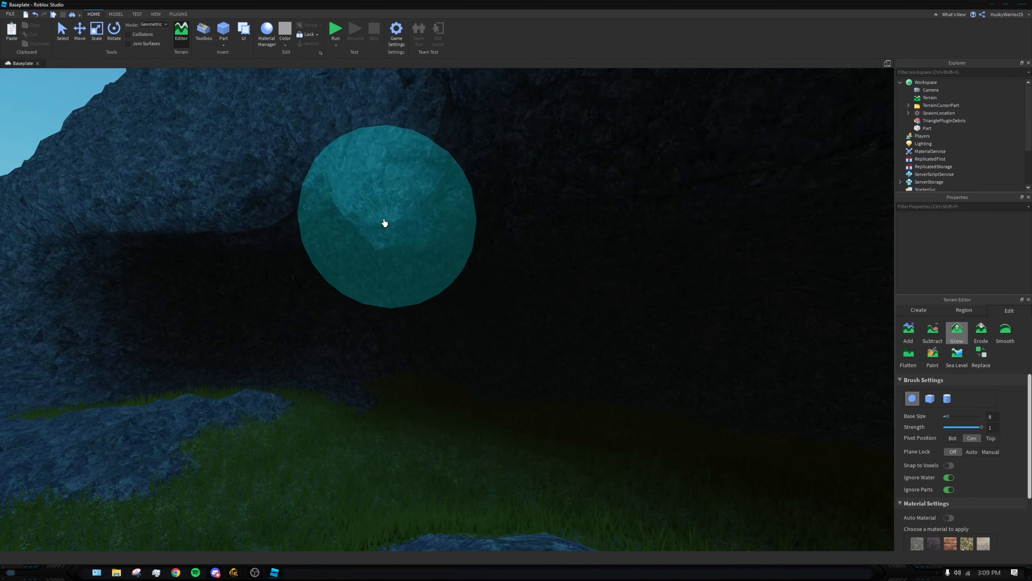
{"action": "left_click_drag", "start_coordinate": [388, 232], "coordinate": [390, 233]}
{"action": "right_click_drag", "start_coordinate": [390, 234], "coordinate": [463, 228]}
{"action": "mouse_move", "coordinate": [391, 233]}
{"action": "left_mouse_down"}
{"action": "mouse_move", "coordinate": [463, 228]}
{"action": "mouse_move", "coordinate": [483, 405]}
{"action": "left_mouse_up"}
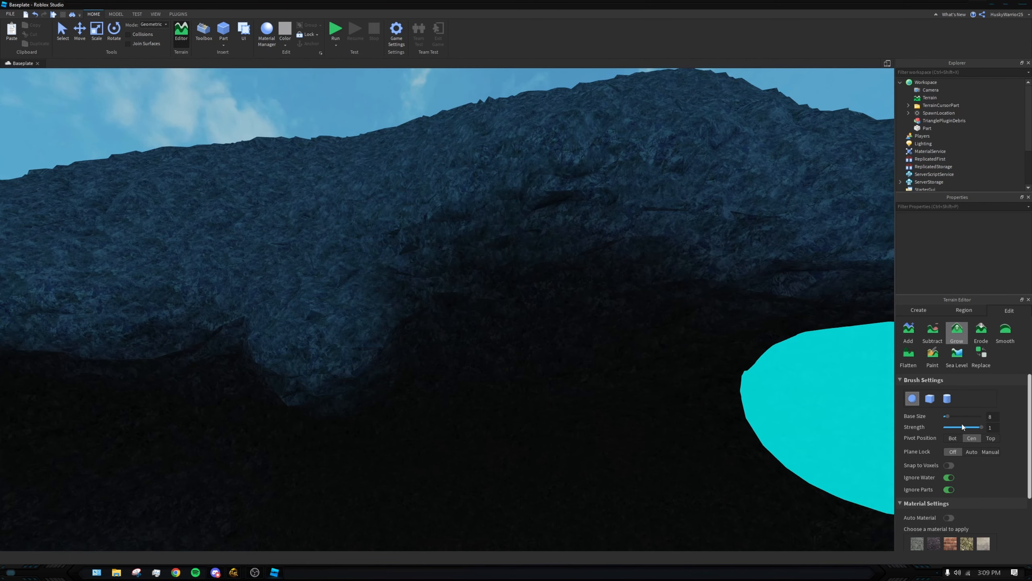
Step: Reduce the Grow brush to base size 6 and extend the ceiling bulge downward into a thick stalactite
{"action": "left_click_drag", "start_coordinate": [947, 417], "coordinate": [947, 418]}
{"action": "key", "text": "w"}
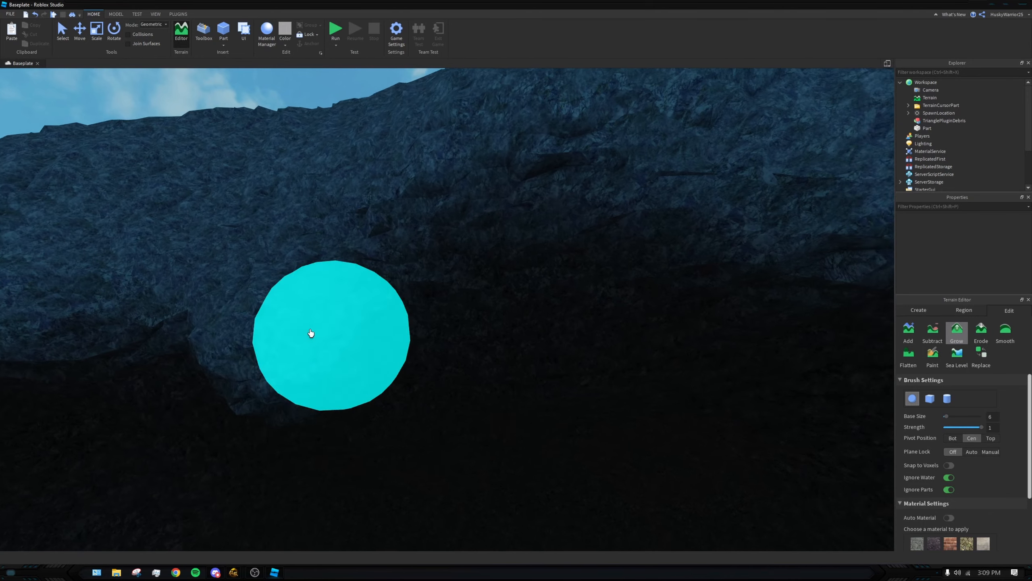
{"action": "key", "text": "s"}
{"action": "key", "text": "a"}
{"action": "left_click_drag", "start_coordinate": [382, 404], "coordinate": [388, 445]}
{"action": "right_click_drag", "start_coordinate": [433, 374], "coordinate": [433, 373]}
{"action": "left_click_drag", "start_coordinate": [411, 292], "coordinate": [413, 309]}
{"action": "right_click_drag", "start_coordinate": [427, 332], "coordinate": [431, 304]}
{"action": "key", "text": "w"}
{"action": "key", "text": "s"}
{"action": "key", "text": "w"}
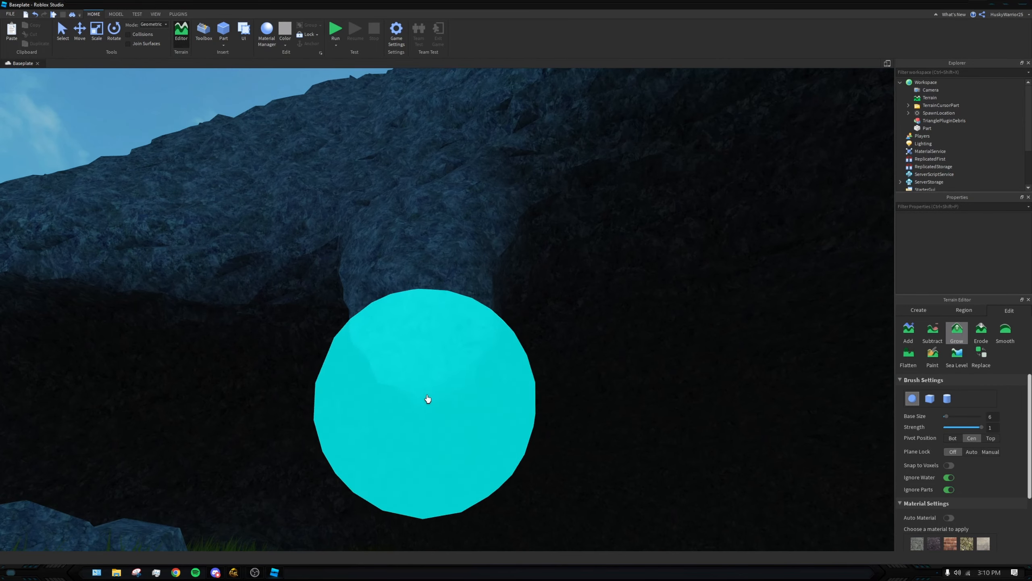
{"action": "left_click_drag", "start_coordinate": [426, 399], "coordinate": [435, 430]}
{"action": "key", "text": "w"}
{"action": "key", "text": "a"}
Step: Set the Grow brush to base size 1 and draw out a narrow pointed tip on the thick stalactite
{"action": "left_click_drag", "start_coordinate": [946, 416], "coordinate": [933, 419]}
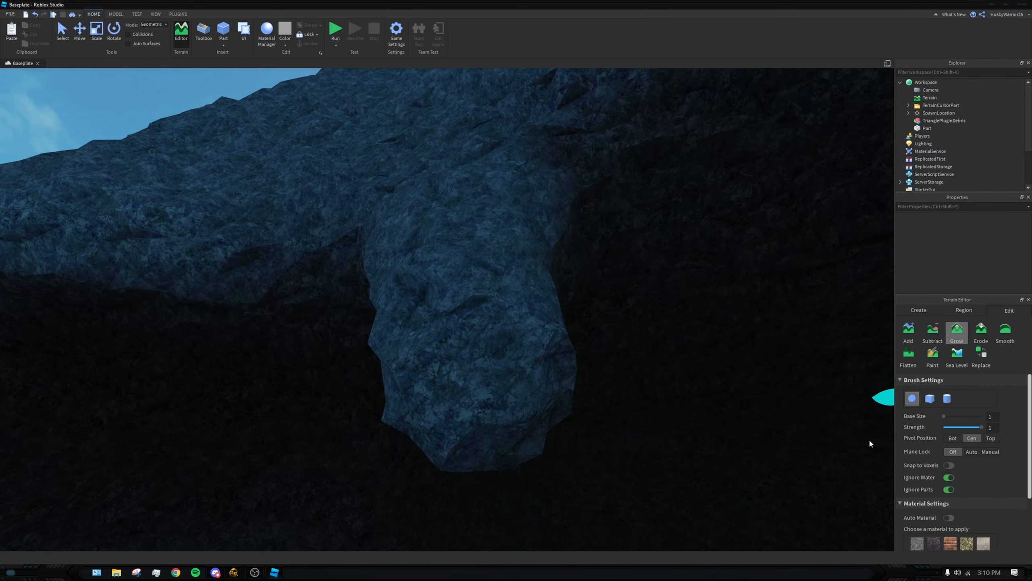
{"action": "left_click_drag", "start_coordinate": [506, 455], "coordinate": [482, 497]}
{"action": "right_click_drag", "start_coordinate": [523, 365], "coordinate": [523, 364]}
{"action": "key", "text": "w"}
{"action": "key", "text": "s"}
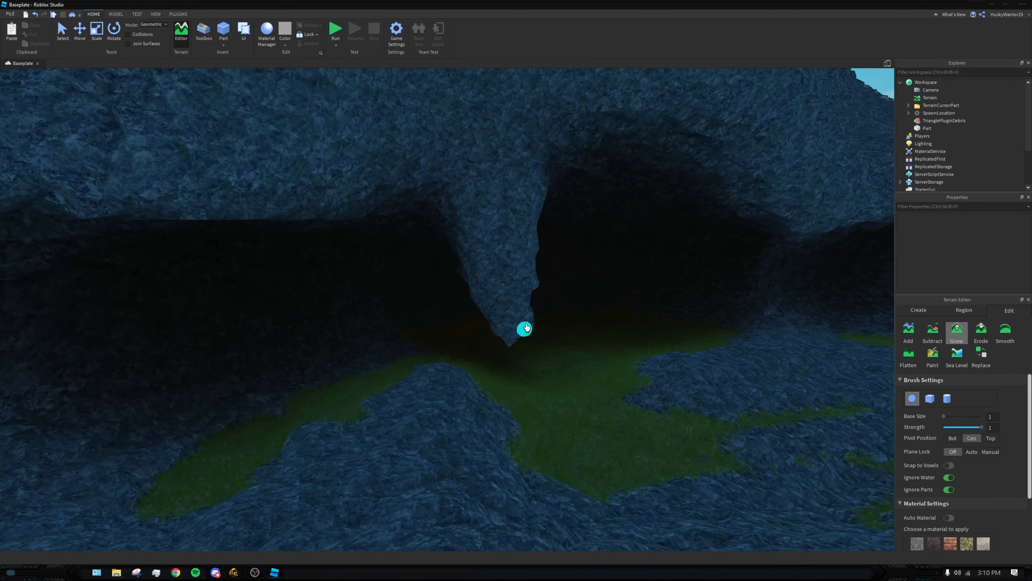
Step: Grow a smaller stalactite left of the thick one and add jagged rock along the ceiling on both sides of it
{"action": "right_click_drag", "start_coordinate": [553, 310], "coordinate": [553, 310]}
{"action": "key", "text": "w"}
{"action": "key", "text": "s"}
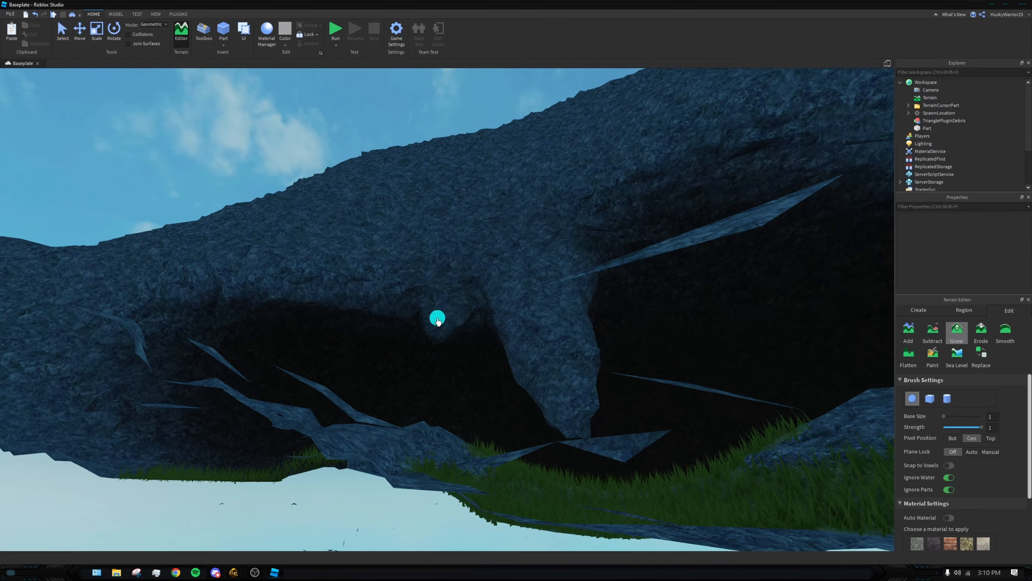
{"action": "key", "text": "w"}
{"action": "left_click_drag", "start_coordinate": [457, 299], "coordinate": [468, 342]}
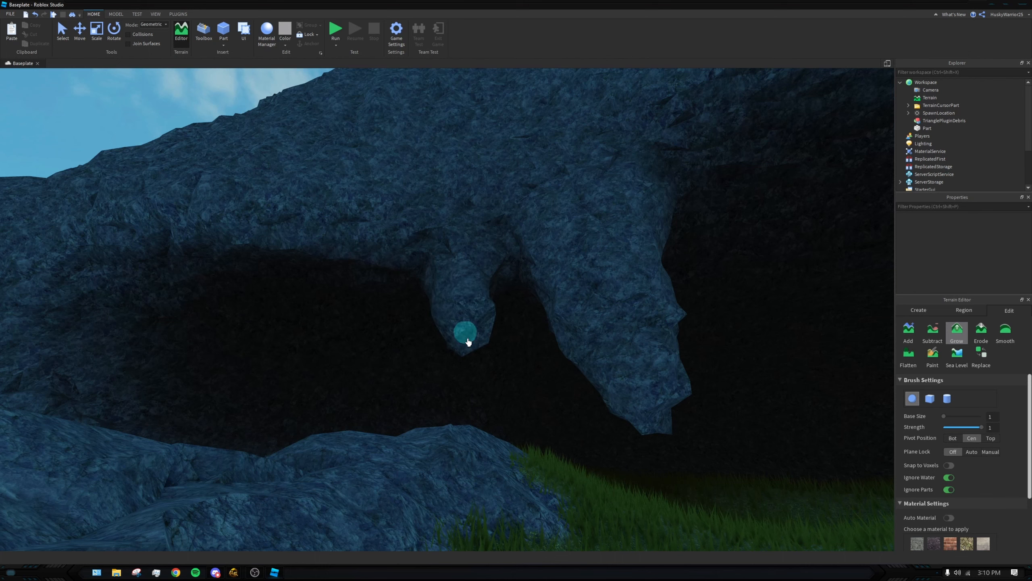
{"action": "left_click_drag", "start_coordinate": [422, 278], "coordinate": [487, 275]}
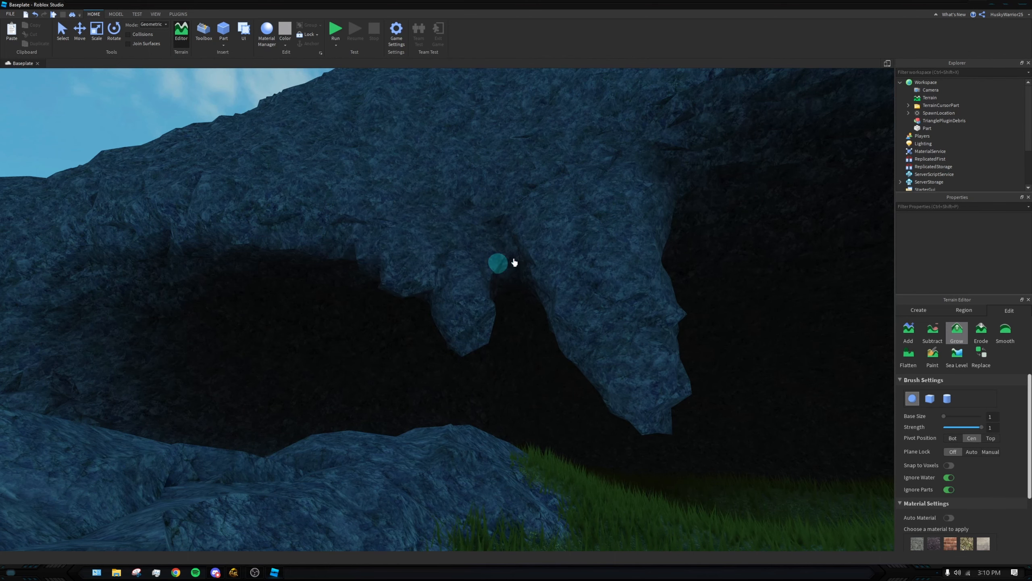
{"action": "key", "text": "w"}
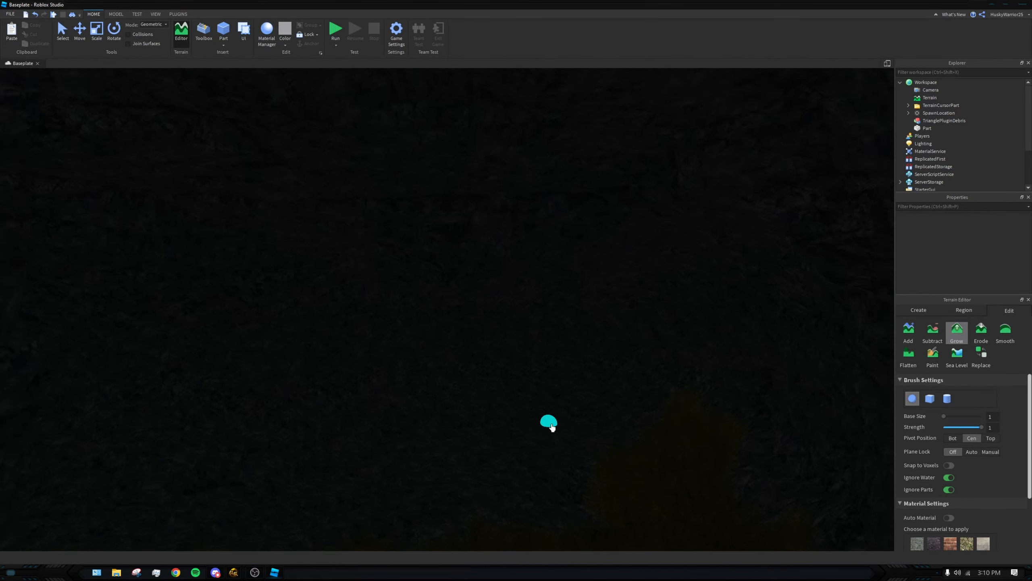
Step: Grow a thin rock column from ceiling to floor between the main cave and the right-hand hollow
{"action": "scroll", "coordinate": [538, 361], "scroll_direction": "down", "scroll_amount": 6}
{"action": "right_click_drag", "start_coordinate": [544, 351], "coordinate": [578, 341]}
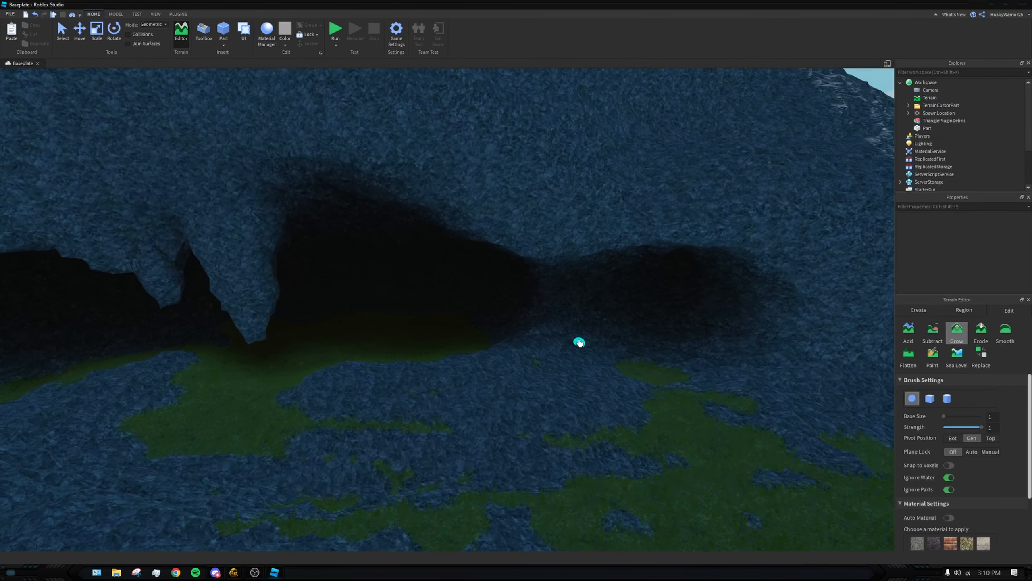
{"action": "scroll", "coordinate": [528, 293], "scroll_direction": "up", "scroll_amount": 5}
{"action": "right_click_drag", "start_coordinate": [511, 282], "coordinate": [506, 252]}
{"action": "left_click_drag", "start_coordinate": [445, 312], "coordinate": [477, 500]}
{"action": "scroll", "coordinate": [496, 427], "scroll_direction": "down", "scroll_amount": 2}
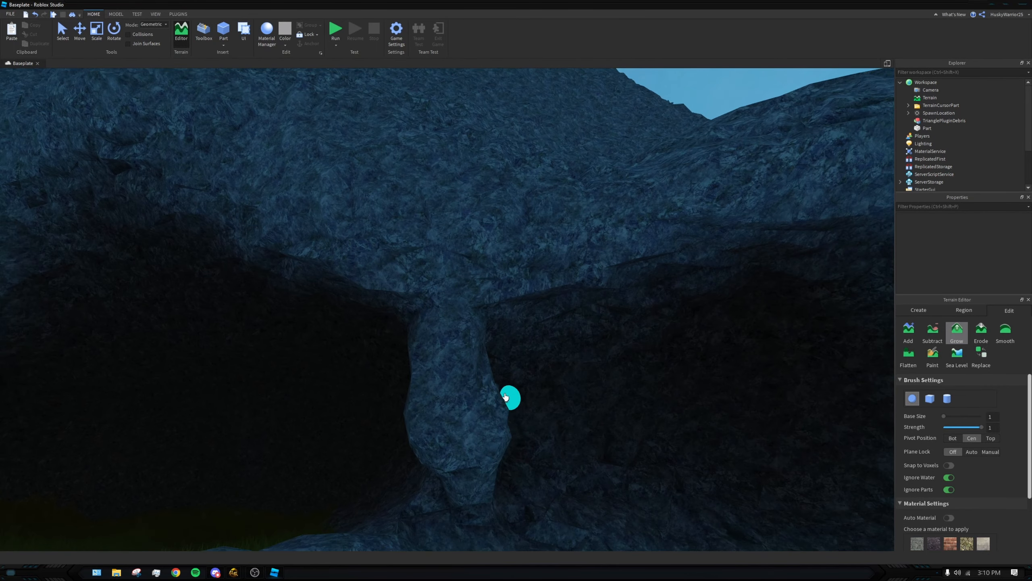
Step: Try to thicken the top of the dividing rock column with the Grow brush, and undo that growth
{"action": "right_click_drag", "start_coordinate": [507, 395], "coordinate": [520, 415]}
{"action": "mouse_move", "coordinate": [439, 301]}
{"action": "left_mouse_down"}
{"action": "mouse_move", "coordinate": [460, 230]}
{"action": "mouse_move", "coordinate": [453, 366]}
{"action": "left_mouse_up"}
{"action": "scroll", "coordinate": [447, 361], "scroll_direction": "down", "scroll_amount": 2}
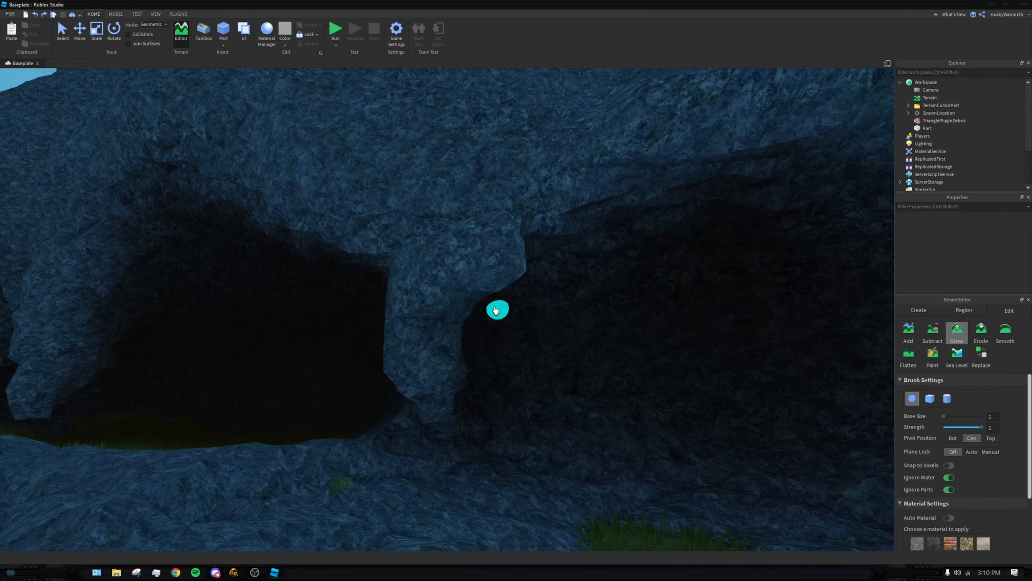
{"action": "key", "text": "ctrl+z"}
{"action": "scroll", "coordinate": [447, 359], "scroll_direction": "down", "scroll_amount": 2}
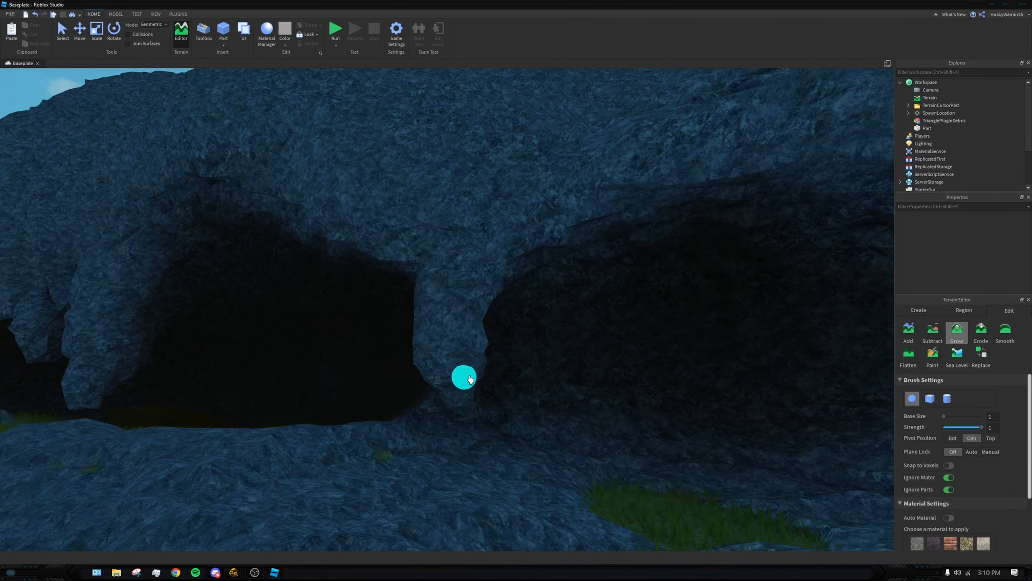
Step: Thicken the dividing column with the Grow brush, blending its top into the ceiling and its base into the floor
{"action": "right_click_drag", "start_coordinate": [468, 381], "coordinate": [439, 314]}
{"action": "left_click_drag", "start_coordinate": [406, 219], "coordinate": [436, 260]}
{"action": "right_click_drag", "start_coordinate": [474, 341], "coordinate": [494, 390]}
{"action": "left_click_drag", "start_coordinate": [421, 311], "coordinate": [416, 393]}
{"action": "scroll", "coordinate": [456, 387], "scroll_direction": "down", "scroll_amount": 2}
{"action": "mouse_move", "coordinate": [492, 248]}
{"action": "right_mouse_down"}
{"action": "mouse_move", "coordinate": [525, 279]}
{"action": "mouse_move", "coordinate": [632, 269]}
{"action": "mouse_move", "coordinate": [742, 351]}
{"action": "right_mouse_up"}
{"action": "scroll", "coordinate": [690, 262], "scroll_direction": "down", "scroll_amount": 3}
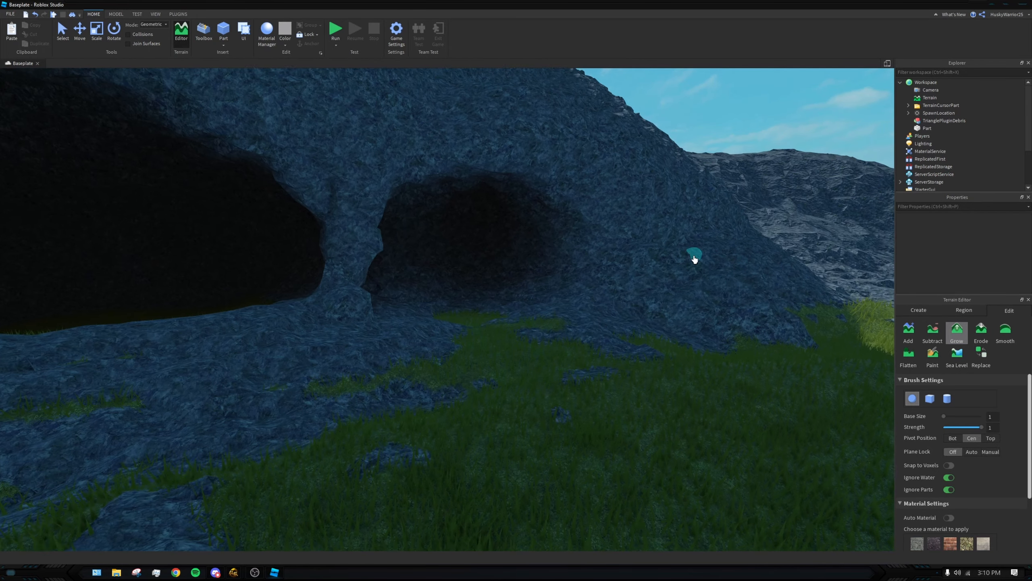
Step: Grow a strip of rock down the inside of the right-hand hollow
{"action": "right_click_drag", "start_coordinate": [730, 251], "coordinate": [605, 274]}
{"action": "key", "text": "w"}
{"action": "key", "text": "d"}
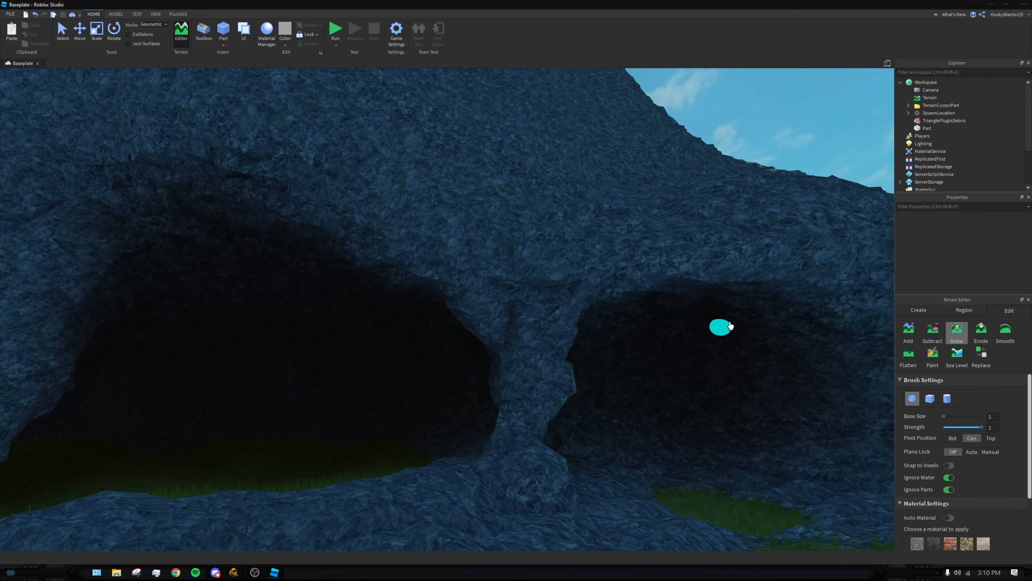
{"action": "mouse_move", "coordinate": [804, 344]}
{"action": "left_mouse_down"}
{"action": "mouse_move", "coordinate": [728, 316]}
{"action": "mouse_move", "coordinate": [874, 447]}
{"action": "mouse_move", "coordinate": [852, 482]}
{"action": "left_mouse_up"}
{"action": "key", "text": "s"}
{"action": "right_click_drag", "start_coordinate": [601, 317], "coordinate": [534, 280]}
Step: Grow a rough band of rock along the outer edge and floor of the left-hand hollow
{"action": "key", "text": "w"}
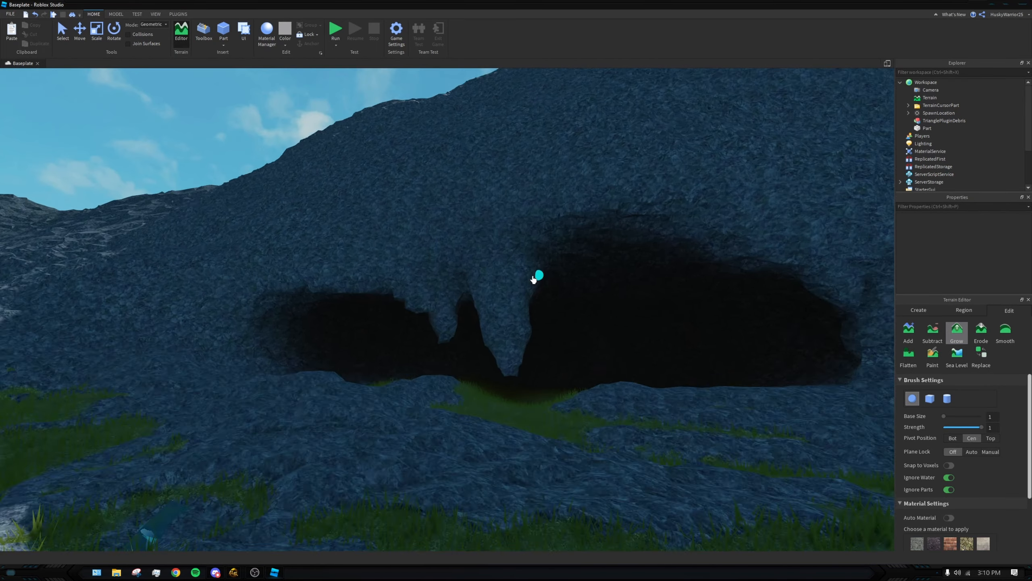
{"action": "key", "text": "w"}
{"action": "key", "text": "a"}
{"action": "right_click_drag", "start_coordinate": [278, 379], "coordinate": [380, 332]}
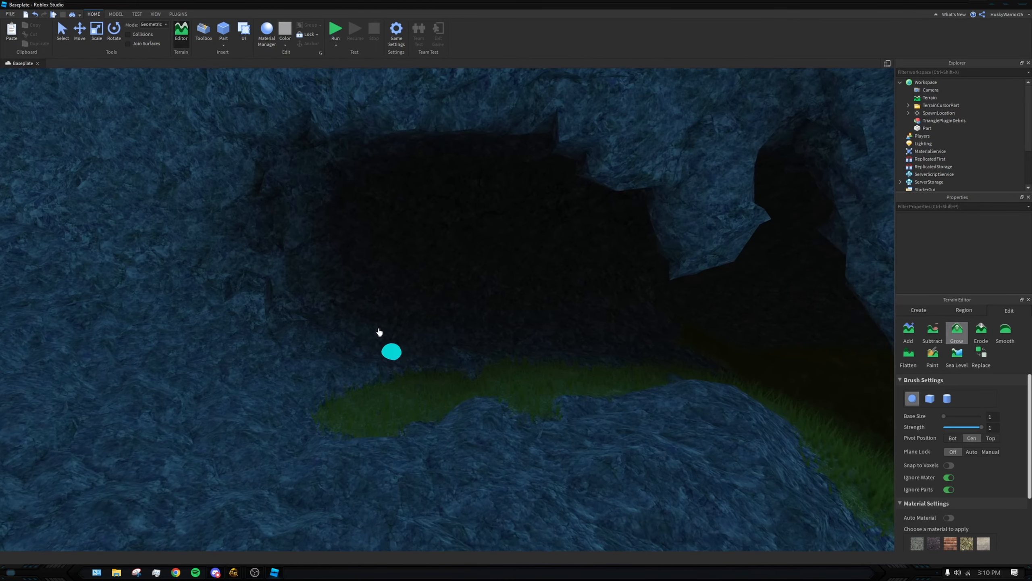
{"action": "key", "text": "w"}
{"action": "mouse_move", "coordinate": [244, 262]}
{"action": "left_mouse_down"}
{"action": "mouse_move", "coordinate": [364, 319]}
{"action": "mouse_move", "coordinate": [424, 369]}
{"action": "left_mouse_up"}
Step: Grow a narrow rock ridge down the back wall of the left-hand hollow to the grass
{"action": "key", "text": "s"}
{"action": "key", "text": "w"}
{"action": "key", "text": "w"}
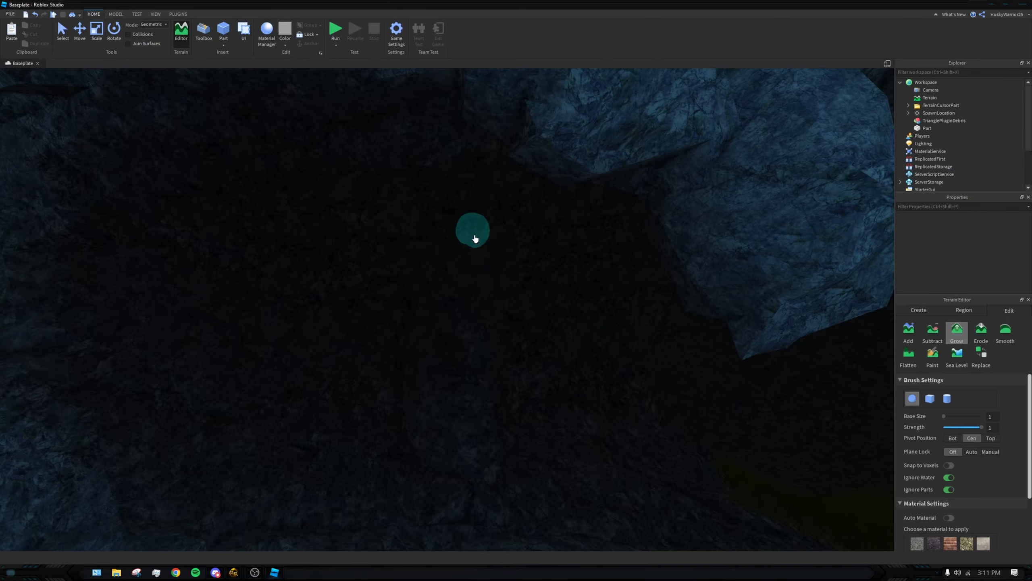
{"action": "key", "text": "s"}
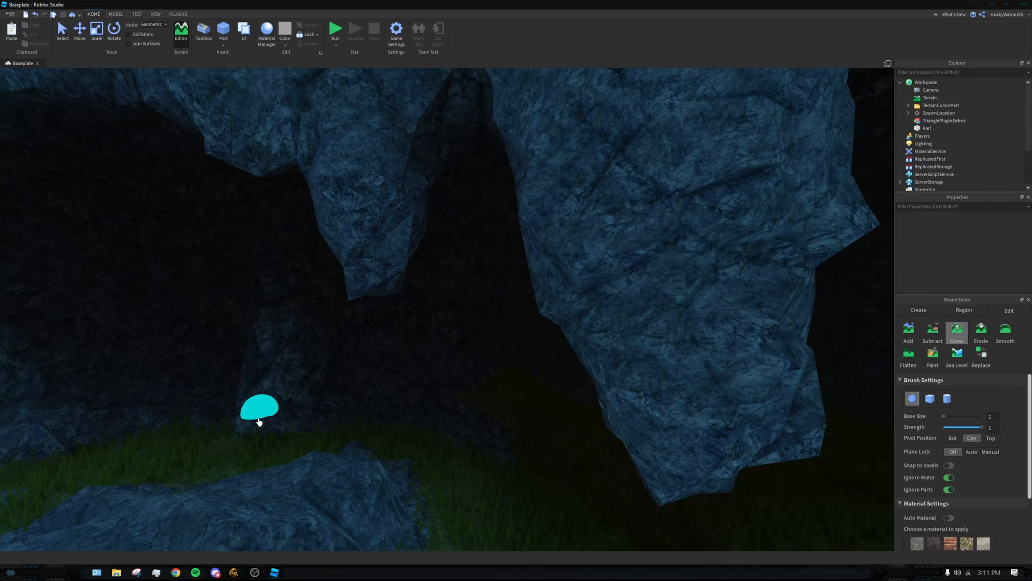
Step: Undo the last Grow stroke on the cave's inner wall
{"action": "key", "text": "w"}
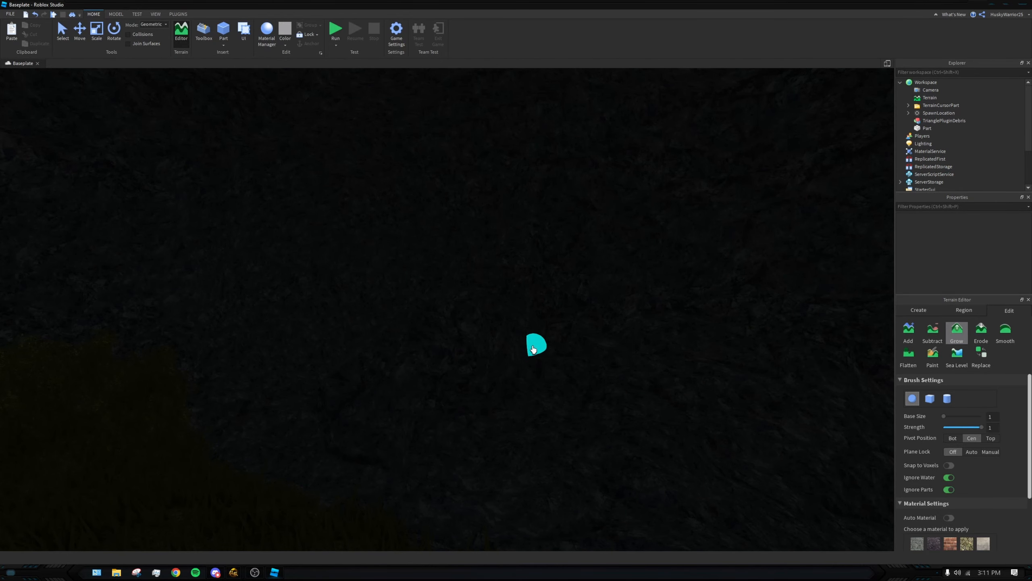
{"action": "key", "text": "s"}
{"action": "scroll", "coordinate": [565, 386], "scroll_direction": "down", "scroll_amount": 4}
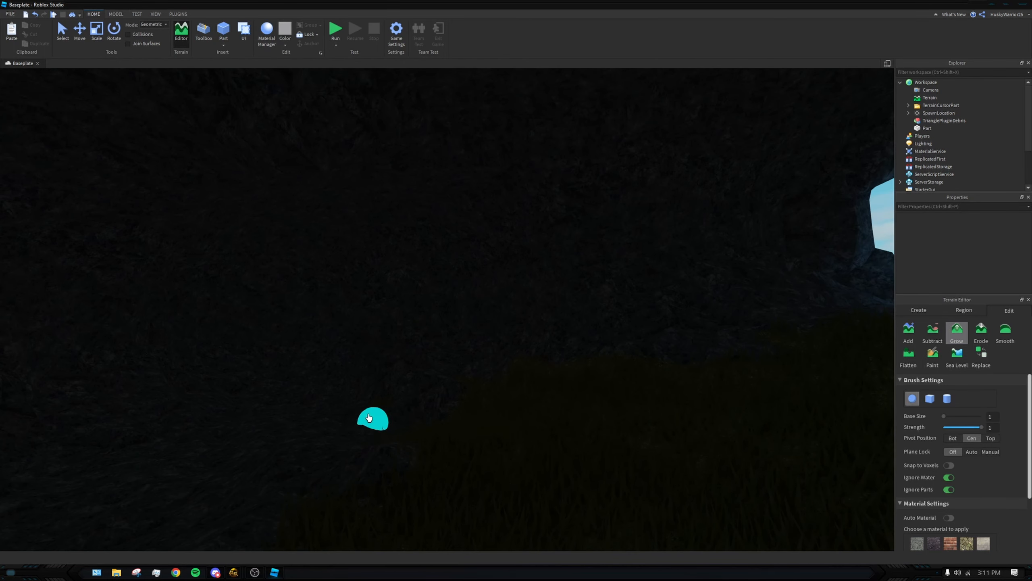
{"action": "mouse_move", "coordinate": [401, 373]}
{"action": "right_mouse_down"}
{"action": "mouse_move", "coordinate": [531, 364]}
{"action": "mouse_move", "coordinate": [488, 290]}
{"action": "mouse_move", "coordinate": [446, 270]}
{"action": "mouse_move", "coordinate": [479, 240]}
{"action": "mouse_move", "coordinate": [514, 235]}
{"action": "right_mouse_up"}
{"action": "scroll", "coordinate": [515, 244], "scroll_direction": "up", "scroll_amount": 3}
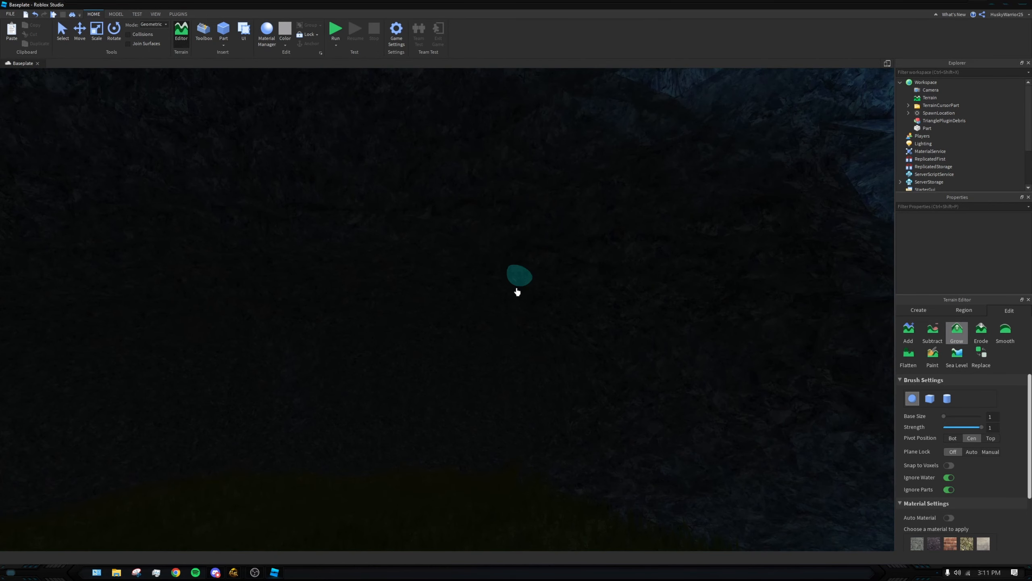
{"action": "right_click_drag", "start_coordinate": [499, 378], "coordinate": [506, 388]}
{"action": "key", "text": "ctrl+z"}
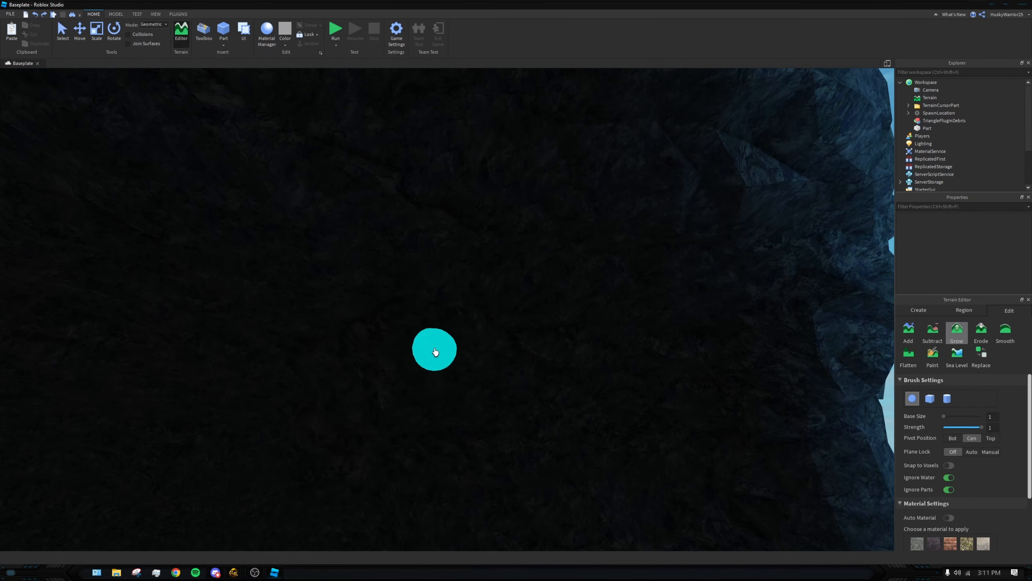
Step: Grow a rough rock ridge down the dark back wall of the central hollow and out onto the grass floor
{"action": "scroll", "coordinate": [423, 317], "scroll_direction": "down", "scroll_amount": 2}
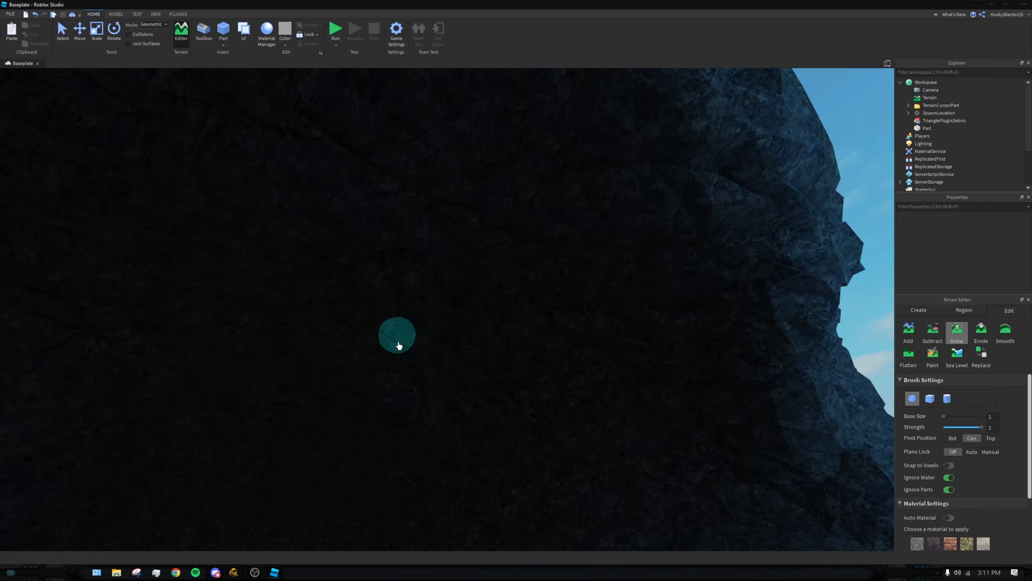
{"action": "scroll", "coordinate": [407, 358], "scroll_direction": "up", "scroll_amount": 4}
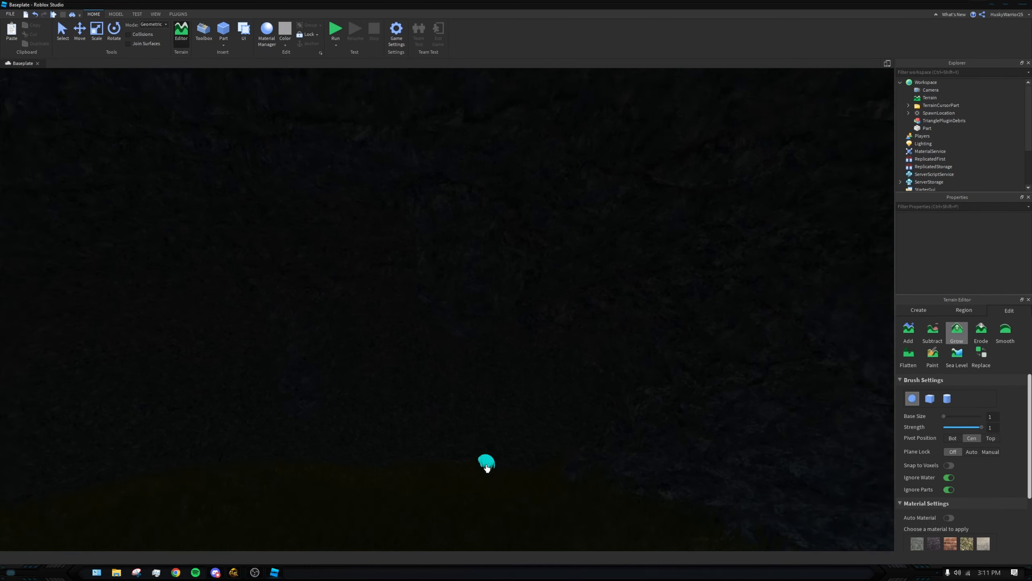
{"action": "scroll", "coordinate": [490, 390], "scroll_direction": "down", "scroll_amount": 3}
{"action": "scroll", "coordinate": [499, 369], "scroll_direction": "up", "scroll_amount": 4}
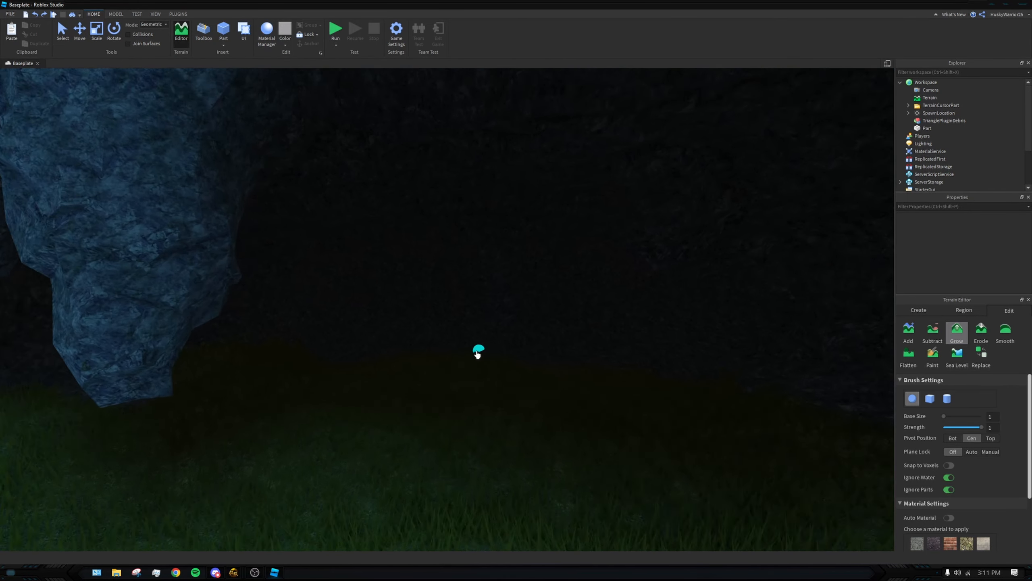
{"action": "scroll", "coordinate": [475, 325], "scroll_direction": "up", "scroll_amount": 5}
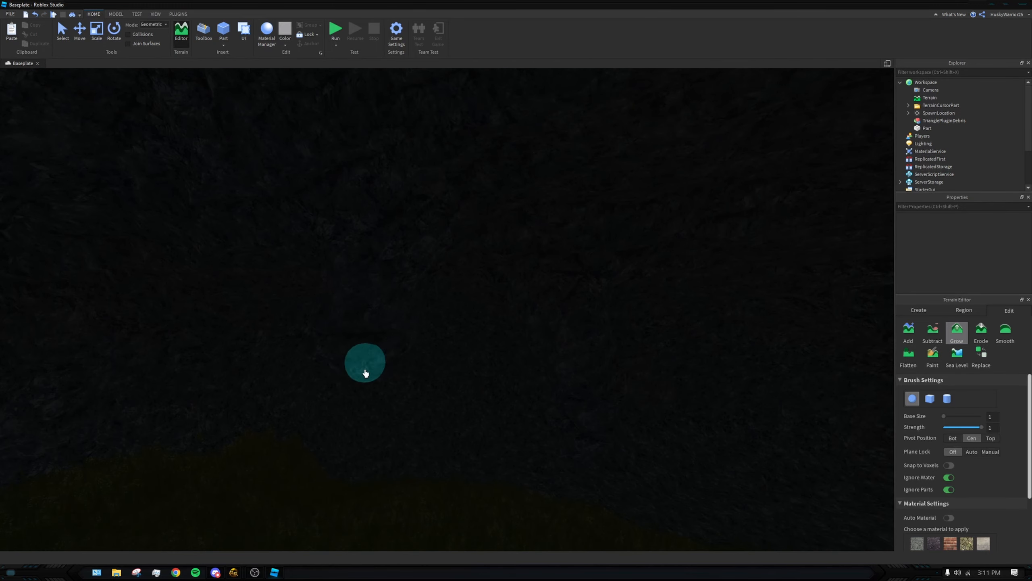
{"action": "scroll", "coordinate": [424, 406], "scroll_direction": "up", "scroll_amount": 2}
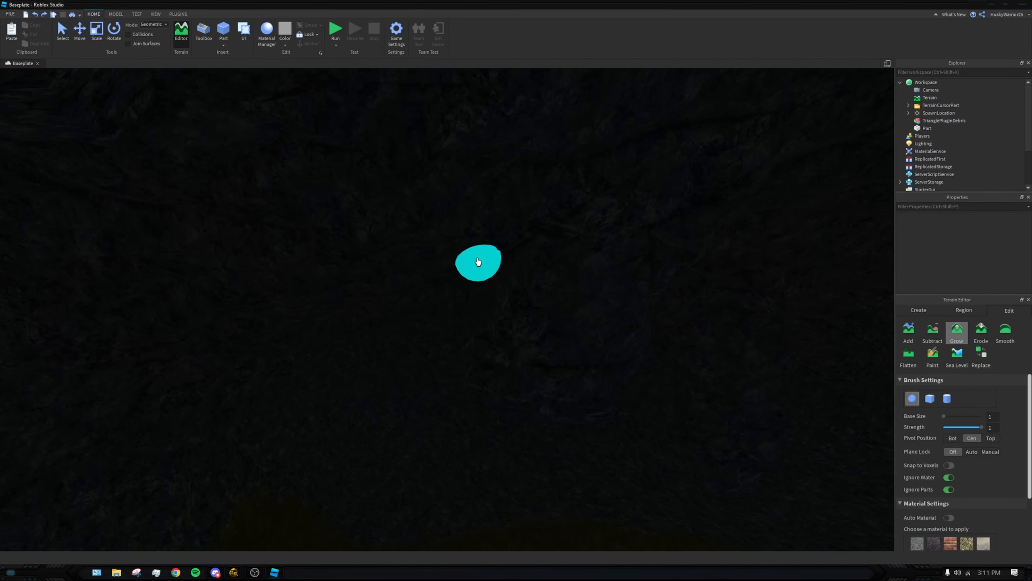
{"action": "scroll", "coordinate": [547, 431], "scroll_direction": "up", "scroll_amount": 8}
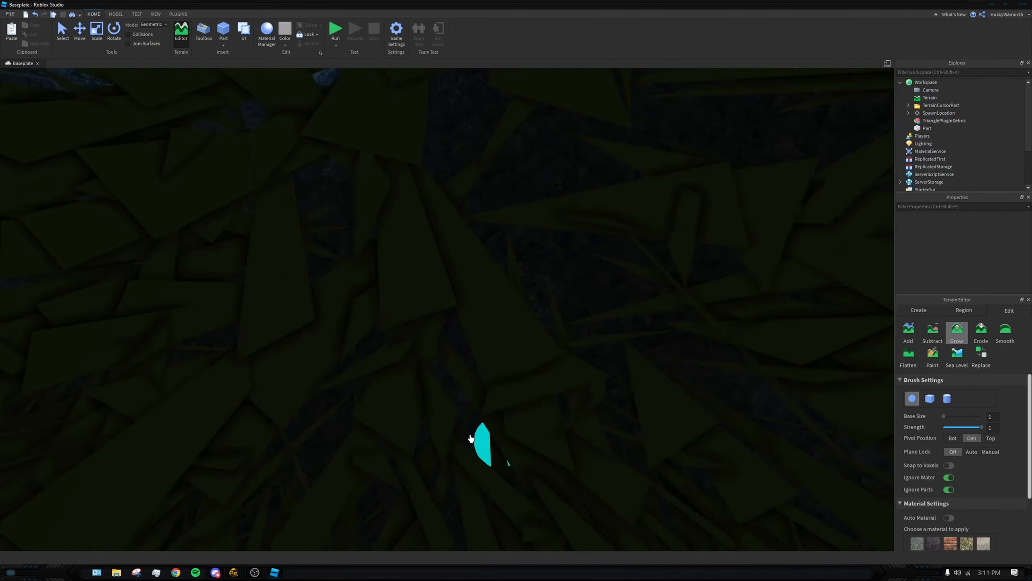
{"action": "scroll", "coordinate": [568, 400], "scroll_direction": "down", "scroll_amount": 5}
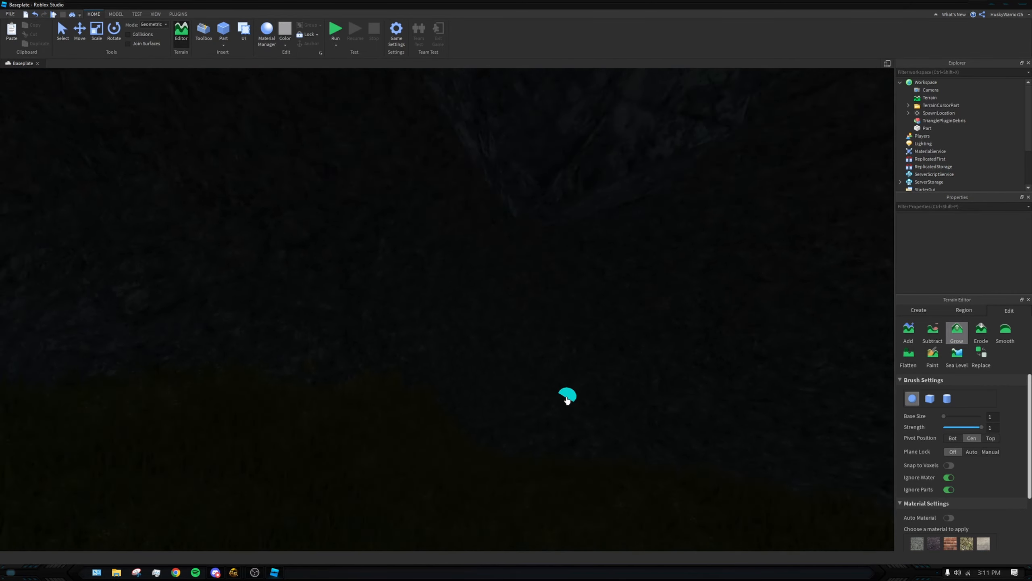
{"action": "scroll", "coordinate": [577, 328], "scroll_direction": "up", "scroll_amount": 2}
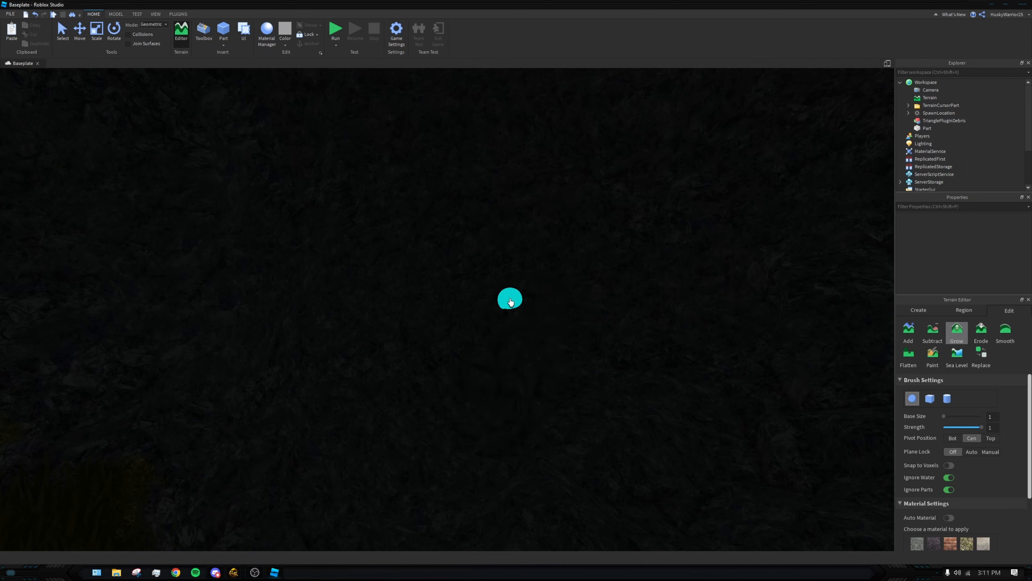
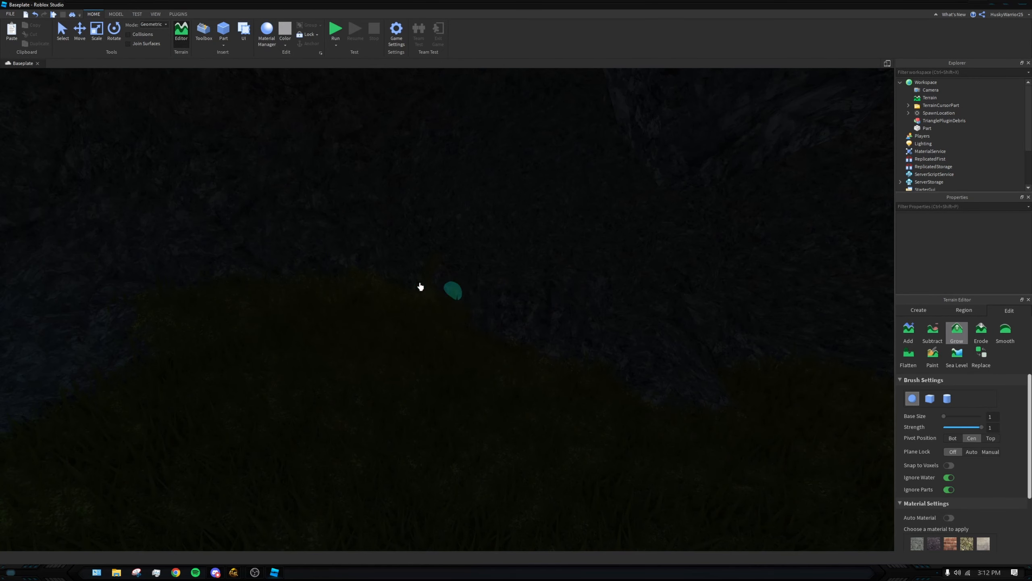
{"action": "scroll", "coordinate": [410, 288], "scroll_direction": "down", "scroll_amount": 5}
{"action": "scroll", "coordinate": [533, 365], "scroll_direction": "up", "scroll_amount": 2}
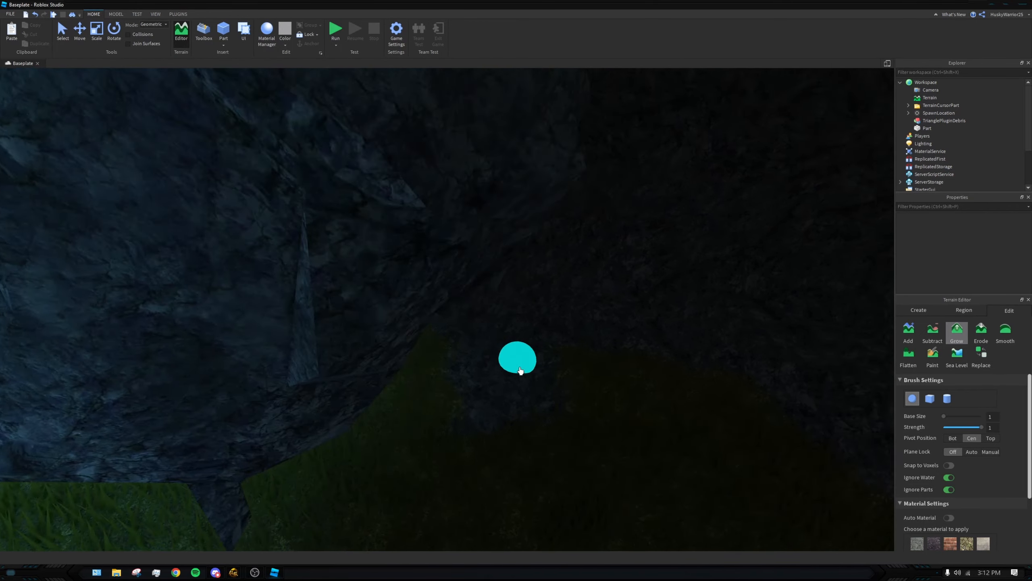
Step: Examine the cave's openings, stalactites and columns from outside the entrance
{"action": "scroll", "coordinate": [521, 372], "scroll_direction": "down", "scroll_amount": 1}
{"action": "scroll", "coordinate": [535, 470], "scroll_direction": "down", "scroll_amount": 5}
{"action": "scroll", "coordinate": [592, 359], "scroll_direction": "up", "scroll_amount": 3}
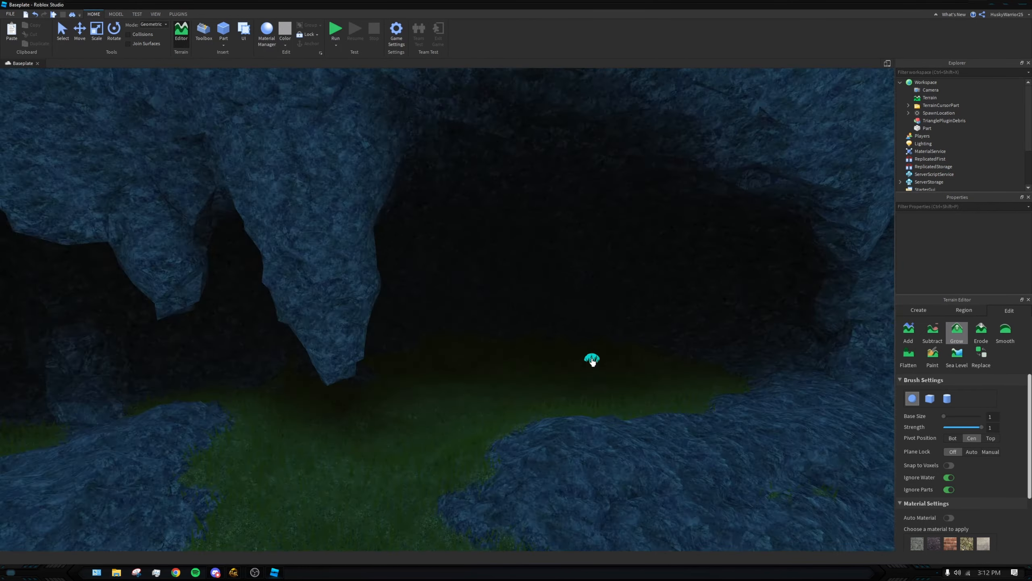
{"action": "scroll", "coordinate": [634, 362], "scroll_direction": "down", "scroll_amount": 3}
{"action": "right_click_drag", "start_coordinate": [635, 363], "coordinate": [489, 358]}
{"action": "scroll", "coordinate": [569, 415], "scroll_direction": "down", "scroll_amount": 3}
{"action": "right_click_drag", "start_coordinate": [623, 463], "coordinate": [283, 345]}
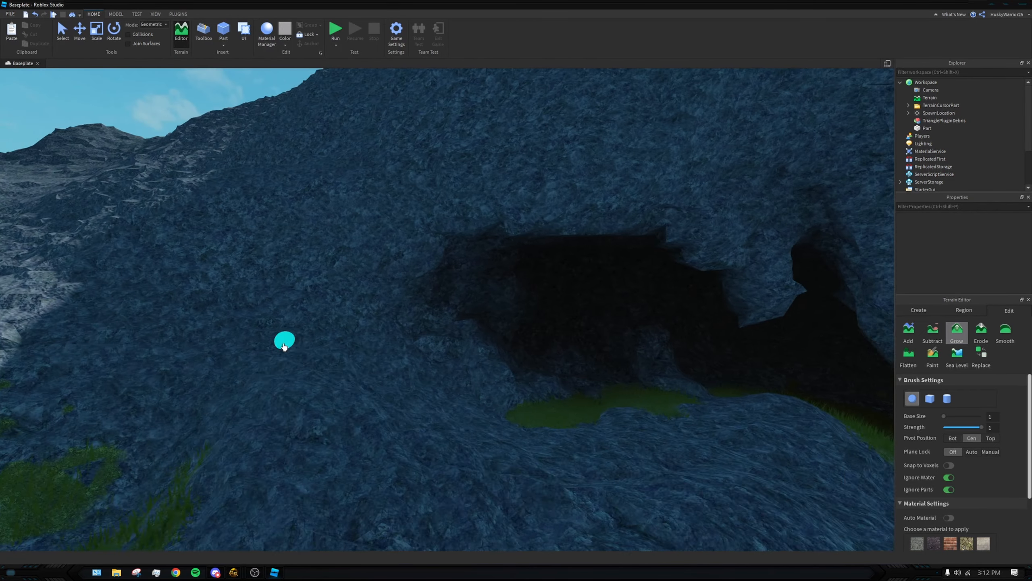
{"action": "right_click_drag", "start_coordinate": [163, 387], "coordinate": [545, 359]}
{"action": "scroll", "coordinate": [545, 359], "scroll_direction": "down", "scroll_amount": 2}
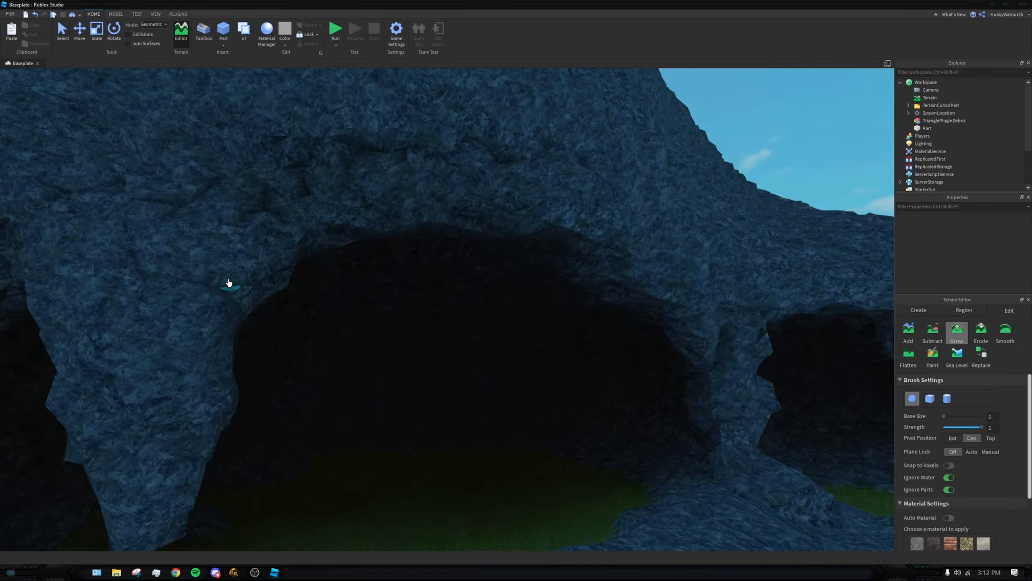
Step: Grow overhanging rock on the central hollow's upper rim beside the column and a ridge along the left-hand hollow's outer edge
{"action": "scroll", "coordinate": [583, 364], "scroll_direction": "down", "scroll_amount": 10}
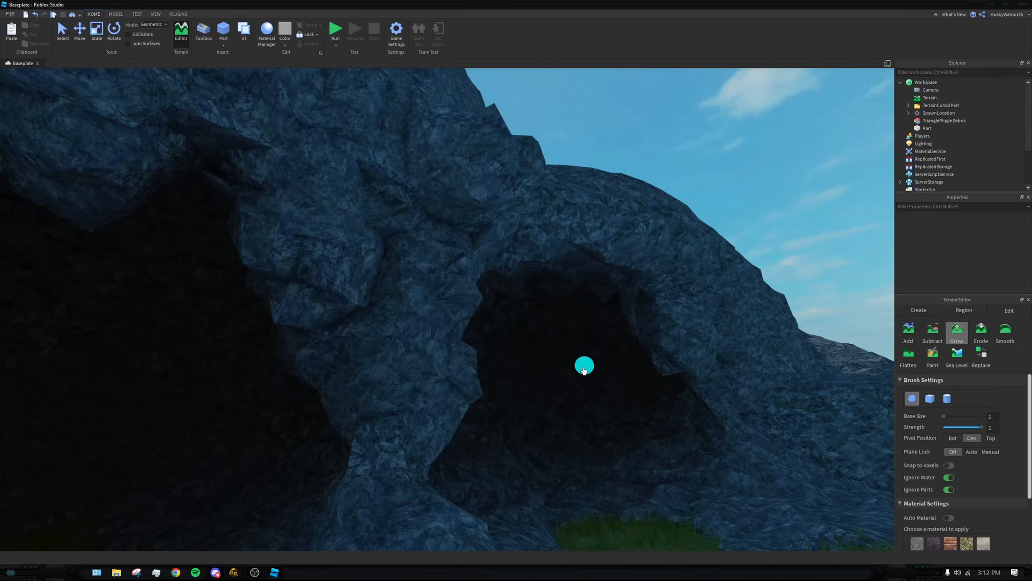
{"action": "scroll", "coordinate": [599, 295], "scroll_direction": "up", "scroll_amount": 10}
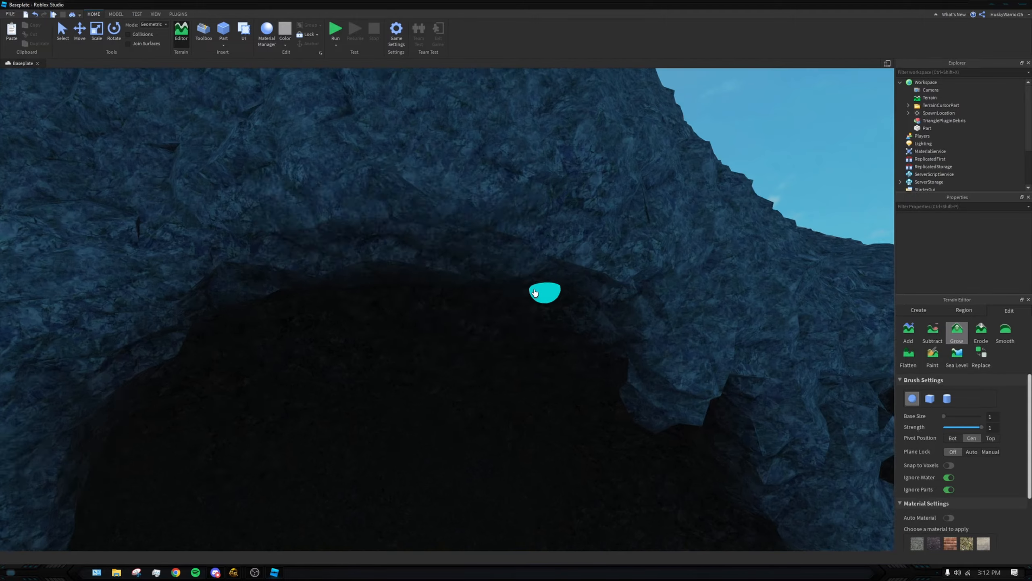
{"action": "scroll", "coordinate": [528, 346], "scroll_direction": "down", "scroll_amount": 10}
{"action": "scroll", "coordinate": [569, 282], "scroll_direction": "up", "scroll_amount": 8}
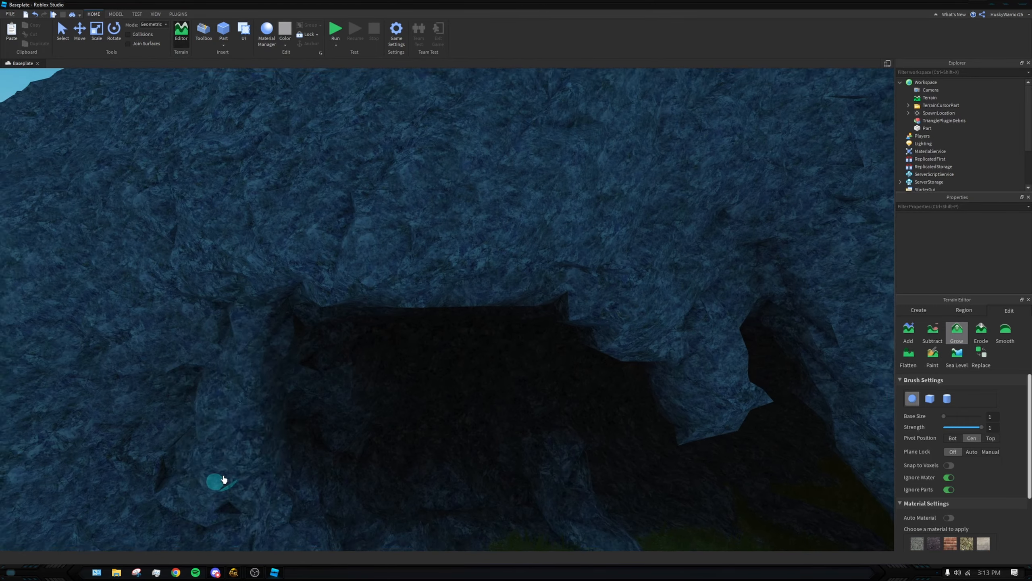
Step: Examine the whole mountain and its cave openings from a distance, from the front and the side
{"action": "key", "text": "s"}
{"action": "mouse_move", "coordinate": [495, 439]}
{"action": "right_mouse_down"}
{"action": "mouse_move", "coordinate": [281, 331]}
{"action": "mouse_move", "coordinate": [177, 328]}
{"action": "right_mouse_up"}
{"action": "scroll", "coordinate": [177, 328], "scroll_direction": "down", "scroll_amount": 15}
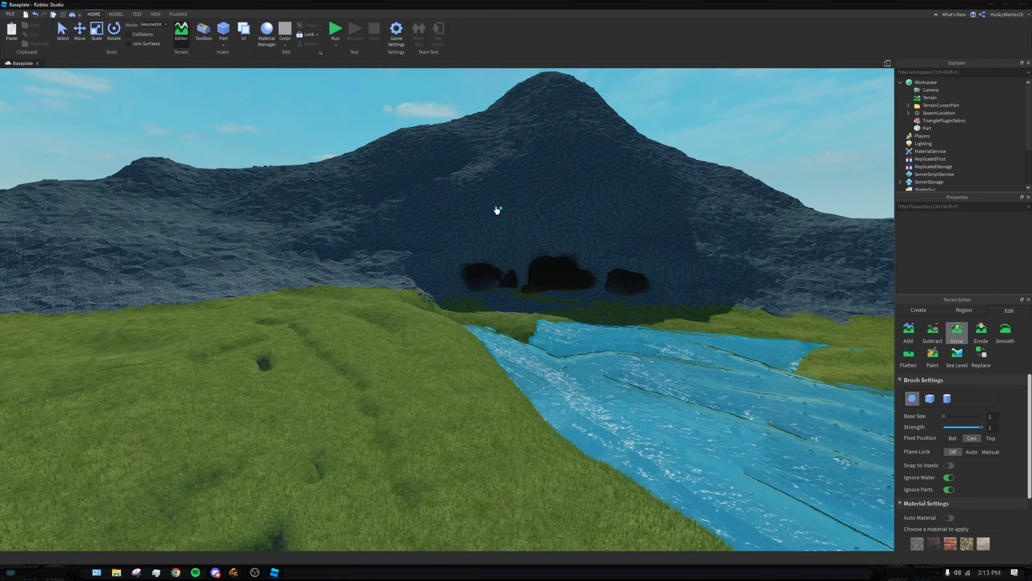
{"action": "right_click_drag", "start_coordinate": [514, 217], "coordinate": [550, 173]}
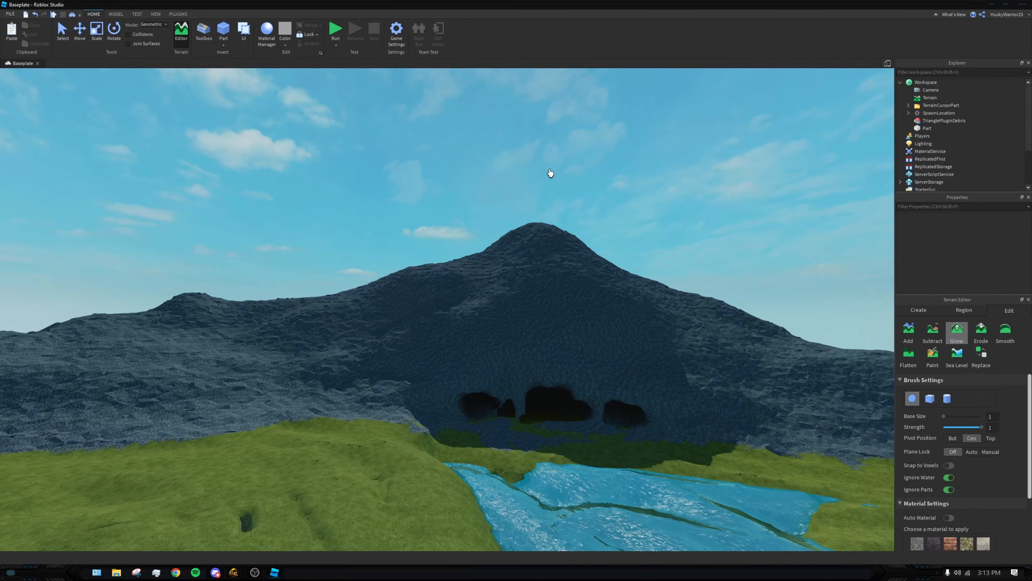
{"action": "right_click_drag", "start_coordinate": [598, 279], "coordinate": [599, 292]}
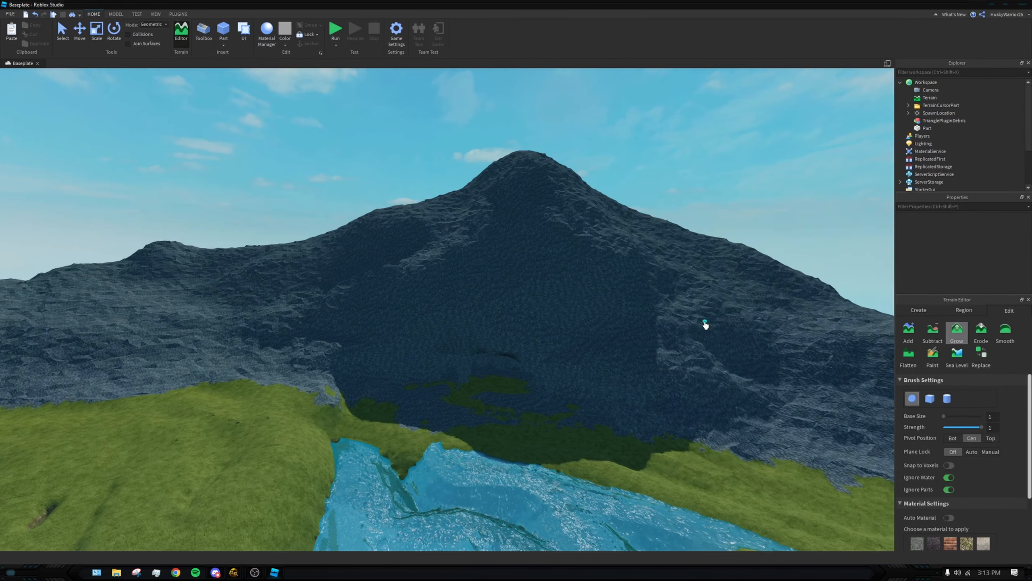
{"action": "right_click_drag", "start_coordinate": [705, 324], "coordinate": [741, 284]}
{"action": "key", "text": "s"}
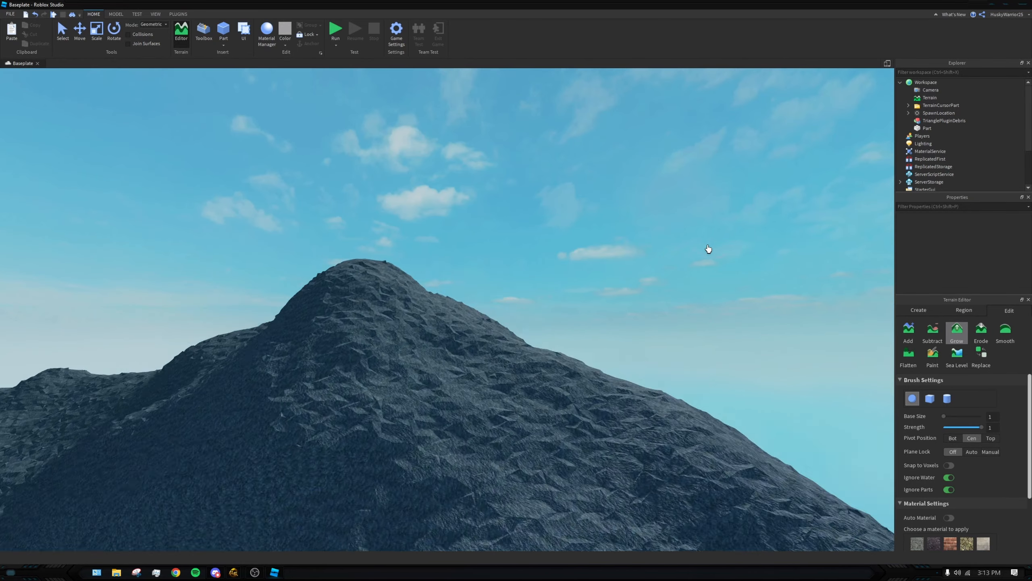
{"action": "right_click_drag", "start_coordinate": [708, 248], "coordinate": [730, 282]}
{"action": "key", "text": "s"}
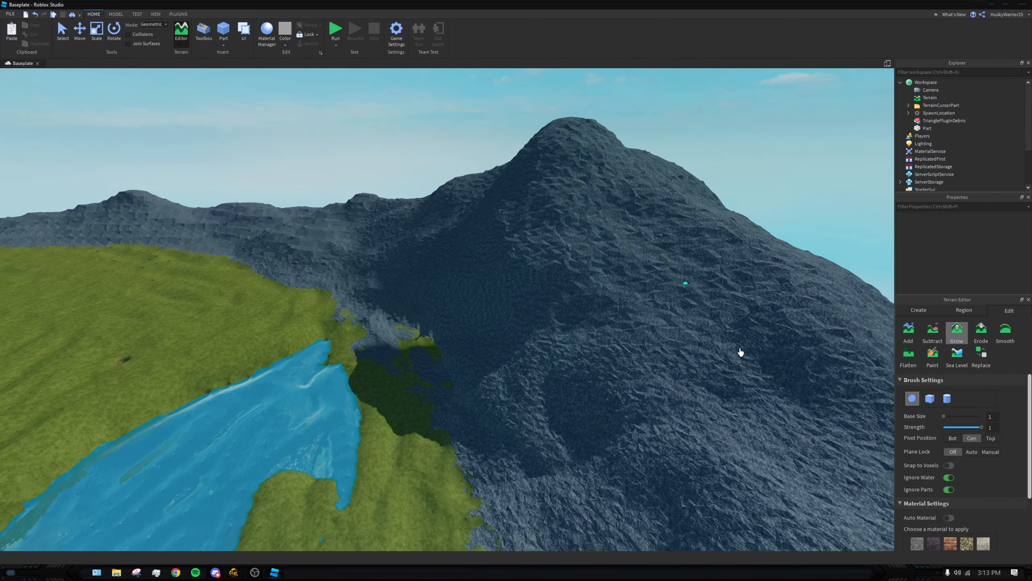
Step: Set up the Paint tool with the Snow material and a base size of 8
{"action": "left_click", "coordinate": [932, 355]}
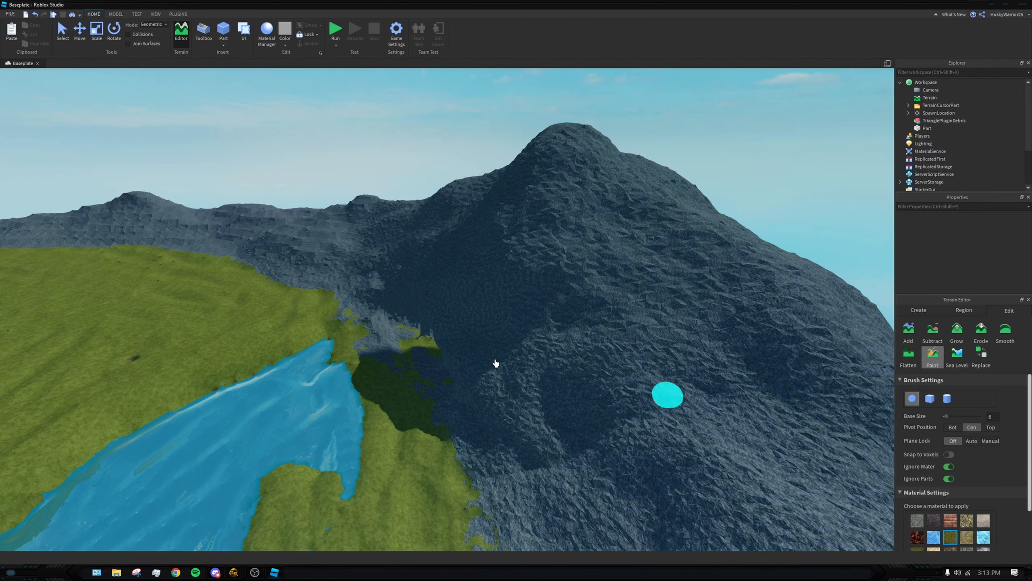
{"action": "right_click_drag", "start_coordinate": [496, 363], "coordinate": [418, 321]}
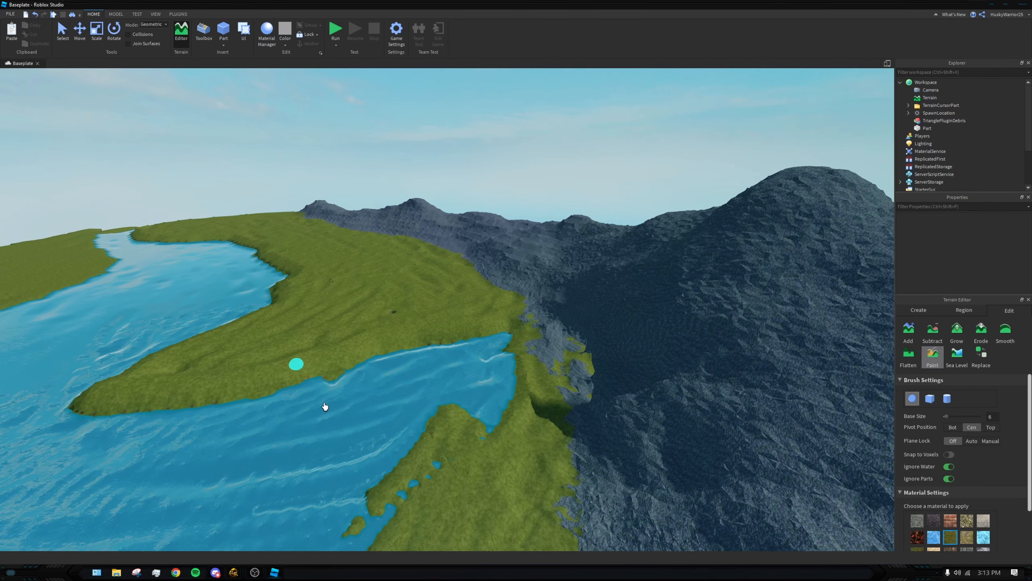
{"action": "right_click_drag", "start_coordinate": [522, 348], "coordinate": [540, 361]}
{"action": "scroll", "coordinate": [1005, 494], "scroll_direction": "down", "scroll_amount": 2}
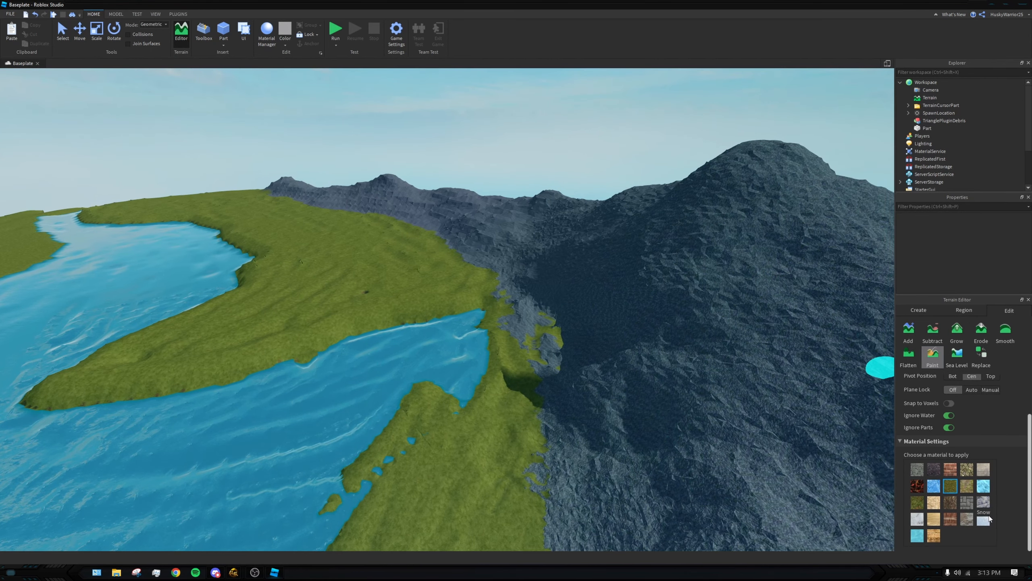
{"action": "left_click", "coordinate": [984, 519]}
{"action": "right_click_drag", "start_coordinate": [607, 337], "coordinate": [636, 306]}
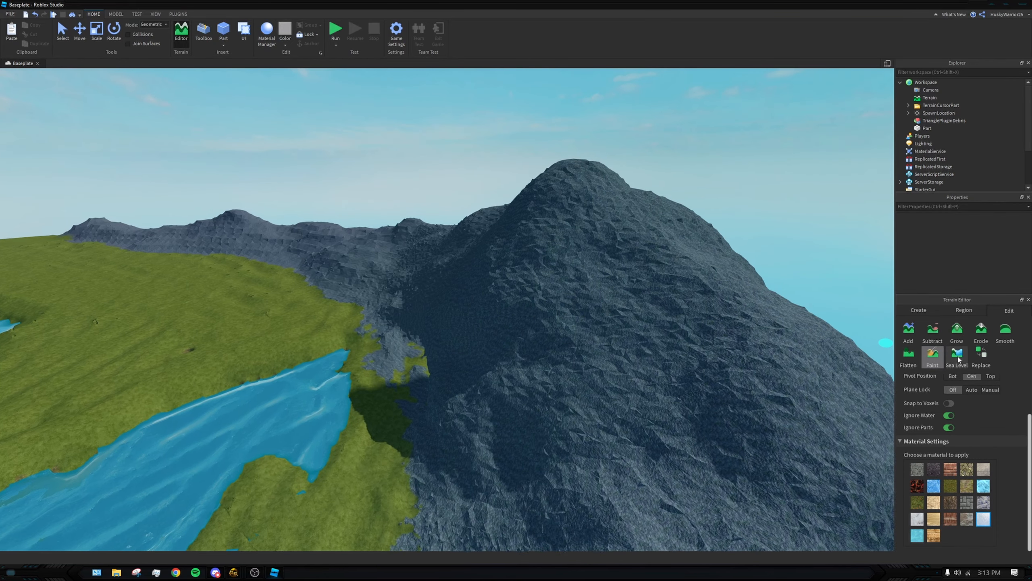
{"action": "right_click_drag", "start_coordinate": [786, 392], "coordinate": [671, 347]}
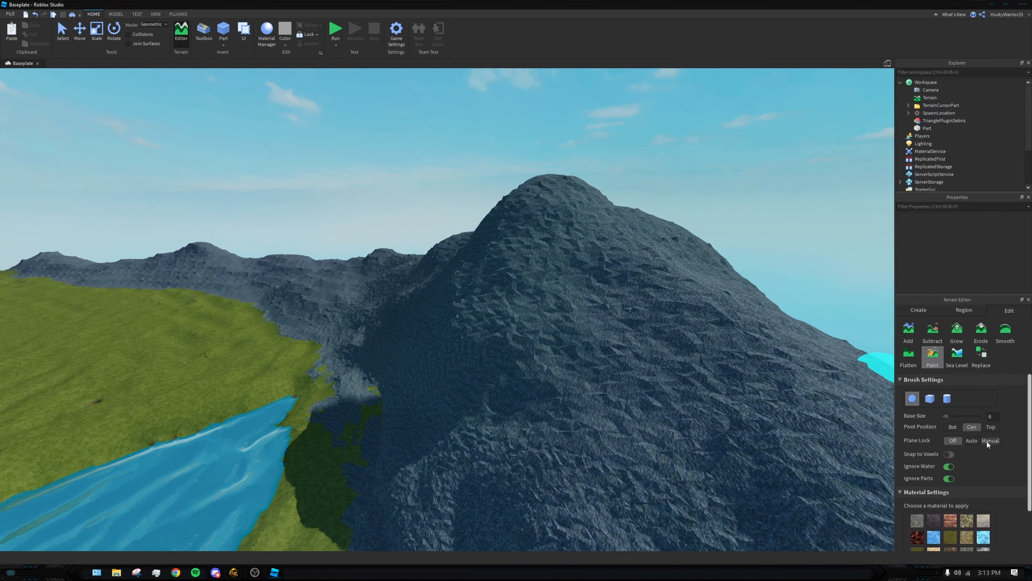
{"action": "scroll", "coordinate": [992, 501], "scroll_direction": "up", "scroll_amount": 3}
{"action": "left_click_drag", "start_coordinate": [946, 417], "coordinate": [947, 417]}
Step: Try to paint a strip of snow from the main peak down the mountain's front slope
{"action": "mouse_move", "coordinate": [651, 360]}
{"action": "right_mouse_down"}
{"action": "mouse_move", "coordinate": [613, 359]}
{"action": "mouse_move", "coordinate": [600, 322]}
{"action": "right_mouse_up"}
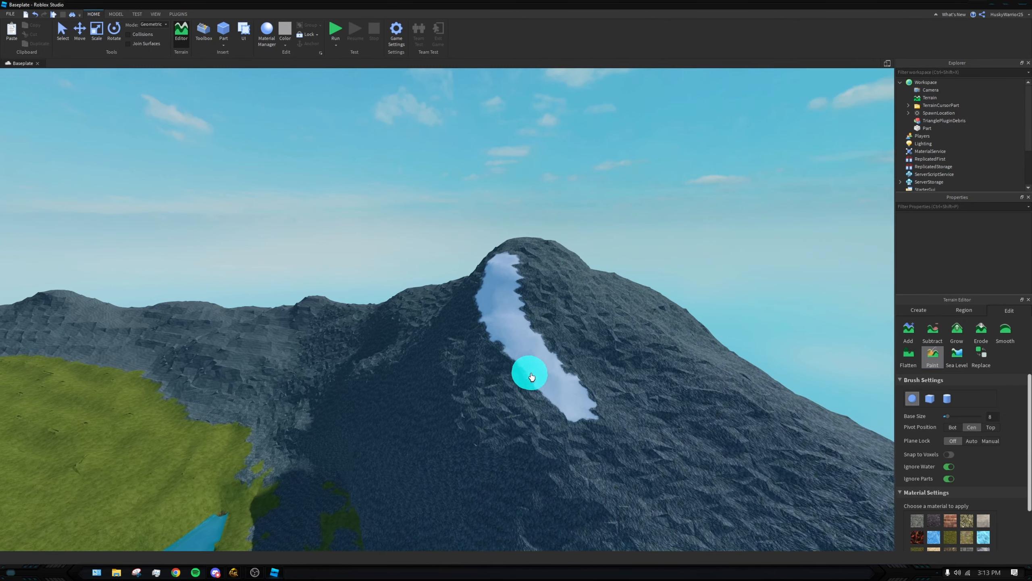
{"action": "key", "text": "w"}
{"action": "right_click_drag", "start_coordinate": [532, 377], "coordinate": [546, 368]}
{"action": "left_click_drag", "start_coordinate": [546, 368], "coordinate": [596, 445]}
{"action": "right_click_drag", "start_coordinate": [585, 365], "coordinate": [566, 319]}
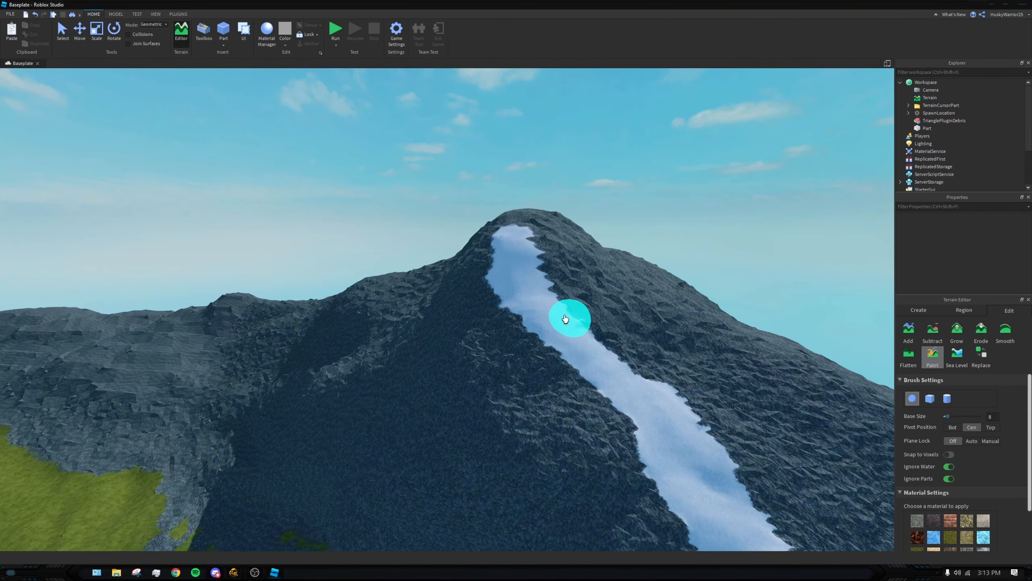
Step: Try to extend the snow from the main peak across the mountain face and along the ridge to its left
{"action": "key", "text": "w"}
{"action": "mouse_move", "coordinate": [536, 281]}
{"action": "left_mouse_down"}
{"action": "mouse_move", "coordinate": [498, 292]}
{"action": "mouse_move", "coordinate": [587, 304]}
{"action": "left_mouse_up"}
{"action": "mouse_move", "coordinate": [587, 304]}
{"action": "right_mouse_down"}
{"action": "mouse_move", "coordinate": [574, 300]}
{"action": "mouse_move", "coordinate": [622, 338]}
{"action": "right_mouse_up"}
{"action": "mouse_move", "coordinate": [622, 339]}
{"action": "left_mouse_down"}
{"action": "mouse_move", "coordinate": [369, 339]}
{"action": "mouse_move", "coordinate": [343, 461]}
{"action": "mouse_move", "coordinate": [362, 386]}
{"action": "left_mouse_up"}
{"action": "key", "text": "w"}
{"action": "right_click_drag", "start_coordinate": [459, 362], "coordinate": [472, 369]}
{"action": "key", "text": "s"}
{"action": "mouse_move", "coordinate": [695, 293]}
{"action": "left_mouse_down"}
{"action": "mouse_move", "coordinate": [618, 282]}
{"action": "mouse_move", "coordinate": [491, 208]}
{"action": "mouse_move", "coordinate": [599, 180]}
{"action": "mouse_move", "coordinate": [362, 189]}
{"action": "left_mouse_up"}
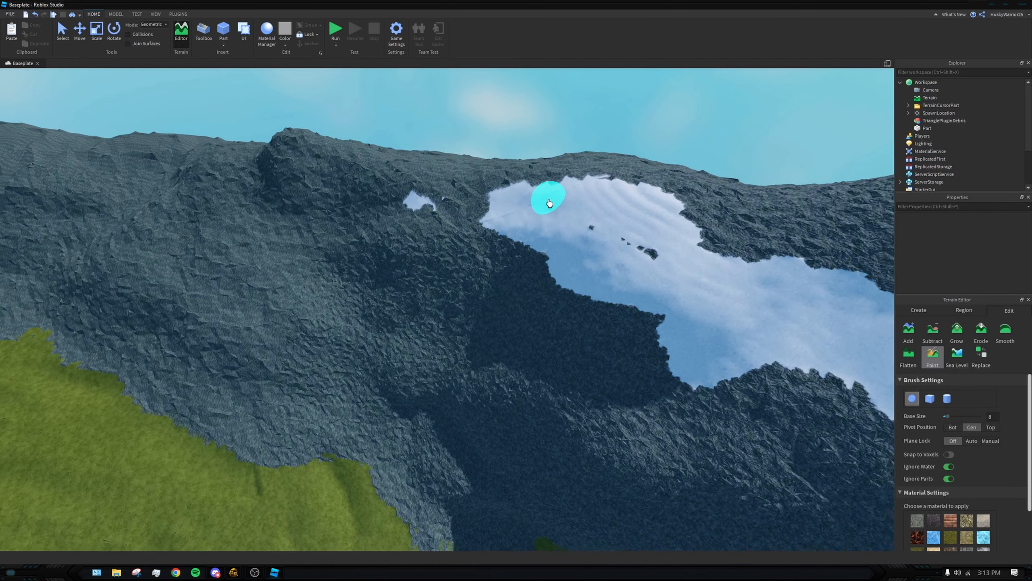
{"action": "mouse_move", "coordinate": [550, 203]}
{"action": "left_mouse_down"}
{"action": "mouse_move", "coordinate": [457, 196]}
{"action": "mouse_move", "coordinate": [283, 152]}
{"action": "mouse_move", "coordinate": [405, 170]}
{"action": "left_mouse_up"}
{"action": "right_click_drag", "start_coordinate": [404, 170], "coordinate": [412, 173]}
{"action": "key", "text": "s"}
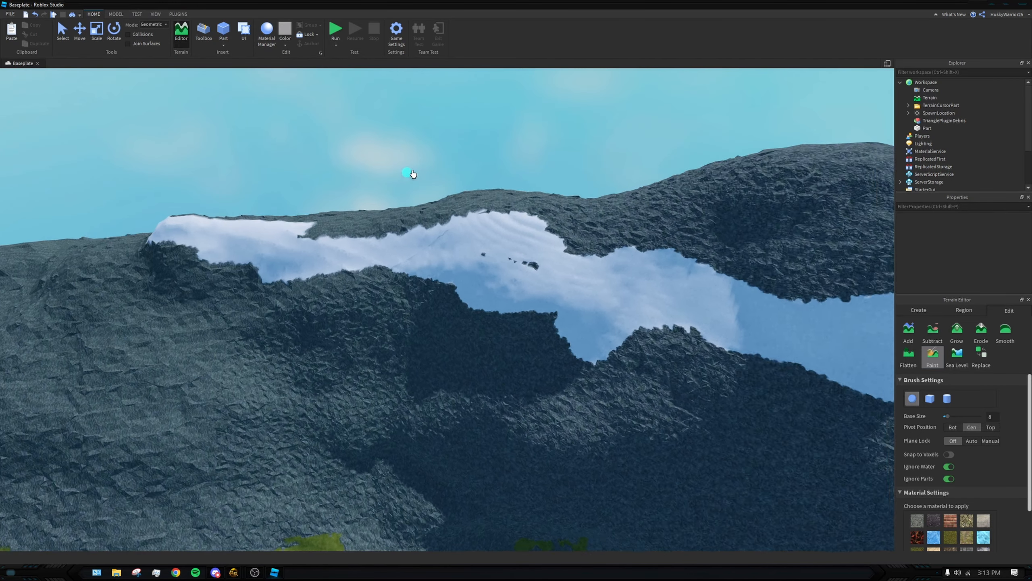
{"action": "left_click_drag", "start_coordinate": [687, 256], "coordinate": [588, 258]}
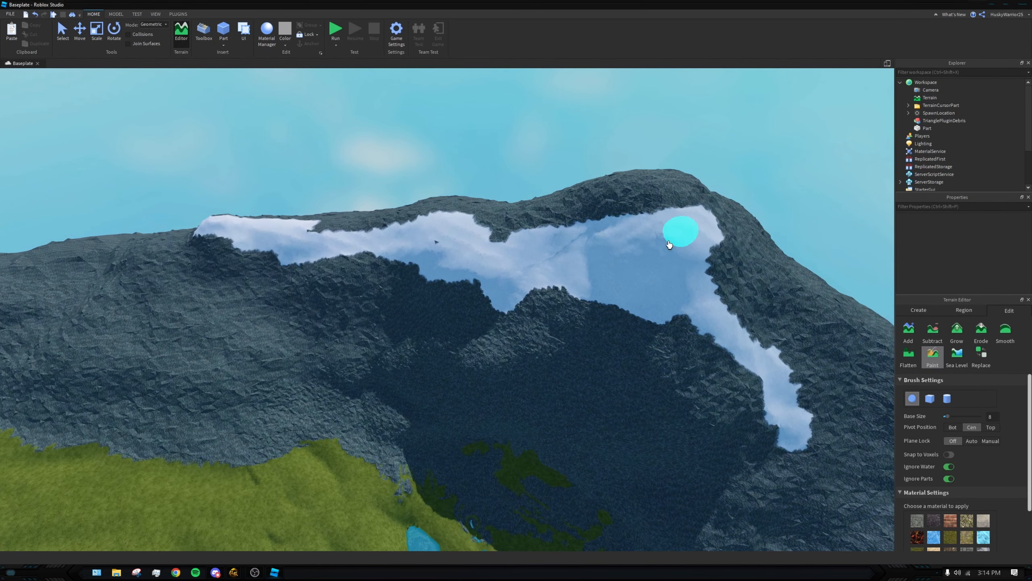
Step: Undo all the snow strokes painted on the mountain
{"action": "key", "text": "ctrl+z"}
{"action": "key", "text": "ctrl+z"}
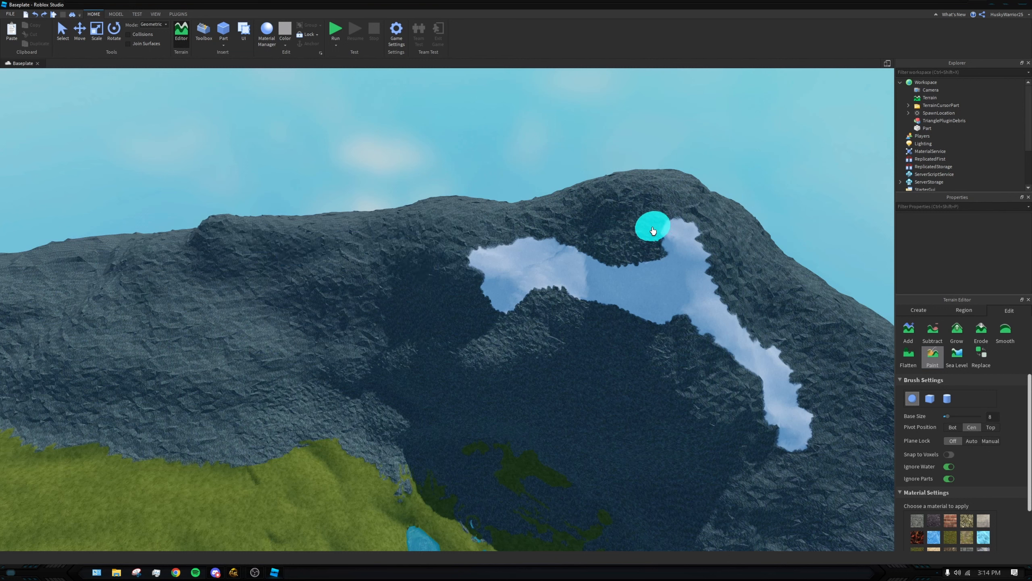
{"action": "key", "text": "ctrl+z"}
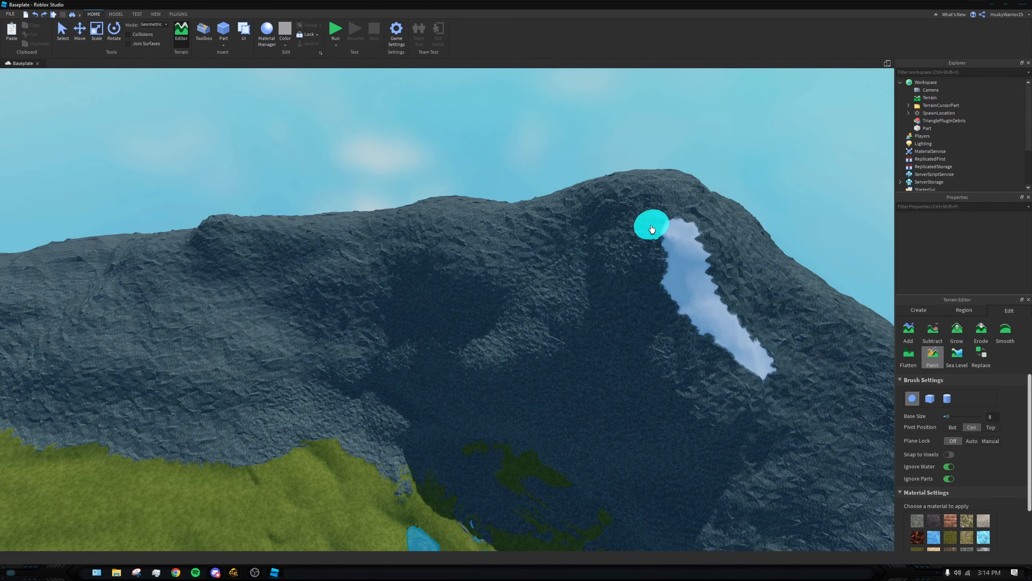
{"action": "key", "text": "ctrl+z"}
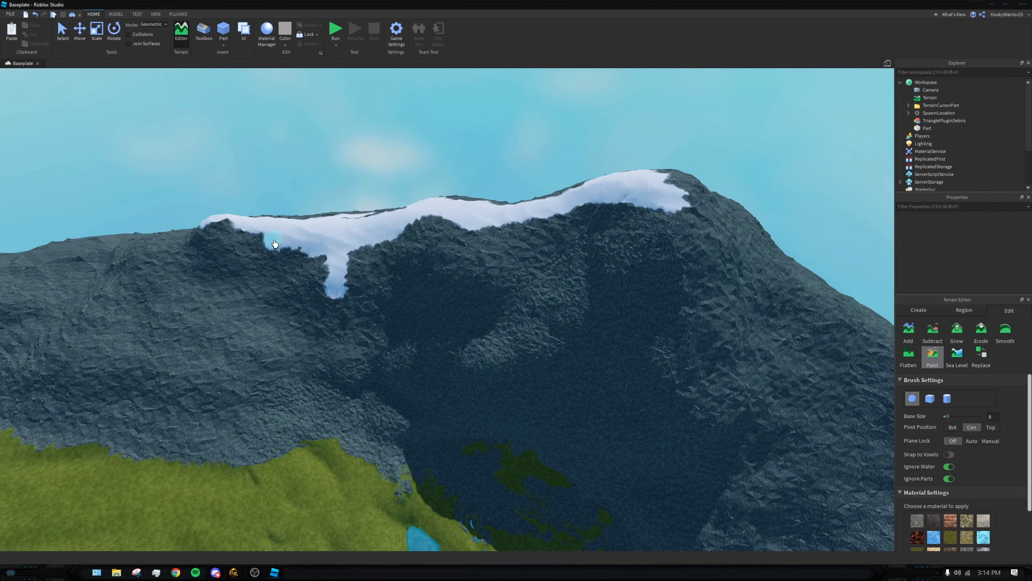
Step: Paint snow over the face and far shoulder of the main peak with the size 8 brush
{"action": "key", "text": "w"}
{"action": "right_click_drag", "start_coordinate": [342, 236], "coordinate": [518, 231]}
{"action": "mouse_move", "coordinate": [585, 270]}
{"action": "left_mouse_down"}
{"action": "mouse_move", "coordinate": [611, 314]}
{"action": "mouse_move", "coordinate": [469, 293]}
{"action": "mouse_move", "coordinate": [594, 282]}
{"action": "left_mouse_up"}
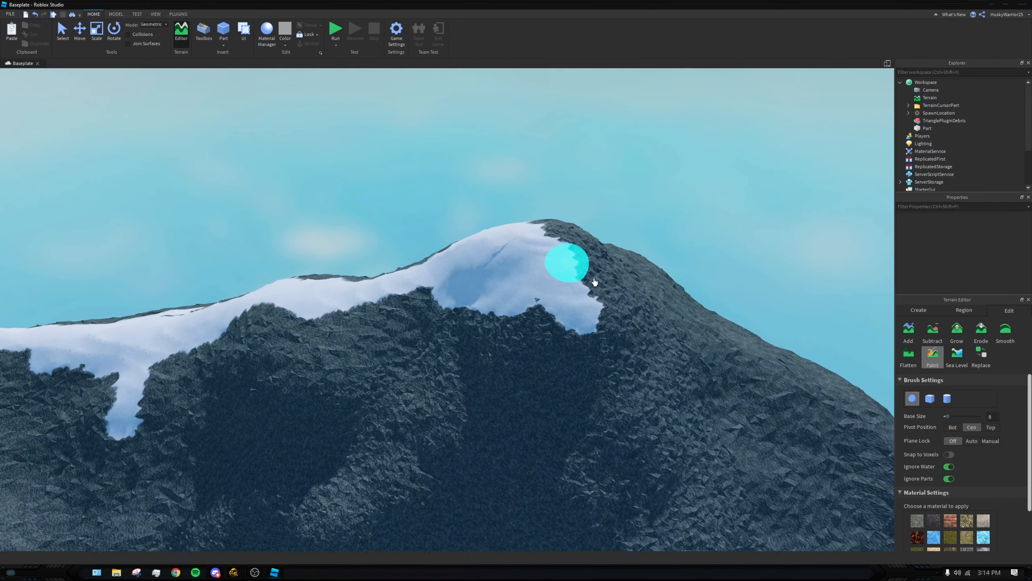
{"action": "right_click_drag", "start_coordinate": [595, 282], "coordinate": [571, 295]}
Step: Spread the snow over the back of the main peak and continue it down the adjoining crest
{"action": "key", "text": "w"}
{"action": "right_click_drag", "start_coordinate": [643, 357], "coordinate": [629, 355]}
{"action": "key", "text": "s"}
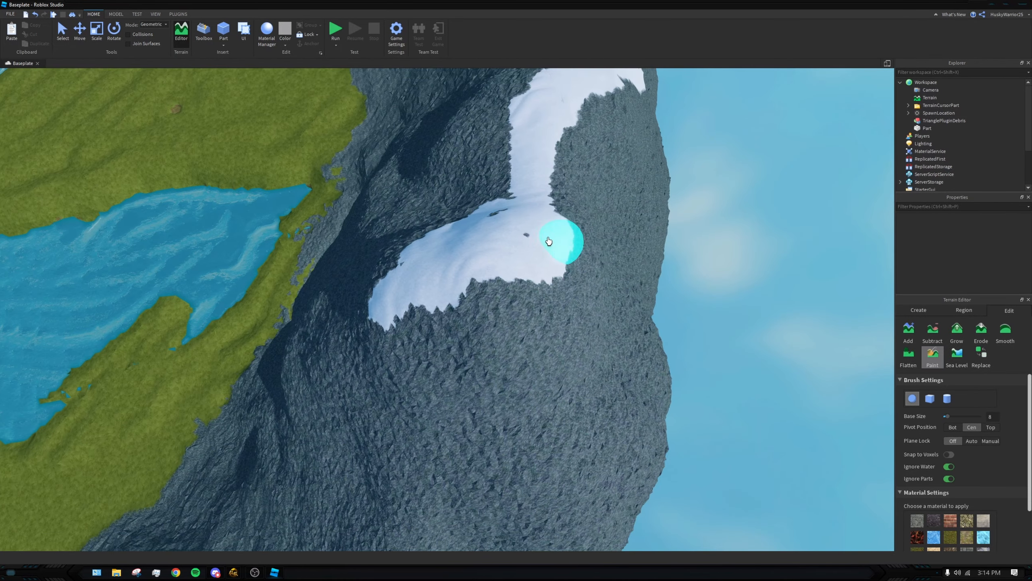
{"action": "key", "text": "d"}
{"action": "mouse_move", "coordinate": [549, 241]}
{"action": "left_mouse_down"}
{"action": "mouse_move", "coordinate": [518, 161]}
{"action": "mouse_move", "coordinate": [528, 143]}
{"action": "mouse_move", "coordinate": [385, 362]}
{"action": "mouse_move", "coordinate": [439, 328]}
{"action": "mouse_move", "coordinate": [412, 381]}
{"action": "left_mouse_up"}
{"action": "key", "text": "s"}
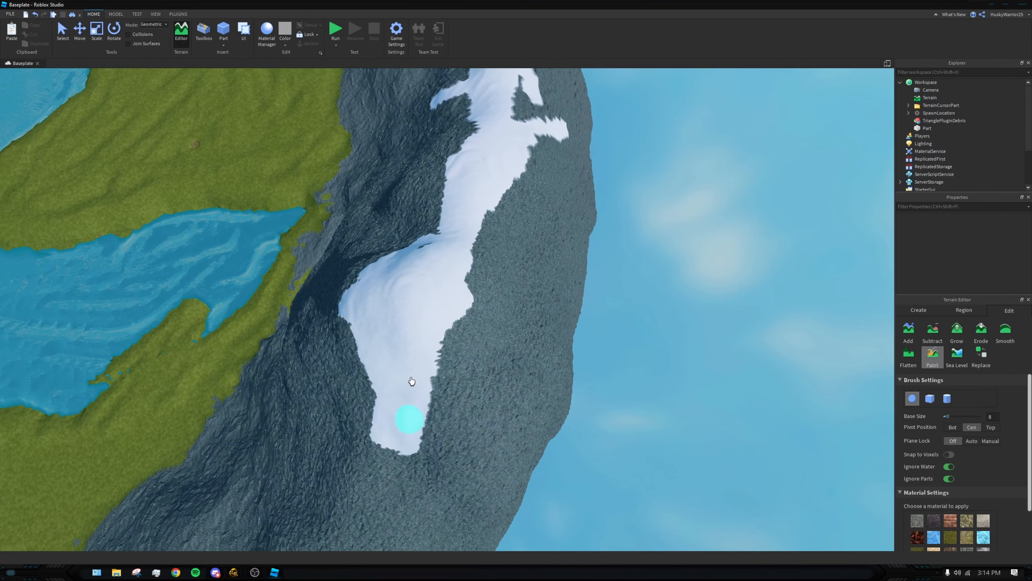
Step: Paint broad, separate snow patches along the ridge beyond the main peak, including its rounded rise
{"action": "mouse_move", "coordinate": [412, 381]}
{"action": "right_mouse_down"}
{"action": "mouse_move", "coordinate": [349, 392]}
{"action": "mouse_move", "coordinate": [574, 361]}
{"action": "right_mouse_up"}
{"action": "key", "text": "w"}
{"action": "left_click_drag", "start_coordinate": [573, 361], "coordinate": [568, 282]}
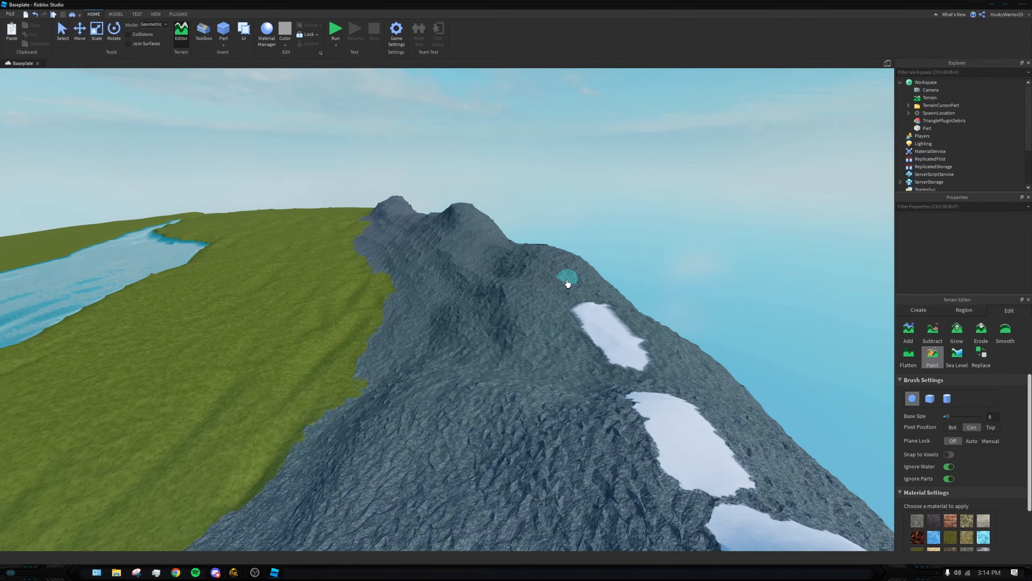
{"action": "right_click_drag", "start_coordinate": [569, 281], "coordinate": [652, 174]}
{"action": "left_click_drag", "start_coordinate": [653, 174], "coordinate": [675, 252]}
{"action": "left_click_drag", "start_coordinate": [523, 287], "coordinate": [565, 268]}
{"action": "right_click_drag", "start_coordinate": [565, 268], "coordinate": [418, 199]}
{"action": "mouse_move", "coordinate": [418, 199]}
{"action": "left_mouse_down"}
{"action": "mouse_move", "coordinate": [533, 251]}
{"action": "mouse_move", "coordinate": [620, 270]}
{"action": "left_mouse_up"}
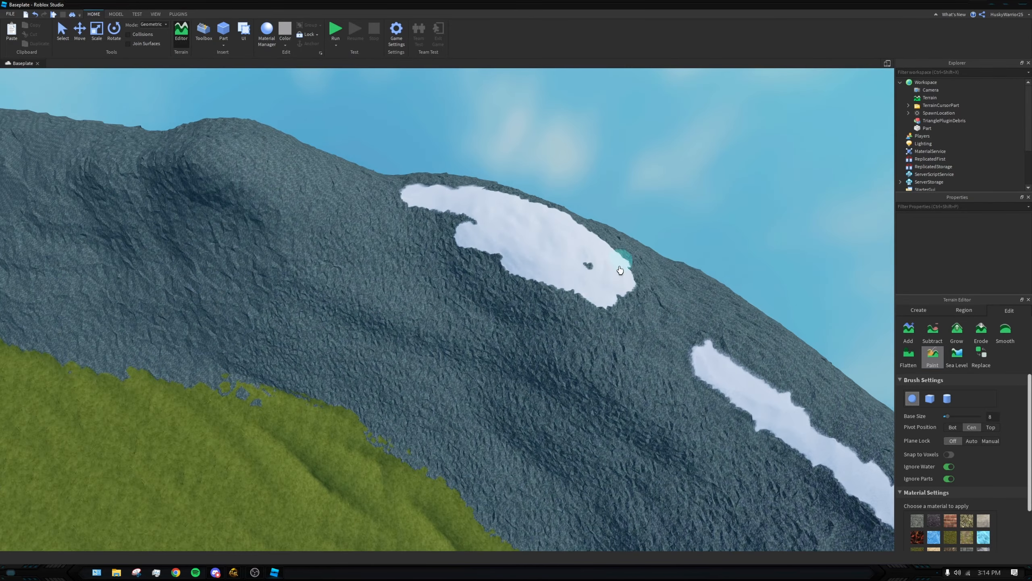
Step: Continue the snow band along the mountain crest to its grassy end, with separate patches on the slope
{"action": "right_click_drag", "start_coordinate": [620, 270], "coordinate": [397, 345]}
{"action": "left_click_drag", "start_coordinate": [396, 345], "coordinate": [219, 354]}
{"action": "mouse_move", "coordinate": [219, 353]}
{"action": "right_mouse_down"}
{"action": "mouse_move", "coordinate": [653, 382]}
{"action": "mouse_move", "coordinate": [402, 301]}
{"action": "right_mouse_up"}
{"action": "left_click_drag", "start_coordinate": [402, 300], "coordinate": [293, 286]}
{"action": "mouse_move", "coordinate": [292, 285]}
{"action": "right_mouse_down"}
{"action": "mouse_move", "coordinate": [503, 327]}
{"action": "mouse_move", "coordinate": [585, 301]}
{"action": "right_mouse_up"}
{"action": "mouse_move", "coordinate": [585, 300]}
{"action": "left_mouse_down"}
{"action": "mouse_move", "coordinate": [392, 282]}
{"action": "mouse_move", "coordinate": [284, 234]}
{"action": "left_mouse_up"}
{"action": "mouse_move", "coordinate": [285, 234]}
{"action": "right_mouse_down"}
{"action": "mouse_move", "coordinate": [603, 317]}
{"action": "mouse_move", "coordinate": [519, 341]}
{"action": "mouse_move", "coordinate": [411, 311]}
{"action": "right_mouse_up"}
{"action": "mouse_move", "coordinate": [410, 311]}
{"action": "left_mouse_down"}
{"action": "mouse_move", "coordinate": [479, 353]}
{"action": "mouse_move", "coordinate": [545, 366]}
{"action": "left_mouse_up"}
{"action": "mouse_move", "coordinate": [544, 367]}
{"action": "right_mouse_down"}
{"action": "mouse_move", "coordinate": [631, 295]}
{"action": "mouse_move", "coordinate": [577, 313]}
{"action": "right_mouse_up"}
{"action": "left_click_drag", "start_coordinate": [577, 312], "coordinate": [490, 313]}
{"action": "left_click_drag", "start_coordinate": [276, 313], "coordinate": [258, 334]}
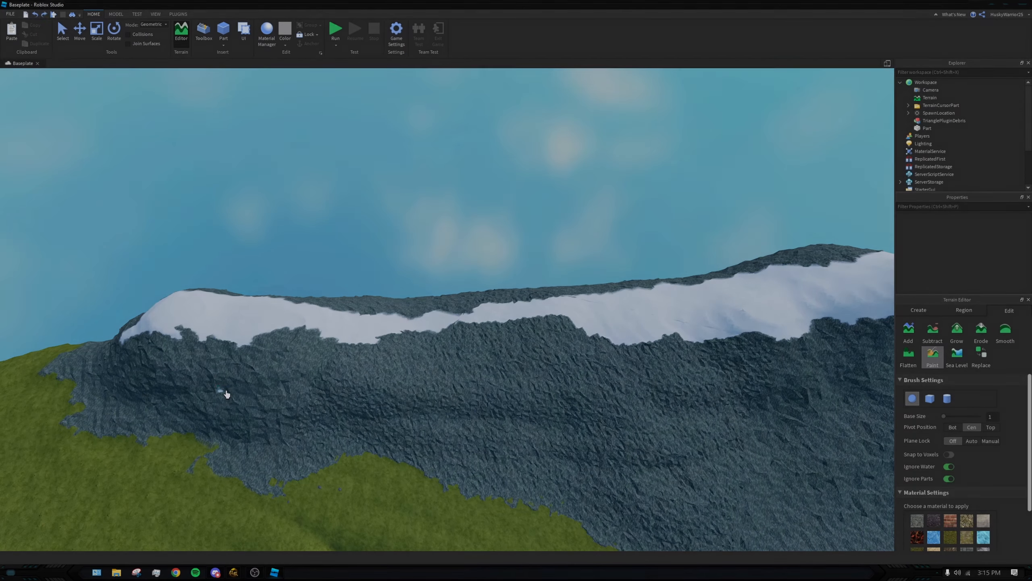
Step: With the brush base size at 1, paint short, thin snow streaks on the rocky slope below the crest
{"action": "left_click", "coordinate": [225, 391]}
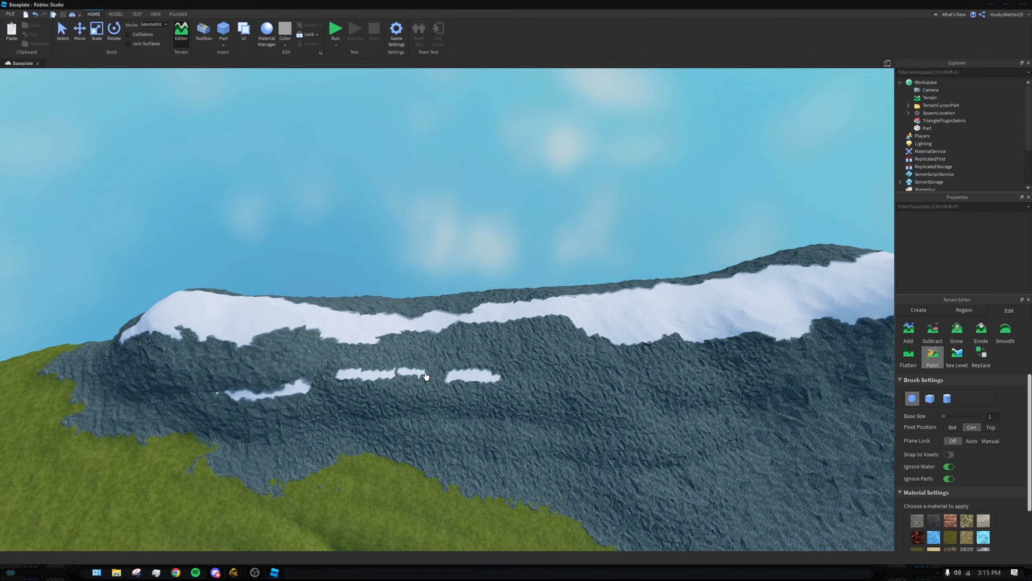
{"action": "right_click_drag", "start_coordinate": [426, 377], "coordinate": [587, 374]}
{"action": "key", "text": "w"}
{"action": "right_click_drag", "start_coordinate": [489, 378], "coordinate": [532, 330]}
{"action": "left_click_drag", "start_coordinate": [479, 360], "coordinate": [471, 384]}
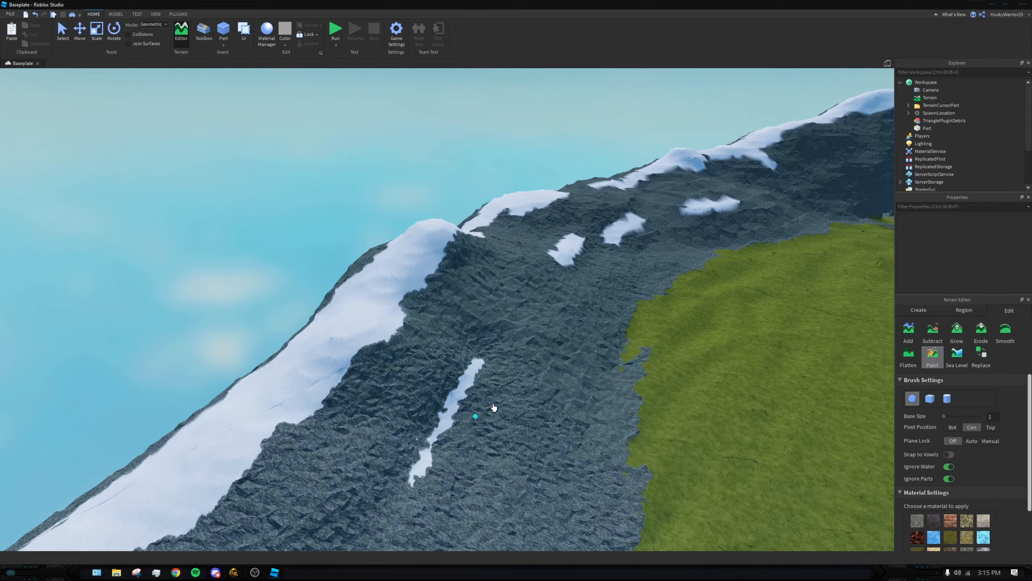
Step: Paint small jagged spurs down from the crest snow and widen the thin streak on the slope below
{"action": "mouse_move", "coordinate": [494, 408]}
{"action": "right_mouse_down"}
{"action": "mouse_move", "coordinate": [608, 389]}
{"action": "mouse_move", "coordinate": [575, 379]}
{"action": "right_mouse_up"}
{"action": "key", "text": "w"}
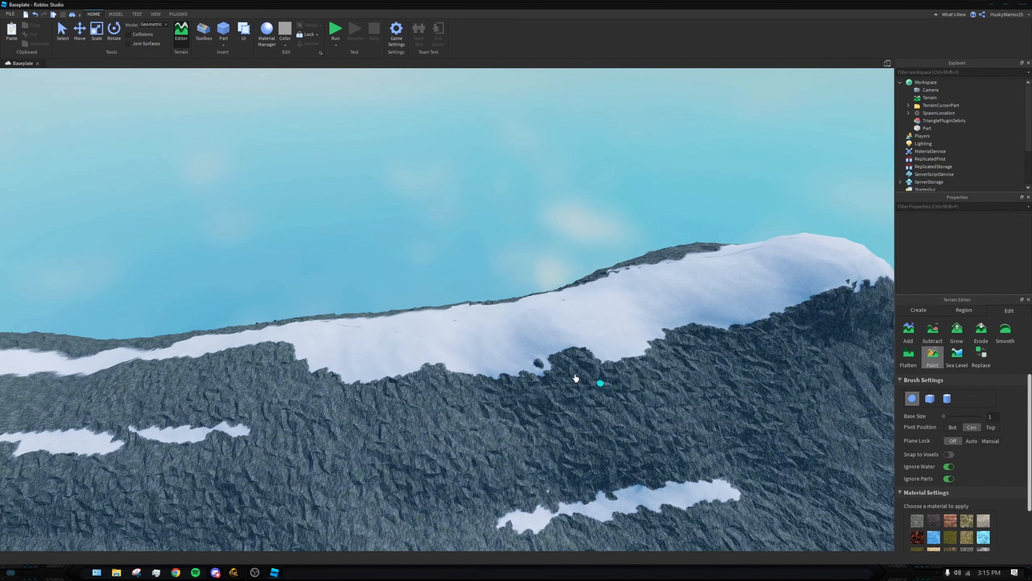
{"action": "key", "text": "d"}
{"action": "left_click_drag", "start_coordinate": [528, 372], "coordinate": [495, 381]}
{"action": "right_click_drag", "start_coordinate": [495, 382], "coordinate": [494, 401]}
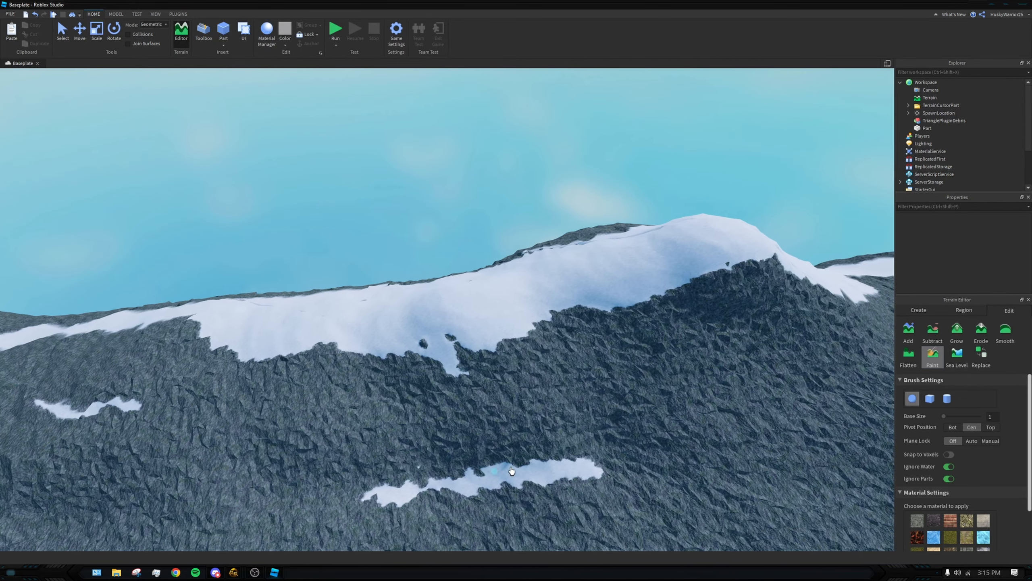
{"action": "mouse_move", "coordinate": [512, 471]}
{"action": "left_mouse_down"}
{"action": "mouse_move", "coordinate": [540, 468]}
{"action": "mouse_move", "coordinate": [569, 484]}
{"action": "left_mouse_up"}
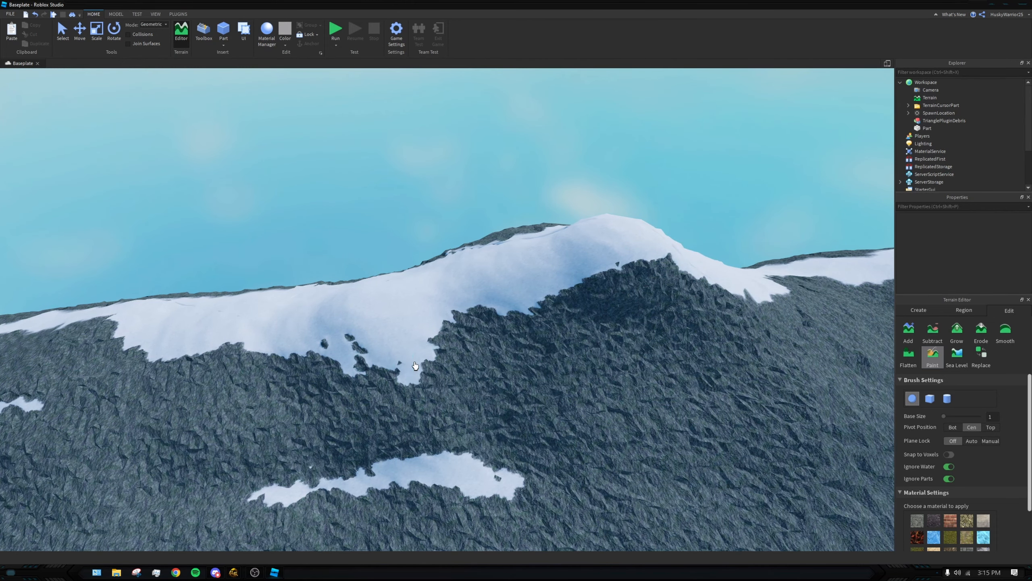
Step: Roughen the snow edge below the next rounded peak and add a forked spur running down its slope
{"action": "right_click_drag", "start_coordinate": [302, 355], "coordinate": [513, 333]}
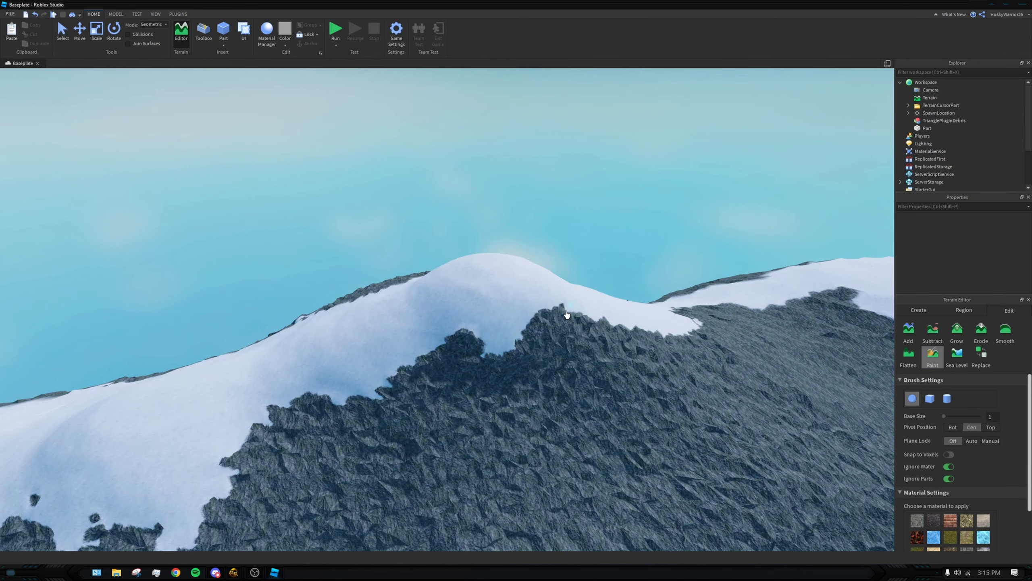
{"action": "right_click_drag", "start_coordinate": [432, 330], "coordinate": [247, 383]}
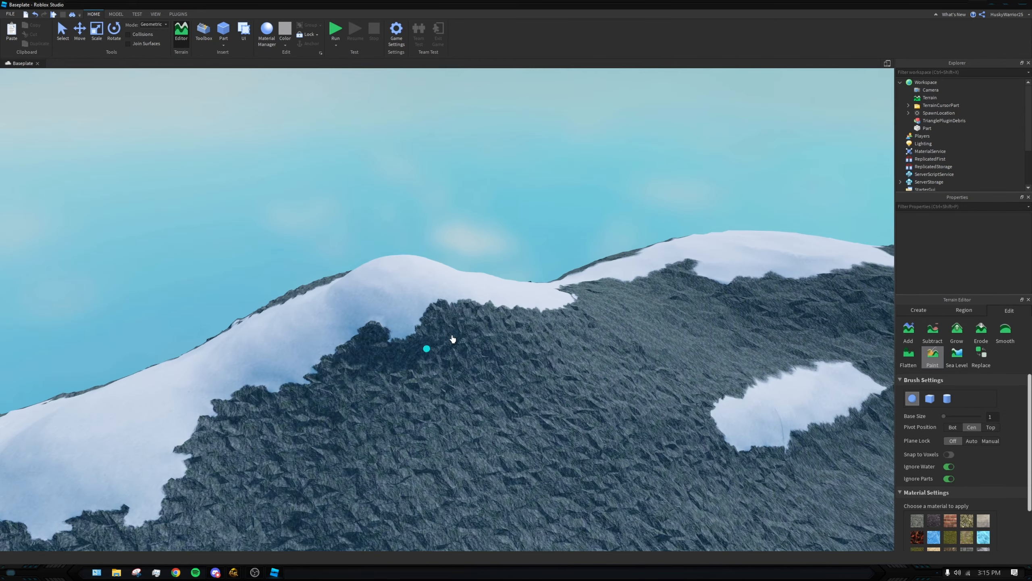
{"action": "right_click_drag", "start_coordinate": [453, 339], "coordinate": [596, 308]}
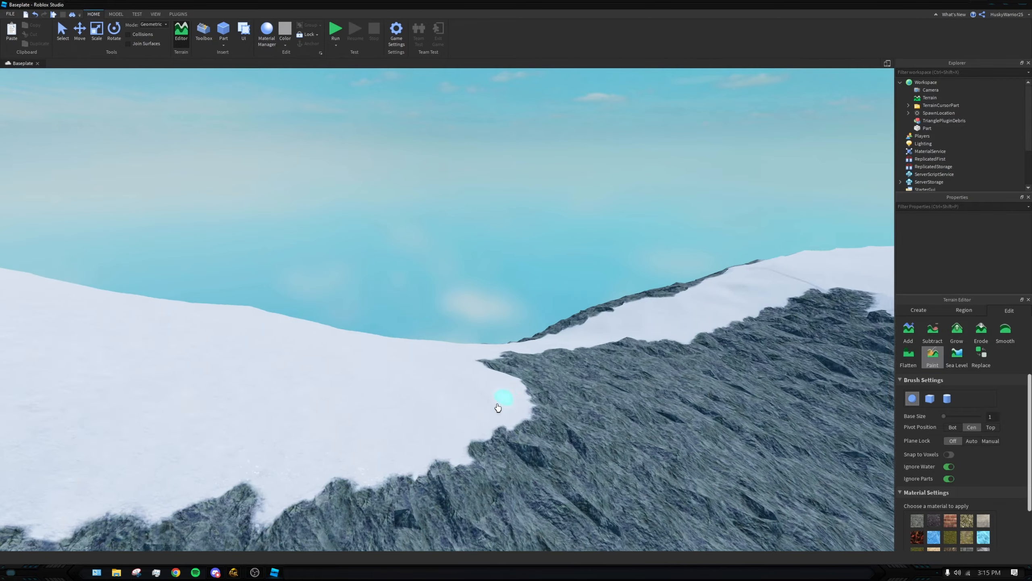
{"action": "right_click_drag", "start_coordinate": [498, 408], "coordinate": [481, 427]}
{"action": "mouse_move", "coordinate": [449, 318]}
{"action": "left_mouse_down"}
{"action": "mouse_move", "coordinate": [462, 355]}
{"action": "mouse_move", "coordinate": [358, 304]}
{"action": "mouse_move", "coordinate": [430, 297]}
{"action": "left_mouse_up"}
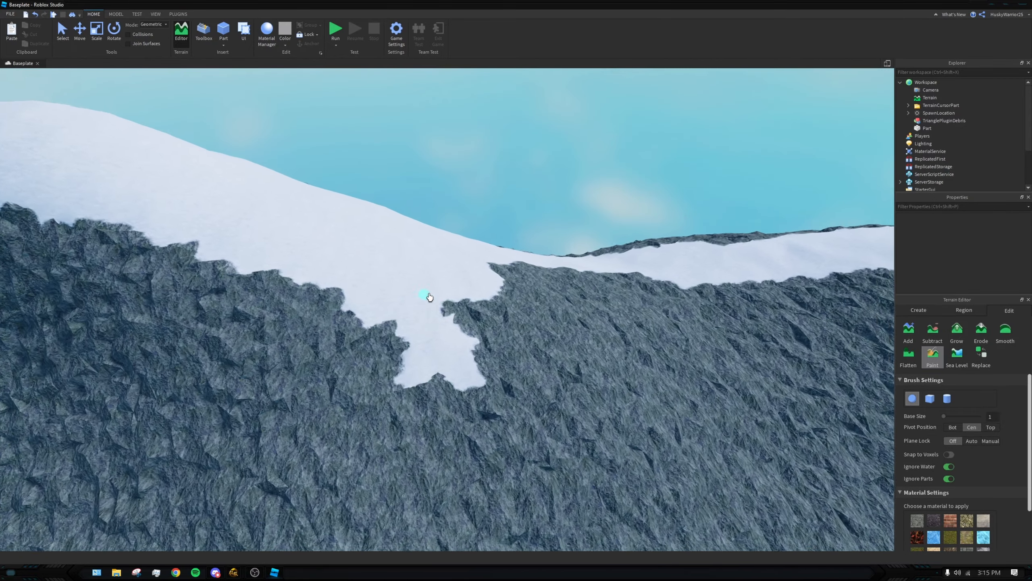
Step: Extend both ends of the long snow patch on the slope into narrow, irregular tips
{"action": "mouse_move", "coordinate": [429, 297]}
{"action": "right_mouse_down"}
{"action": "mouse_move", "coordinate": [503, 353]}
{"action": "mouse_move", "coordinate": [539, 403]}
{"action": "mouse_move", "coordinate": [440, 452]}
{"action": "right_mouse_up"}
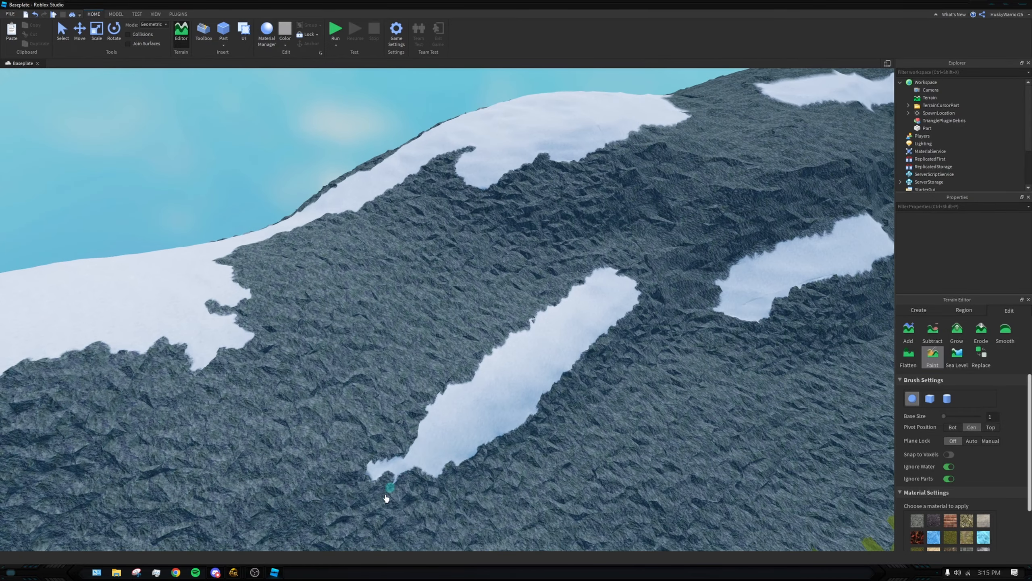
{"action": "left_click_drag", "start_coordinate": [360, 520], "coordinate": [466, 422]}
{"action": "right_click_drag", "start_coordinate": [466, 422], "coordinate": [553, 362]}
{"action": "mouse_move", "coordinate": [651, 228]}
{"action": "left_mouse_down"}
{"action": "mouse_move", "coordinate": [688, 195]}
{"action": "mouse_move", "coordinate": [562, 228]}
{"action": "mouse_move", "coordinate": [672, 171]}
{"action": "mouse_move", "coordinate": [642, 160]}
{"action": "left_mouse_up"}
{"action": "key", "text": "d"}
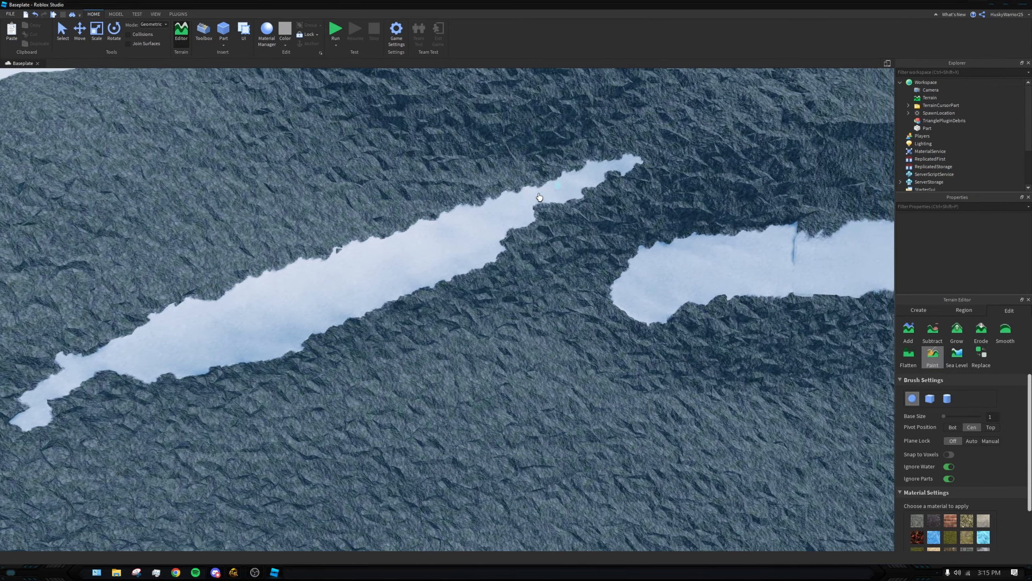
Step: Lengthen the neighbouring slope patch and paint a winding snow band above it that joins the long patch
{"action": "right_click_drag", "start_coordinate": [585, 248], "coordinate": [627, 320]}
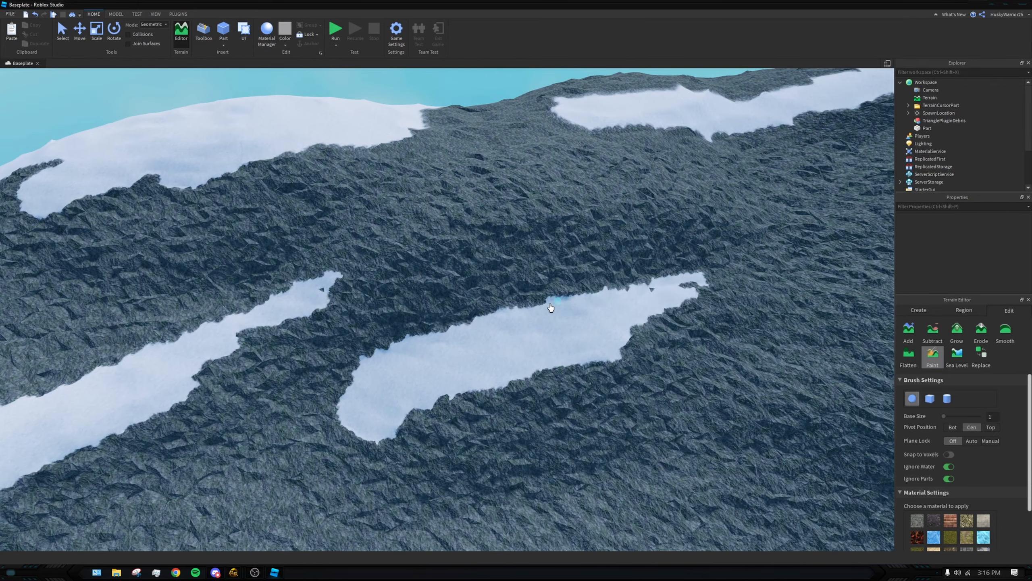
{"action": "right_click_drag", "start_coordinate": [551, 307], "coordinate": [581, 306]}
{"action": "scroll", "coordinate": [518, 354], "scroll_direction": "up", "scroll_amount": 2}
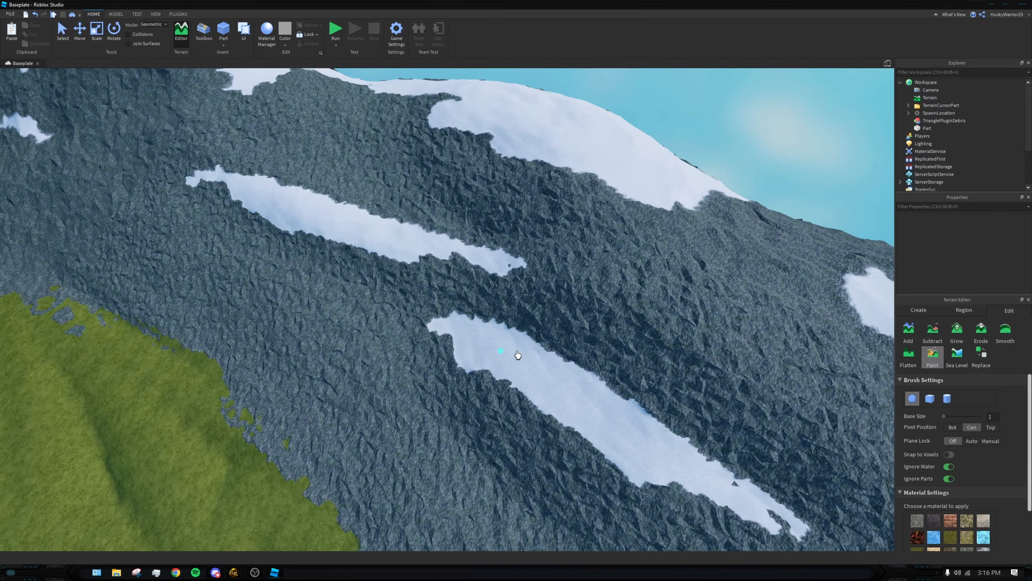
{"action": "right_click_drag", "start_coordinate": [517, 355], "coordinate": [544, 302]}
{"action": "key", "text": "d"}
{"action": "left_click_drag", "start_coordinate": [544, 302], "coordinate": [521, 278]}
{"action": "mouse_move", "coordinate": [425, 267]}
{"action": "left_mouse_down"}
{"action": "mouse_move", "coordinate": [524, 257]}
{"action": "mouse_move", "coordinate": [592, 281]}
{"action": "left_mouse_up"}
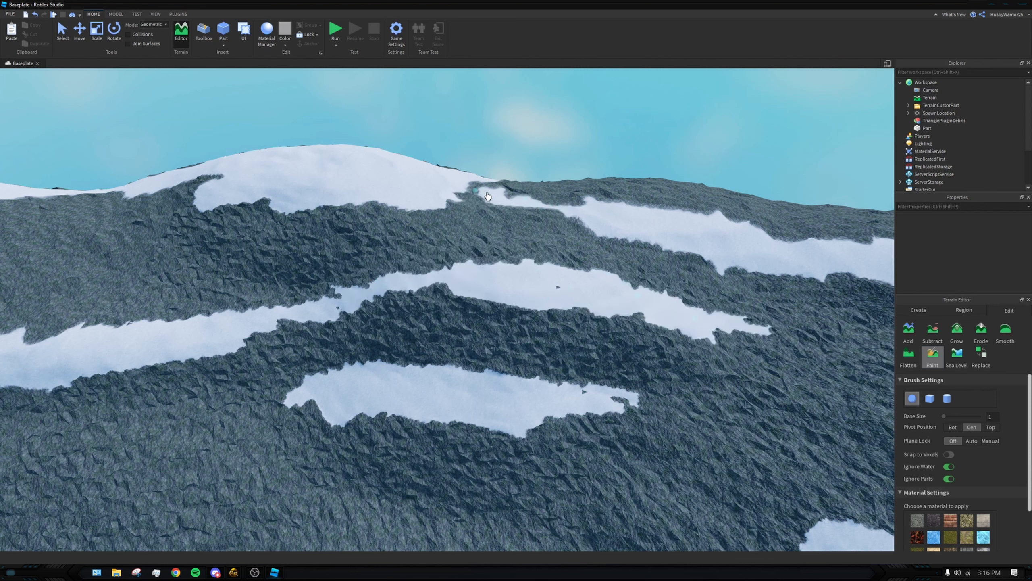
Step: Connect the snow cap on the rounded rise to the next crest strip across the bare rock between them
{"action": "left_click_drag", "start_coordinate": [555, 204], "coordinate": [567, 204]}
{"action": "key", "text": "s"}
{"action": "left_click_drag", "start_coordinate": [495, 220], "coordinate": [454, 221]}
{"action": "mouse_move", "coordinate": [468, 228]}
{"action": "right_mouse_down"}
{"action": "mouse_move", "coordinate": [592, 381]}
{"action": "mouse_move", "coordinate": [569, 406]}
{"action": "right_mouse_up"}
Step: Paint jagged spurs down from the rounded rise's snow cap and fill the small rock gaps inside them
{"action": "left_click_drag", "start_coordinate": [569, 406], "coordinate": [535, 416]}
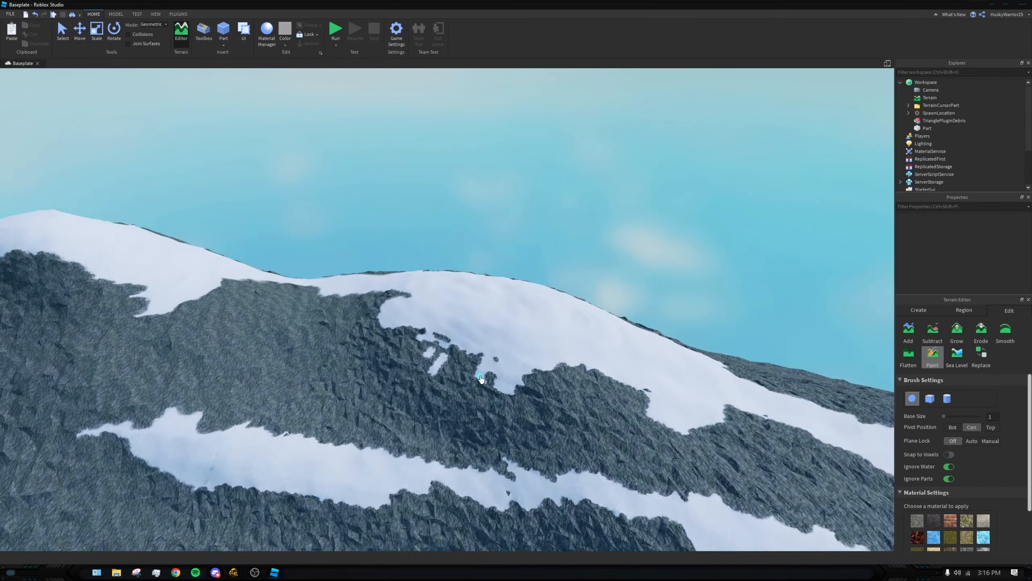
{"action": "scroll", "coordinate": [492, 375], "scroll_direction": "up", "scroll_amount": 3}
{"action": "right_click_drag", "start_coordinate": [492, 375], "coordinate": [506, 372]}
{"action": "left_click_drag", "start_coordinate": [520, 304], "coordinate": [523, 358]}
{"action": "key", "text": "a"}
{"action": "mouse_move", "coordinate": [475, 307]}
{"action": "left_mouse_down"}
{"action": "mouse_move", "coordinate": [465, 345]}
{"action": "mouse_move", "coordinate": [469, 288]}
{"action": "left_mouse_up"}
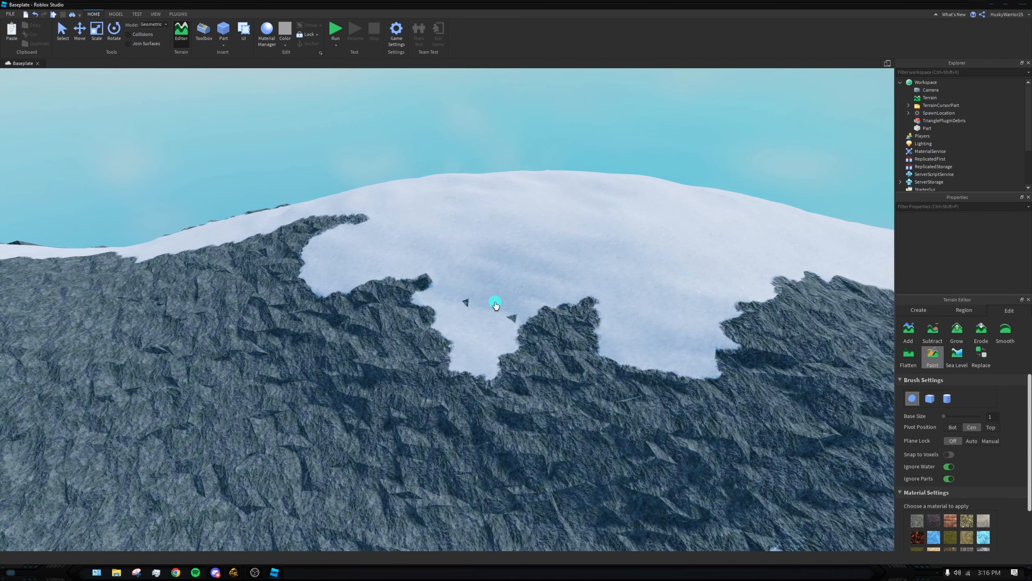
{"action": "right_click_drag", "start_coordinate": [508, 319], "coordinate": [500, 323]}
{"action": "key", "text": "s"}
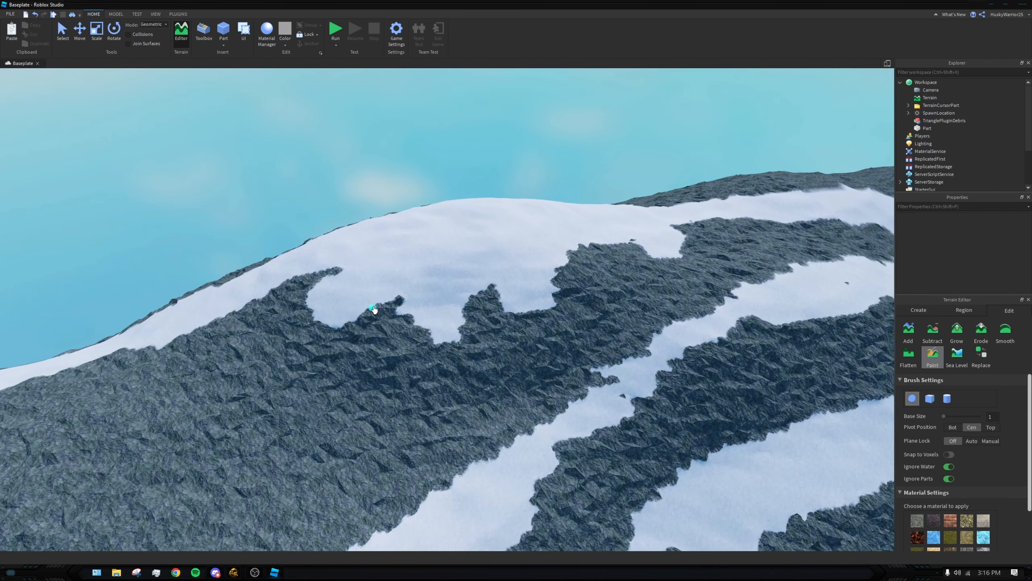
Step: Fill the rock notch at the near end of the snow cap and add another narrow spur below it
{"action": "left_click_drag", "start_coordinate": [361, 339], "coordinate": [321, 370]}
{"action": "key", "text": "a"}
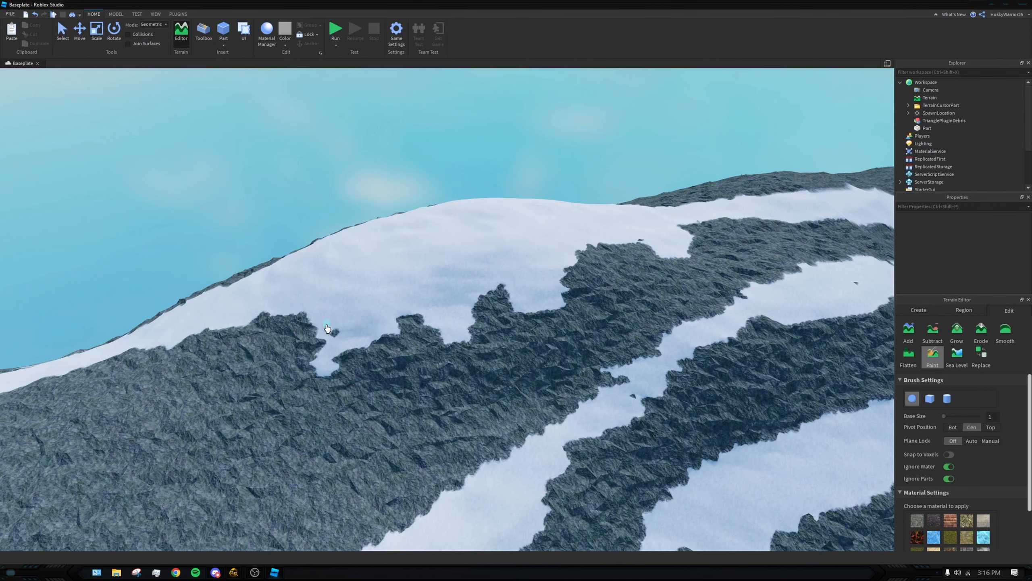
{"action": "left_click_drag", "start_coordinate": [327, 328], "coordinate": [302, 392]}
{"action": "key", "text": "d"}
{"action": "right_click_drag", "start_coordinate": [482, 324], "coordinate": [535, 298]}
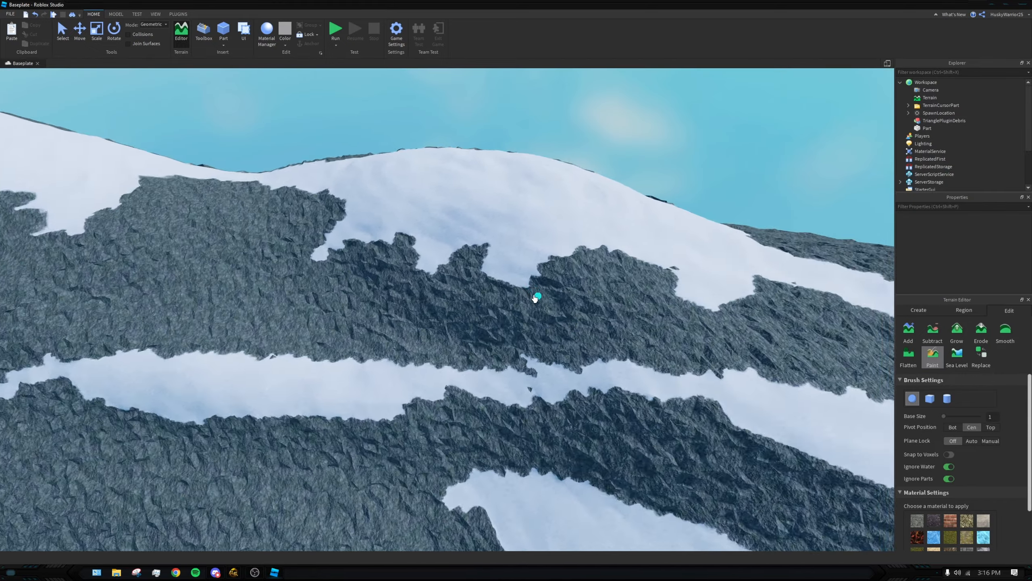
Step: Thicken the crest snow beside the rounded rise and extend its end spur farther down the slope
{"action": "key", "text": "s"}
{"action": "key", "text": "d"}
{"action": "right_click_drag", "start_coordinate": [350, 292], "coordinate": [403, 286]}
{"action": "key", "text": "w"}
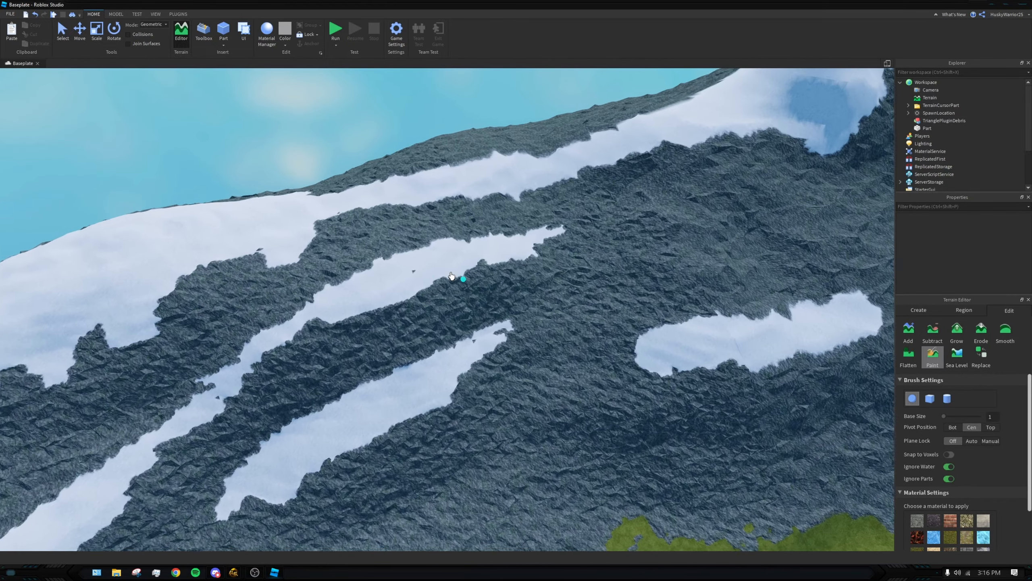
{"action": "key", "text": "d"}
{"action": "left_click_drag", "start_coordinate": [325, 214], "coordinate": [300, 233]}
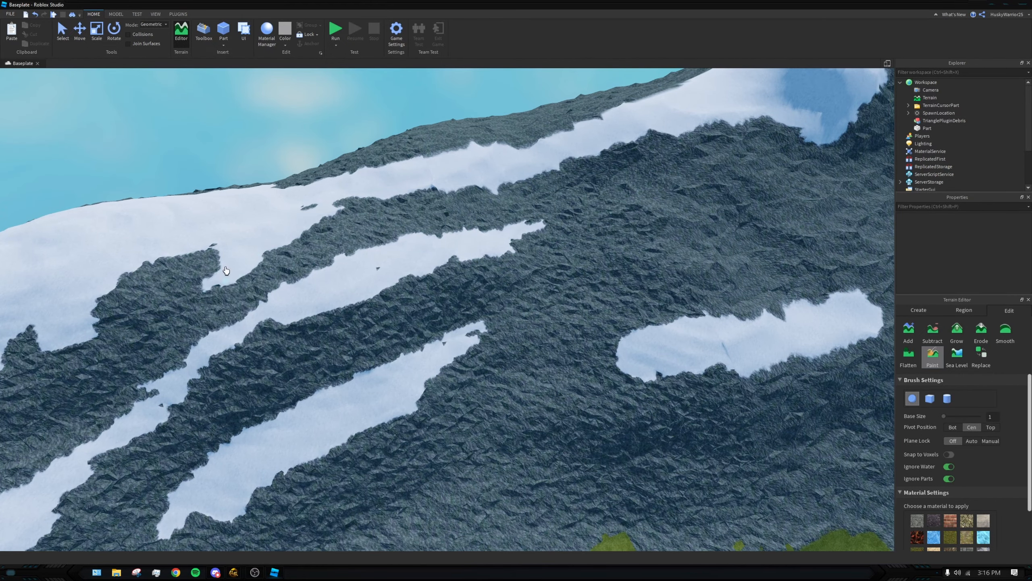
Step: Extend the detached snow patch below the domed peak with irregular edges across the slope
{"action": "right_click_drag", "start_coordinate": [382, 292], "coordinate": [395, 270]}
{"action": "key", "text": "d"}
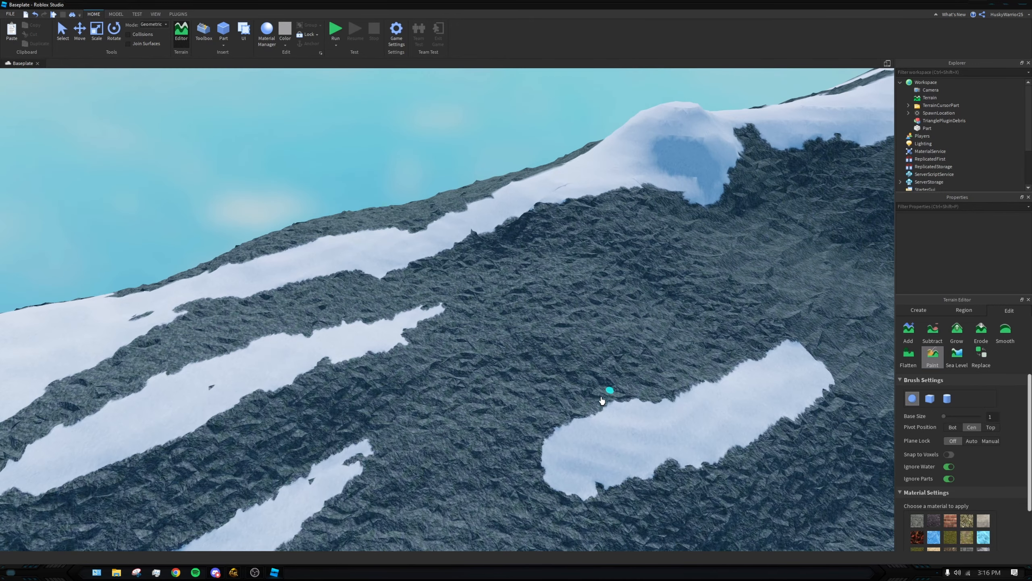
{"action": "mouse_move", "coordinate": [569, 423]}
{"action": "left_mouse_down"}
{"action": "mouse_move", "coordinate": [488, 468]}
{"action": "mouse_move", "coordinate": [509, 482]}
{"action": "mouse_move", "coordinate": [393, 493]}
{"action": "left_mouse_up"}
{"action": "key", "text": "d"}
{"action": "mouse_move", "coordinate": [700, 376]}
{"action": "left_mouse_down"}
{"action": "mouse_move", "coordinate": [744, 352]}
{"action": "mouse_move", "coordinate": [659, 369]}
{"action": "left_mouse_up"}
Step: Cover the domed peak's bare side with snow and paint a narrow spur down from its base
{"action": "right_click_drag", "start_coordinate": [651, 366], "coordinate": [669, 337]}
{"action": "key", "text": "w"}
{"action": "mouse_move", "coordinate": [565, 322]}
{"action": "left_mouse_down"}
{"action": "mouse_move", "coordinate": [542, 302]}
{"action": "mouse_move", "coordinate": [464, 318]}
{"action": "left_mouse_up"}
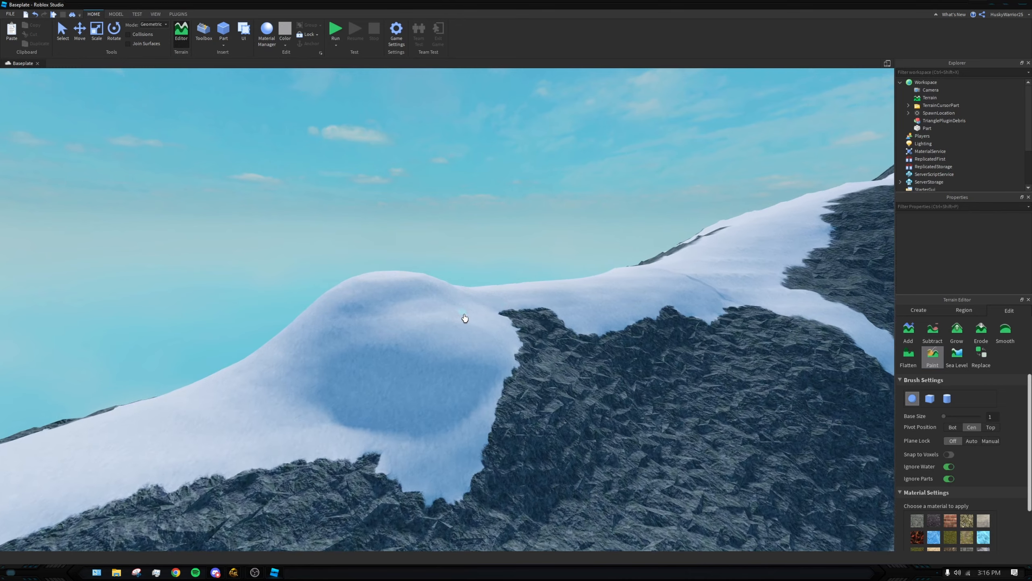
{"action": "right_click_drag", "start_coordinate": [463, 318], "coordinate": [433, 339]}
{"action": "key", "text": "d"}
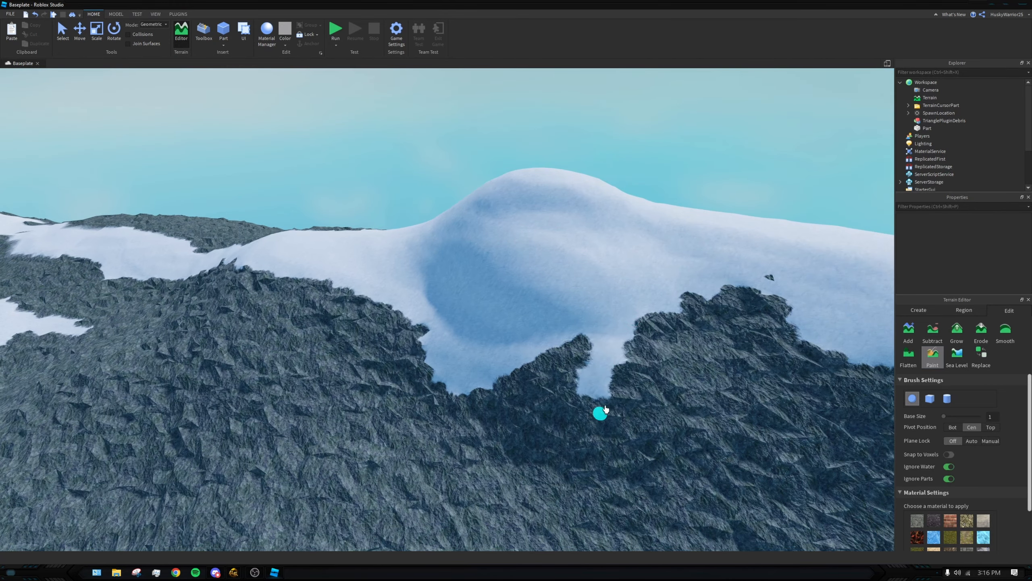
{"action": "left_click_drag", "start_coordinate": [708, 323], "coordinate": [609, 337]}
Step: Paint a branching snow arm below the ridge between the domed peak and the main peak
{"action": "right_click_drag", "start_coordinate": [609, 336], "coordinate": [656, 321]}
{"action": "key", "text": "d"}
{"action": "mouse_move", "coordinate": [656, 320]}
{"action": "left_mouse_down"}
{"action": "mouse_move", "coordinate": [480, 286]}
{"action": "mouse_move", "coordinate": [613, 301]}
{"action": "left_mouse_up"}
{"action": "right_click_drag", "start_coordinate": [612, 301], "coordinate": [664, 323]}
{"action": "key", "text": "s"}
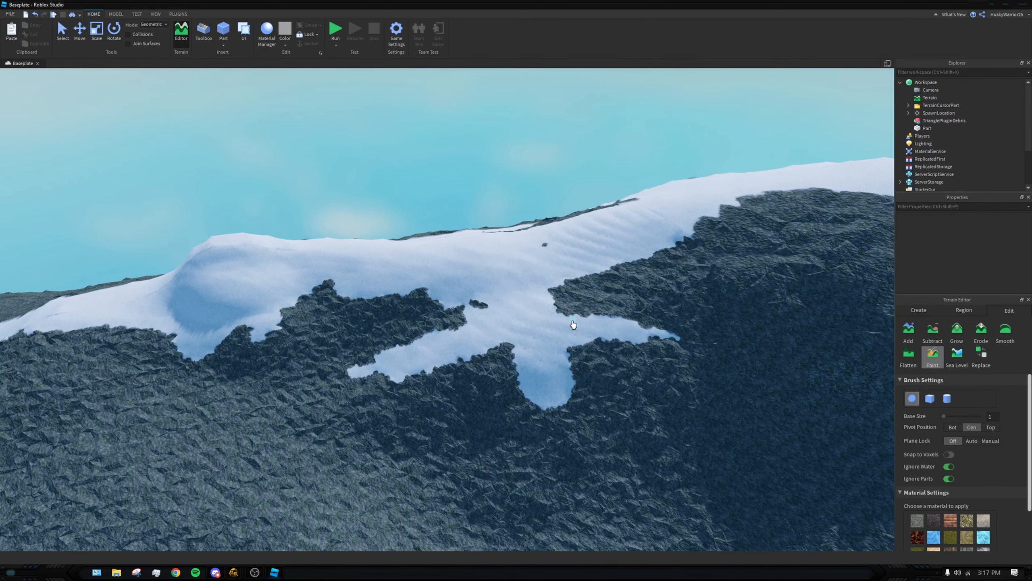
Step: Paint Rock over parts of the branching snow arm to detach it from the ridge and remove its downward spur
{"action": "key", "text": "d"}
{"action": "scroll", "coordinate": [990, 512], "scroll_direction": "down", "scroll_amount": 3}
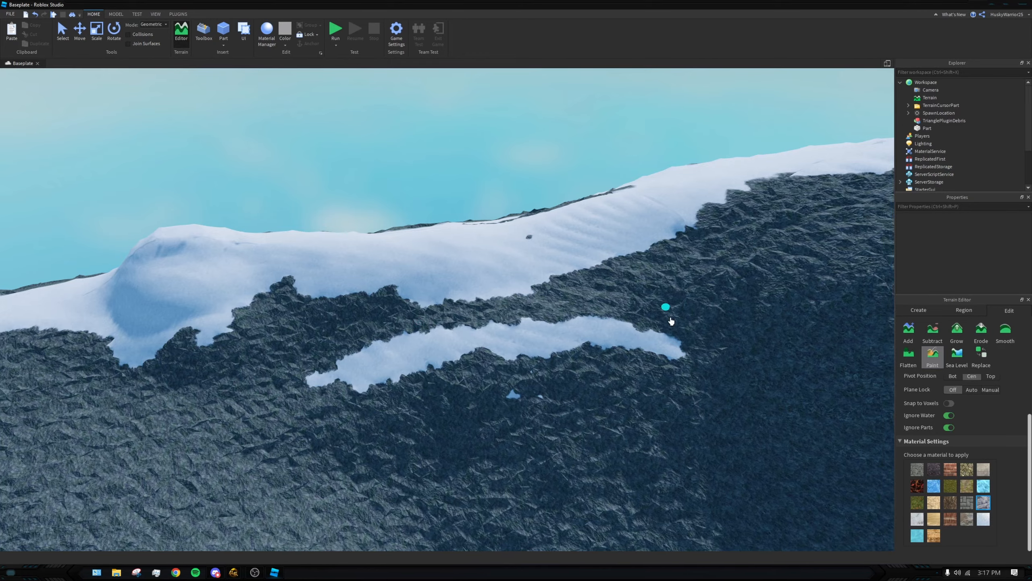
{"action": "key", "text": "s"}
{"action": "key", "text": "d"}
{"action": "key", "text": "w"}
Step: Switch the paint material back to Snow and cover the back of the ridge, including a strip down the slope
{"action": "left_click", "coordinate": [984, 519]}
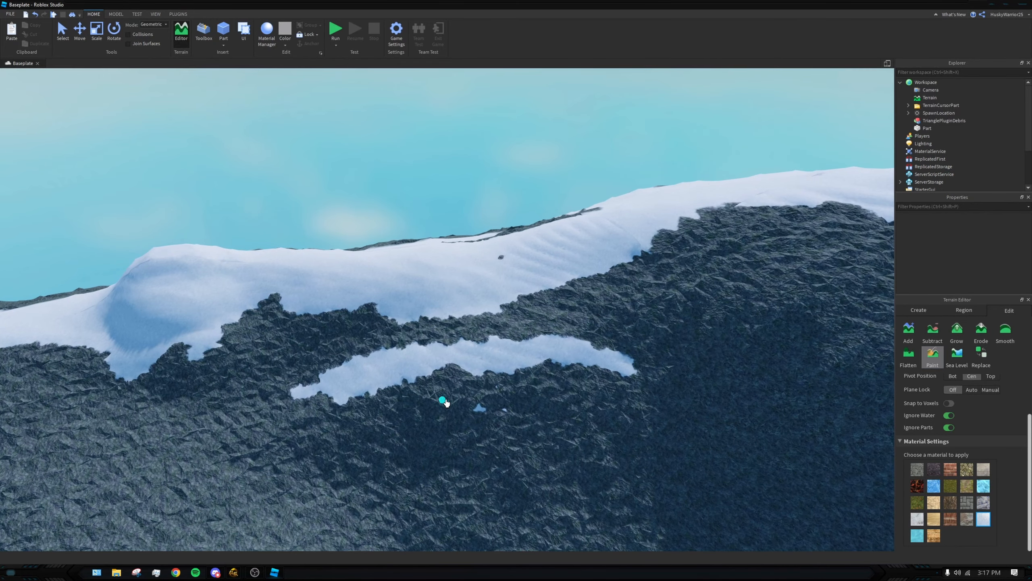
{"action": "left_click_drag", "start_coordinate": [481, 411], "coordinate": [498, 406]}
{"action": "key", "text": "w"}
{"action": "mouse_move", "coordinate": [626, 305]}
{"action": "right_mouse_down"}
{"action": "mouse_move", "coordinate": [624, 244]}
{"action": "mouse_move", "coordinate": [571, 276]}
{"action": "mouse_move", "coordinate": [479, 230]}
{"action": "mouse_move", "coordinate": [501, 268]}
{"action": "mouse_move", "coordinate": [587, 288]}
{"action": "mouse_move", "coordinate": [574, 298]}
{"action": "right_mouse_up"}
{"action": "left_click_drag", "start_coordinate": [569, 313], "coordinate": [452, 318]}
{"action": "key", "text": "s"}
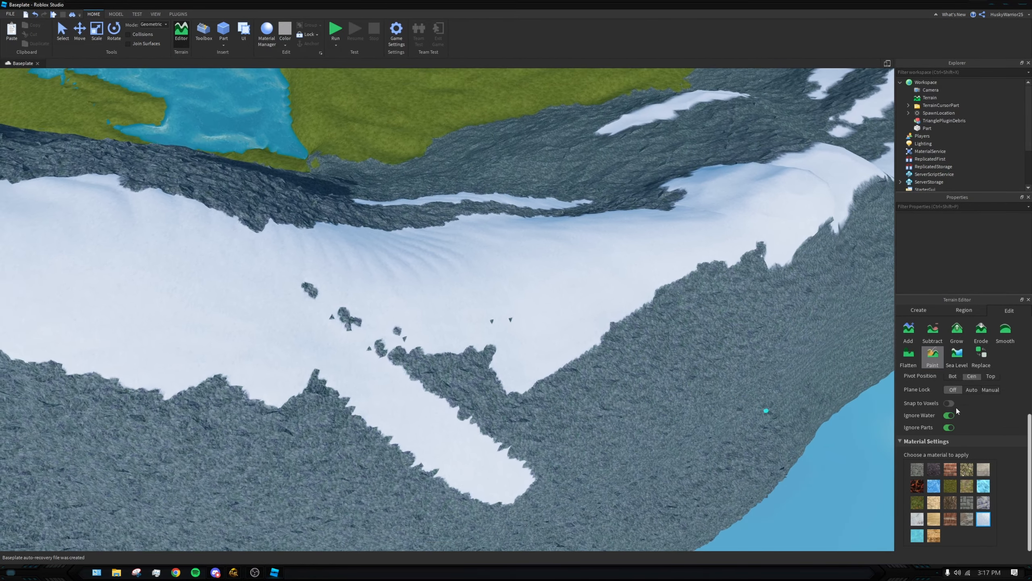
Step: Set the brush base size to 12 and fill the rock gaps in the snow on the ridge's back
{"action": "scroll", "coordinate": [958, 410], "scroll_direction": "up", "scroll_amount": 2}
{"action": "left_click", "coordinate": [950, 417]}
{"action": "left_click_drag", "start_coordinate": [423, 350], "coordinate": [365, 322]}
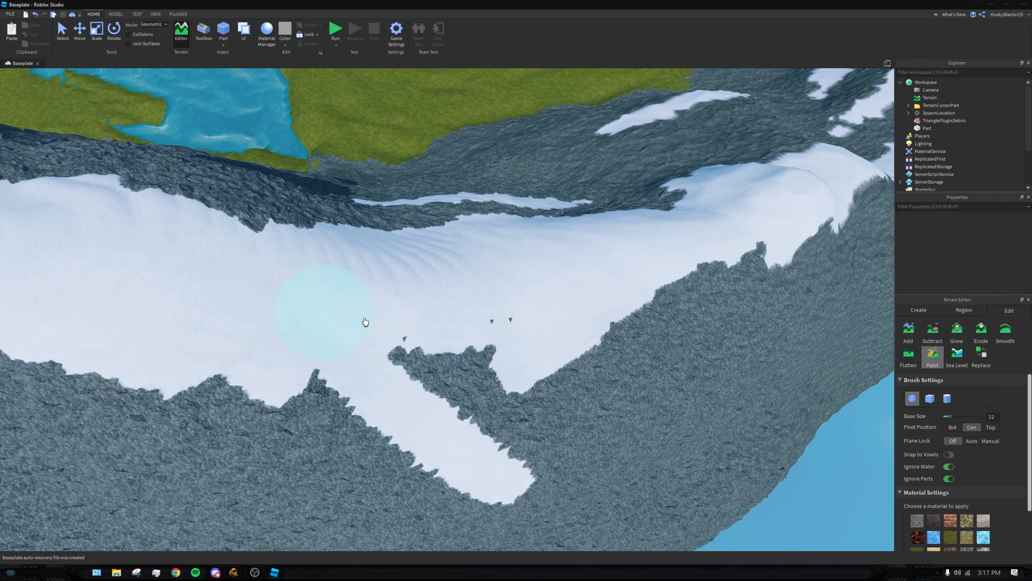
Step: Extend the snow down the ridge's back slope, set the brush base size to 4, and make its lower edge irregular
{"action": "key", "text": "s"}
{"action": "mouse_move", "coordinate": [477, 367]}
{"action": "left_mouse_down"}
{"action": "mouse_move", "coordinate": [398, 369]}
{"action": "mouse_move", "coordinate": [523, 389]}
{"action": "mouse_move", "coordinate": [555, 336]}
{"action": "mouse_move", "coordinate": [465, 429]}
{"action": "left_mouse_up"}
{"action": "scroll", "coordinate": [990, 495], "scroll_direction": "down", "scroll_amount": 2}
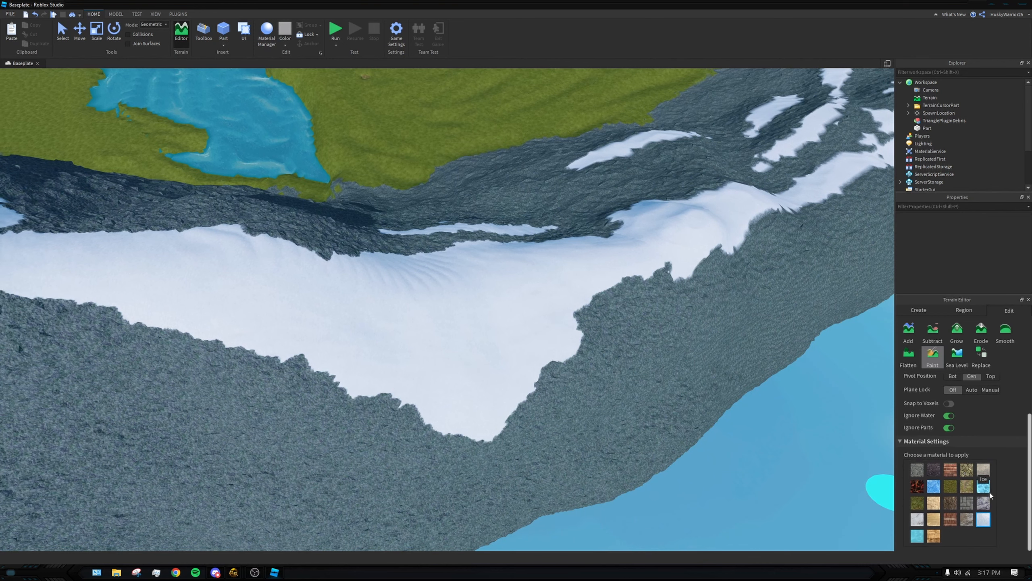
{"action": "scroll", "coordinate": [964, 427], "scroll_direction": "up", "scroll_amount": 2}
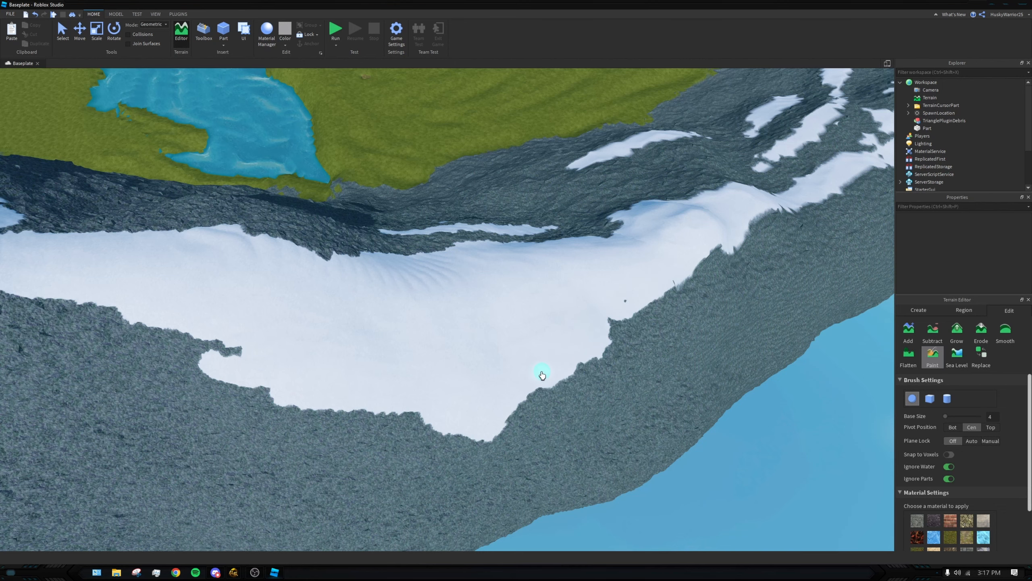
{"action": "right_click_drag", "start_coordinate": [542, 375], "coordinate": [290, 294]}
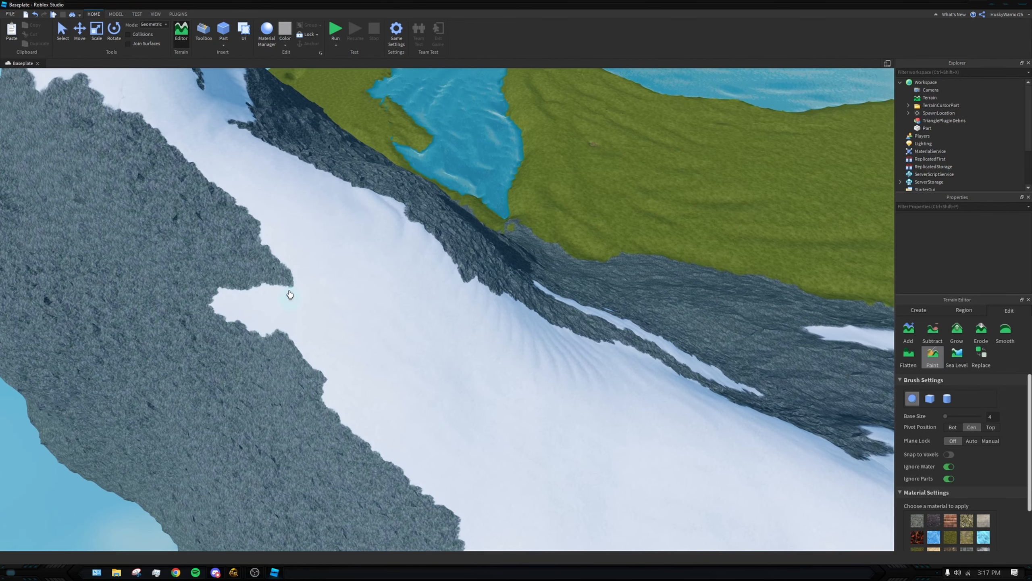
{"action": "left_click_drag", "start_coordinate": [290, 294], "coordinate": [250, 256]}
{"action": "key", "text": "a"}
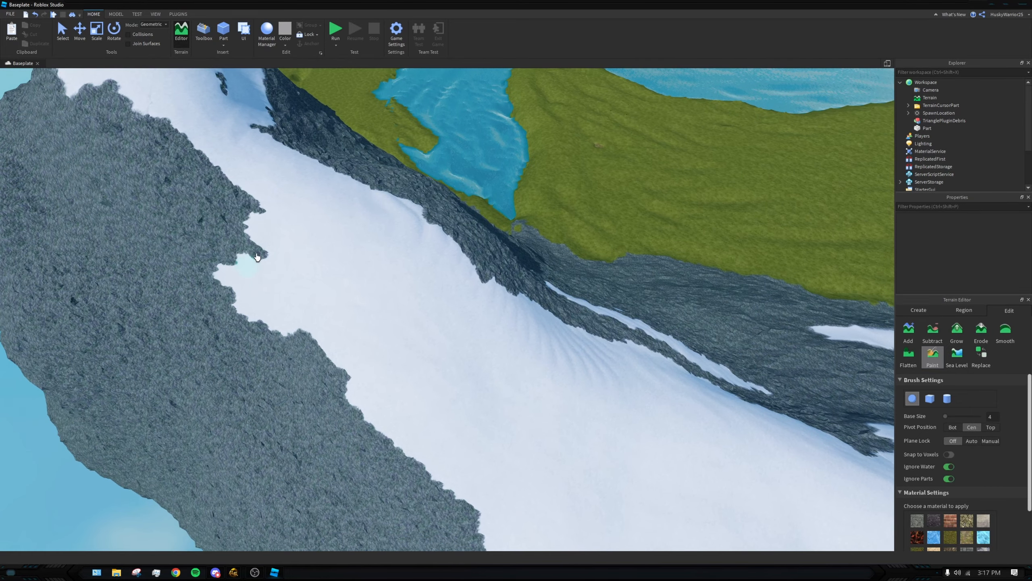
Step: Fill the rock gap in the domed peak's snow cap and extend the snow down the side of the dome
{"action": "mouse_move", "coordinate": [245, 300]}
{"action": "right_mouse_down"}
{"action": "mouse_move", "coordinate": [369, 216]}
{"action": "mouse_move", "coordinate": [436, 245]}
{"action": "right_mouse_up"}
{"action": "key", "text": "w"}
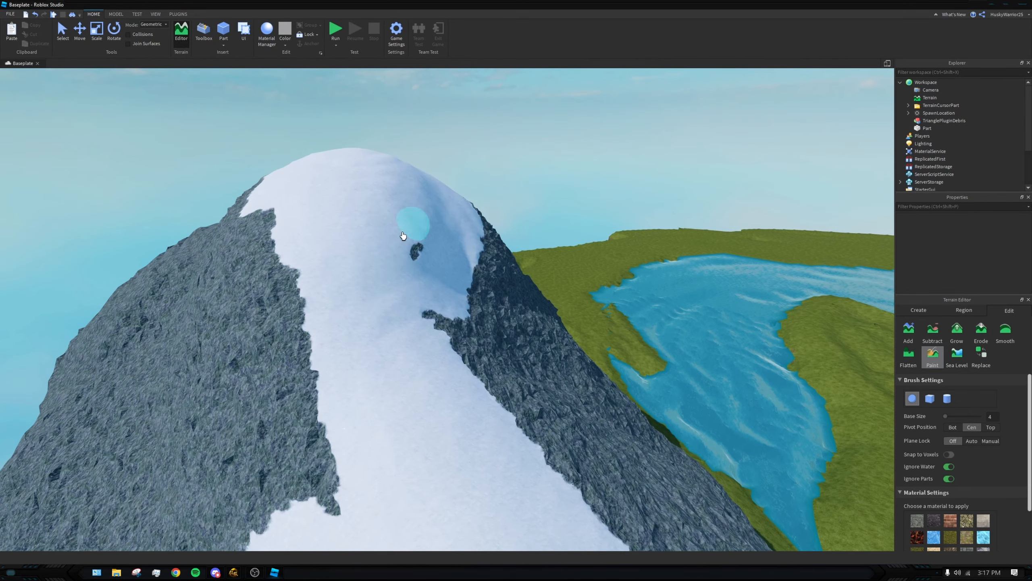
{"action": "left_click", "coordinate": [417, 250]}
{"action": "key", "text": "a"}
{"action": "key", "text": "w"}
{"action": "key", "text": "a"}
{"action": "left_click_drag", "start_coordinate": [315, 224], "coordinate": [340, 252]}
{"action": "key", "text": "a"}
{"action": "key", "text": "s"}
{"action": "mouse_move", "coordinate": [235, 226]}
{"action": "left_mouse_down"}
{"action": "mouse_move", "coordinate": [373, 293]}
{"action": "mouse_move", "coordinate": [272, 249]}
{"action": "mouse_move", "coordinate": [276, 215]}
{"action": "mouse_move", "coordinate": [279, 316]}
{"action": "mouse_move", "coordinate": [355, 286]}
{"action": "left_mouse_up"}
{"action": "key", "text": "a"}
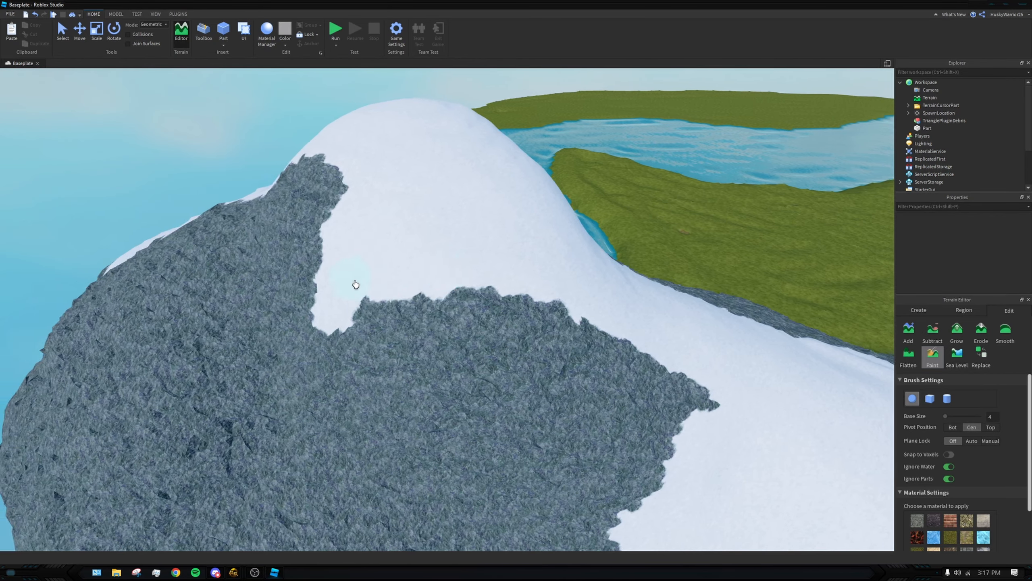
Step: Paint snow along the cap's lower edge to make it jagged and widen it across the shoulder beside the dome
{"action": "right_click_drag", "start_coordinate": [354, 286], "coordinate": [555, 281]}
{"action": "mouse_move", "coordinate": [555, 281]}
{"action": "left_mouse_down"}
{"action": "mouse_move", "coordinate": [722, 284]}
{"action": "mouse_move", "coordinate": [788, 316]}
{"action": "left_mouse_up"}
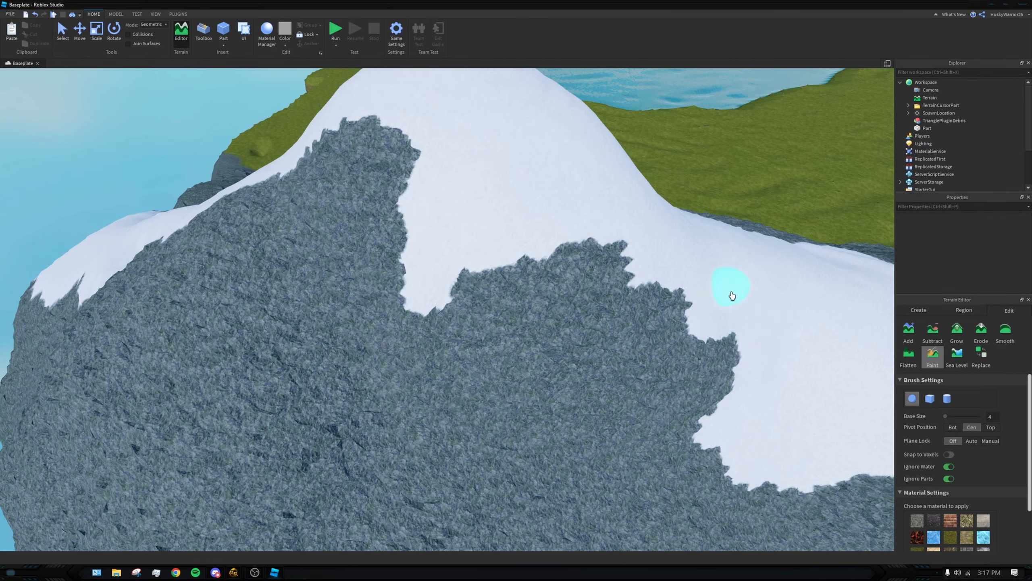
{"action": "key", "text": "a"}
{"action": "mouse_move", "coordinate": [468, 244]}
{"action": "left_mouse_down"}
{"action": "mouse_move", "coordinate": [431, 240]}
{"action": "mouse_move", "coordinate": [551, 161]}
{"action": "mouse_move", "coordinate": [430, 206]}
{"action": "mouse_move", "coordinate": [413, 161]}
{"action": "mouse_move", "coordinate": [312, 227]}
{"action": "left_mouse_up"}
{"action": "left_click_drag", "start_coordinate": [540, 194], "coordinate": [524, 145]}
{"action": "key", "text": "a"}
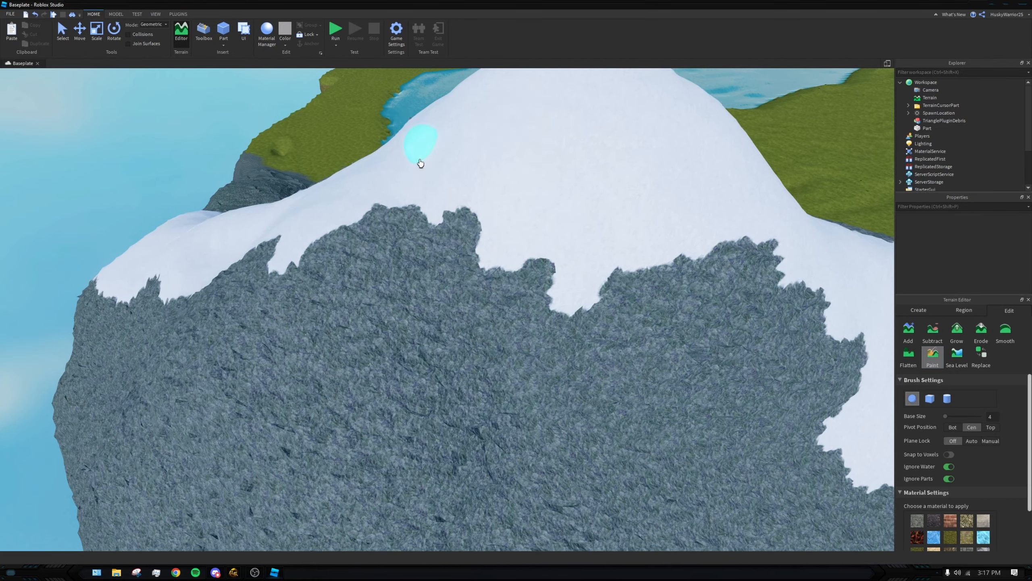
Step: Extend the snow down the shoulder slope behind the peak, adding pointed spurs along its lower edge
{"action": "mouse_move", "coordinate": [420, 164]}
{"action": "right_mouse_down"}
{"action": "mouse_move", "coordinate": [493, 284]}
{"action": "mouse_move", "coordinate": [545, 230]}
{"action": "right_mouse_up"}
{"action": "left_click_drag", "start_coordinate": [545, 230], "coordinate": [548, 245]}
{"action": "key", "text": "a"}
{"action": "key", "text": "w"}
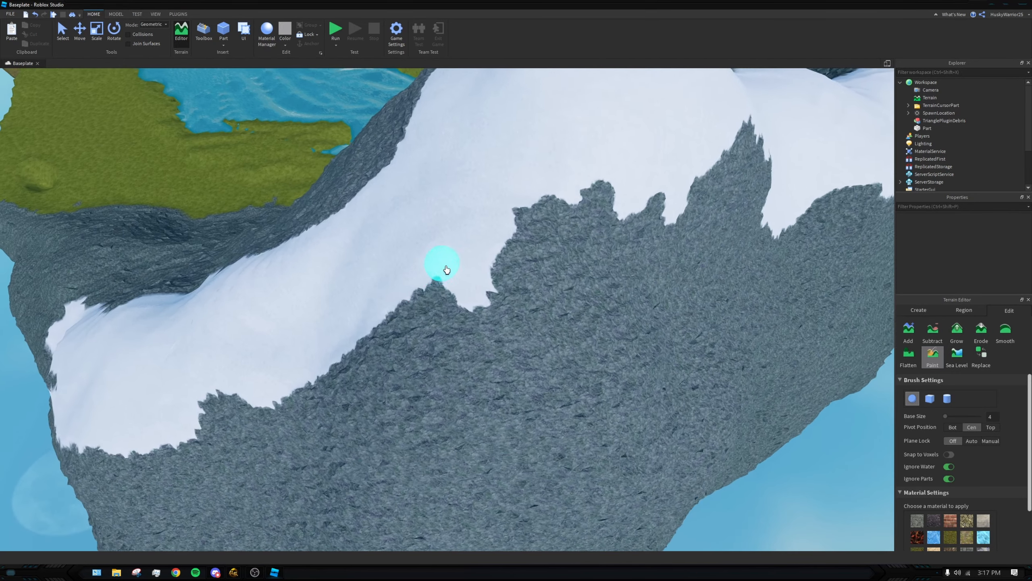
{"action": "mouse_move", "coordinate": [447, 269]}
{"action": "left_mouse_down"}
{"action": "mouse_move", "coordinate": [443, 359]}
{"action": "mouse_move", "coordinate": [488, 447]}
{"action": "left_mouse_up"}
{"action": "key", "text": "a"}
{"action": "key", "text": "s"}
{"action": "left_click_drag", "start_coordinate": [660, 365], "coordinate": [690, 425]}
{"action": "left_click_drag", "start_coordinate": [595, 365], "coordinate": [587, 405]}
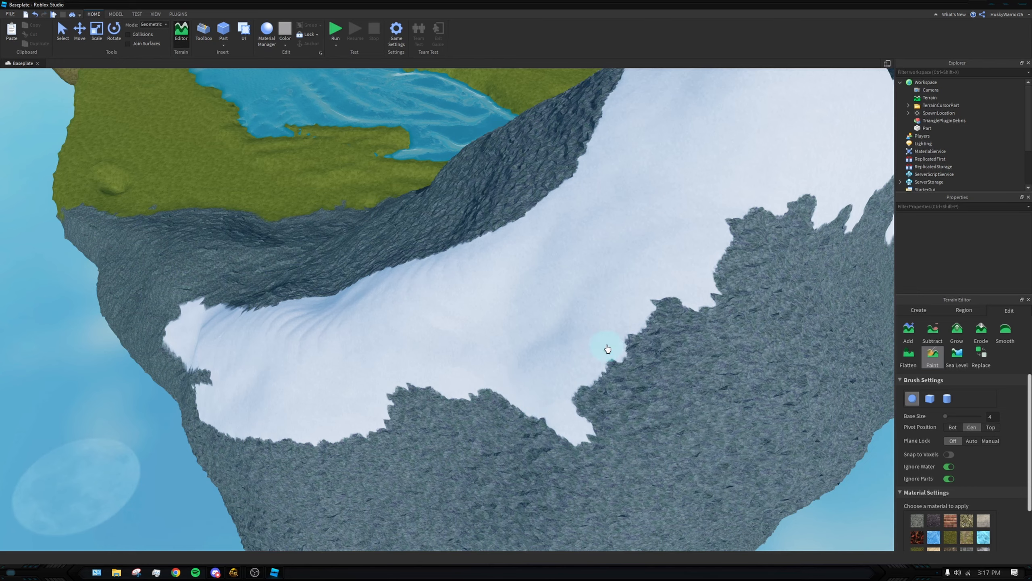
Step: Paint a snow arm branching from the ridge onto the mountain's front face and join the small streak below the opposite ridge to its snow
{"action": "right_click_drag", "start_coordinate": [594, 433], "coordinate": [514, 261]}
{"action": "key", "text": "s"}
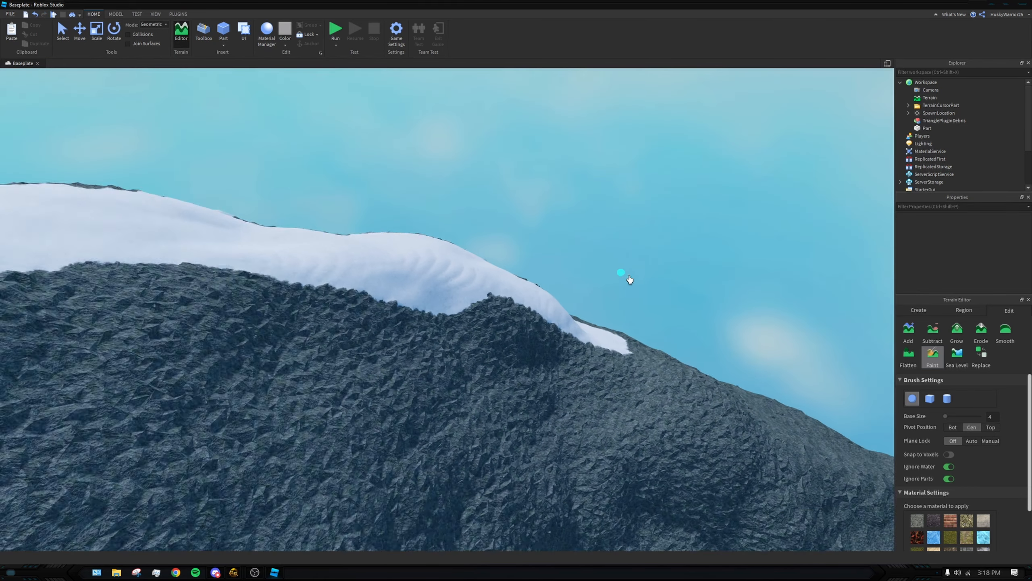
{"action": "key", "text": "w"}
{"action": "mouse_move", "coordinate": [693, 303]}
{"action": "right_mouse_down"}
{"action": "mouse_move", "coordinate": [611, 267]}
{"action": "mouse_move", "coordinate": [625, 271]}
{"action": "right_mouse_up"}
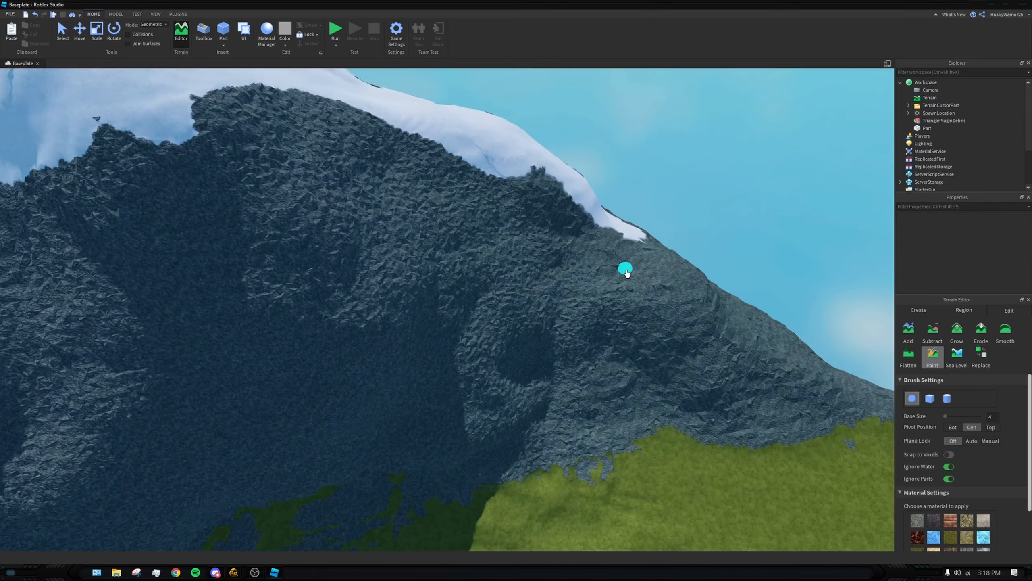
{"action": "mouse_move", "coordinate": [529, 241]}
{"action": "left_mouse_down"}
{"action": "mouse_move", "coordinate": [592, 293]}
{"action": "mouse_move", "coordinate": [650, 320]}
{"action": "mouse_move", "coordinate": [656, 337]}
{"action": "left_mouse_up"}
{"action": "key", "text": "s"}
{"action": "right_click_drag", "start_coordinate": [486, 271], "coordinate": [566, 284]}
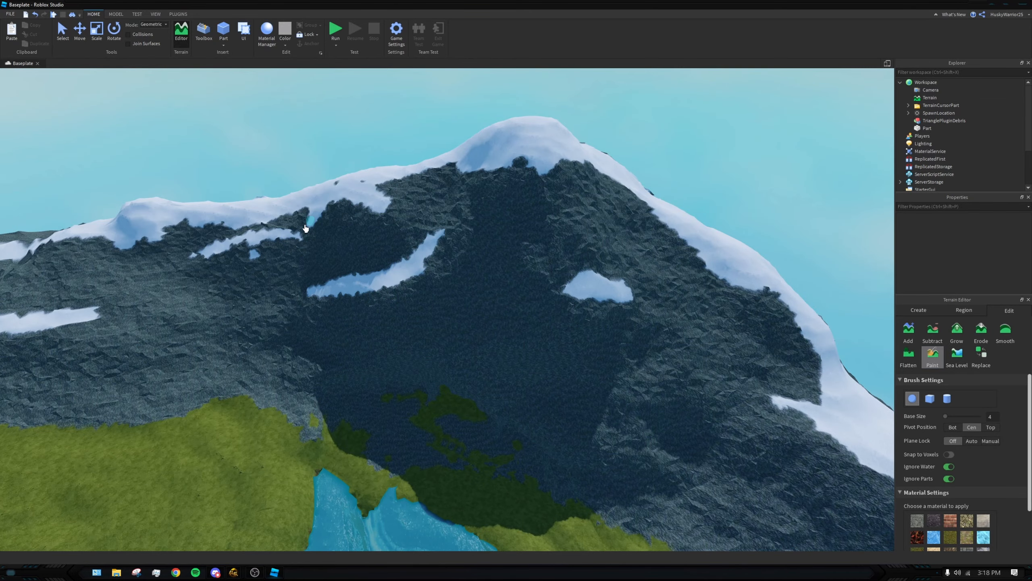
{"action": "key", "text": "s"}
{"action": "left_click_drag", "start_coordinate": [278, 257], "coordinate": [202, 266]}
Step: Try snow streaks low on the shaded face of the main peak and undo them
{"action": "left_click_drag", "start_coordinate": [513, 371], "coordinate": [592, 365]}
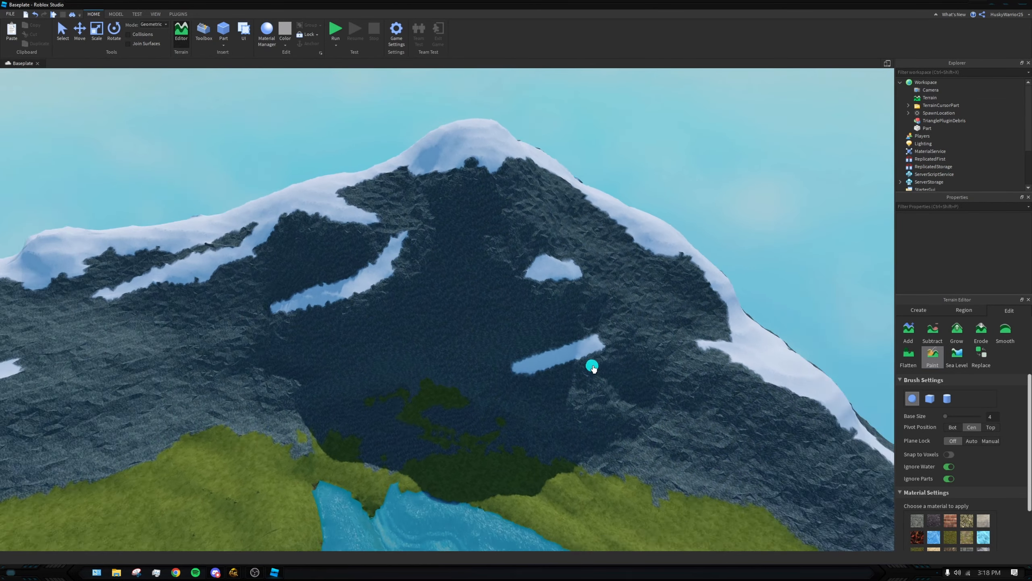
{"action": "key", "text": "ctrl+z"}
{"action": "key", "text": "w"}
{"action": "key", "text": "s"}
{"action": "right_click_drag", "start_coordinate": [551, 334], "coordinate": [445, 334]}
{"action": "key", "text": "w"}
{"action": "left_click_drag", "start_coordinate": [389, 321], "coordinate": [445, 334]}
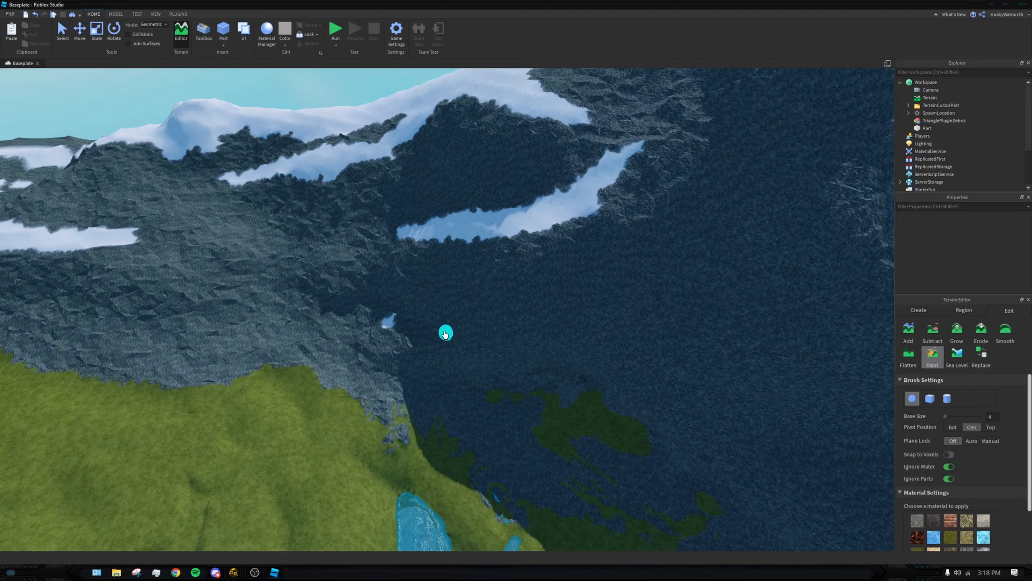
{"action": "key", "text": "ctrl+z"}
{"action": "key", "text": "s"}
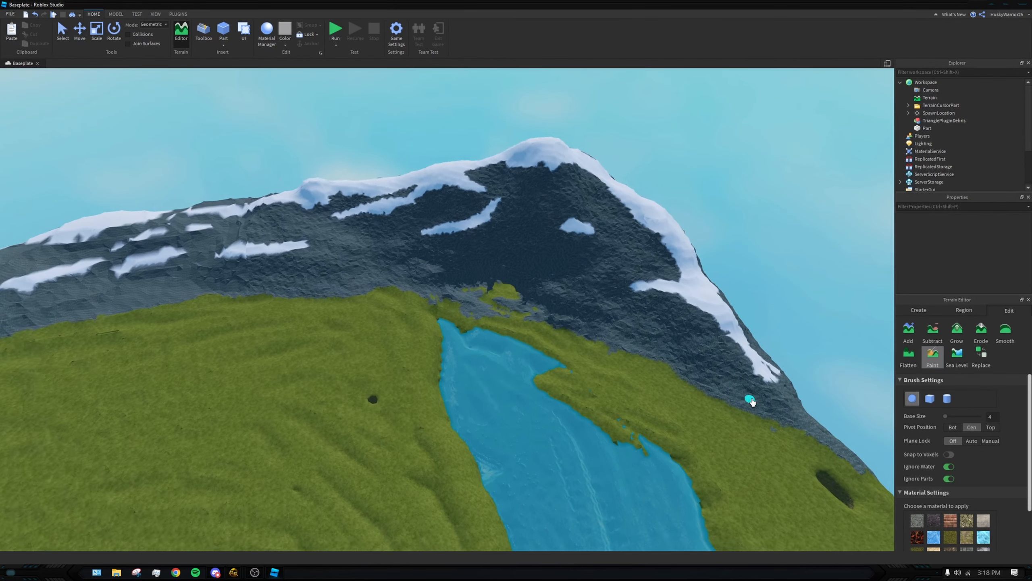
Step: Try painting Basalt on the rock near the base cave and undo it
{"action": "right_click_drag", "start_coordinate": [780, 397], "coordinate": [702, 385]}
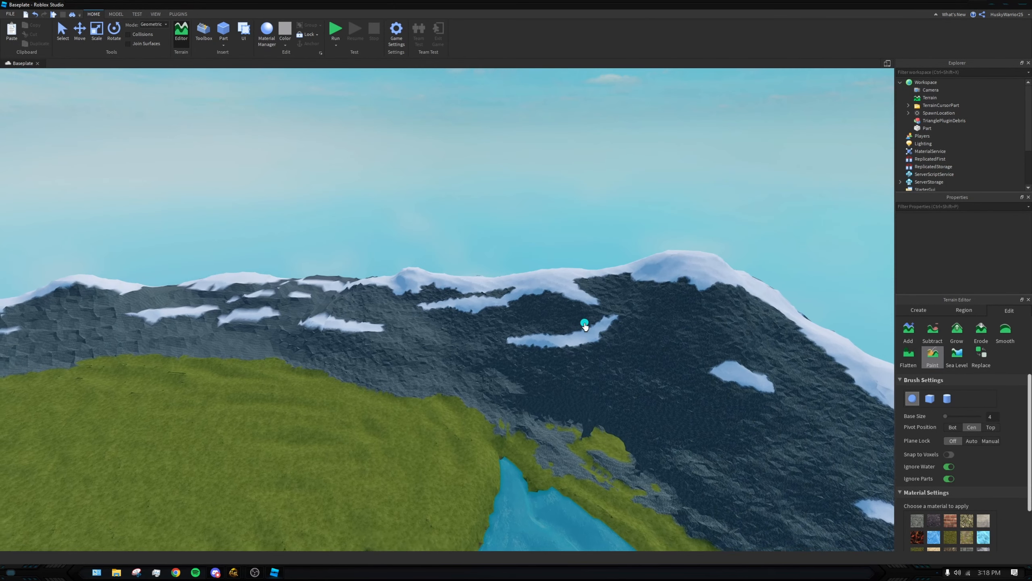
{"action": "mouse_move", "coordinate": [584, 325]}
{"action": "right_mouse_down"}
{"action": "mouse_move", "coordinate": [604, 333]}
{"action": "mouse_move", "coordinate": [571, 318]}
{"action": "mouse_move", "coordinate": [638, 300]}
{"action": "mouse_move", "coordinate": [597, 328]}
{"action": "mouse_move", "coordinate": [578, 321]}
{"action": "mouse_move", "coordinate": [567, 339]}
{"action": "mouse_move", "coordinate": [550, 316]}
{"action": "mouse_move", "coordinate": [559, 313]}
{"action": "right_mouse_up"}
{"action": "key", "text": "w"}
{"action": "key", "text": "s"}
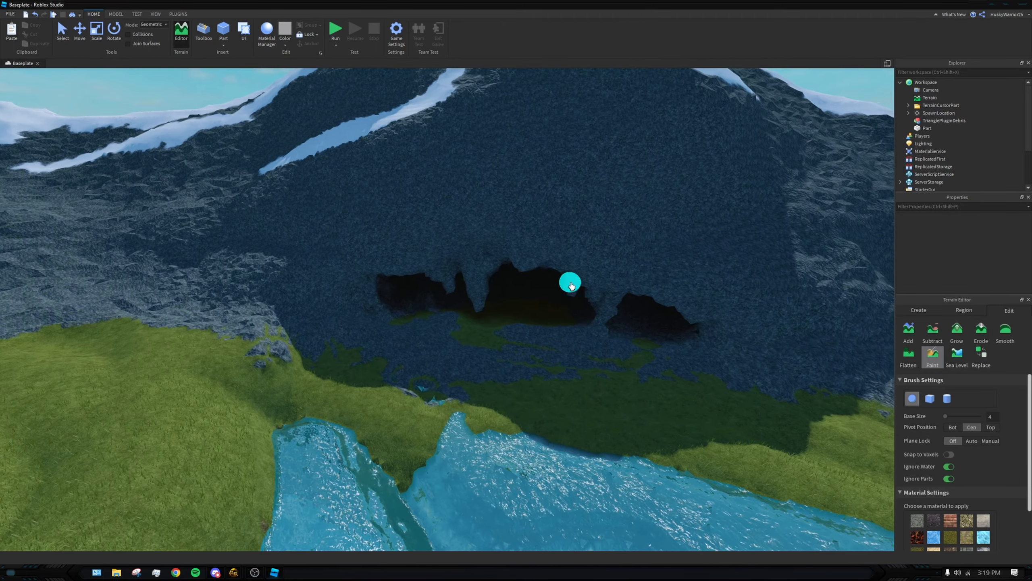
{"action": "scroll", "coordinate": [1010, 470], "scroll_direction": "down", "scroll_amount": 3}
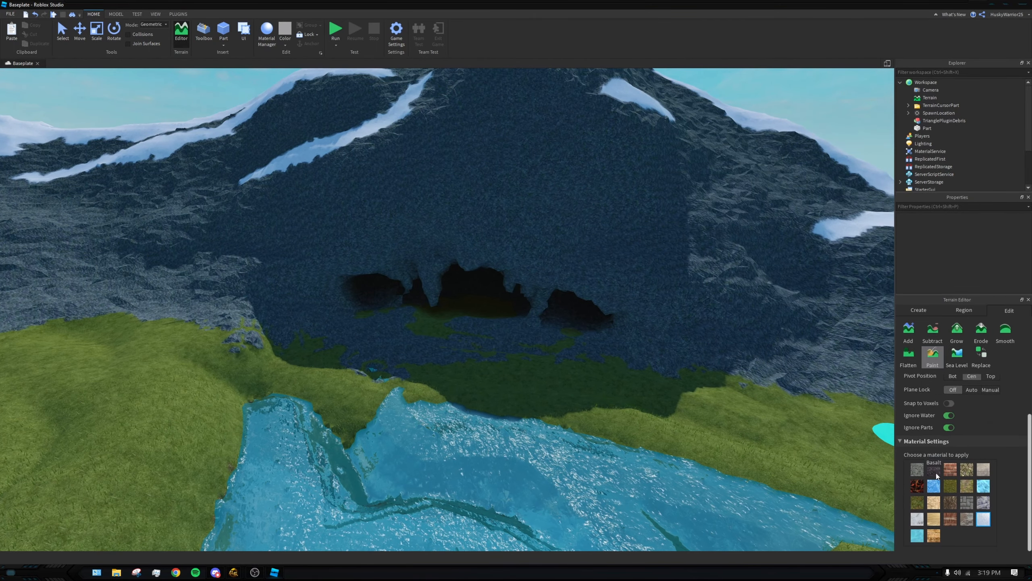
{"action": "left_click", "coordinate": [933, 469]}
{"action": "key", "text": "w"}
{"action": "mouse_move", "coordinate": [749, 299]}
{"action": "left_mouse_down"}
{"action": "mouse_move", "coordinate": [726, 279]}
{"action": "mouse_move", "coordinate": [815, 306]}
{"action": "mouse_move", "coordinate": [751, 380]}
{"action": "mouse_move", "coordinate": [672, 351]}
{"action": "left_mouse_up"}
{"action": "key", "text": "d"}
{"action": "key", "text": "ctrl+z"}
{"action": "key", "text": "s"}
{"action": "mouse_move", "coordinate": [672, 351]}
{"action": "right_mouse_down"}
{"action": "mouse_move", "coordinate": [682, 329]}
{"action": "mouse_move", "coordinate": [689, 343]}
{"action": "right_mouse_up"}
{"action": "key", "text": "s"}
{"action": "key", "text": "w"}
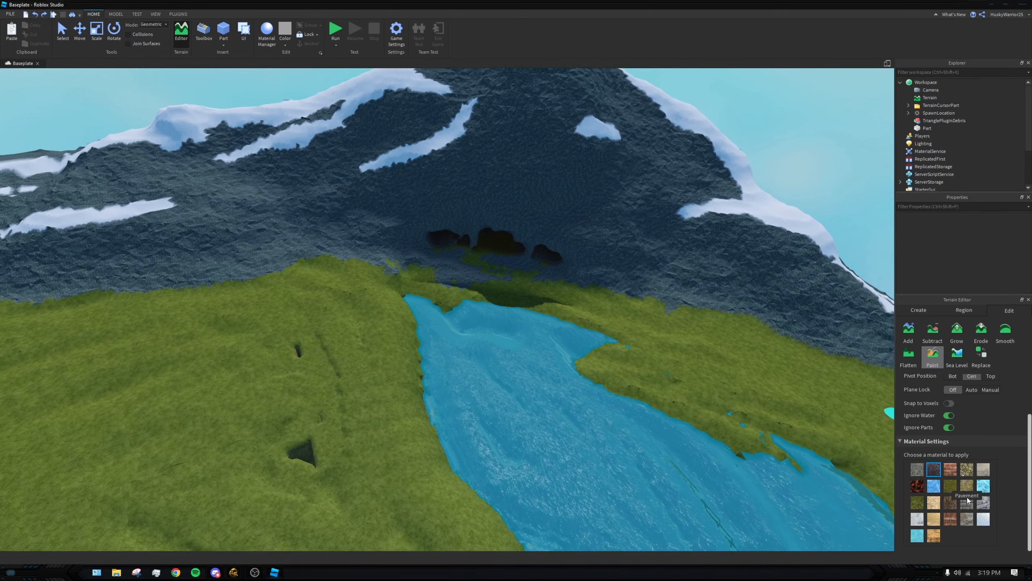
Step: Switch the paint material to Mud and paint a strip along the water's edge in front of the cave
{"action": "key", "text": "w"}
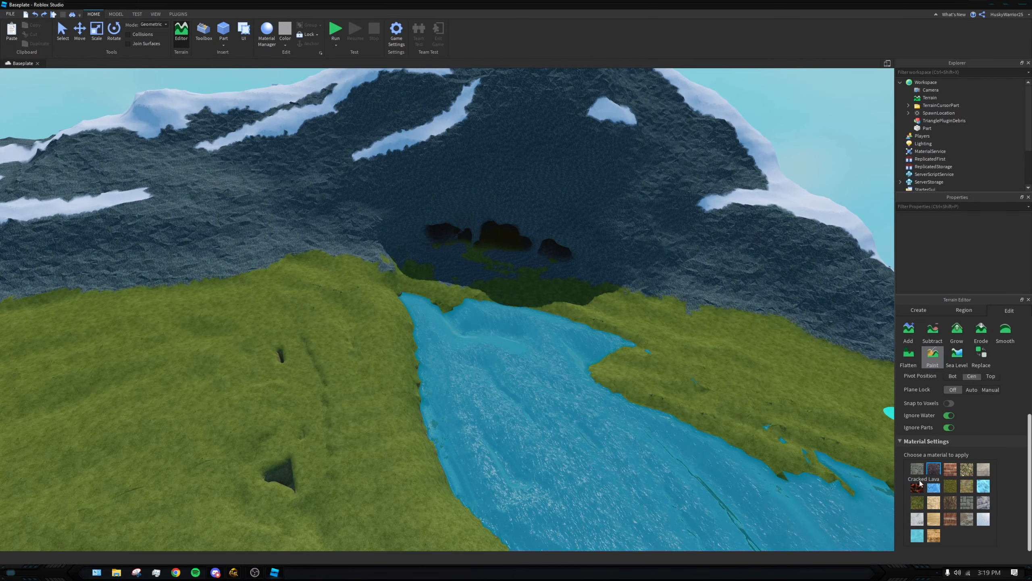
{"action": "left_click", "coordinate": [950, 507]}
{"action": "key", "text": "w"}
{"action": "mouse_move", "coordinate": [652, 410]}
{"action": "right_mouse_down"}
{"action": "mouse_move", "coordinate": [634, 394]}
{"action": "mouse_move", "coordinate": [382, 376]}
{"action": "right_mouse_up"}
{"action": "key", "text": "w"}
{"action": "right_click_drag", "start_coordinate": [570, 378], "coordinate": [502, 379]}
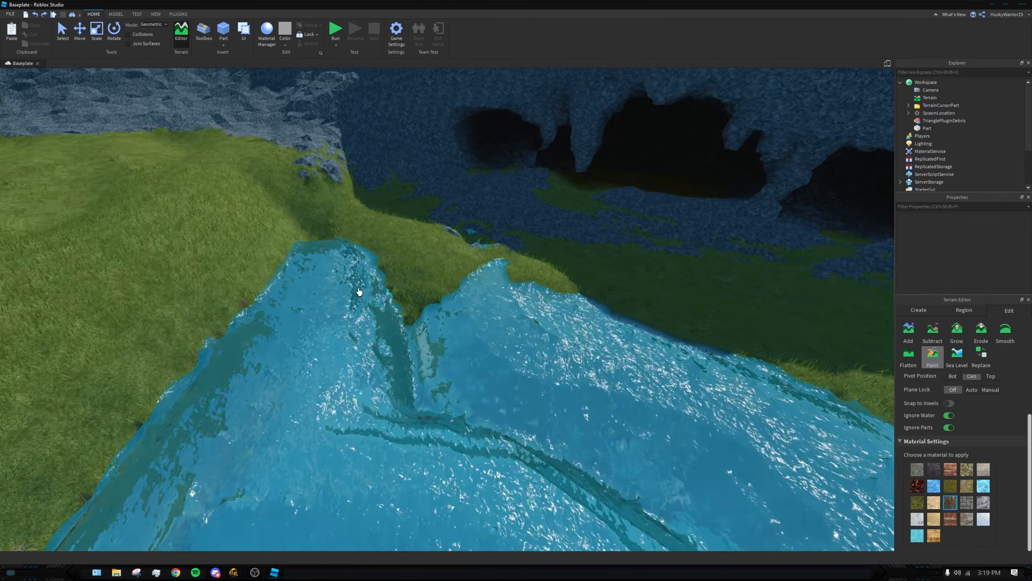
{"action": "mouse_move", "coordinate": [359, 291]}
{"action": "left_mouse_down"}
{"action": "mouse_move", "coordinate": [300, 221]}
{"action": "mouse_move", "coordinate": [415, 299]}
{"action": "mouse_move", "coordinate": [492, 280]}
{"action": "mouse_move", "coordinate": [647, 322]}
{"action": "left_mouse_up"}
{"action": "right_click_drag", "start_coordinate": [646, 323], "coordinate": [682, 330]}
{"action": "left_click_drag", "start_coordinate": [472, 286], "coordinate": [563, 316]}
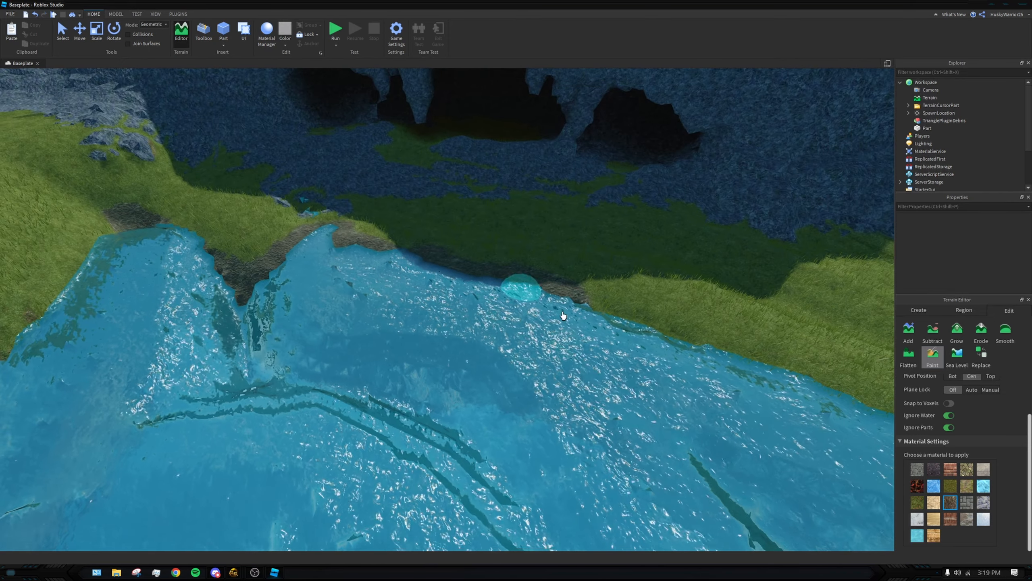
Step: Continue the Mud strip along both banks of the narrow inlet and around the adjoining grassy point
{"action": "key", "text": "d"}
{"action": "left_click_drag", "start_coordinate": [456, 334], "coordinate": [523, 371]}
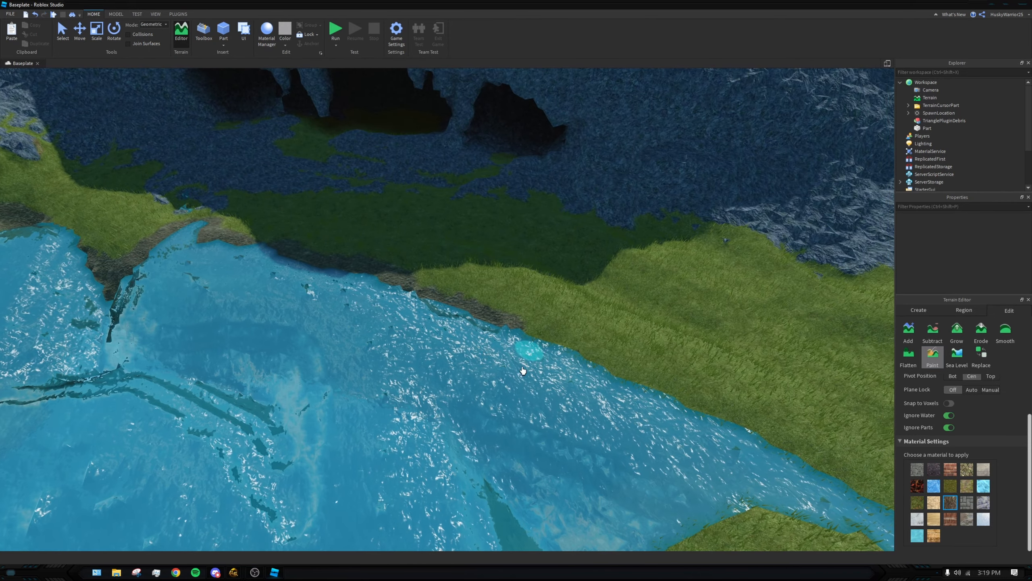
{"action": "mouse_move", "coordinate": [510, 353]}
{"action": "right_mouse_down"}
{"action": "mouse_move", "coordinate": [652, 400]}
{"action": "mouse_move", "coordinate": [686, 391]}
{"action": "right_mouse_up"}
{"action": "left_click_drag", "start_coordinate": [351, 305], "coordinate": [350, 311]}
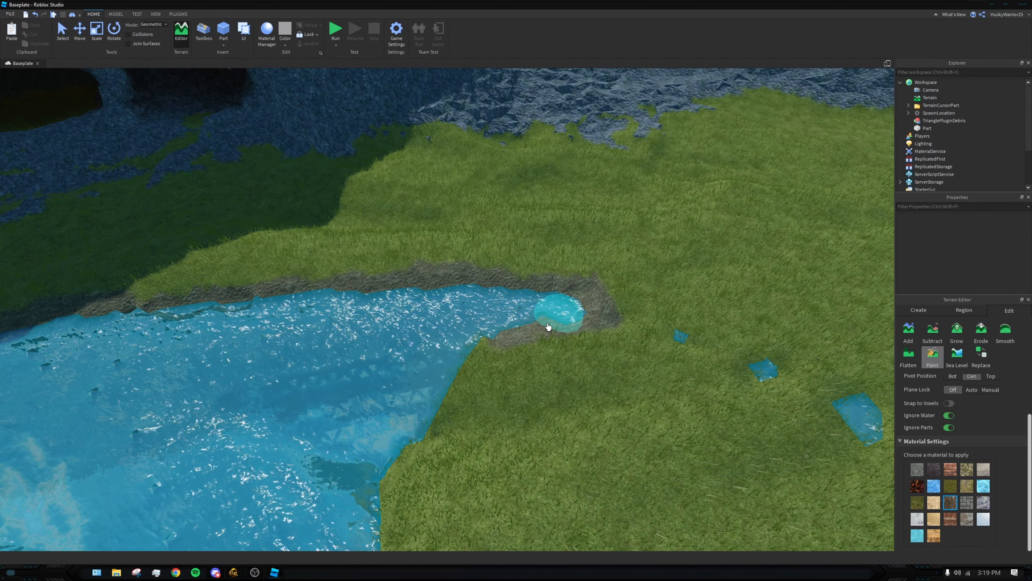
{"action": "left_click_drag", "start_coordinate": [441, 402], "coordinate": [429, 425]}
{"action": "right_click_drag", "start_coordinate": [429, 425], "coordinate": [525, 380]}
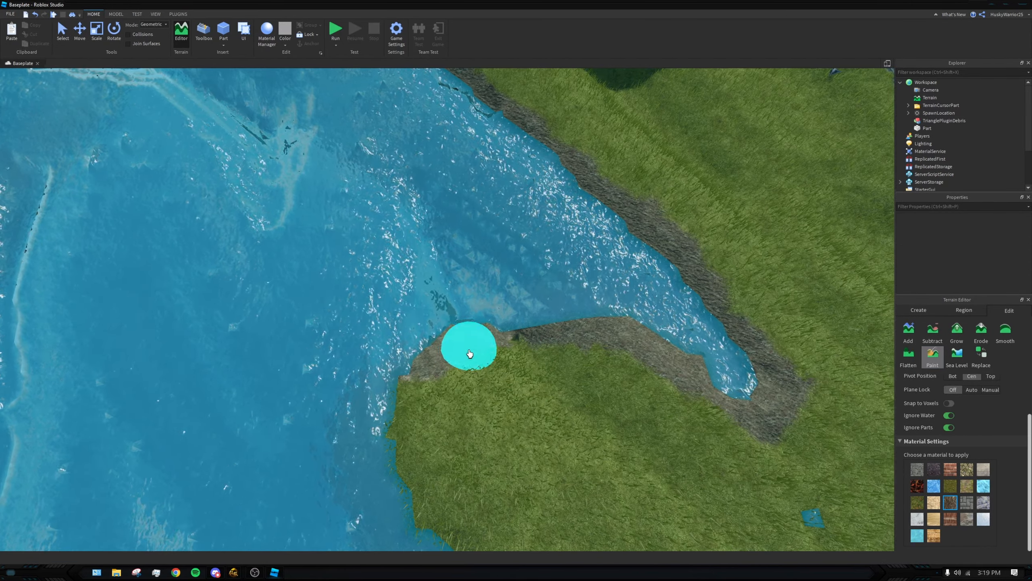
{"action": "mouse_move", "coordinate": [471, 353]}
{"action": "right_mouse_down"}
{"action": "mouse_move", "coordinate": [369, 284]}
{"action": "mouse_move", "coordinate": [640, 406]}
{"action": "right_mouse_up"}
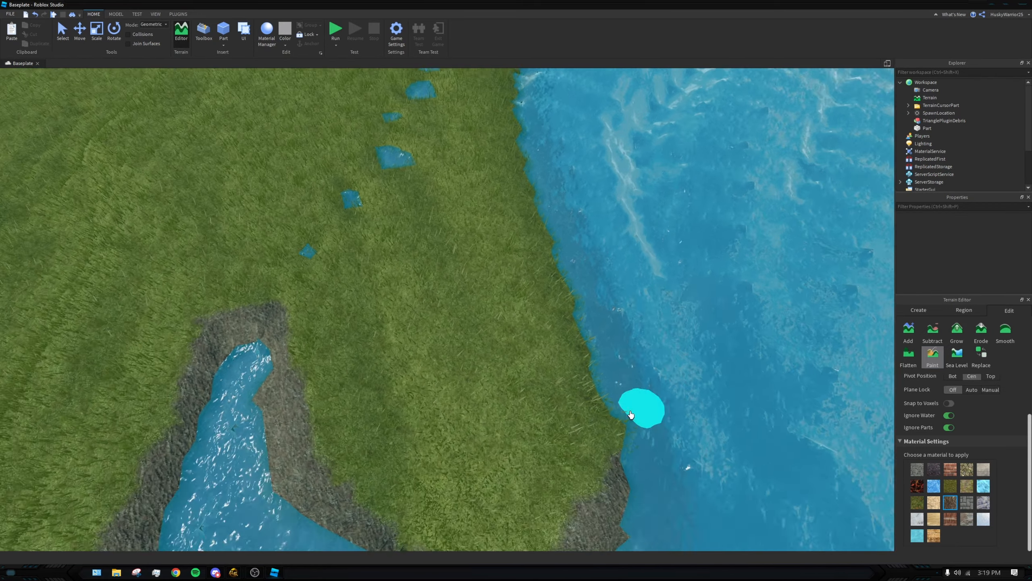
{"action": "right_click_drag", "start_coordinate": [601, 366], "coordinate": [528, 473]}
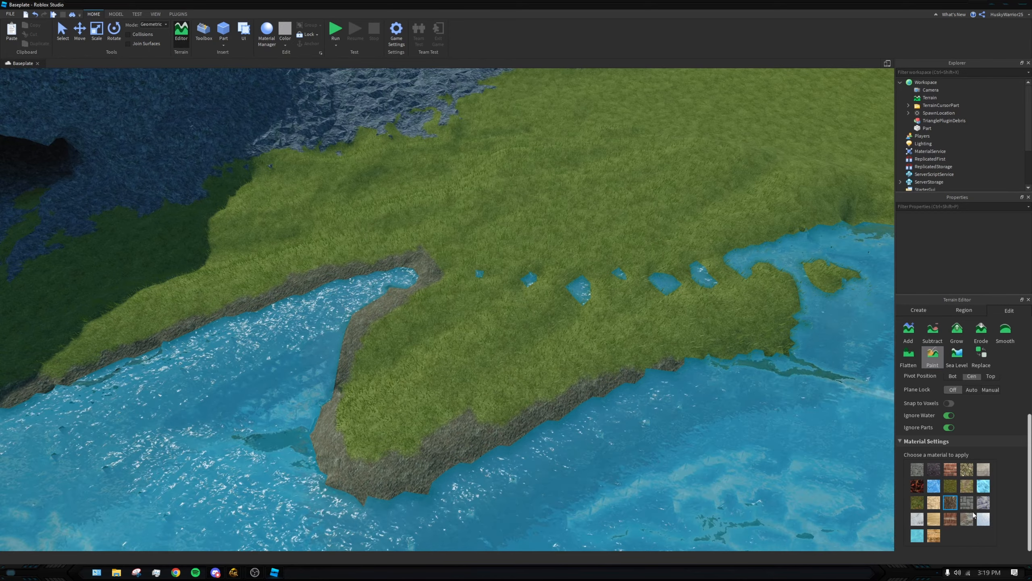
Step: Switch the paint material to Rock and paint patches on the underwater sides of the grassy banks
{"action": "left_click", "coordinate": [984, 502]}
{"action": "scroll", "coordinate": [403, 369], "scroll_direction": "up", "scroll_amount": 10}
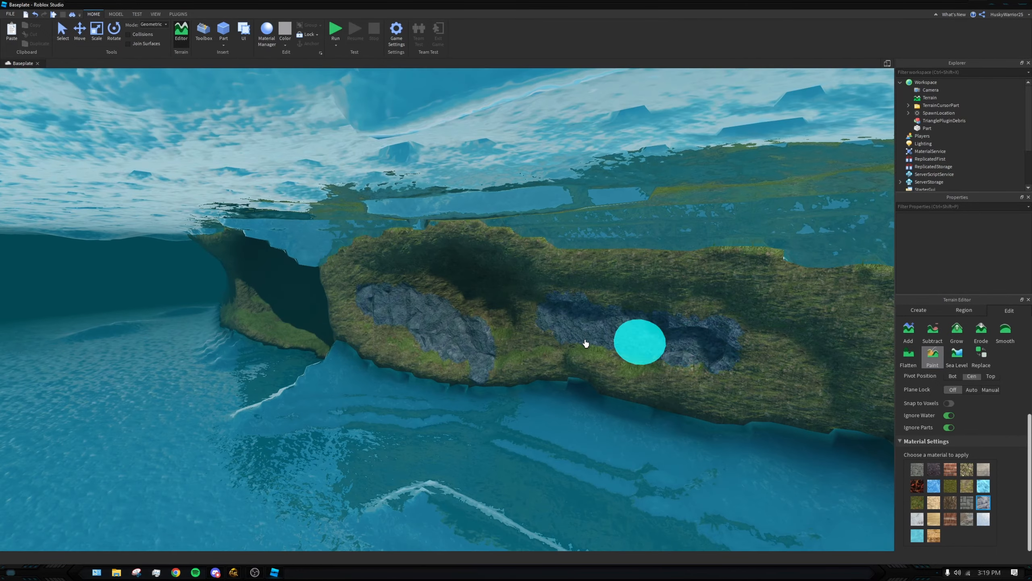
{"action": "left_click_drag", "start_coordinate": [585, 344], "coordinate": [618, 358]}
{"action": "right_click_drag", "start_coordinate": [617, 358], "coordinate": [628, 352]}
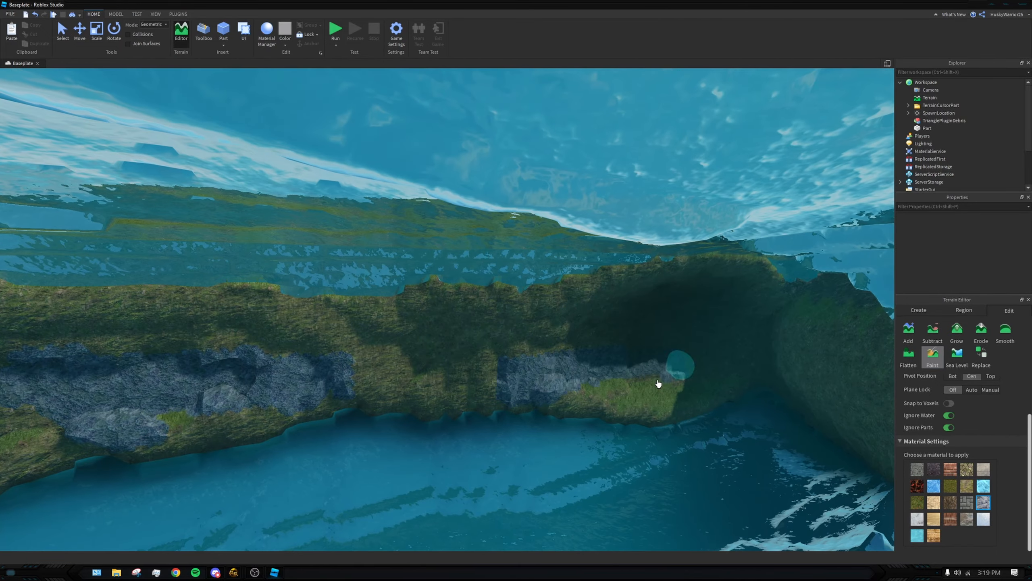
{"action": "left_click_drag", "start_coordinate": [659, 384], "coordinate": [529, 399]}
{"action": "right_click_drag", "start_coordinate": [529, 399], "coordinate": [459, 421]}
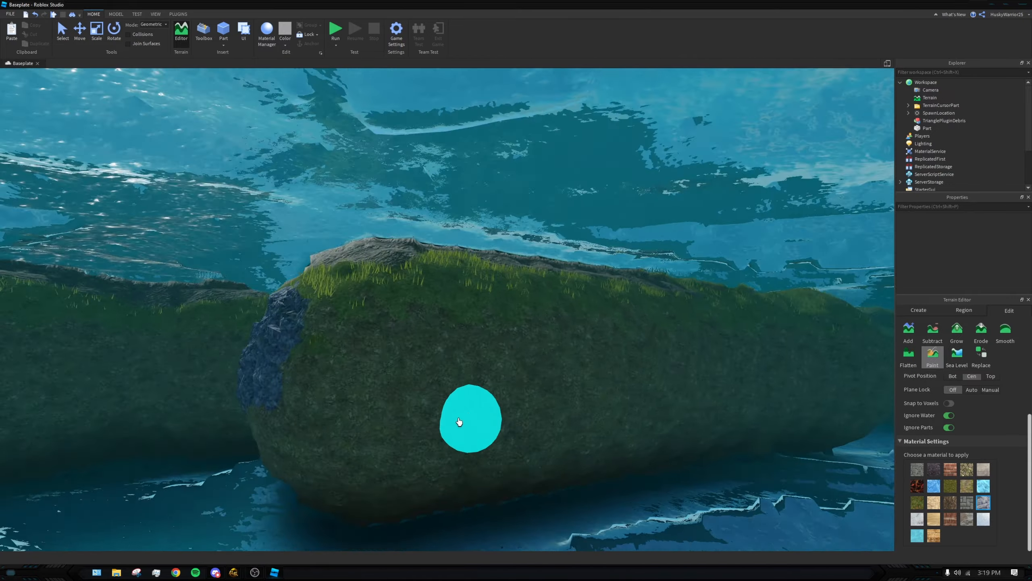
Step: Paint a Rock band around the underwater base of the rounded grassy point and along its side
{"action": "mouse_move", "coordinate": [357, 358]}
{"action": "left_mouse_down"}
{"action": "mouse_move", "coordinate": [417, 438]}
{"action": "mouse_move", "coordinate": [467, 446]}
{"action": "mouse_move", "coordinate": [367, 406]}
{"action": "mouse_move", "coordinate": [240, 409]}
{"action": "mouse_move", "coordinate": [312, 426]}
{"action": "left_mouse_up"}
{"action": "left_click_drag", "start_coordinate": [483, 440], "coordinate": [675, 403]}
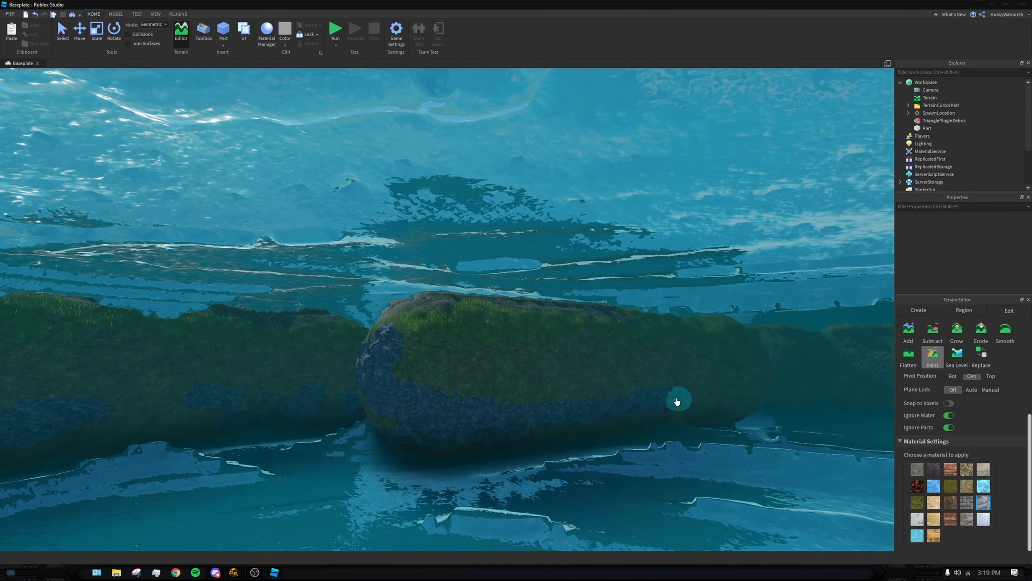
{"action": "scroll", "coordinate": [487, 379], "scroll_direction": "up", "scroll_amount": 2}
{"action": "key", "text": "d"}
{"action": "mouse_move", "coordinate": [581, 411]}
{"action": "left_mouse_down"}
{"action": "mouse_move", "coordinate": [569, 354]}
{"action": "mouse_move", "coordinate": [532, 355]}
{"action": "mouse_move", "coordinate": [733, 365]}
{"action": "mouse_move", "coordinate": [296, 367]}
{"action": "mouse_move", "coordinate": [722, 372]}
{"action": "mouse_move", "coordinate": [720, 355]}
{"action": "left_mouse_up"}
{"action": "key", "text": "d"}
{"action": "key", "text": "d"}
Step: Paint more Rock patches along the remaining underwater banks of the lake
{"action": "right_click_drag", "start_coordinate": [720, 355], "coordinate": [420, 334]}
{"action": "mouse_move", "coordinate": [419, 335]}
{"action": "left_mouse_down"}
{"action": "mouse_move", "coordinate": [352, 339]}
{"action": "mouse_move", "coordinate": [491, 344]}
{"action": "mouse_move", "coordinate": [610, 327]}
{"action": "mouse_move", "coordinate": [716, 338]}
{"action": "mouse_move", "coordinate": [747, 325]}
{"action": "left_mouse_up"}
{"action": "mouse_move", "coordinate": [747, 324]}
{"action": "right_mouse_down"}
{"action": "mouse_move", "coordinate": [619, 333]}
{"action": "mouse_move", "coordinate": [666, 348]}
{"action": "right_mouse_up"}
{"action": "key", "text": "w"}
{"action": "left_click_drag", "start_coordinate": [666, 348], "coordinate": [499, 378]}
{"action": "left_click_drag", "start_coordinate": [254, 357], "coordinate": [385, 381]}
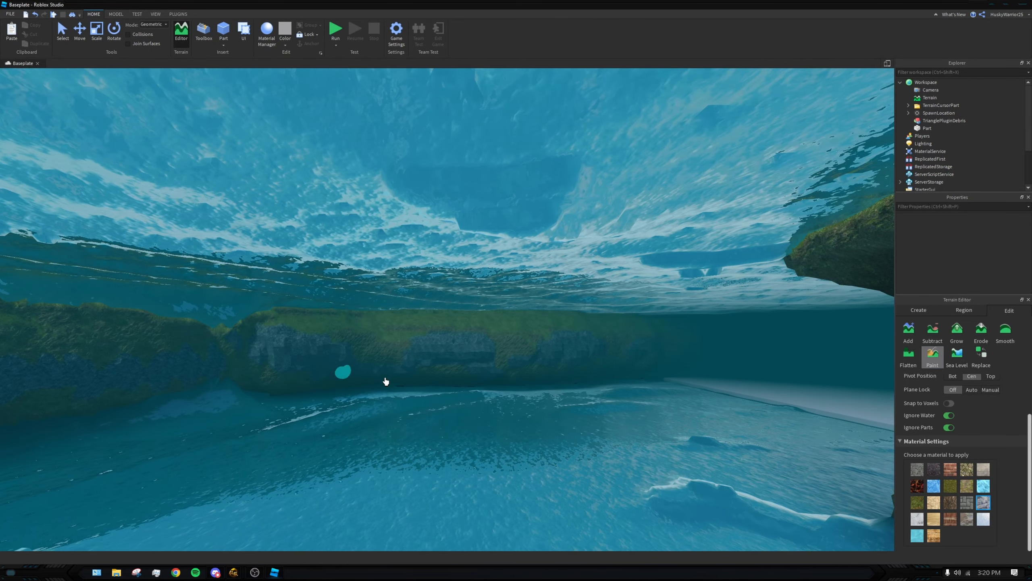
{"action": "mouse_move", "coordinate": [385, 381]}
{"action": "right_mouse_down"}
{"action": "mouse_move", "coordinate": [742, 401]}
{"action": "mouse_move", "coordinate": [732, 388]}
{"action": "right_mouse_up"}
{"action": "mouse_move", "coordinate": [427, 376]}
{"action": "left_mouse_down"}
{"action": "mouse_move", "coordinate": [523, 297]}
{"action": "mouse_move", "coordinate": [512, 413]}
{"action": "mouse_move", "coordinate": [249, 405]}
{"action": "mouse_move", "coordinate": [280, 412]}
{"action": "left_mouse_up"}
{"action": "key", "text": "s"}
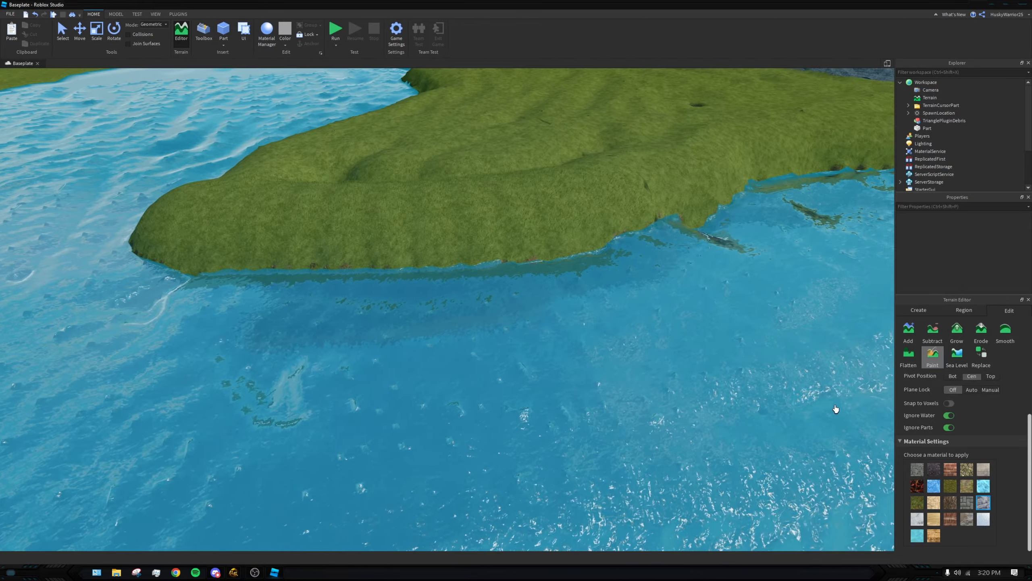
{"action": "scroll", "coordinate": [836, 409], "scroll_direction": "up", "scroll_amount": 3}
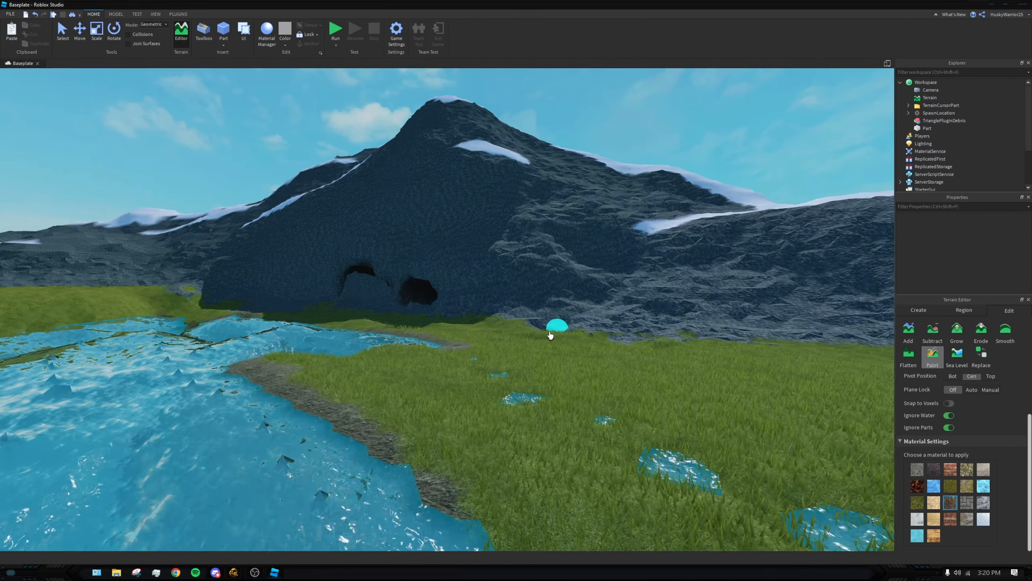
Step: Paint Mud around the pointed grassy headland, the small inlet behind it and the adjoining bank
{"action": "right_click_drag", "start_coordinate": [551, 335], "coordinate": [337, 353]}
{"action": "key", "text": "s"}
{"action": "left_click_drag", "start_coordinate": [337, 352], "coordinate": [557, 455]}
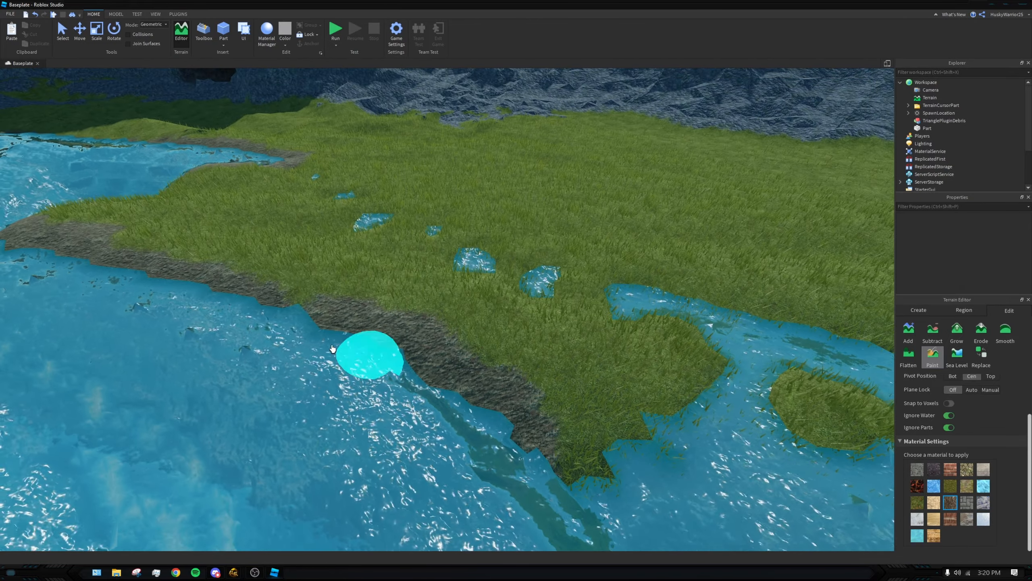
{"action": "key", "text": "d"}
{"action": "mouse_move", "coordinate": [321, 322]}
{"action": "left_mouse_down"}
{"action": "mouse_move", "coordinate": [576, 454]}
{"action": "mouse_move", "coordinate": [599, 407]}
{"action": "mouse_move", "coordinate": [430, 323]}
{"action": "mouse_move", "coordinate": [495, 327]}
{"action": "left_mouse_up"}
{"action": "left_click_drag", "start_coordinate": [581, 354], "coordinate": [634, 385]}
{"action": "key", "text": "d"}
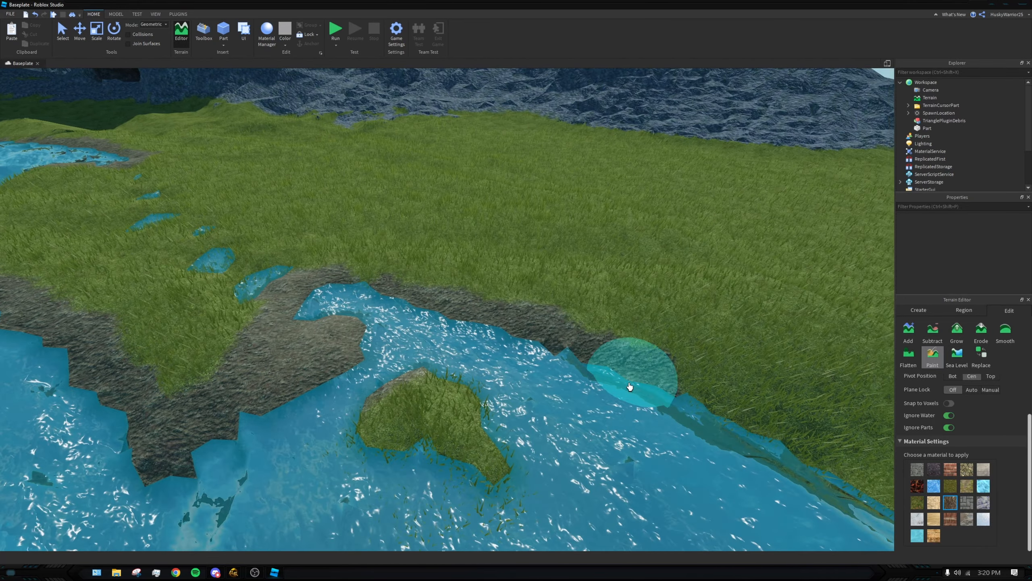
Step: Continue the Mud strip along the long grassy bank beyond the small island and inlet
{"action": "mouse_move", "coordinate": [634, 386]}
{"action": "right_mouse_down"}
{"action": "mouse_move", "coordinate": [493, 380]}
{"action": "mouse_move", "coordinate": [482, 361]}
{"action": "right_mouse_up"}
{"action": "mouse_move", "coordinate": [345, 351]}
{"action": "left_mouse_down"}
{"action": "mouse_move", "coordinate": [570, 378]}
{"action": "mouse_move", "coordinate": [602, 405]}
{"action": "mouse_move", "coordinate": [593, 445]}
{"action": "mouse_move", "coordinate": [668, 452]}
{"action": "left_mouse_up"}
{"action": "key", "text": "d"}
{"action": "right_click_drag", "start_coordinate": [668, 452], "coordinate": [568, 408]}
{"action": "key", "text": "d"}
{"action": "mouse_move", "coordinate": [569, 409]}
{"action": "left_mouse_down"}
{"action": "mouse_move", "coordinate": [650, 427]}
{"action": "mouse_move", "coordinate": [793, 394]}
{"action": "mouse_move", "coordinate": [763, 406]}
{"action": "mouse_move", "coordinate": [450, 362]}
{"action": "left_mouse_up"}
{"action": "key", "text": "s"}
{"action": "right_click_drag", "start_coordinate": [449, 362], "coordinate": [449, 355]}
{"action": "key", "text": "d"}
{"action": "mouse_move", "coordinate": [449, 355]}
{"action": "left_mouse_down"}
{"action": "mouse_move", "coordinate": [531, 357]}
{"action": "mouse_move", "coordinate": [627, 475]}
{"action": "left_mouse_up"}
{"action": "key", "text": "d"}
{"action": "right_click_drag", "start_coordinate": [627, 476], "coordinate": [524, 477]}
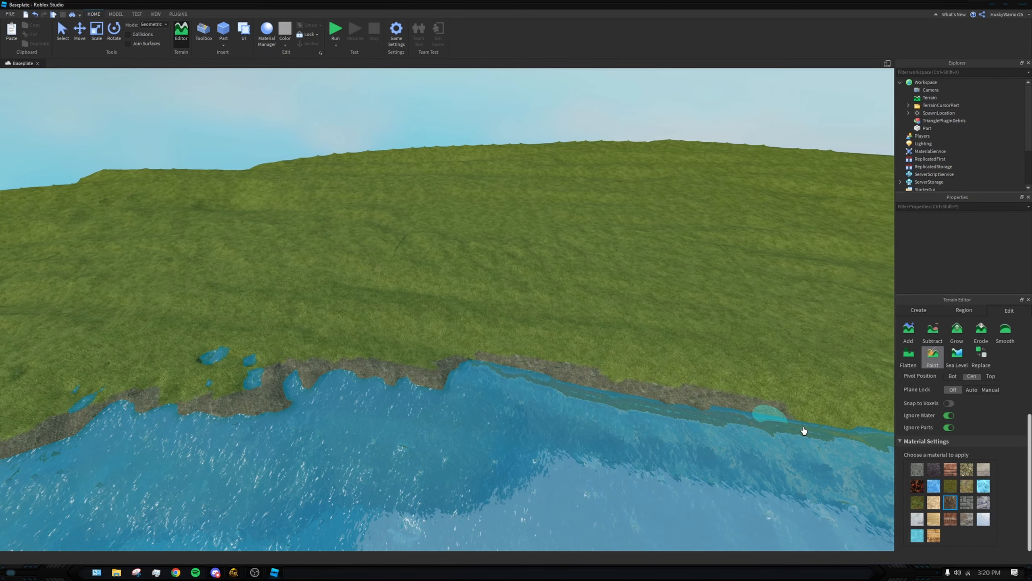
Step: Extend the Mud strip around the curving shoreline up to the small pools near the next grassy point
{"action": "right_click_drag", "start_coordinate": [828, 434], "coordinate": [615, 374]}
{"action": "key", "text": "d"}
{"action": "mouse_move", "coordinate": [491, 281]}
{"action": "left_mouse_down"}
{"action": "mouse_move", "coordinate": [410, 283]}
{"action": "mouse_move", "coordinate": [450, 285]}
{"action": "left_mouse_up"}
{"action": "right_click_drag", "start_coordinate": [450, 286], "coordinate": [464, 286]}
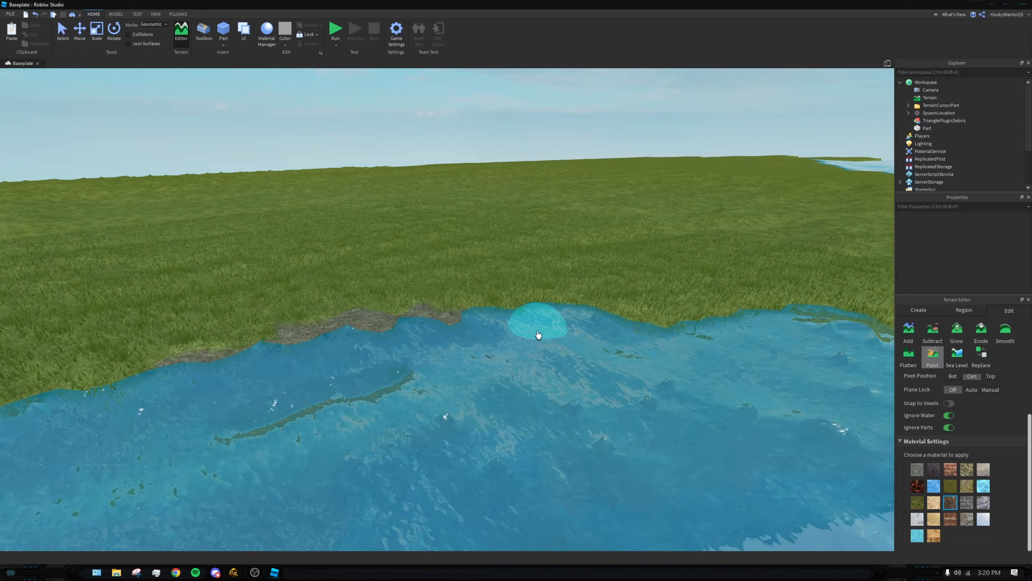
{"action": "right_click_drag", "start_coordinate": [602, 337], "coordinate": [516, 339]}
{"action": "left_click_drag", "start_coordinate": [516, 338], "coordinate": [610, 344]}
{"action": "key", "text": "d"}
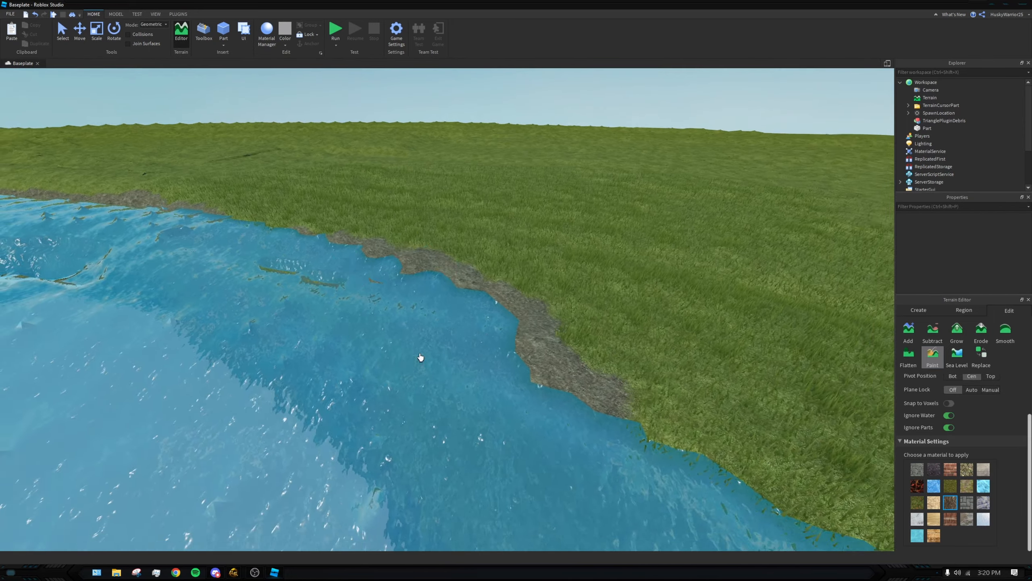
{"action": "right_click_drag", "start_coordinate": [421, 357], "coordinate": [407, 359]}
{"action": "mouse_move", "coordinate": [407, 359]}
{"action": "left_mouse_down"}
{"action": "mouse_move", "coordinate": [501, 379]}
{"action": "mouse_move", "coordinate": [537, 419]}
{"action": "mouse_move", "coordinate": [629, 378]}
{"action": "left_mouse_up"}
{"action": "key", "text": "d"}
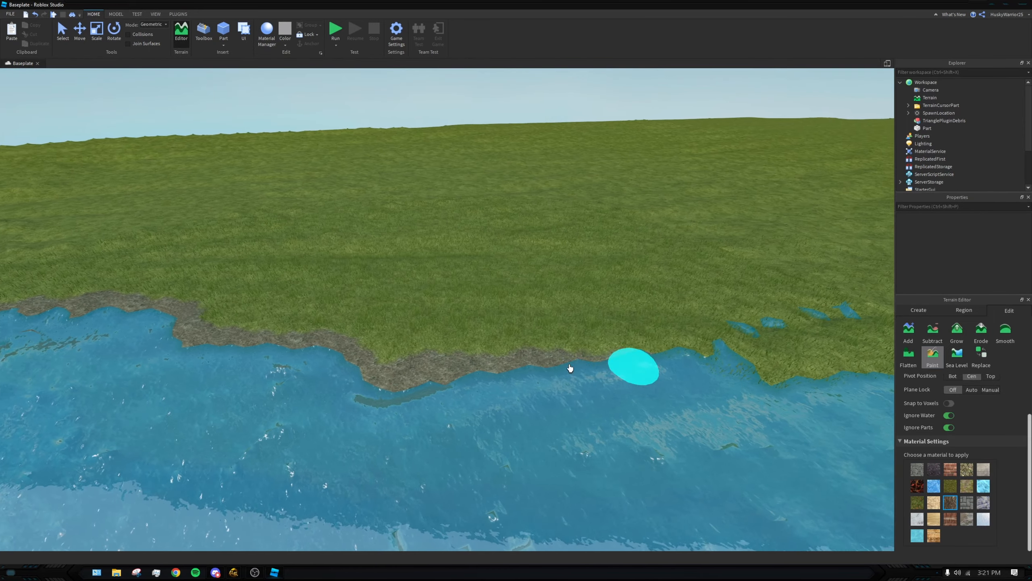
{"action": "key", "text": "d"}
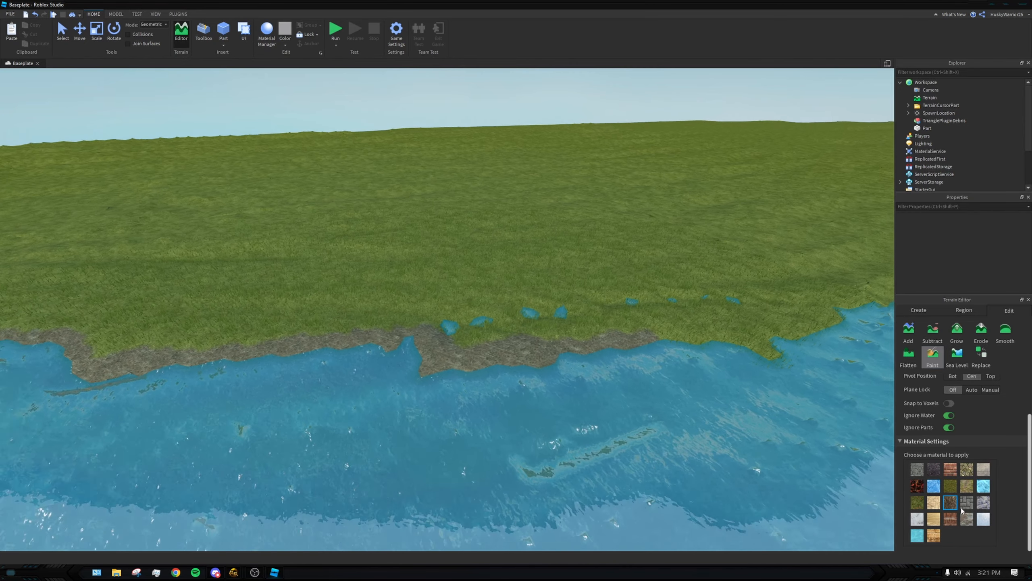
Step: Switch the paint material to Rock and paint over parts of the Mud shoreline and the opposite grassy bank
{"action": "left_click", "coordinate": [984, 503]}
{"action": "mouse_move", "coordinate": [525, 354]}
{"action": "left_mouse_down"}
{"action": "mouse_move", "coordinate": [465, 364]}
{"action": "mouse_move", "coordinate": [242, 339]}
{"action": "left_mouse_up"}
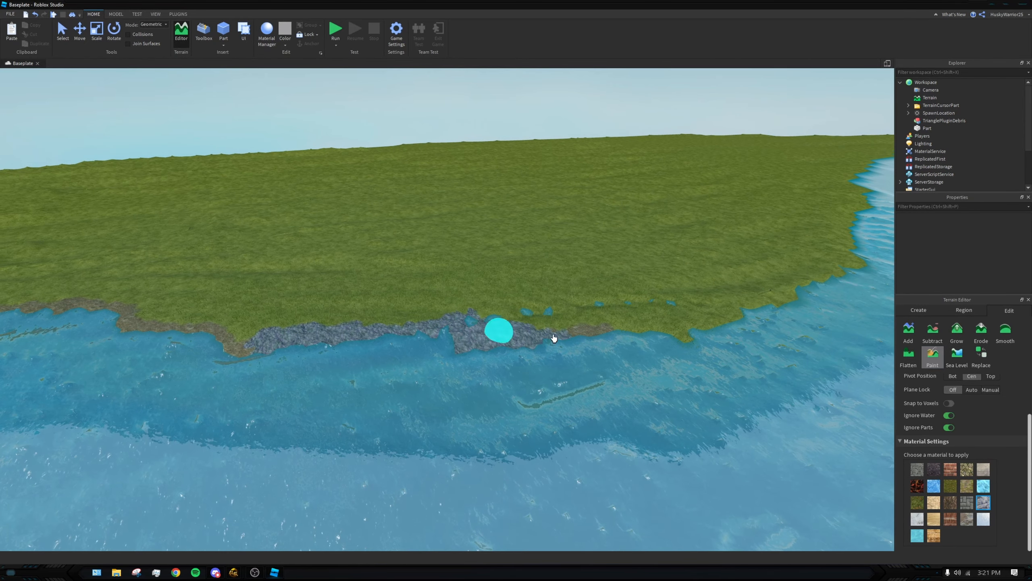
{"action": "right_click_drag", "start_coordinate": [625, 338], "coordinate": [546, 339]}
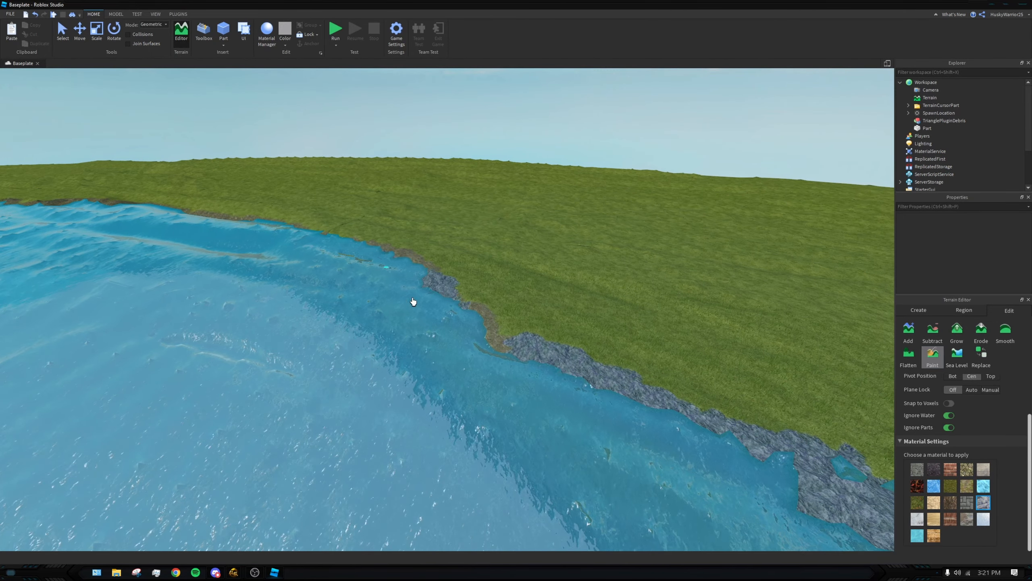
{"action": "scroll", "coordinate": [413, 301], "scroll_direction": "down", "scroll_amount": 5}
{"action": "right_click_drag", "start_coordinate": [396, 325], "coordinate": [395, 330]}
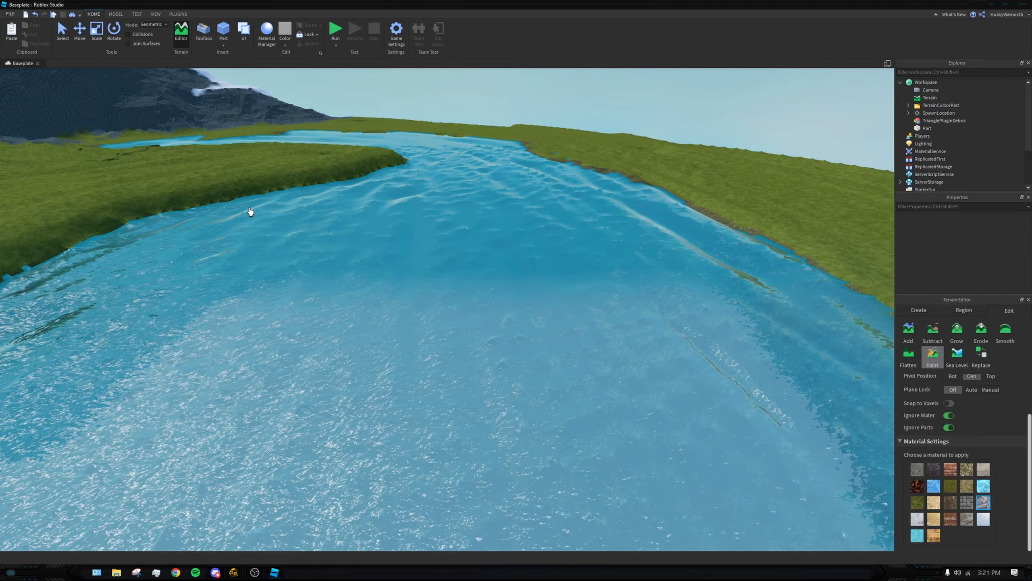
{"action": "scroll", "coordinate": [284, 194], "scroll_direction": "up", "scroll_amount": 1}
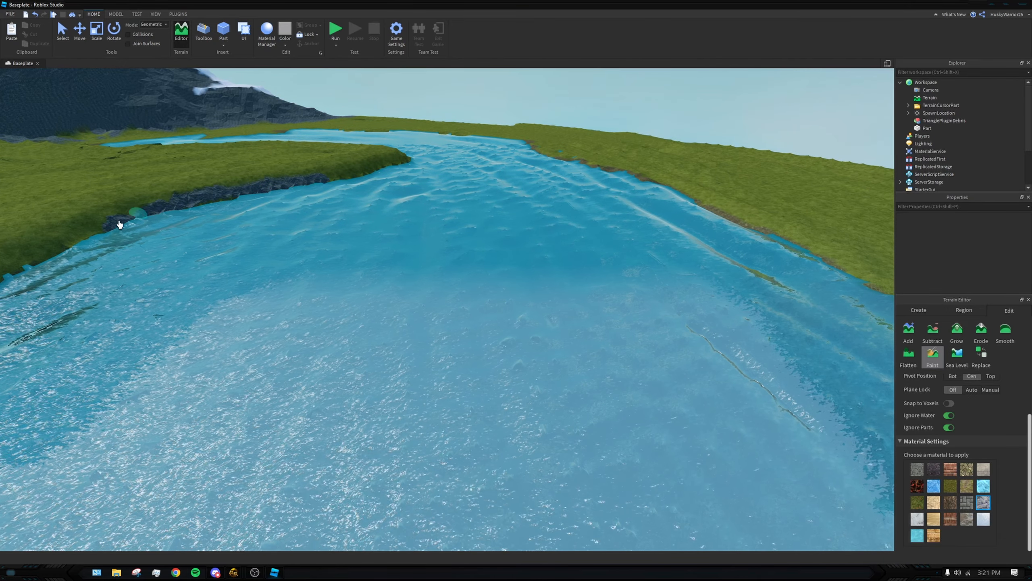
{"action": "right_click_drag", "start_coordinate": [293, 224], "coordinate": [287, 227]}
{"action": "right_click_drag", "start_coordinate": [512, 141], "coordinate": [508, 141]}
Step: Switch the paint material to Sand and paint a beach strip along the shoreline beyond the Rock section
{"action": "left_click", "coordinate": [933, 520]}
{"action": "left_click_drag", "start_coordinate": [663, 229], "coordinate": [577, 220]}
{"action": "key", "text": "ctrl+z"}
{"action": "right_click_drag", "start_coordinate": [802, 337], "coordinate": [805, 336]}
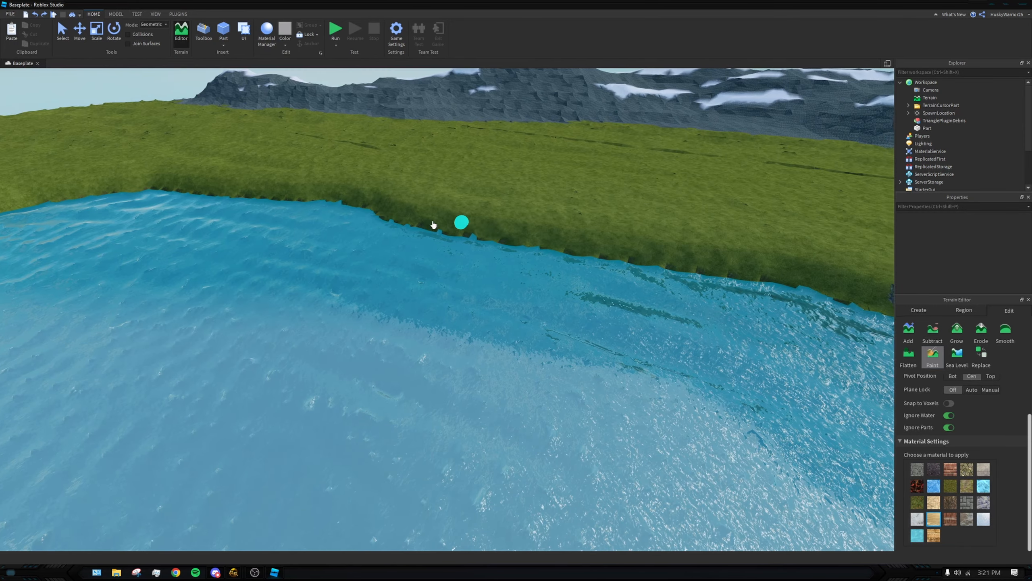
{"action": "right_click_drag", "start_coordinate": [433, 225], "coordinate": [441, 228]}
{"action": "key", "text": "w"}
{"action": "right_click_drag", "start_coordinate": [713, 258], "coordinate": [717, 245]}
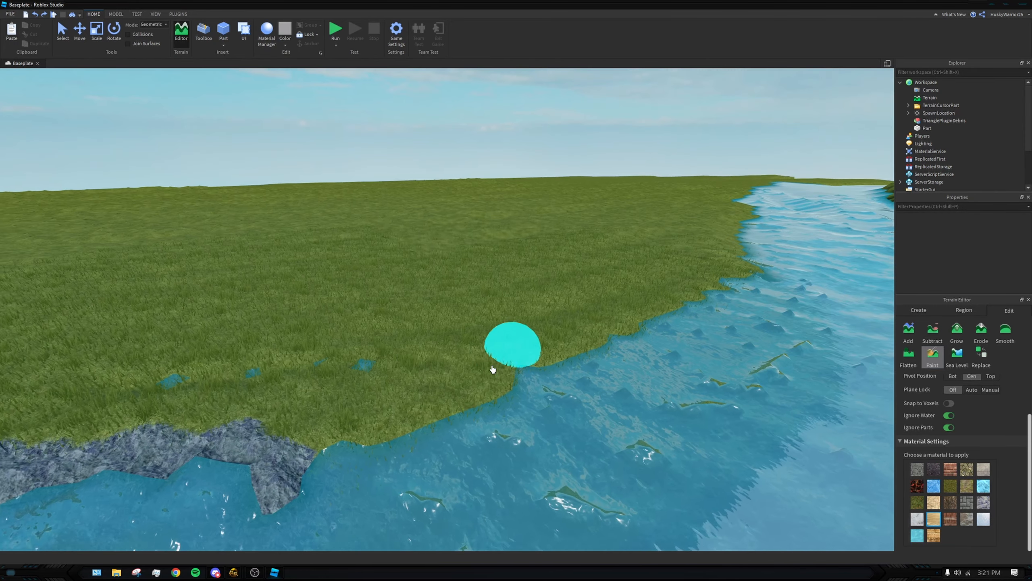
{"action": "left_click_drag", "start_coordinate": [493, 369], "coordinate": [540, 403]}
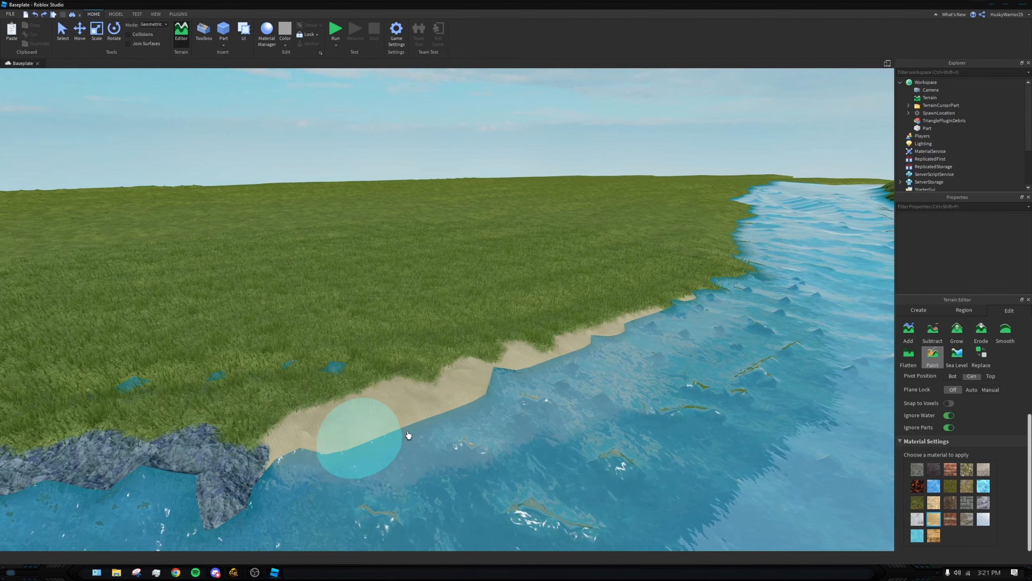
{"action": "left_click_drag", "start_coordinate": [740, 251], "coordinate": [739, 231]}
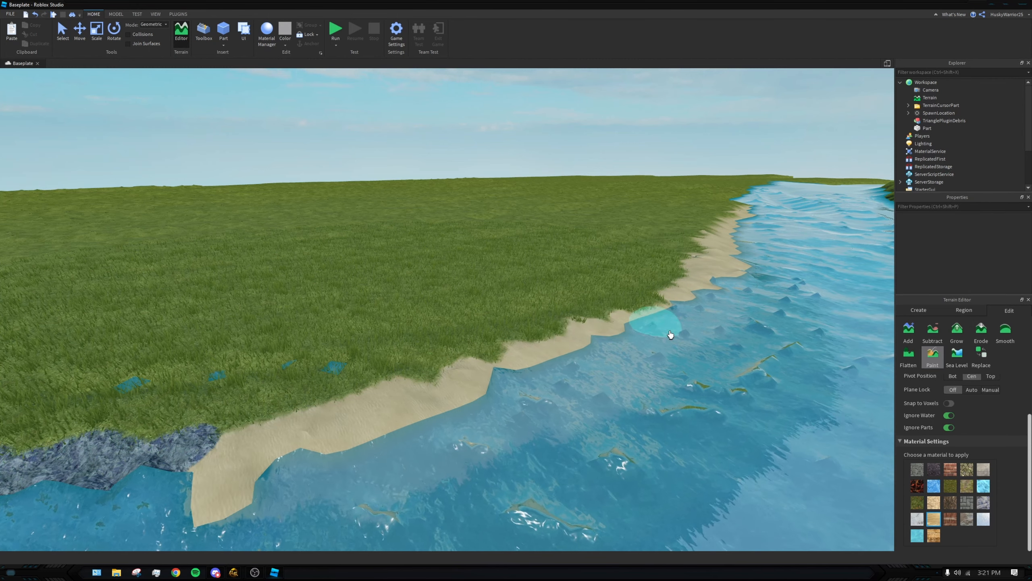
{"action": "right_click_drag", "start_coordinate": [669, 330], "coordinate": [707, 369]}
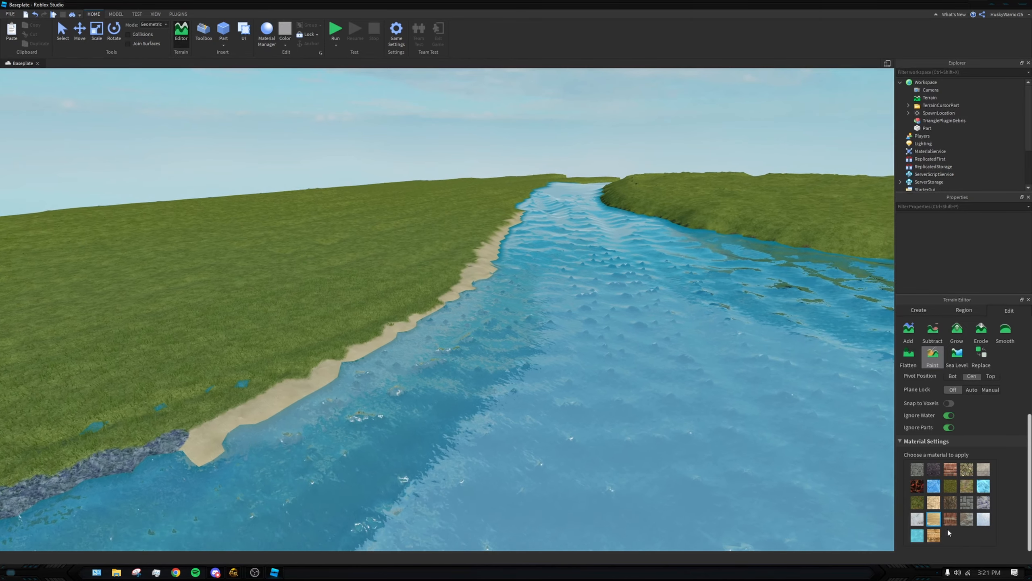
Step: Switch the paint material to Mud and paint a band along the steep grassy bank across from the beach
{"action": "left_click", "coordinate": [950, 502]}
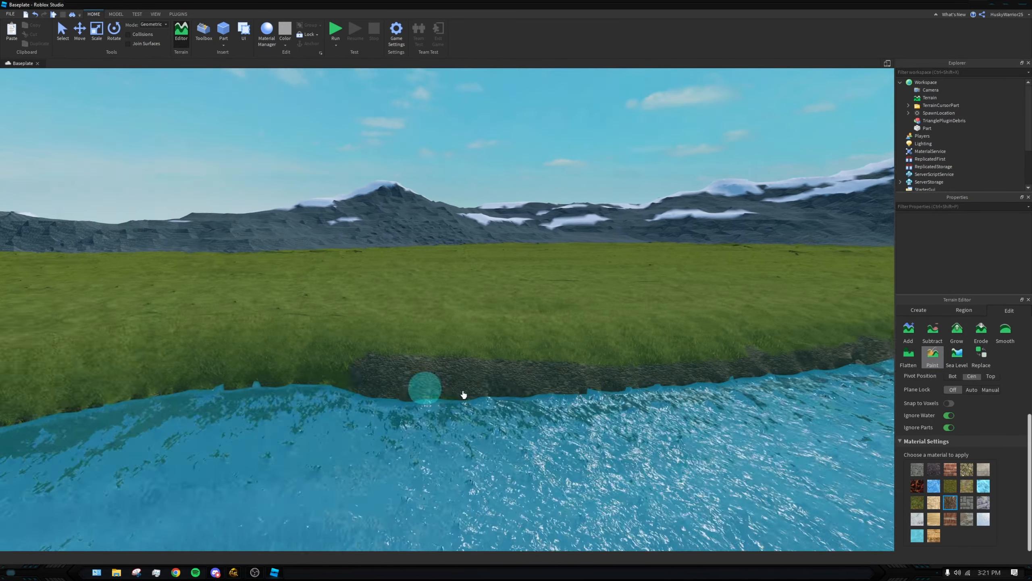
{"action": "mouse_move", "coordinate": [464, 394]}
{"action": "right_mouse_down"}
{"action": "mouse_move", "coordinate": [554, 359]}
{"action": "mouse_move", "coordinate": [442, 392]}
{"action": "right_mouse_up"}
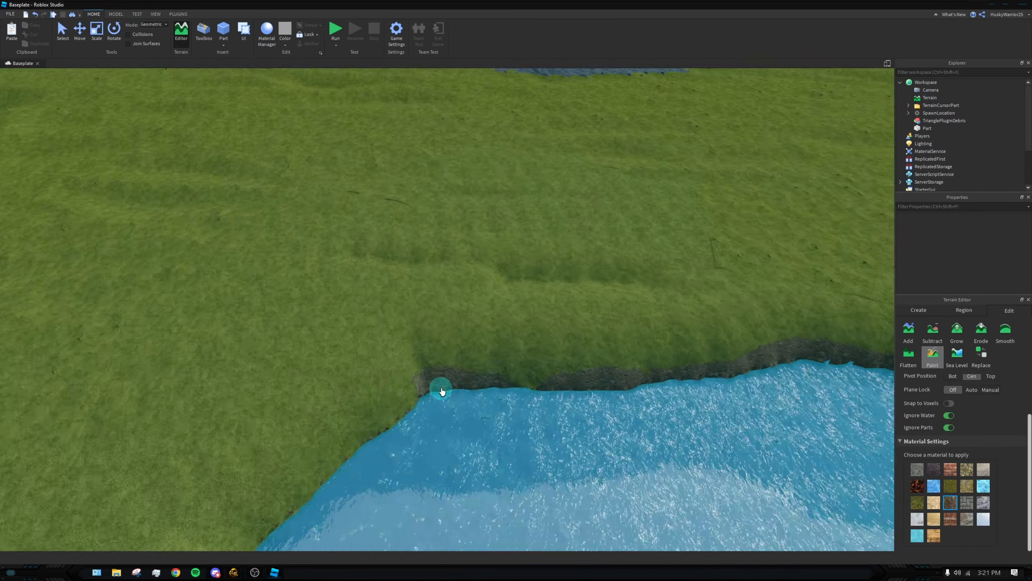
{"action": "mouse_move", "coordinate": [443, 392]}
{"action": "left_mouse_down"}
{"action": "mouse_move", "coordinate": [414, 438]}
{"action": "mouse_move", "coordinate": [603, 440]}
{"action": "left_mouse_up"}
Step: Switch to Rock and paint patches over the Mud bank and along the shore at the end of the Sand strip
{"action": "left_click", "coordinate": [984, 503]}
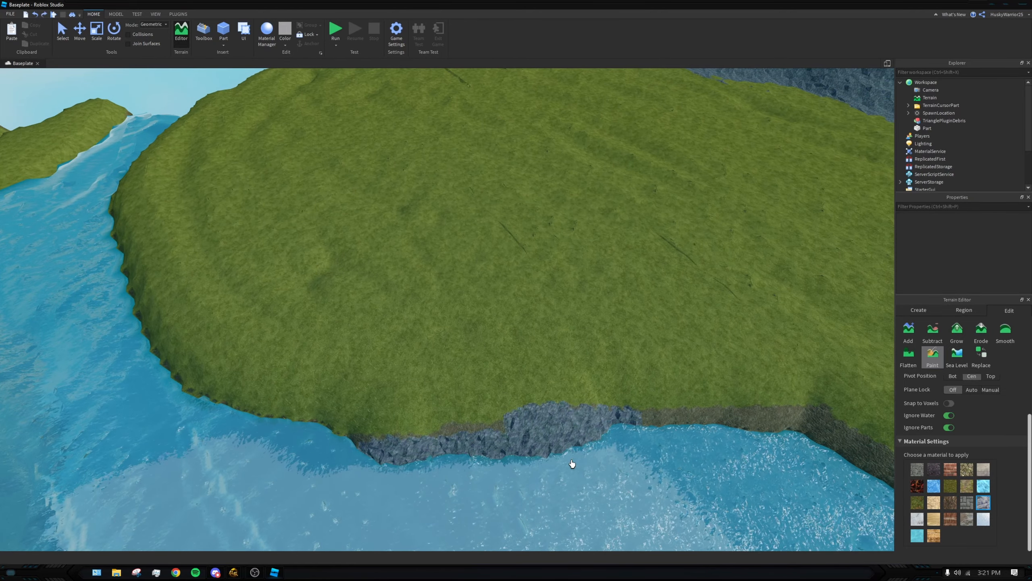
{"action": "left_click_drag", "start_coordinate": [510, 453], "coordinate": [316, 387]}
{"action": "right_click_drag", "start_coordinate": [316, 388], "coordinate": [369, 332]}
{"action": "left_click_drag", "start_coordinate": [369, 332], "coordinate": [503, 361]}
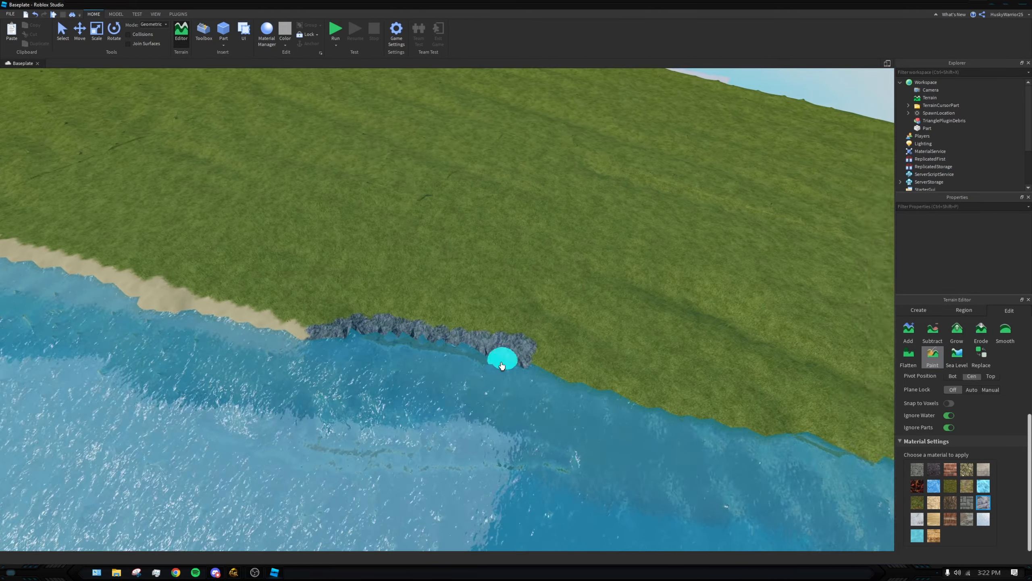
Step: Switch back to Mud and continue the strip along the grassy shoreline beyond the Rock patch
{"action": "right_click_drag", "start_coordinate": [502, 362], "coordinate": [626, 301]}
{"action": "left_click_drag", "start_coordinate": [626, 300], "coordinate": [617, 338]}
{"action": "left_click_drag", "start_coordinate": [466, 117], "coordinate": [502, 159]}
{"action": "left_click_drag", "start_coordinate": [524, 179], "coordinate": [558, 215]}
{"action": "right_click_drag", "start_coordinate": [657, 330], "coordinate": [638, 281]}
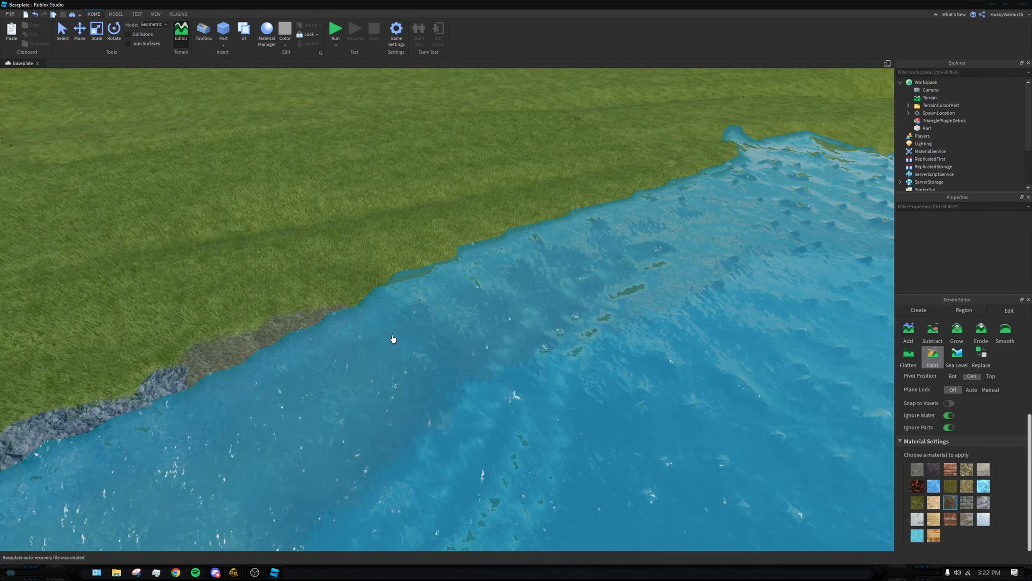
{"action": "right_click_drag", "start_coordinate": [392, 342], "coordinate": [534, 325]}
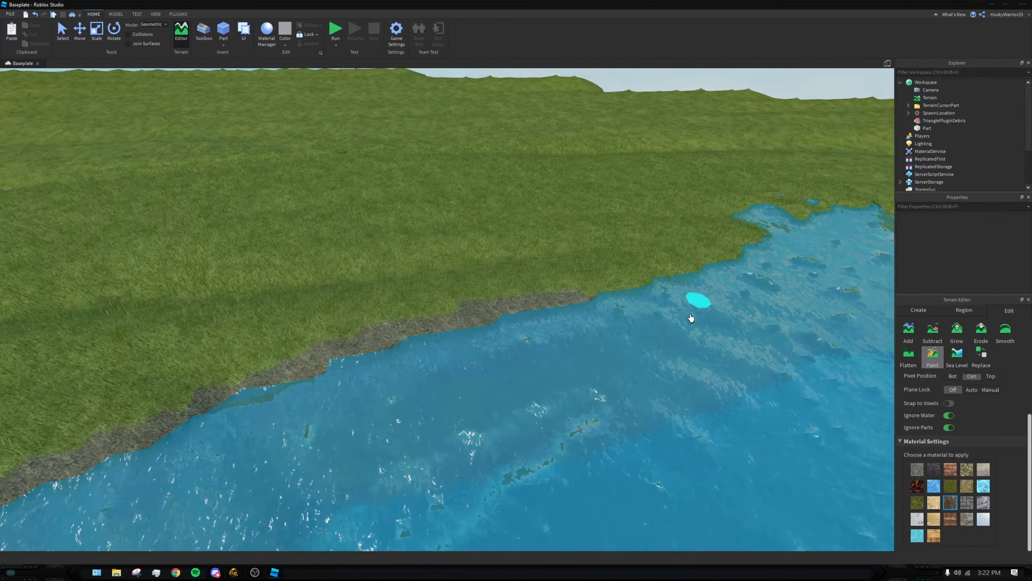
{"action": "right_click_drag", "start_coordinate": [721, 284], "coordinate": [706, 290]}
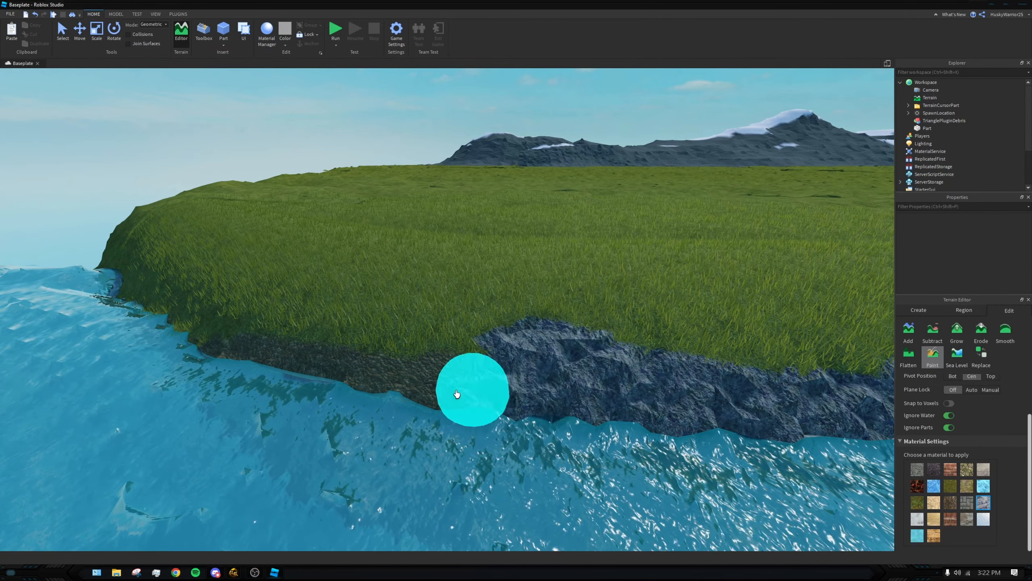
Step: Paint a Mud patch over the lower part of the Rock on the steep grassy bank
{"action": "left_click", "coordinate": [951, 503]}
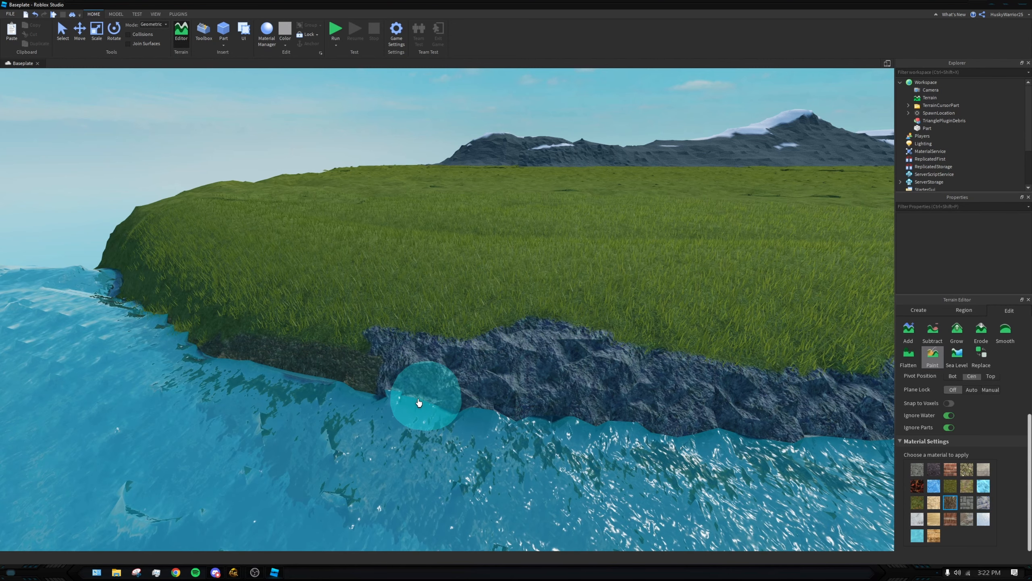
{"action": "mouse_move", "coordinate": [422, 391]}
{"action": "left_mouse_down"}
{"action": "mouse_move", "coordinate": [367, 396]}
{"action": "mouse_move", "coordinate": [592, 417]}
{"action": "left_mouse_up"}
{"action": "scroll", "coordinate": [427, 317], "scroll_direction": "up", "scroll_amount": 2}
{"action": "left_click_drag", "start_coordinate": [345, 355], "coordinate": [410, 358]}
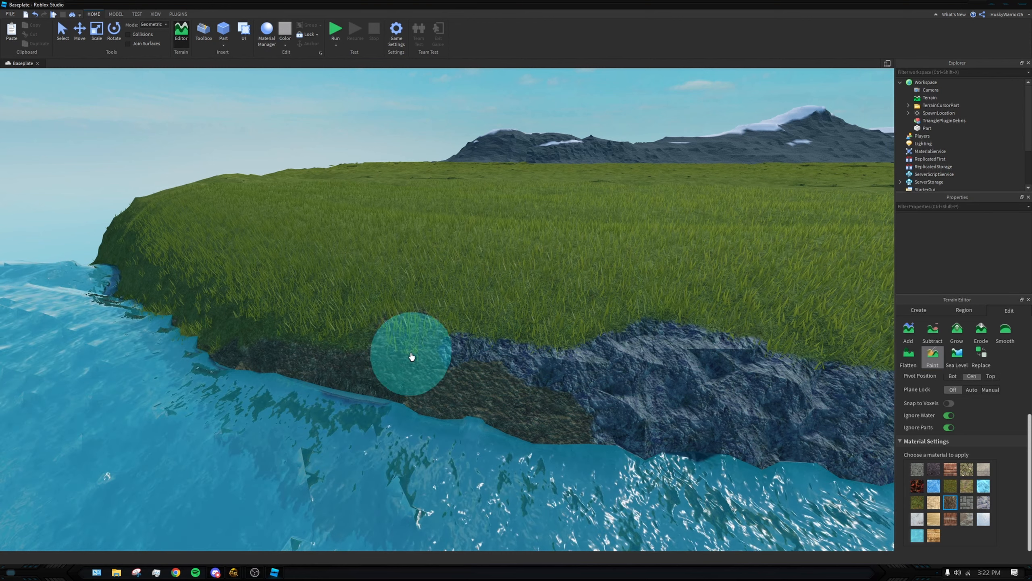
Step: Switch to Rock and paint an outcrop over the Mud beside the patch on the steep bank
{"action": "left_click", "coordinate": [984, 502]}
{"action": "mouse_move", "coordinate": [454, 431]}
{"action": "left_mouse_down"}
{"action": "mouse_move", "coordinate": [391, 367]}
{"action": "mouse_move", "coordinate": [246, 448]}
{"action": "left_mouse_up"}
{"action": "key", "text": "a"}
{"action": "right_click_drag", "start_coordinate": [590, 444], "coordinate": [655, 455]}
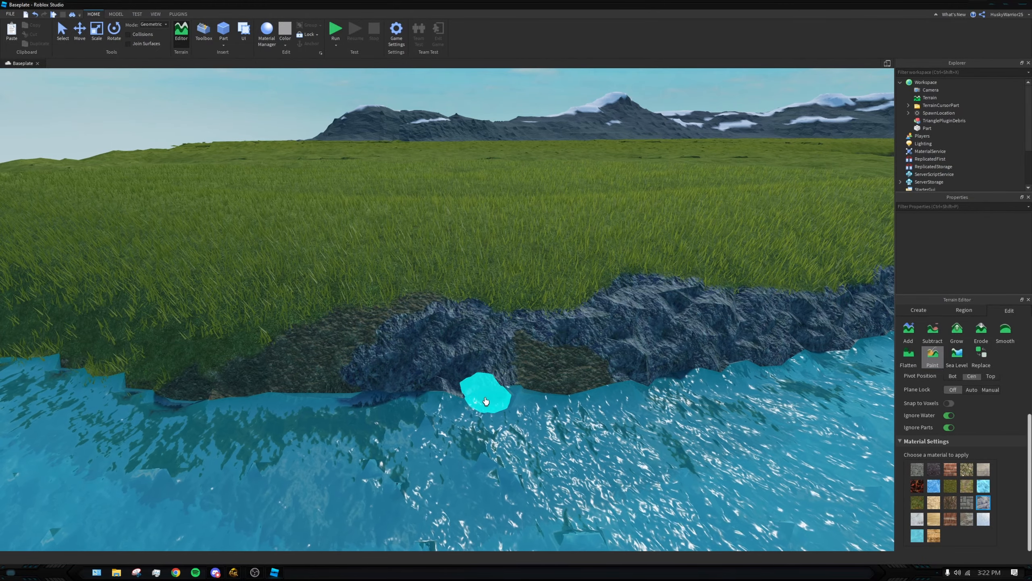
Step: Switch to Mud and extend the band from the Rock outcrop along the bank toward the rounded headland
{"action": "left_click", "coordinate": [950, 502]}
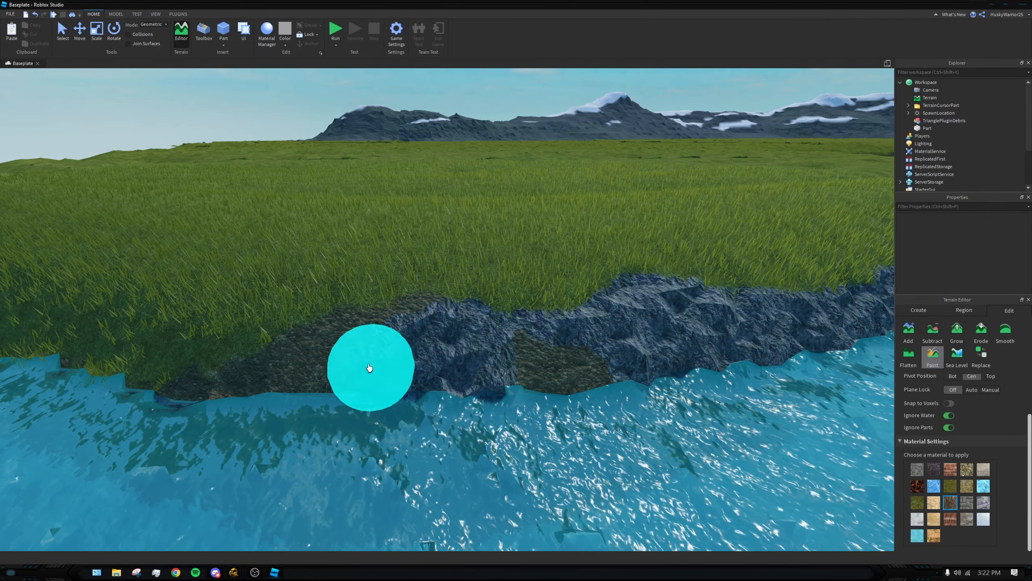
{"action": "left_click_drag", "start_coordinate": [368, 364], "coordinate": [91, 364]}
{"action": "key", "text": "a"}
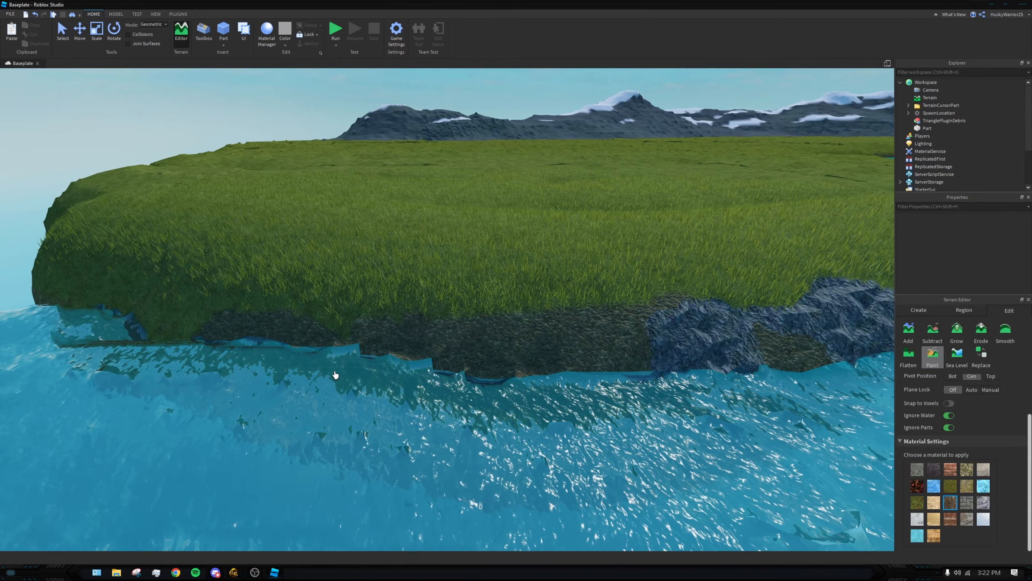
{"action": "key", "text": "d"}
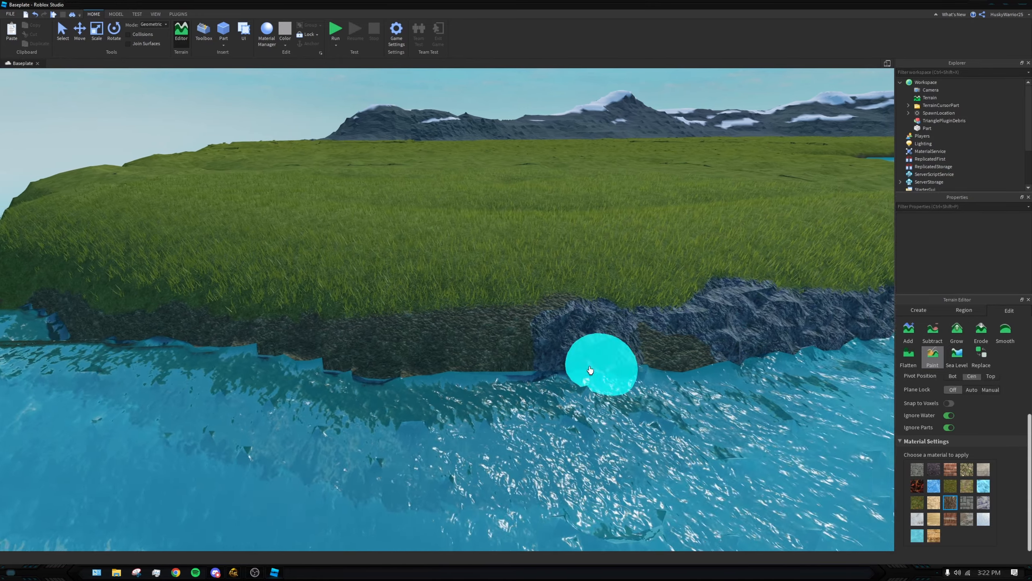
{"action": "mouse_move", "coordinate": [496, 396]}
{"action": "left_mouse_down"}
{"action": "mouse_move", "coordinate": [516, 366]}
{"action": "mouse_move", "coordinate": [432, 381]}
{"action": "left_mouse_up"}
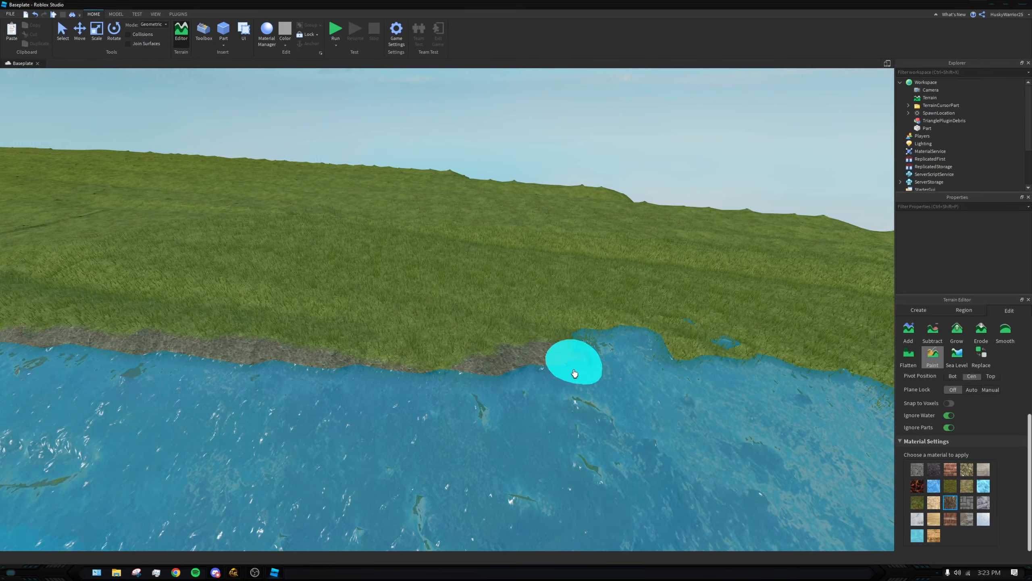
Step: Paint Mud around the small cove on the opposite shore and along the bank to the grassy corner
{"action": "mouse_move", "coordinate": [576, 372]}
{"action": "left_mouse_down"}
{"action": "mouse_move", "coordinate": [609, 369]}
{"action": "mouse_move", "coordinate": [541, 339]}
{"action": "left_mouse_up"}
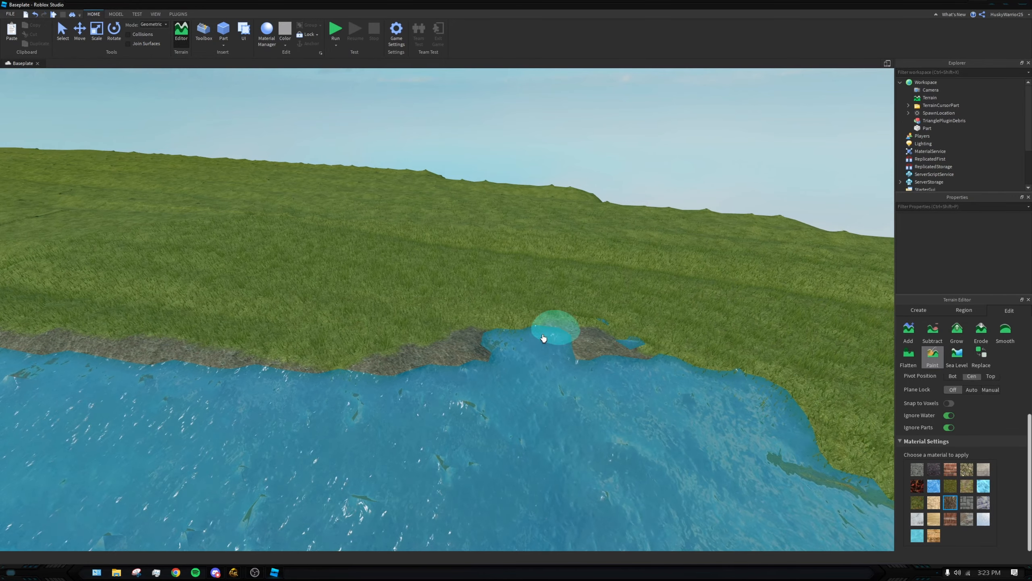
{"action": "key", "text": "d"}
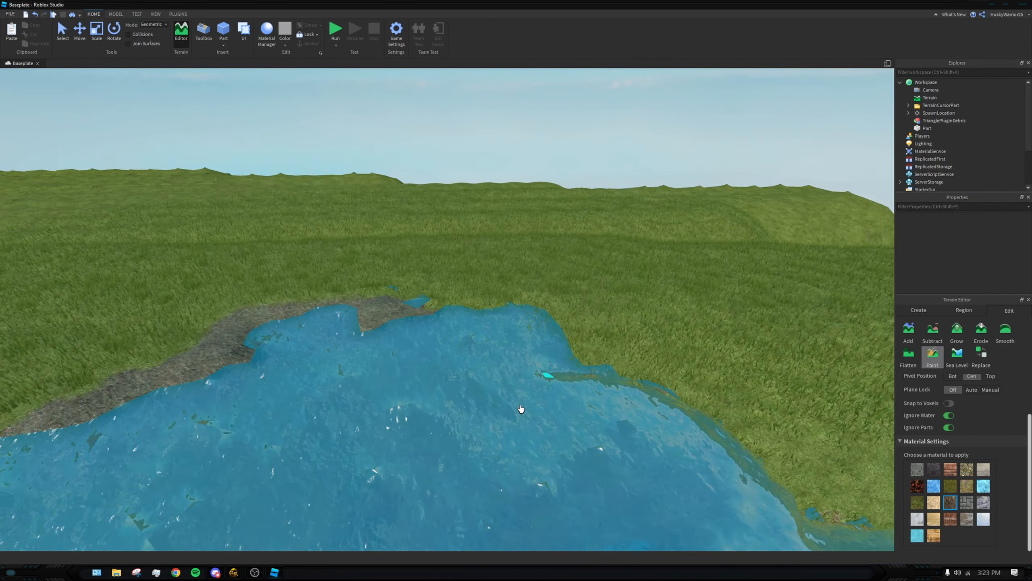
{"action": "left_click_drag", "start_coordinate": [474, 364], "coordinate": [508, 374]}
{"action": "key", "text": "d"}
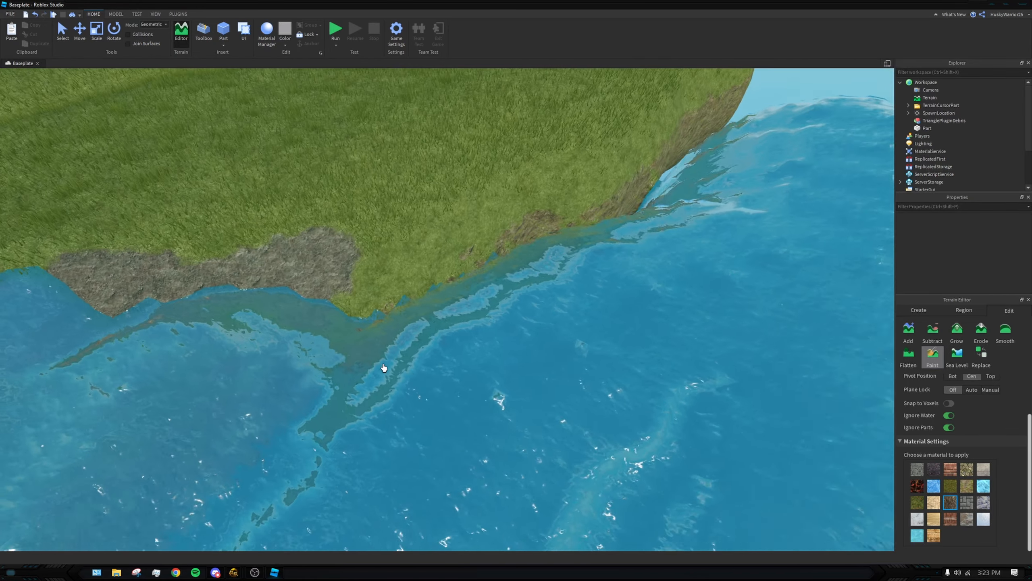
{"action": "mouse_move", "coordinate": [323, 299]}
{"action": "left_mouse_down"}
{"action": "mouse_move", "coordinate": [525, 231]}
{"action": "mouse_move", "coordinate": [495, 247]}
{"action": "left_mouse_up"}
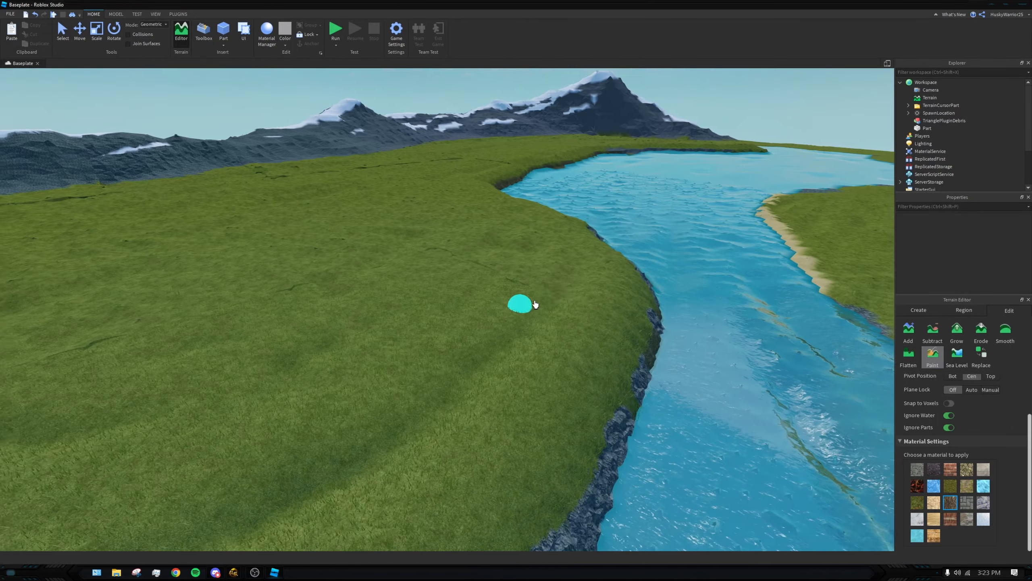
{"action": "key", "text": "w"}
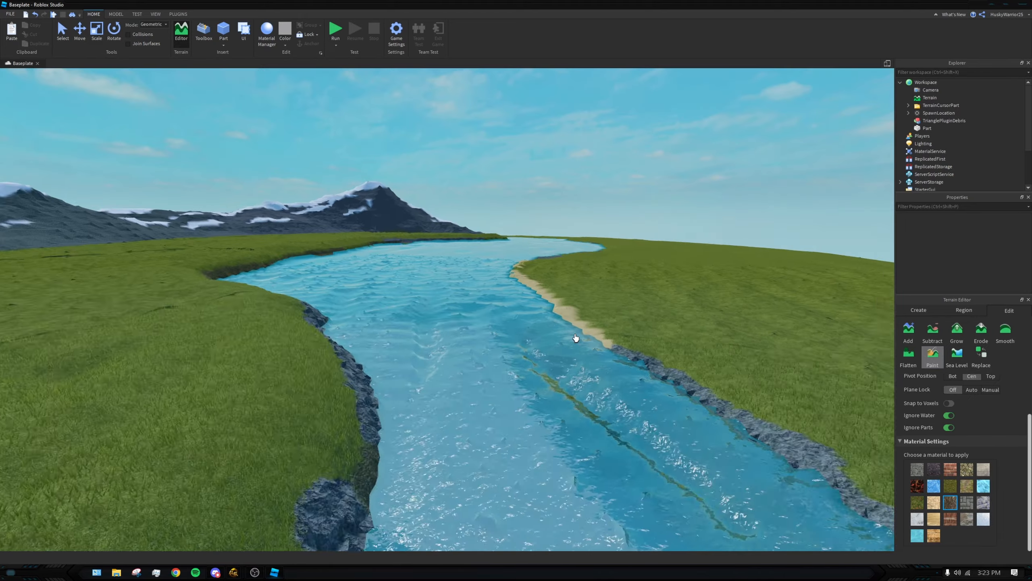
Step: Paint Sand over the submerged grassy bank below the beach, carrying it down the underwater slope
{"action": "key", "text": "w"}
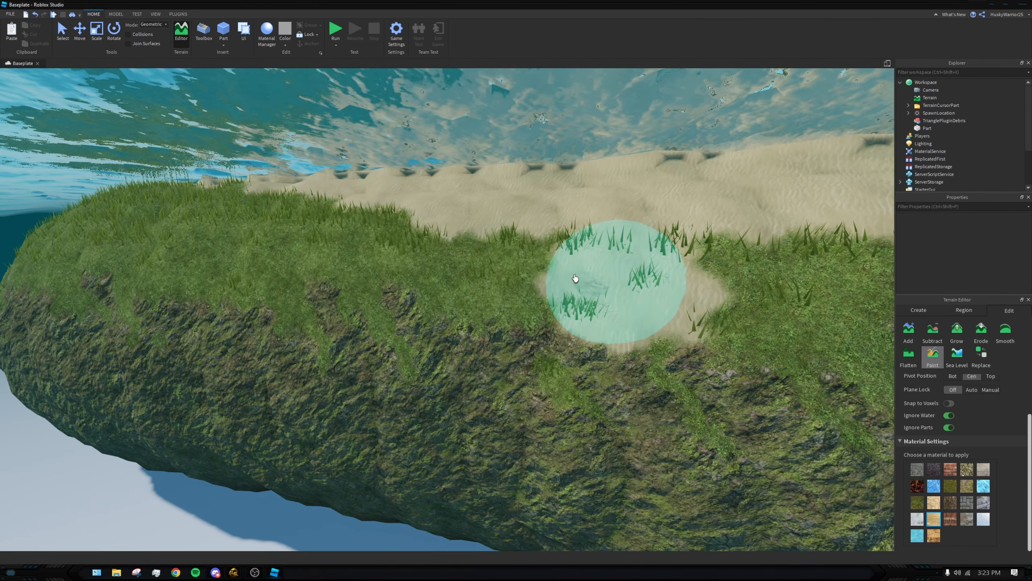
{"action": "mouse_move", "coordinate": [611, 276]}
{"action": "left_mouse_down"}
{"action": "mouse_move", "coordinate": [242, 253]}
{"action": "mouse_move", "coordinate": [386, 238]}
{"action": "left_mouse_up"}
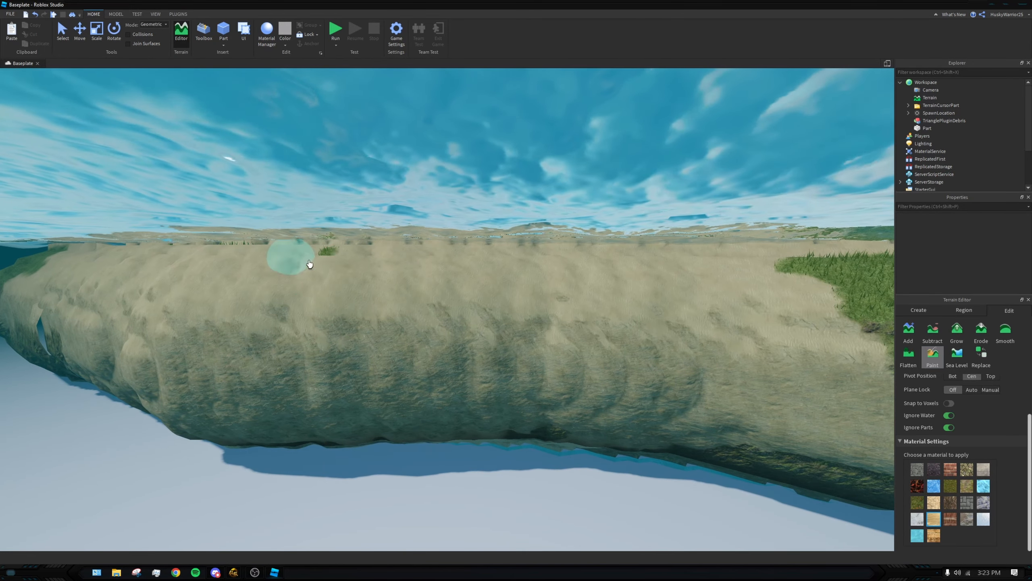
{"action": "mouse_move", "coordinate": [767, 330]}
{"action": "left_mouse_down"}
{"action": "mouse_move", "coordinate": [813, 282]}
{"action": "mouse_move", "coordinate": [772, 289]}
{"action": "left_mouse_up"}
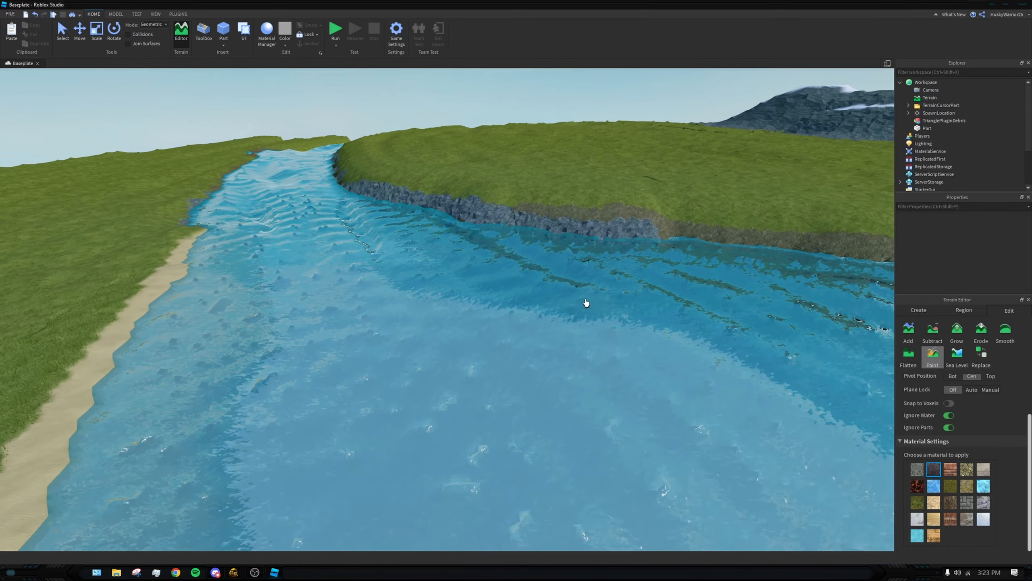
Step: Try painting Basalt along the shoreline beside the Mud and Rock outcrops, and undo the stroke
{"action": "mouse_move", "coordinate": [687, 253]}
{"action": "right_mouse_down"}
{"action": "mouse_move", "coordinate": [571, 254]}
{"action": "mouse_move", "coordinate": [424, 369]}
{"action": "mouse_move", "coordinate": [429, 296]}
{"action": "right_mouse_up"}
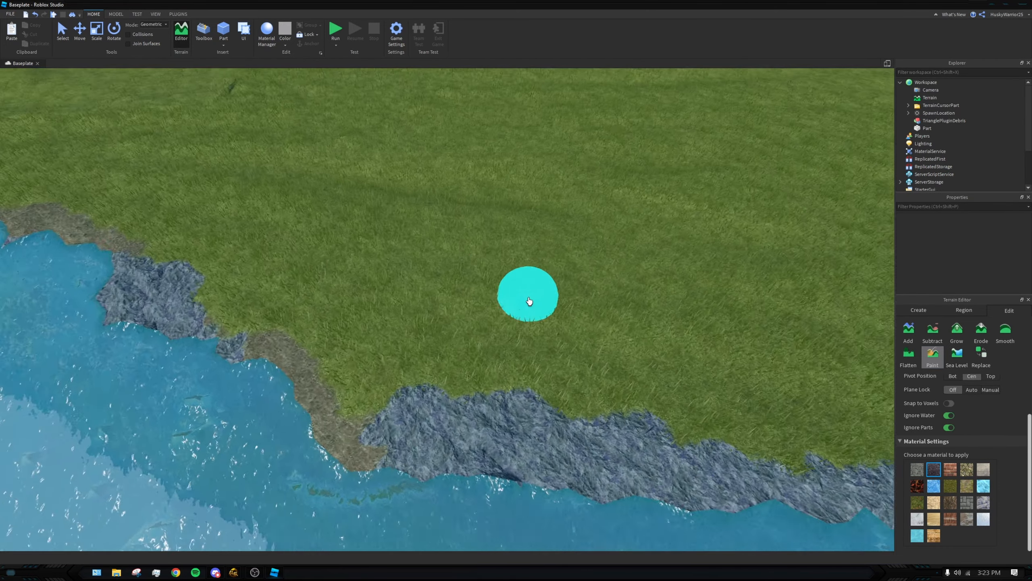
{"action": "right_click_drag", "start_coordinate": [529, 301], "coordinate": [65, 232]}
{"action": "key", "text": "a"}
{"action": "left_click_drag", "start_coordinate": [64, 232], "coordinate": [200, 272]}
{"action": "key", "text": "ctrl+z"}
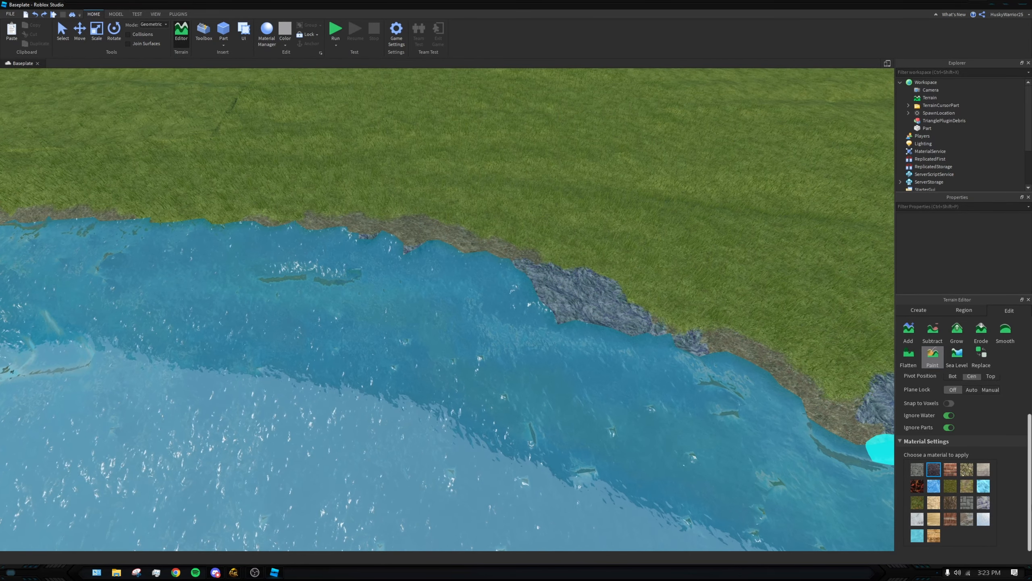
Step: Switch to Limestone and paint a broken band along the submerged bank below the Rock patches
{"action": "left_click", "coordinate": [938, 508]}
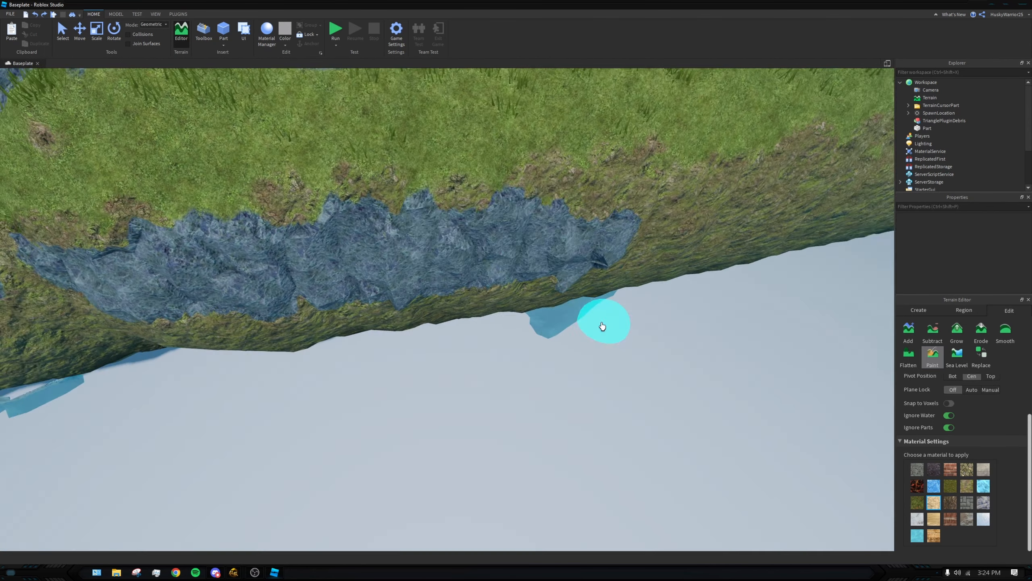
{"action": "left_click_drag", "start_coordinate": [604, 323], "coordinate": [691, 260]}
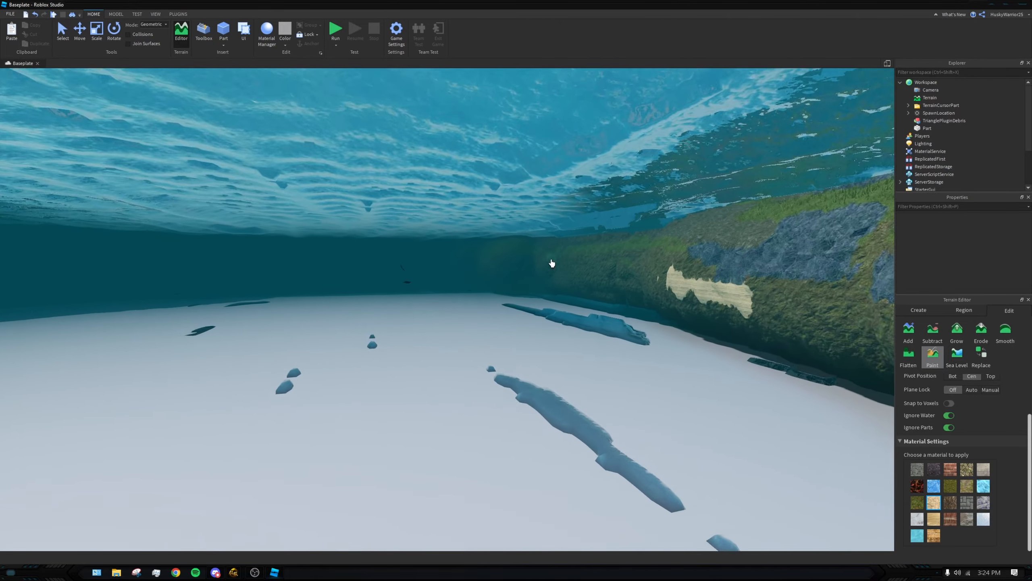
{"action": "right_click_drag", "start_coordinate": [552, 263], "coordinate": [486, 272]}
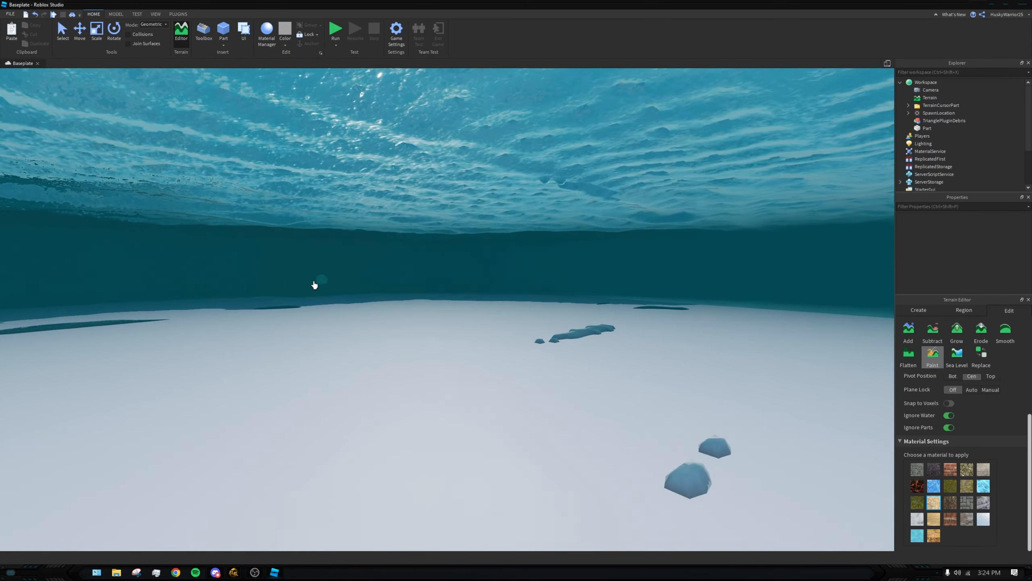
{"action": "right_click_drag", "start_coordinate": [314, 285], "coordinate": [325, 308]}
{"action": "key", "text": "w"}
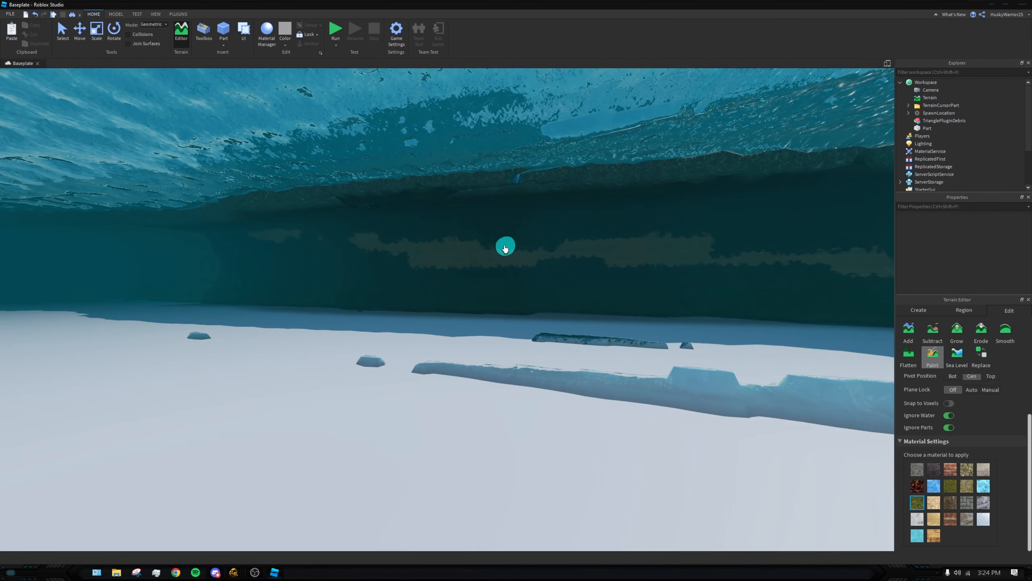
Step: Switch to Asphalt and paint patches between the Rock areas on the submerged mossy bank
{"action": "key", "text": "d"}
{"action": "right_click_drag", "start_coordinate": [717, 345], "coordinate": [799, 307]}
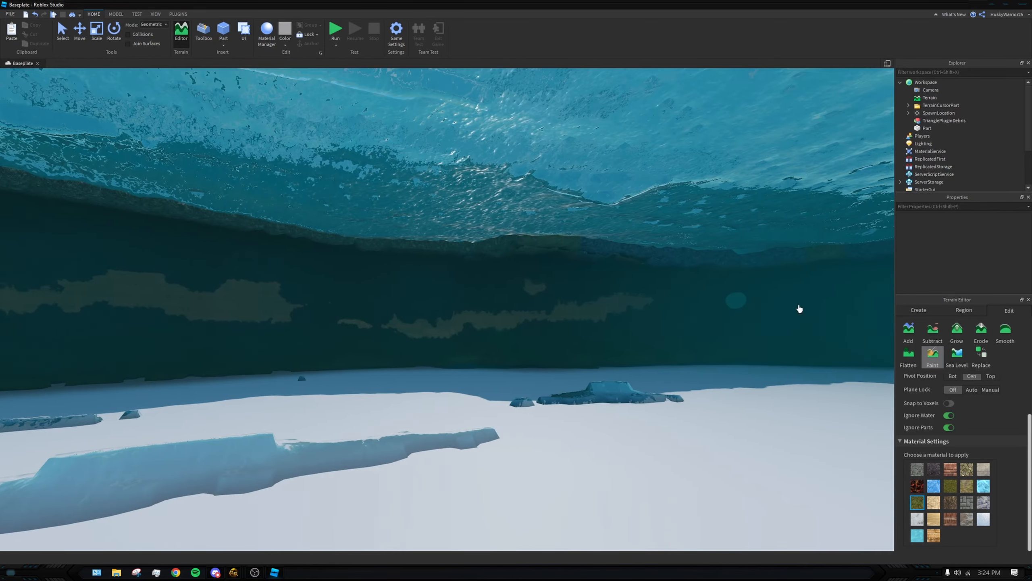
{"action": "key", "text": "w"}
{"action": "key", "text": "d"}
{"action": "left_click", "coordinate": [966, 504]}
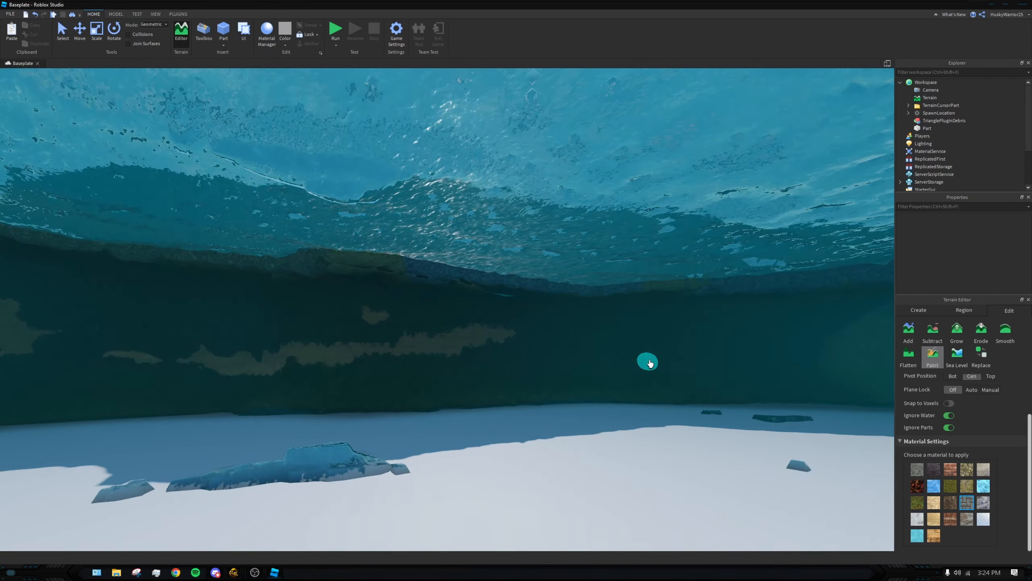
{"action": "right_click_drag", "start_coordinate": [648, 362], "coordinate": [691, 472]}
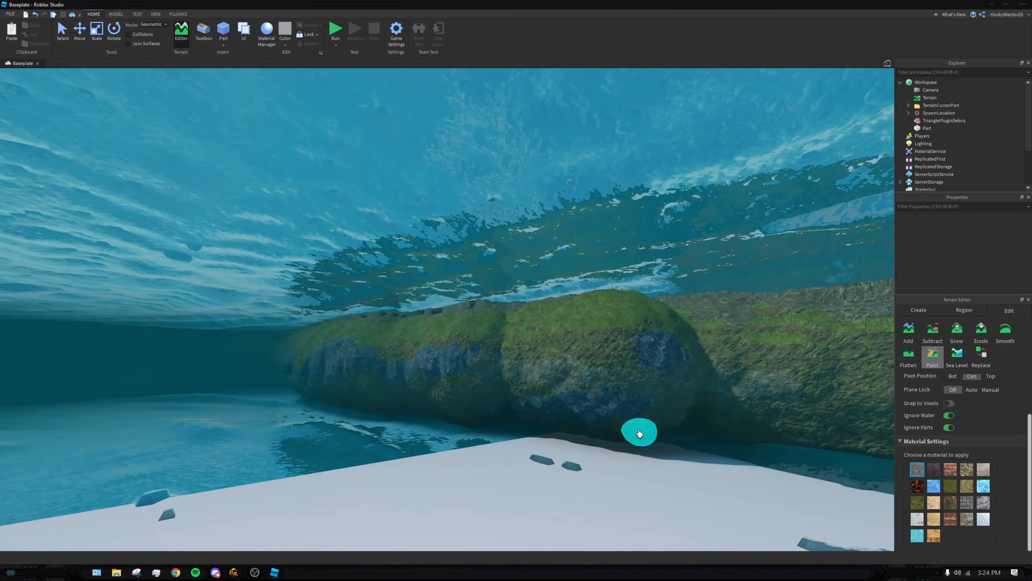
{"action": "scroll", "coordinate": [639, 433], "scroll_direction": "up", "scroll_amount": 3}
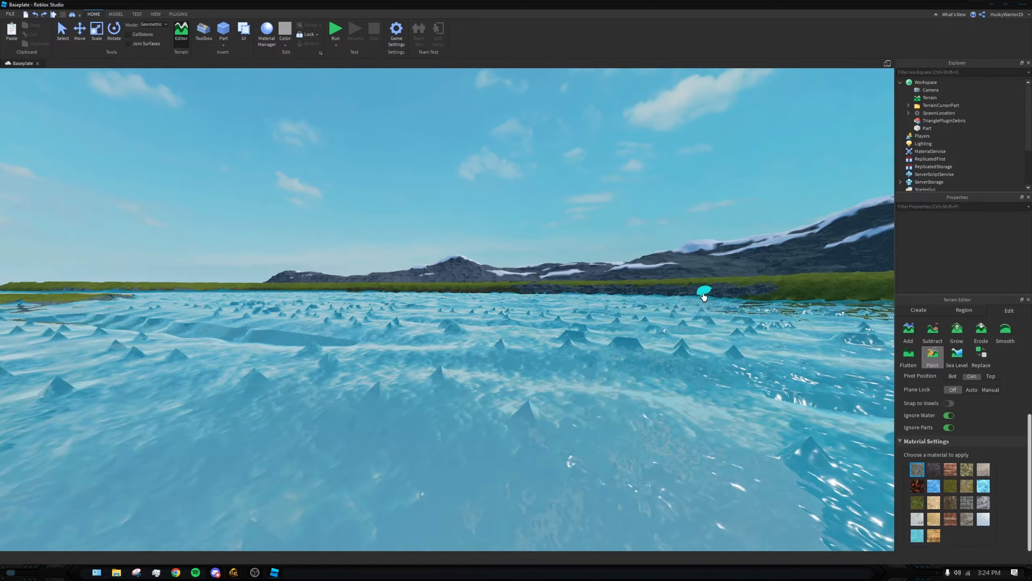
Step: Paint Asphalt along the water's edge of the flat grassy shore
{"action": "right_click_drag", "start_coordinate": [704, 298], "coordinate": [672, 286]}
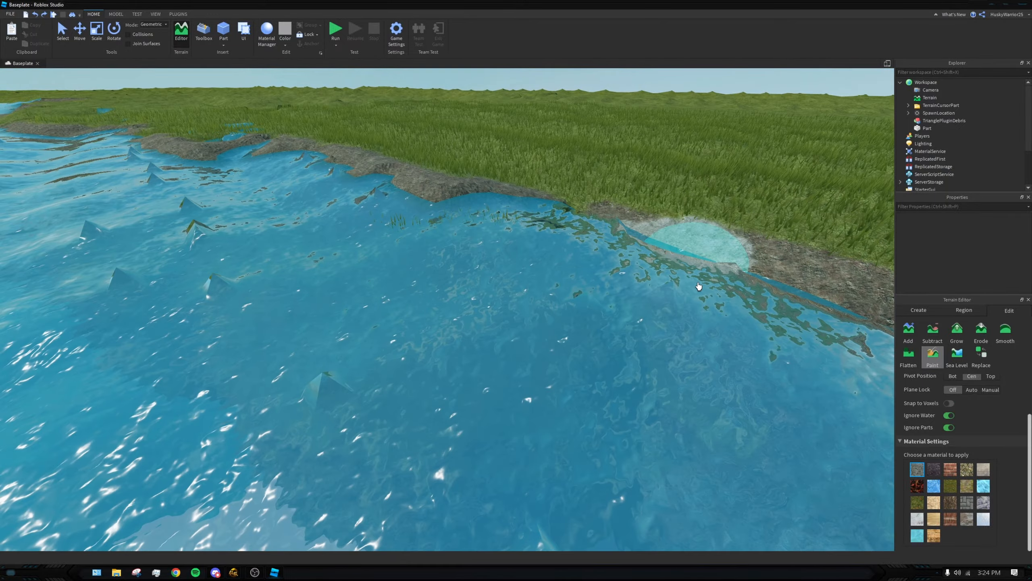
{"action": "left_click_drag", "start_coordinate": [698, 286], "coordinate": [702, 379]}
{"action": "mouse_move", "coordinate": [702, 380]}
{"action": "right_mouse_down"}
{"action": "mouse_move", "coordinate": [728, 364]}
{"action": "mouse_move", "coordinate": [802, 419]}
{"action": "right_mouse_up"}
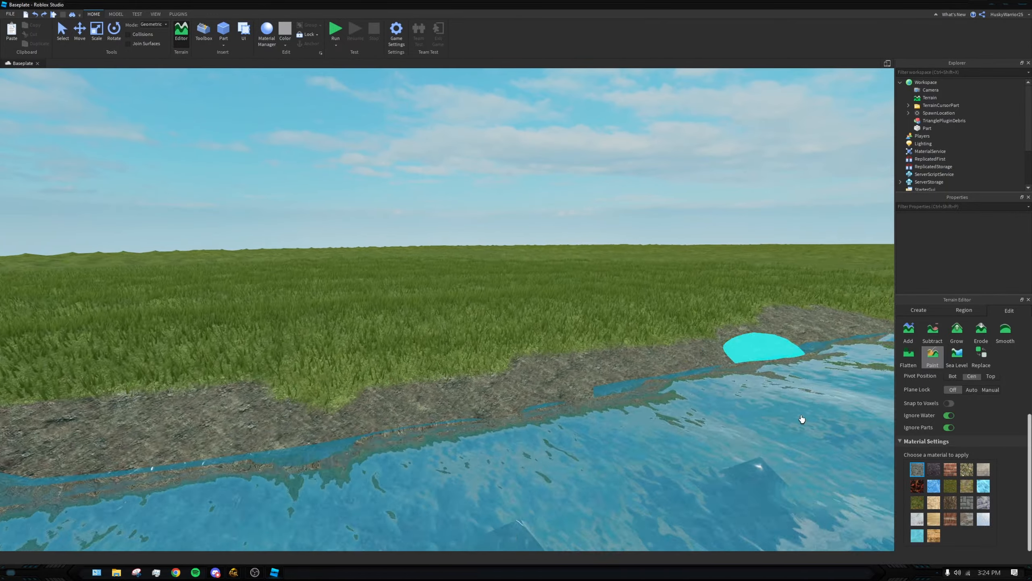
Step: Try a Cobblestone patch on the bare strip of the grassy shoreline, and undo it
{"action": "right_click_drag", "start_coordinate": [586, 285], "coordinate": [585, 348]}
{"action": "left_click_drag", "start_coordinate": [524, 353], "coordinate": [648, 365]}
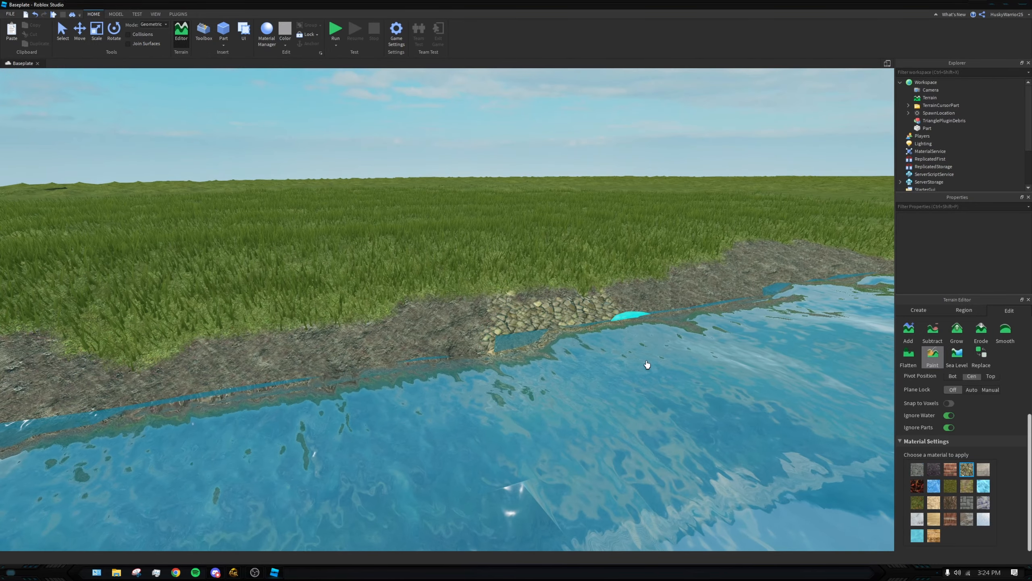
{"action": "key", "text": "d"}
{"action": "key", "text": "w"}
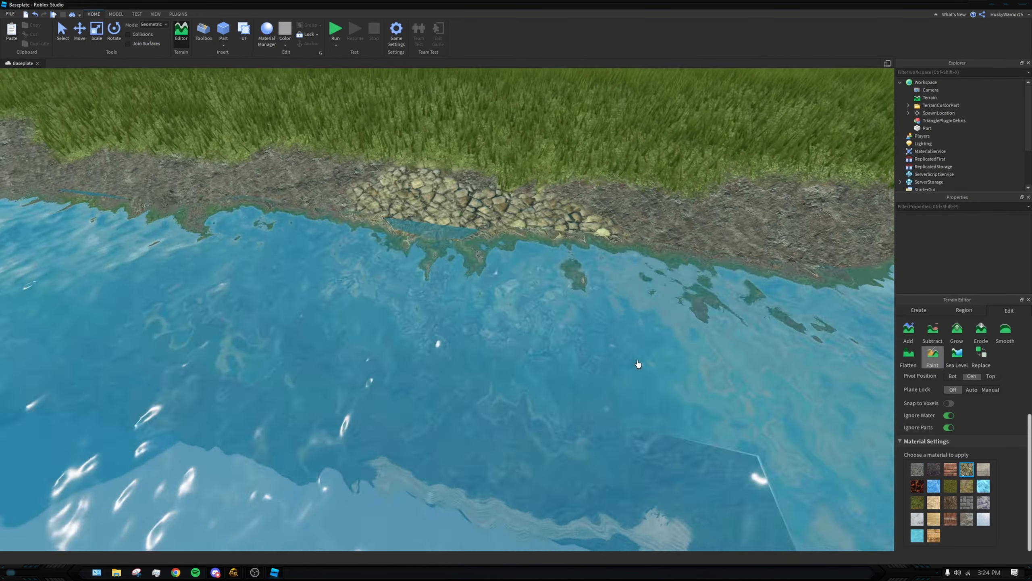
{"action": "key", "text": "ctrl+z"}
Step: Switch to Sandstone and paint a broad patch on the dark inner wall of the cave beside the rock pillar
{"action": "key", "text": "s"}
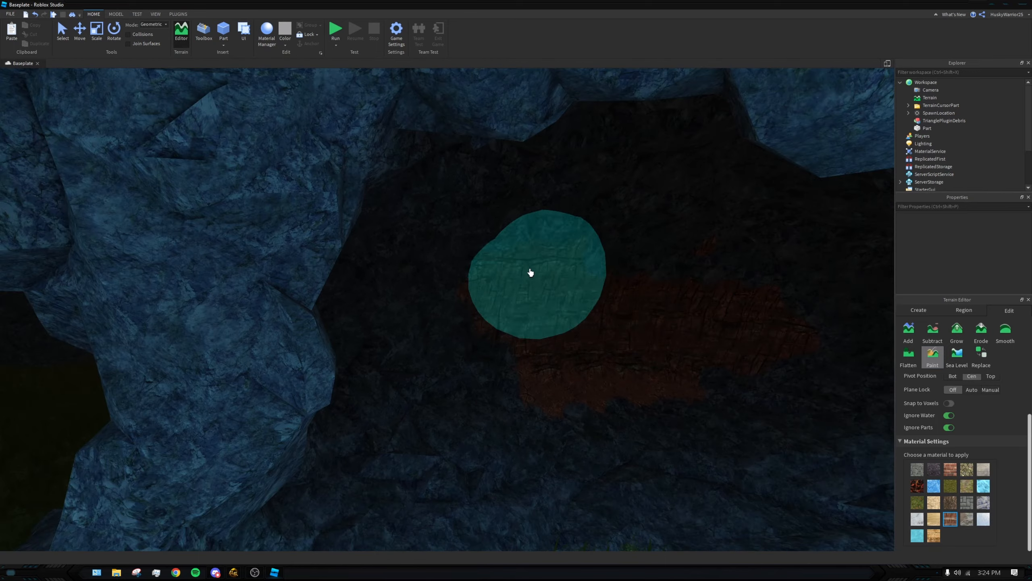
{"action": "key", "text": "w"}
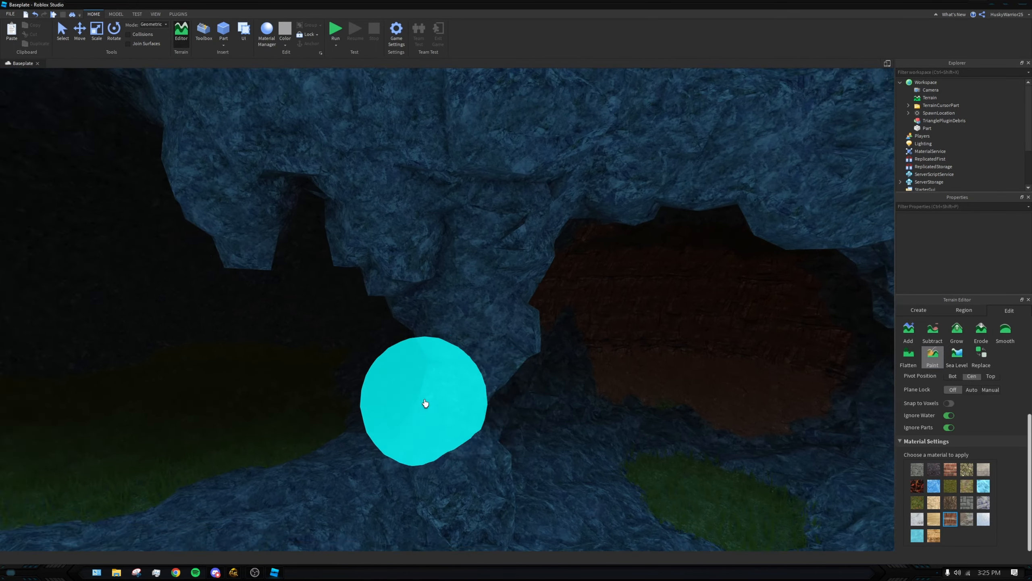
{"action": "key", "text": "w"}
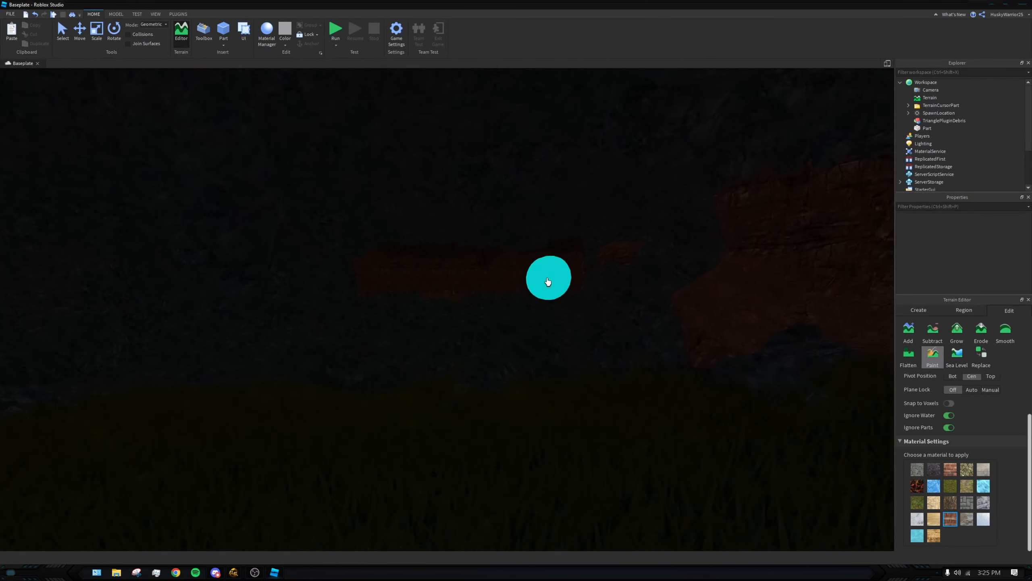
Step: Extend the Sandstone as an irregular horizontal band along the cave's long wall
{"action": "key", "text": "a"}
{"action": "mouse_move", "coordinate": [421, 316]}
{"action": "left_mouse_down"}
{"action": "mouse_move", "coordinate": [364, 249]}
{"action": "mouse_move", "coordinate": [374, 249]}
{"action": "mouse_move", "coordinate": [229, 250]}
{"action": "left_mouse_up"}
{"action": "key", "text": "a"}
{"action": "left_click_drag", "start_coordinate": [558, 258], "coordinate": [456, 242]}
{"action": "key", "text": "d"}
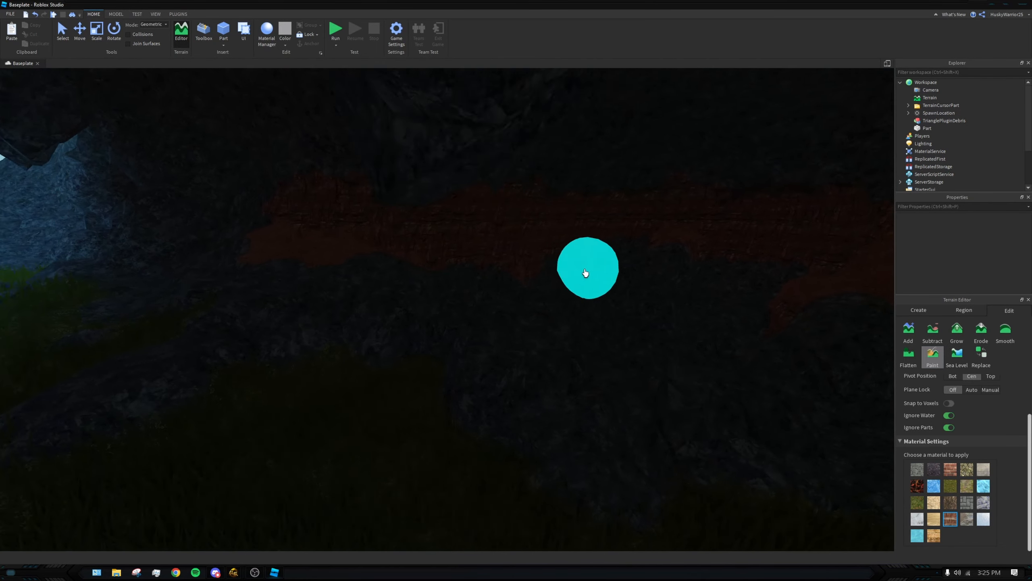
{"action": "key", "text": "d"}
{"action": "left_click_drag", "start_coordinate": [622, 355], "coordinate": [496, 351]}
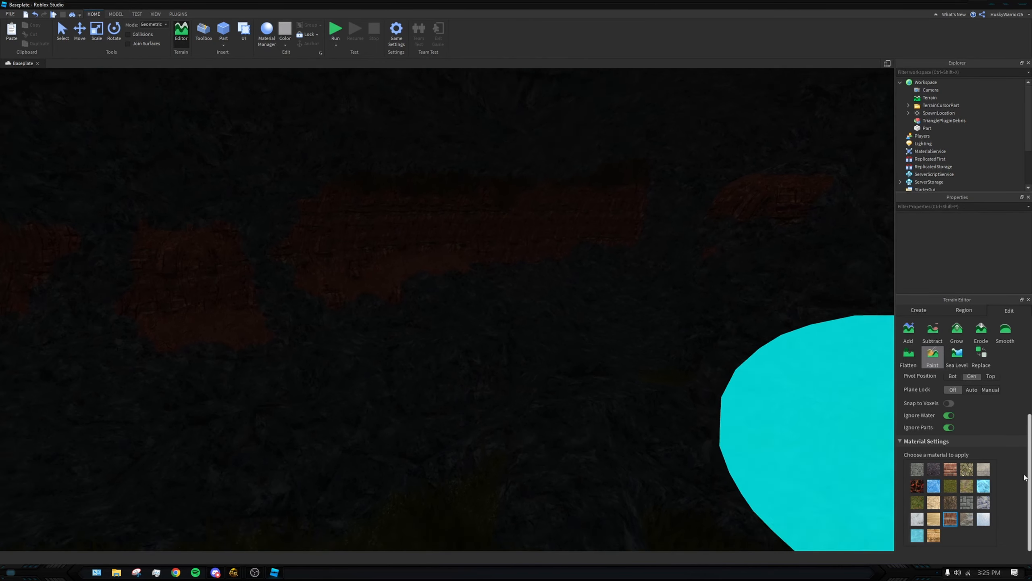
Step: Switch to Basalt and paint dark patches over and around the Sandstone band on the cave wall
{"action": "left_click", "coordinate": [934, 469]}
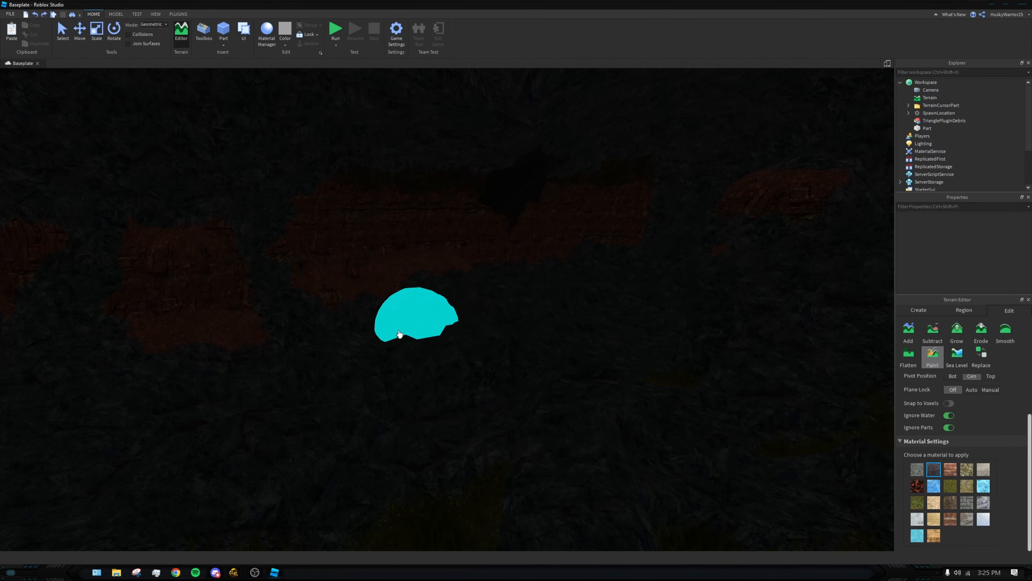
{"action": "left_click_drag", "start_coordinate": [415, 352], "coordinate": [381, 228]}
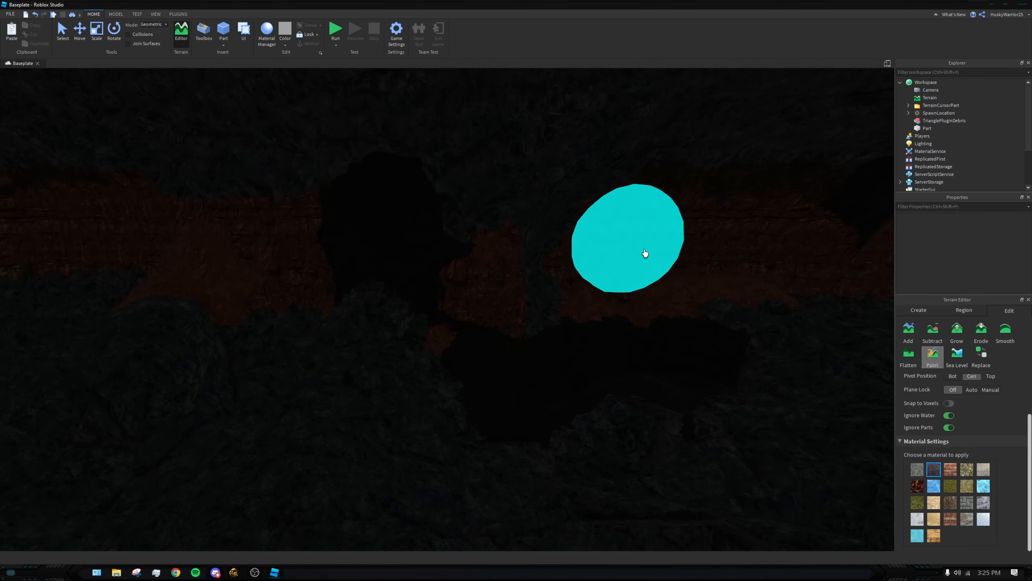
{"action": "right_click_drag", "start_coordinate": [645, 253], "coordinate": [668, 304]}
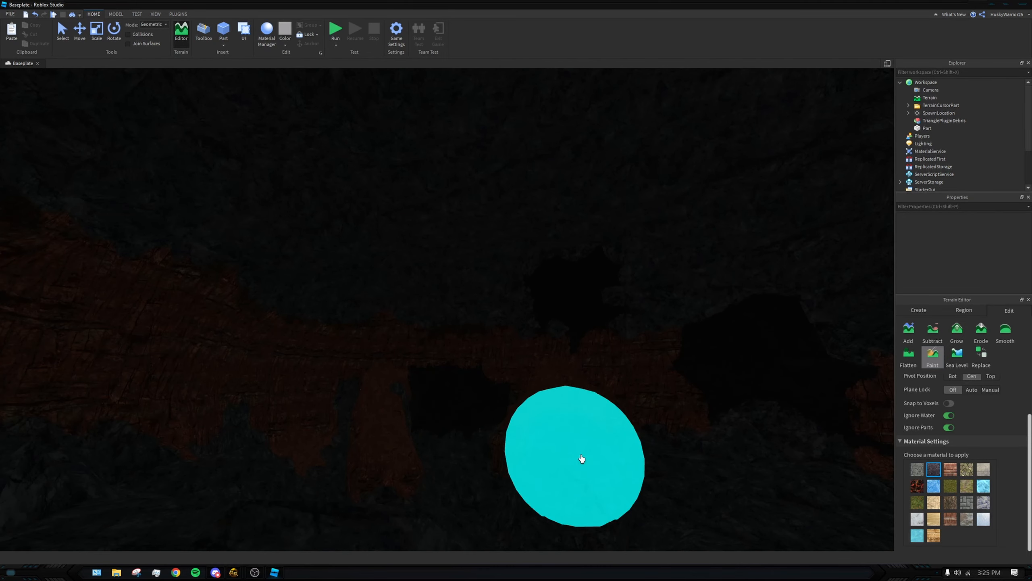
{"action": "right_click_drag", "start_coordinate": [582, 458], "coordinate": [650, 438]}
{"action": "mouse_move", "coordinate": [650, 438]}
{"action": "left_mouse_down"}
{"action": "mouse_move", "coordinate": [505, 371]}
{"action": "mouse_move", "coordinate": [695, 396]}
{"action": "left_mouse_up"}
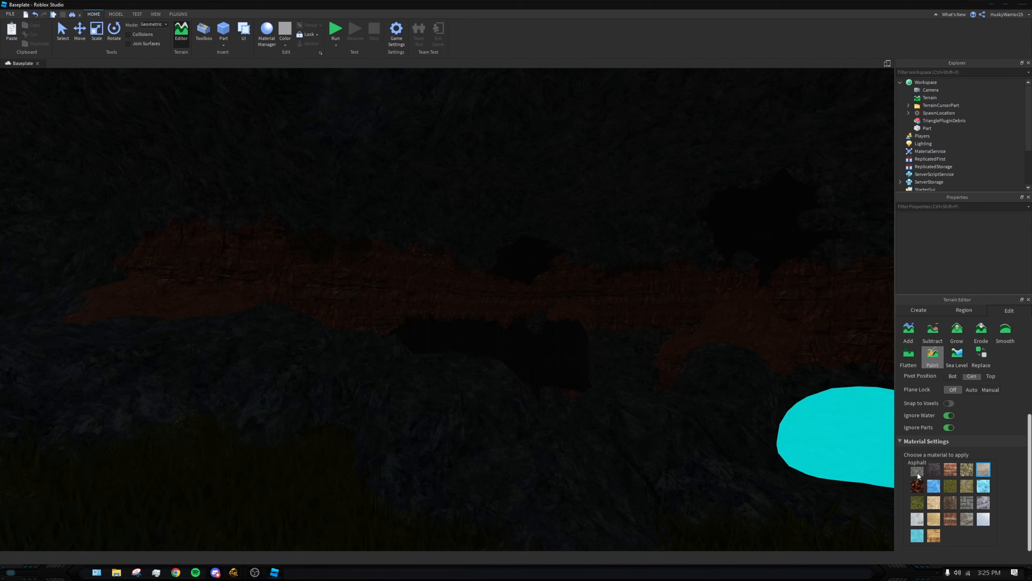
Step: Try a Salt stroke across the Sandstone band on the cave wall, and undo it
{"action": "left_click", "coordinate": [920, 523]}
{"action": "left_click_drag", "start_coordinate": [390, 274], "coordinate": [606, 282]}
{"action": "key", "text": "ctrl+z"}
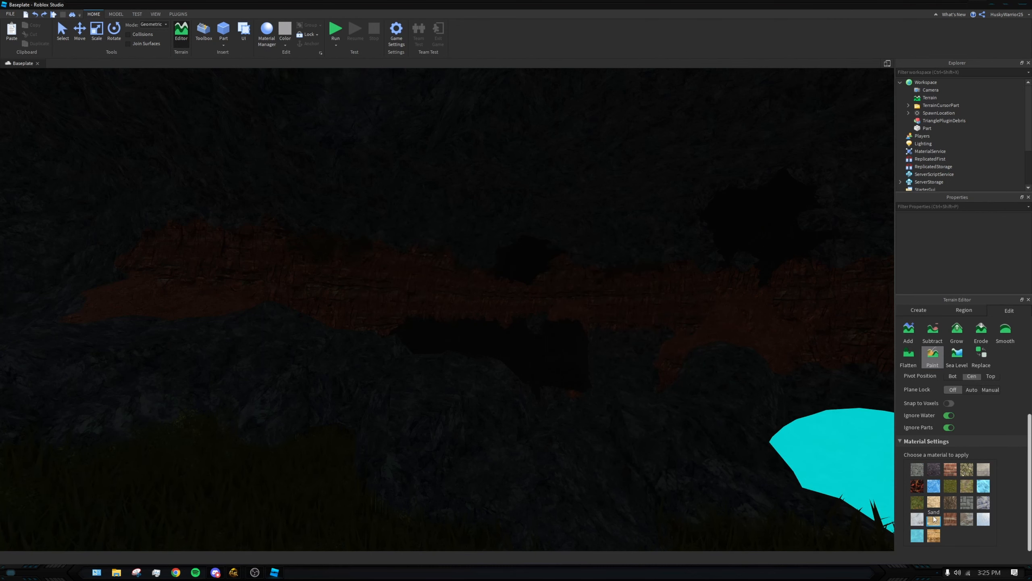
Step: Try Cracked Lava on the lower cave wall near the Basalt patches, and undo it
{"action": "left_click", "coordinate": [920, 486]}
{"action": "right_click_drag", "start_coordinate": [691, 415], "coordinate": [555, 362]}
{"action": "left_click_drag", "start_coordinate": [556, 362], "coordinate": [682, 364]}
{"action": "right_click_drag", "start_coordinate": [682, 365], "coordinate": [698, 372]}
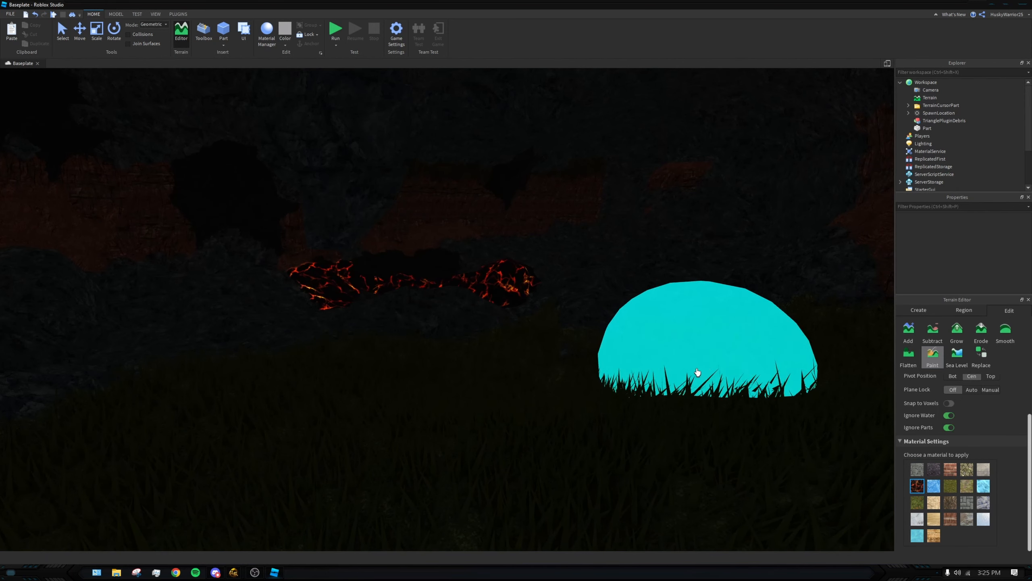
{"action": "key", "text": "ctrl+z"}
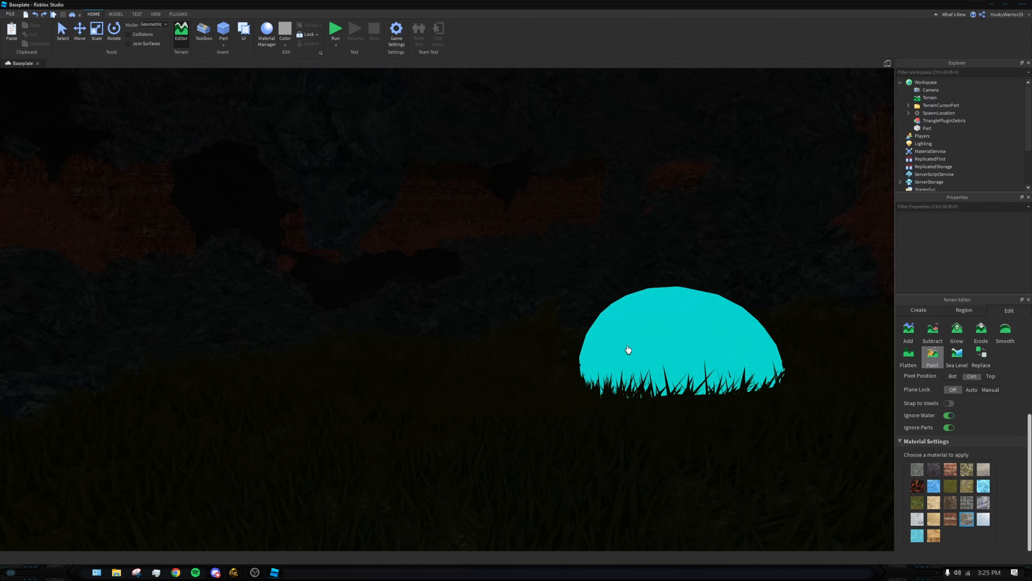
Step: Switch to Slate and dab it along the lower cave wall above the grassy floor
{"action": "right_click_drag", "start_coordinate": [628, 350], "coordinate": [606, 318]}
{"action": "left_click", "coordinate": [745, 314]}
{"action": "right_click_drag", "start_coordinate": [627, 371], "coordinate": [431, 355]}
{"action": "left_click", "coordinate": [459, 352]}
{"action": "mouse_move", "coordinate": [512, 405]}
{"action": "right_mouse_down"}
{"action": "mouse_move", "coordinate": [611, 449]}
{"action": "mouse_move", "coordinate": [472, 404]}
{"action": "mouse_move", "coordinate": [296, 392]}
{"action": "mouse_move", "coordinate": [636, 410]}
{"action": "mouse_move", "coordinate": [622, 328]}
{"action": "mouse_move", "coordinate": [562, 309]}
{"action": "mouse_move", "coordinate": [652, 332]}
{"action": "mouse_move", "coordinate": [341, 302]}
{"action": "mouse_move", "coordinate": [369, 247]}
{"action": "right_mouse_up"}
{"action": "key", "text": "s"}
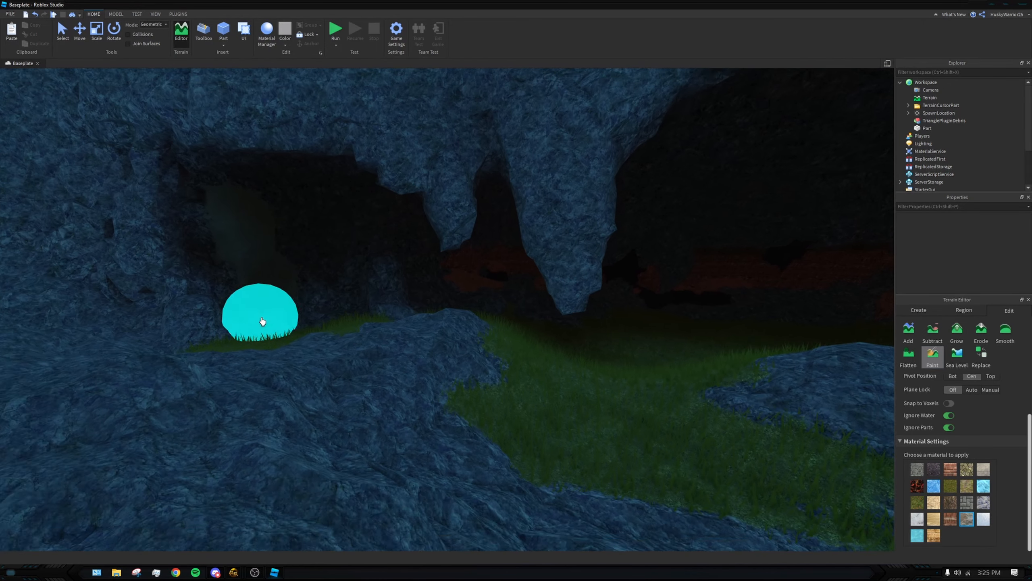
Step: Go from the cave to the underwater river bank and try Concrete, Leafy Grass, Basalt and Mud as paint materials for it
{"action": "right_click_drag", "start_coordinate": [262, 321], "coordinate": [482, 290]}
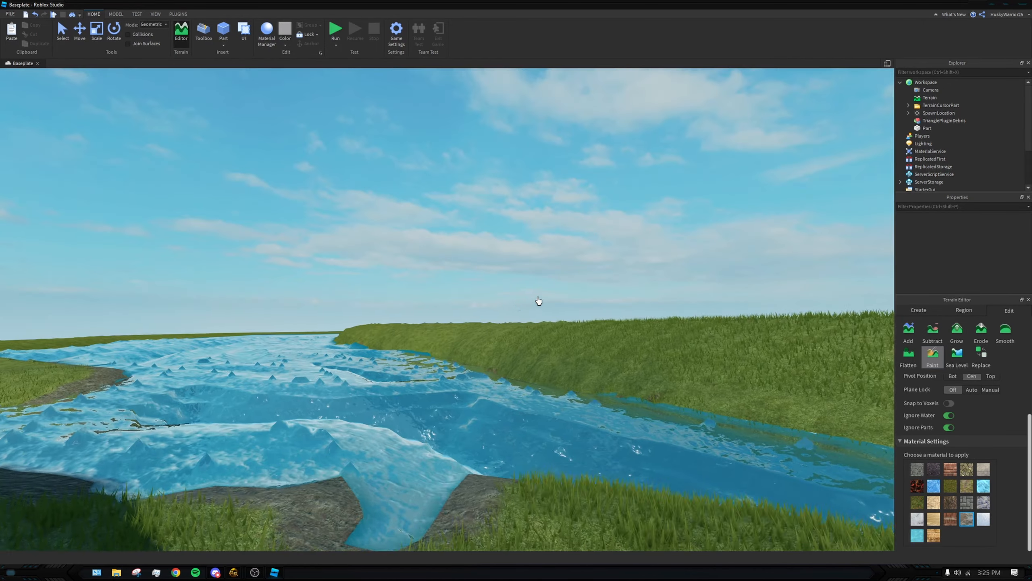
{"action": "mouse_move", "coordinate": [540, 299]}
{"action": "right_mouse_down"}
{"action": "mouse_move", "coordinate": [592, 297]}
{"action": "mouse_move", "coordinate": [576, 323]}
{"action": "right_mouse_up"}
{"action": "left_click_drag", "start_coordinate": [576, 323], "coordinate": [242, 279]}
{"action": "mouse_move", "coordinate": [242, 279]}
{"action": "right_mouse_down"}
{"action": "mouse_move", "coordinate": [767, 394]}
{"action": "mouse_move", "coordinate": [287, 349]}
{"action": "mouse_move", "coordinate": [567, 288]}
{"action": "mouse_move", "coordinate": [853, 346]}
{"action": "right_mouse_up"}
{"action": "left_click", "coordinate": [983, 469]}
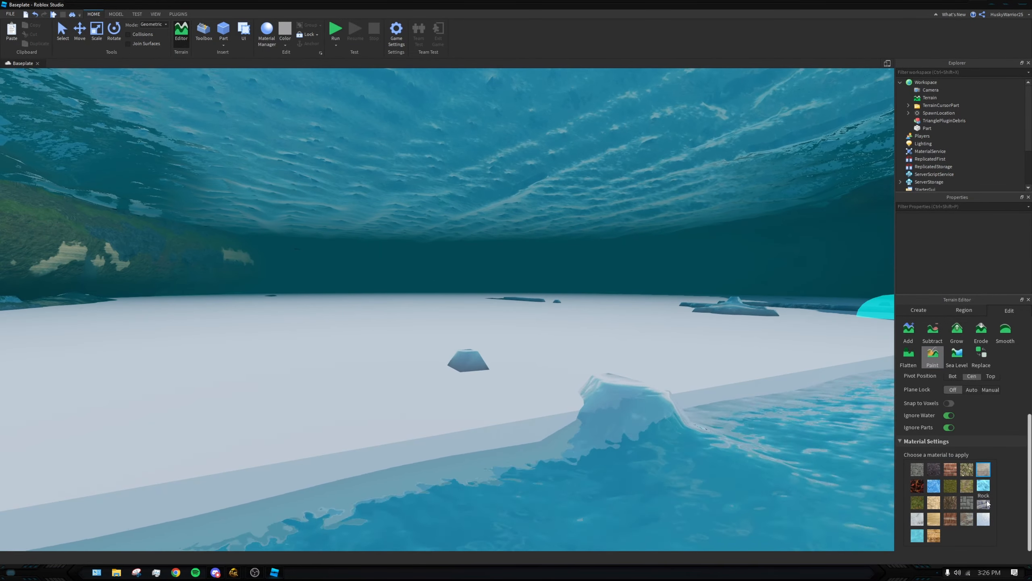
{"action": "left_click", "coordinate": [917, 502]}
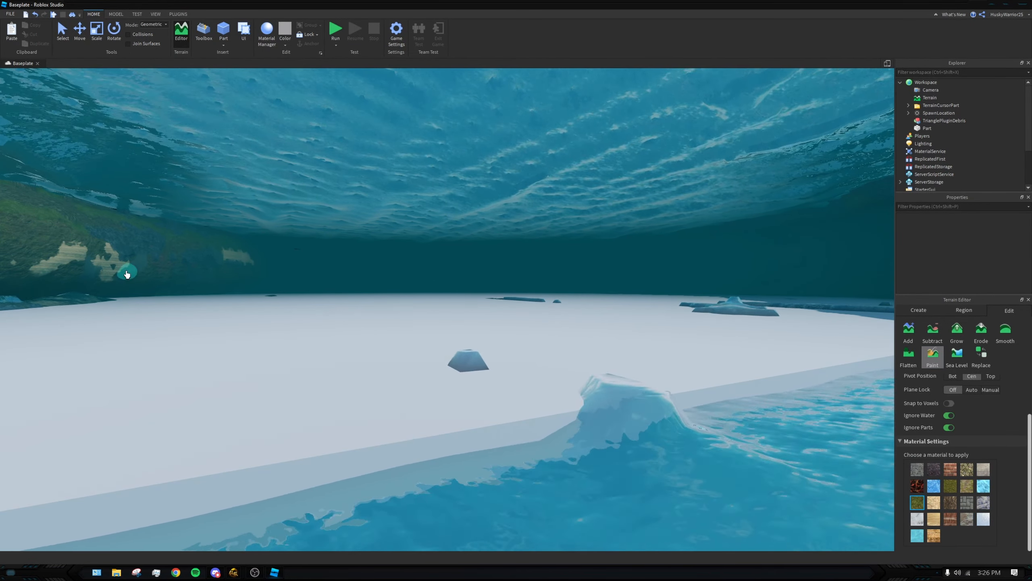
{"action": "left_click", "coordinate": [934, 469]}
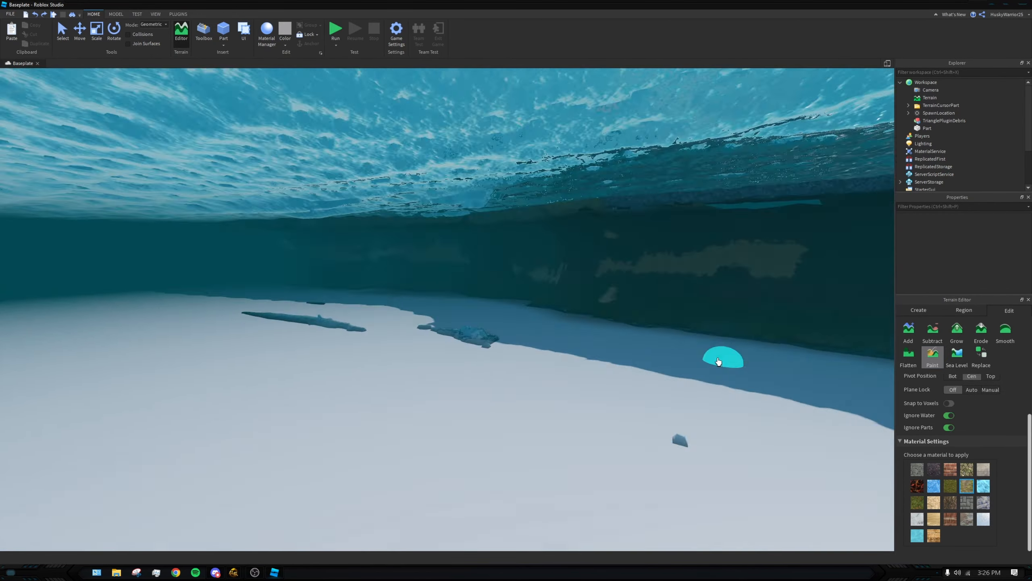
{"action": "right_click_drag", "start_coordinate": [717, 360], "coordinate": [671, 346]}
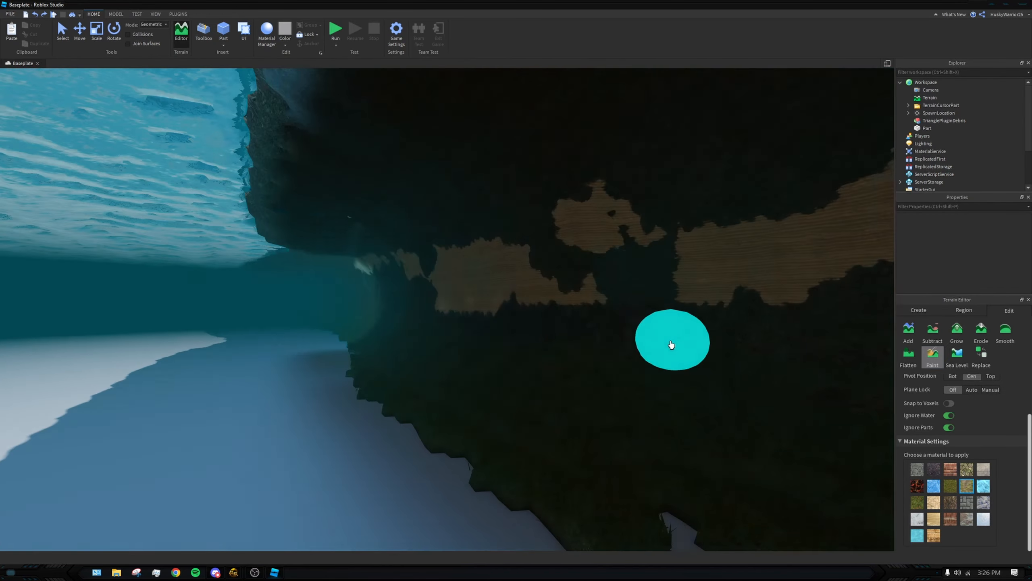
{"action": "left_click", "coordinate": [950, 502]}
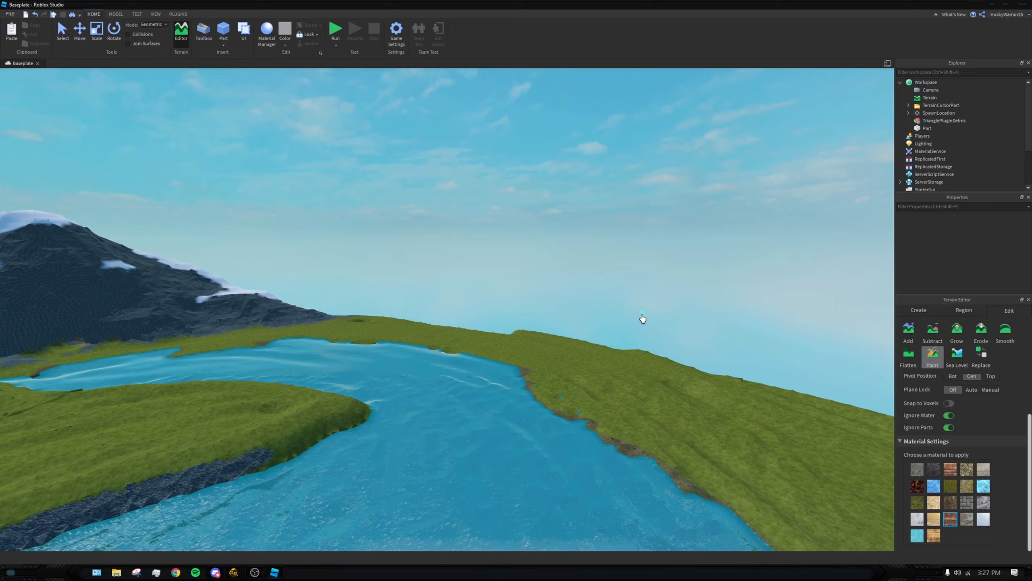
Step: Switch to Leafy Grass, try a stroke across the open grass slope behind the river, and undo it
{"action": "right_click_drag", "start_coordinate": [642, 319], "coordinate": [673, 319]}
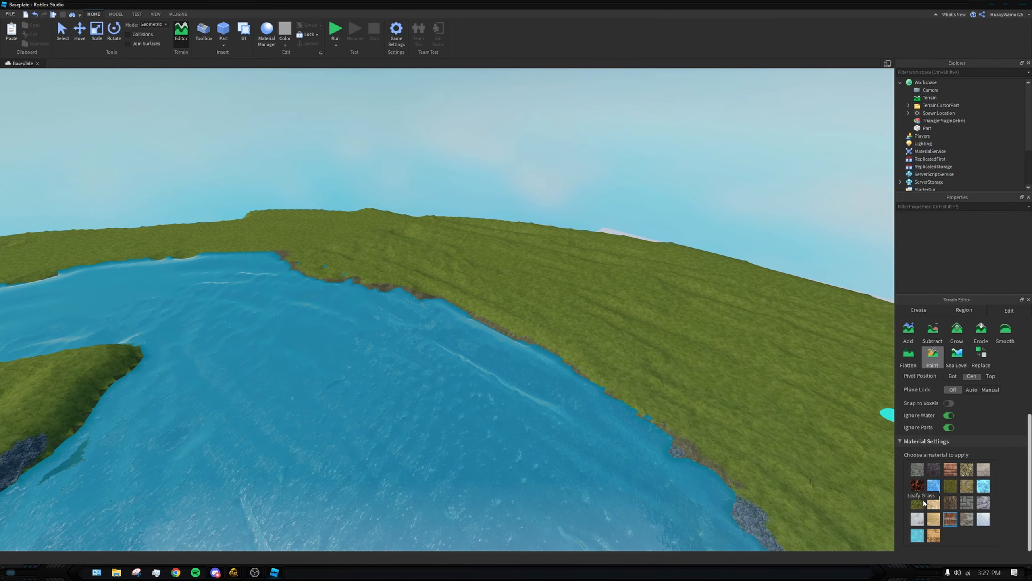
{"action": "right_click_drag", "start_coordinate": [586, 360], "coordinate": [645, 321]}
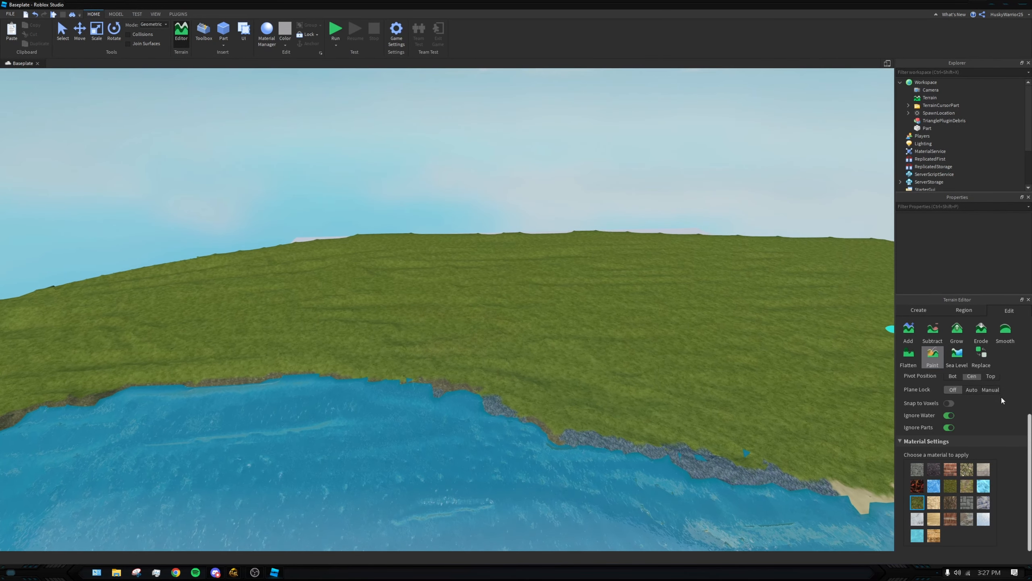
{"action": "right_click_drag", "start_coordinate": [560, 340], "coordinate": [607, 324]}
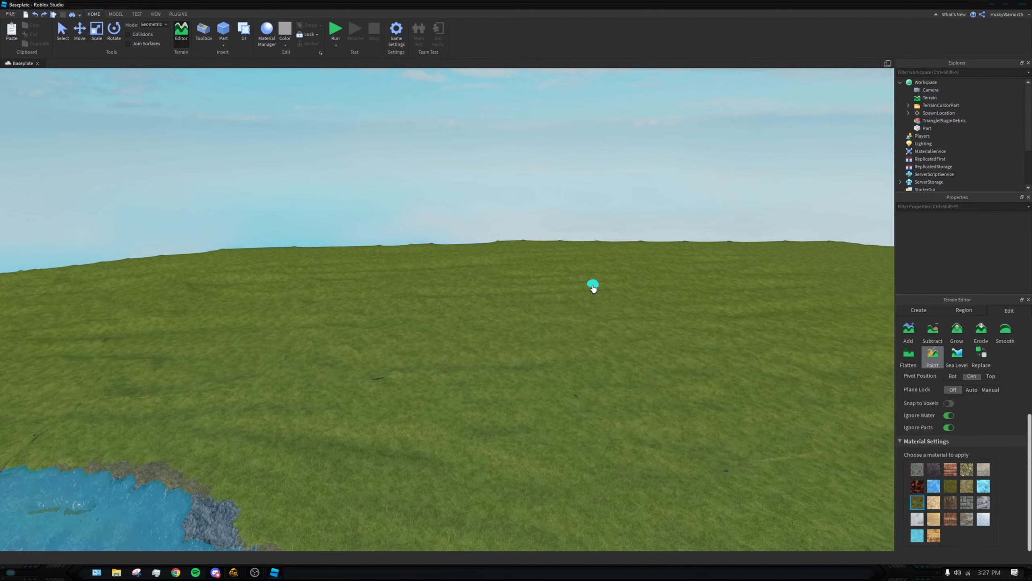
{"action": "right_click_drag", "start_coordinate": [593, 288], "coordinate": [604, 281]}
{"action": "scroll", "coordinate": [447, 343], "scroll_direction": "up", "scroll_amount": 3}
{"action": "left_click_drag", "start_coordinate": [634, 256], "coordinate": [726, 177]}
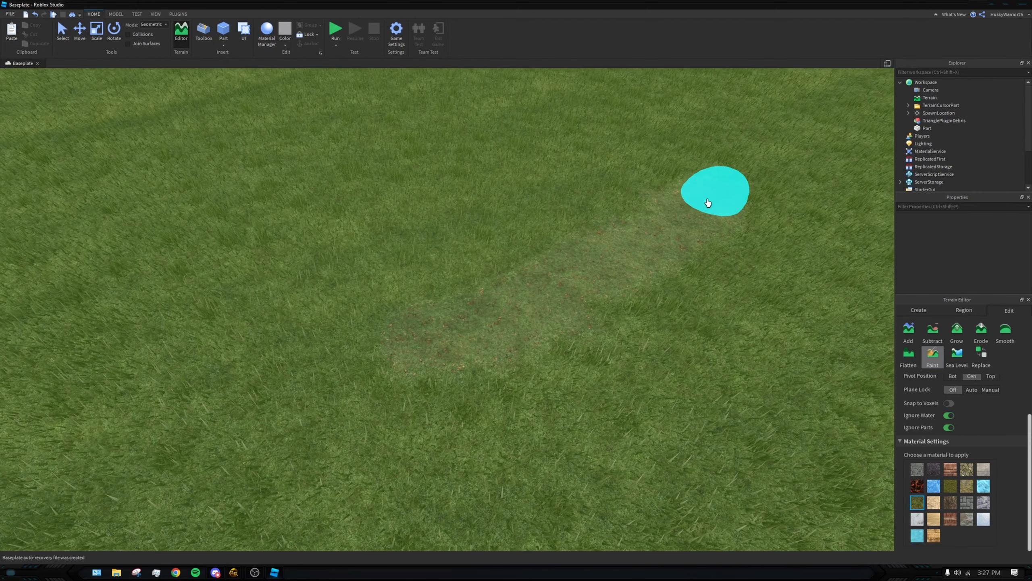
{"action": "scroll", "coordinate": [708, 203], "scroll_direction": "up", "scroll_amount": 5}
{"action": "key", "text": "ctrl+z"}
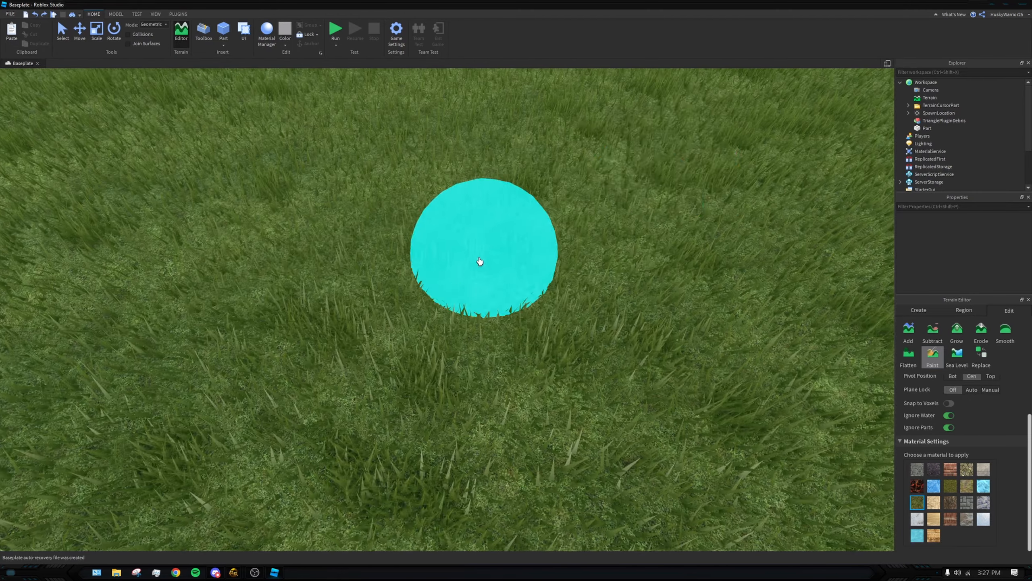
Step: Try another short Leafy Grass stroke inland of the rocky shoreline, and undo the strokes on that slope
{"action": "scroll", "coordinate": [254, 277], "scroll_direction": "down", "scroll_amount": 10}
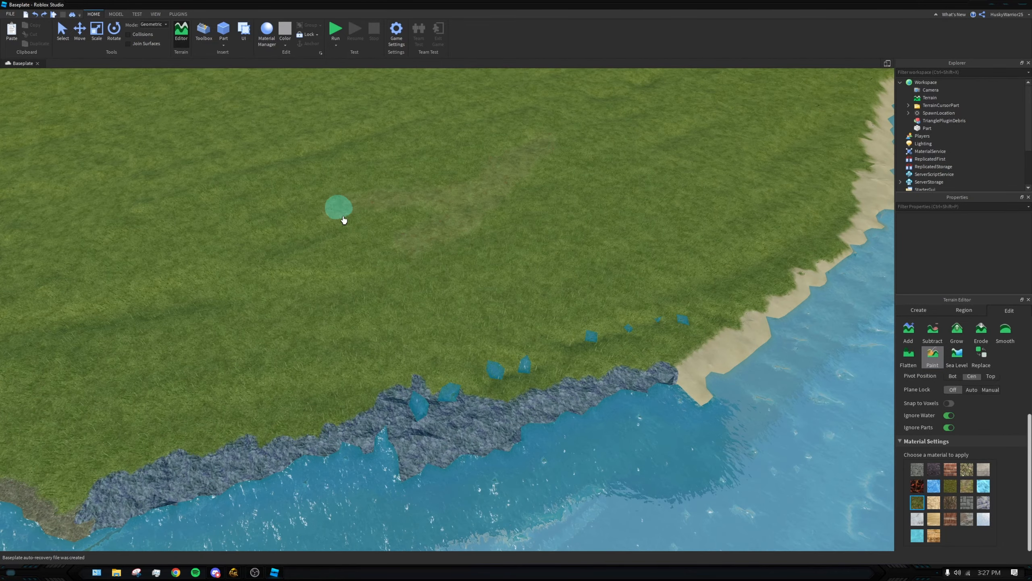
{"action": "key", "text": "s"}
{"action": "key", "text": "a"}
{"action": "mouse_move", "coordinate": [343, 220]}
{"action": "left_mouse_down"}
{"action": "mouse_move", "coordinate": [380, 219]}
{"action": "mouse_move", "coordinate": [327, 207]}
{"action": "left_mouse_up"}
{"action": "key", "text": "ctrl+z"}
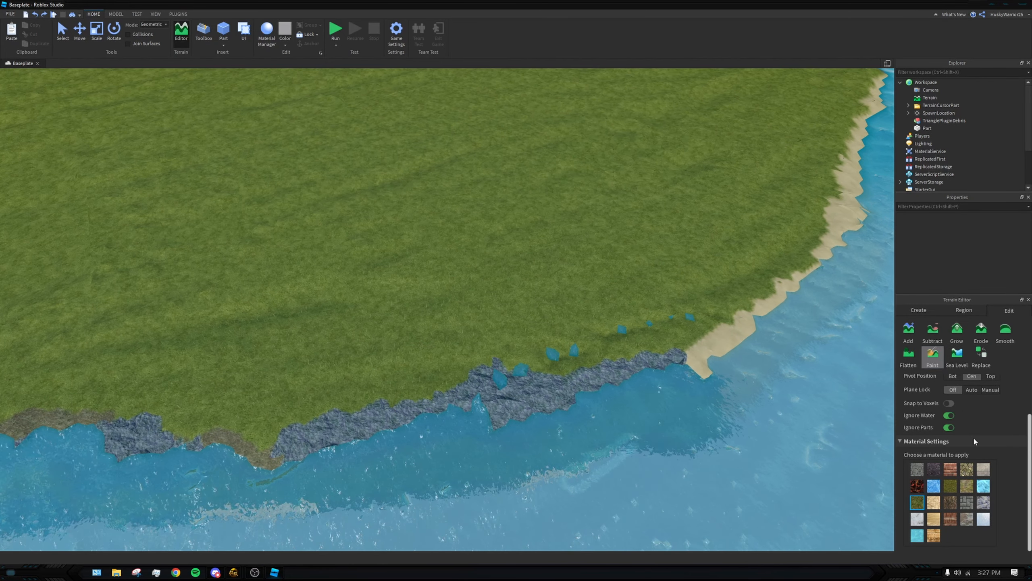
Step: Set the paint brush's base size to 33
{"action": "scroll", "coordinate": [974, 441], "scroll_direction": "up", "scroll_amount": 2}
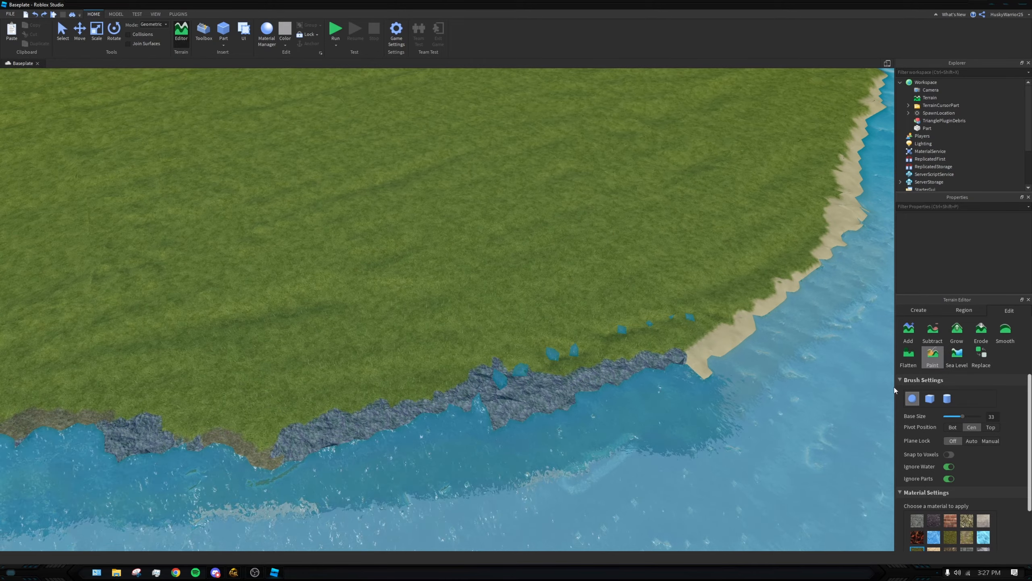
{"action": "scroll", "coordinate": [630, 224], "scroll_direction": "up", "scroll_amount": 6}
{"action": "right_click_drag", "start_coordinate": [645, 223], "coordinate": [649, 257]}
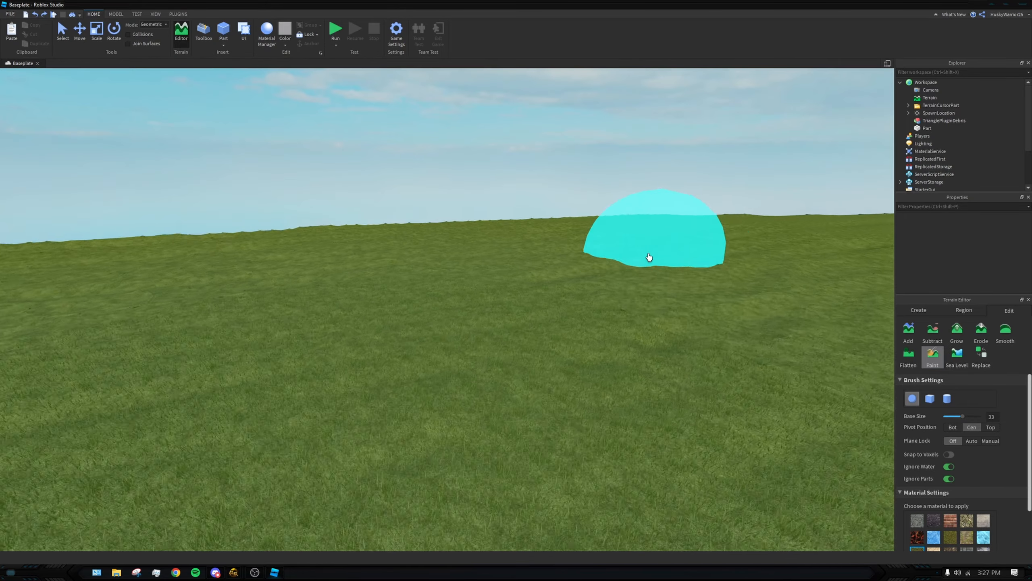
Step: Select the Terrain object and turn its Decoration property off and back on to compare the grass blades close up
{"action": "scroll", "coordinate": [650, 257], "scroll_direction": "up", "scroll_amount": 10}
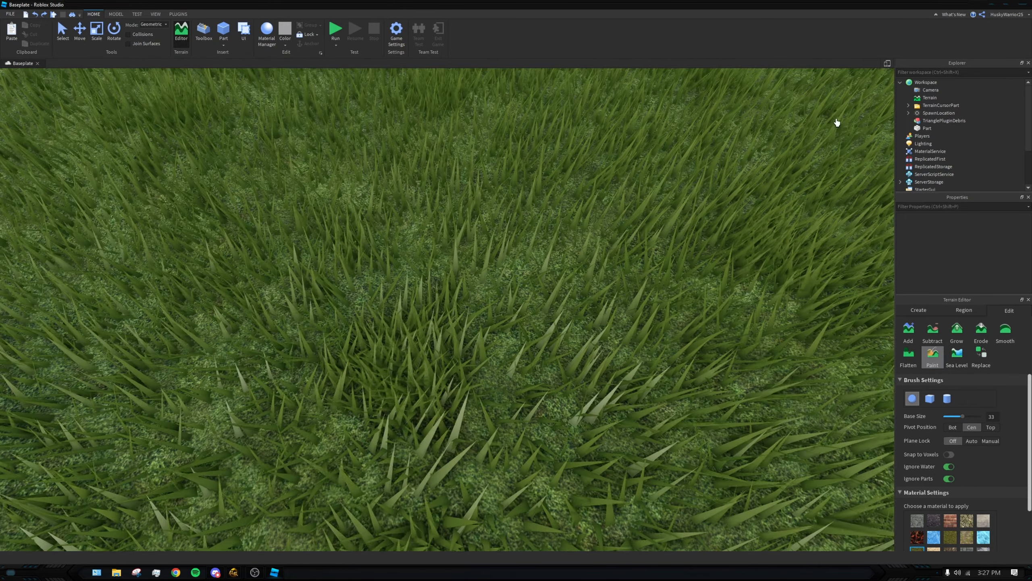
{"action": "left_click", "coordinate": [915, 83]}
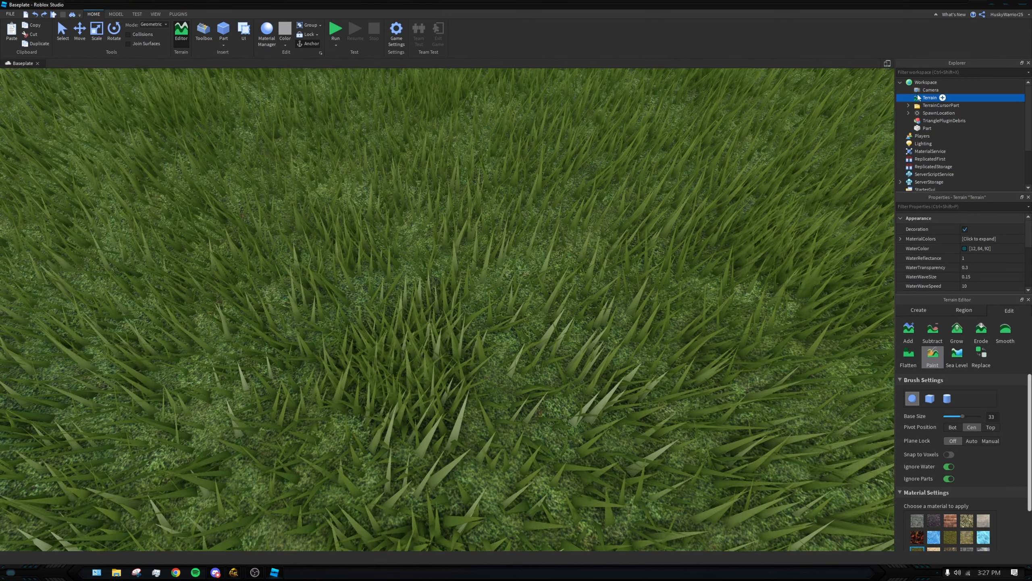
{"action": "left_click", "coordinate": [924, 97]}
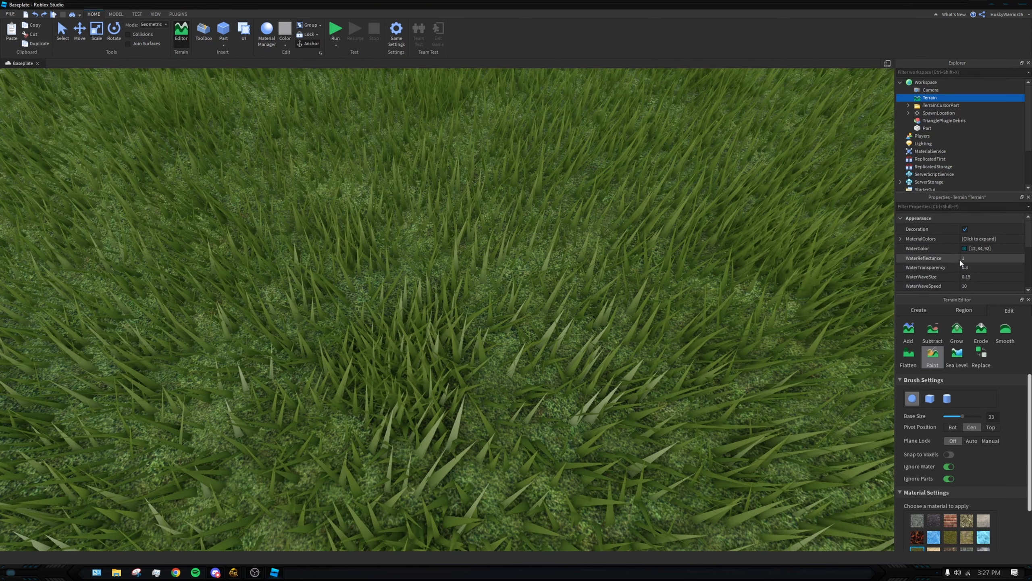
{"action": "scroll", "coordinate": [623, 221], "scroll_direction": "down", "scroll_amount": 3}
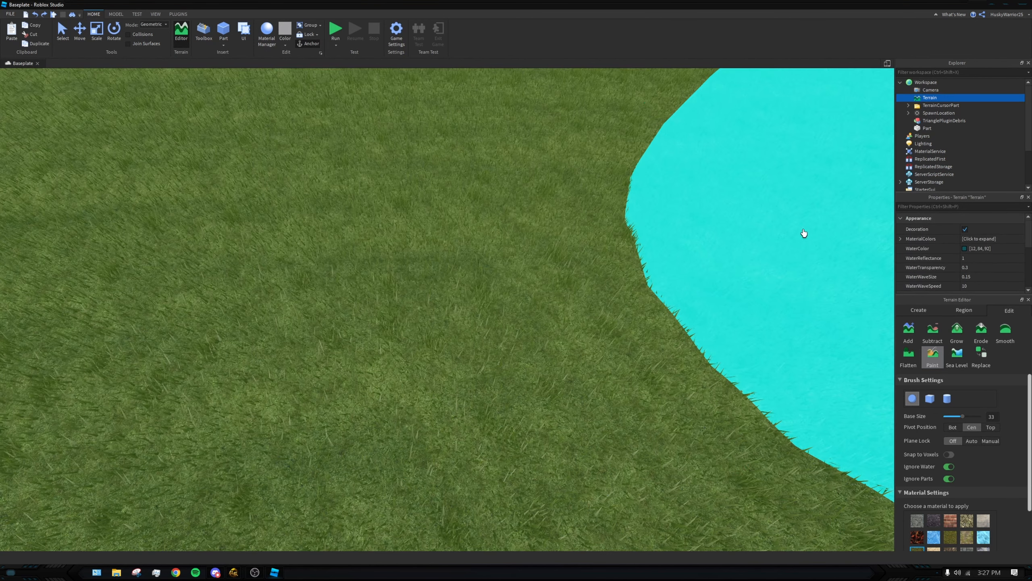
{"action": "scroll", "coordinate": [804, 233], "scroll_direction": "up", "scroll_amount": 1}
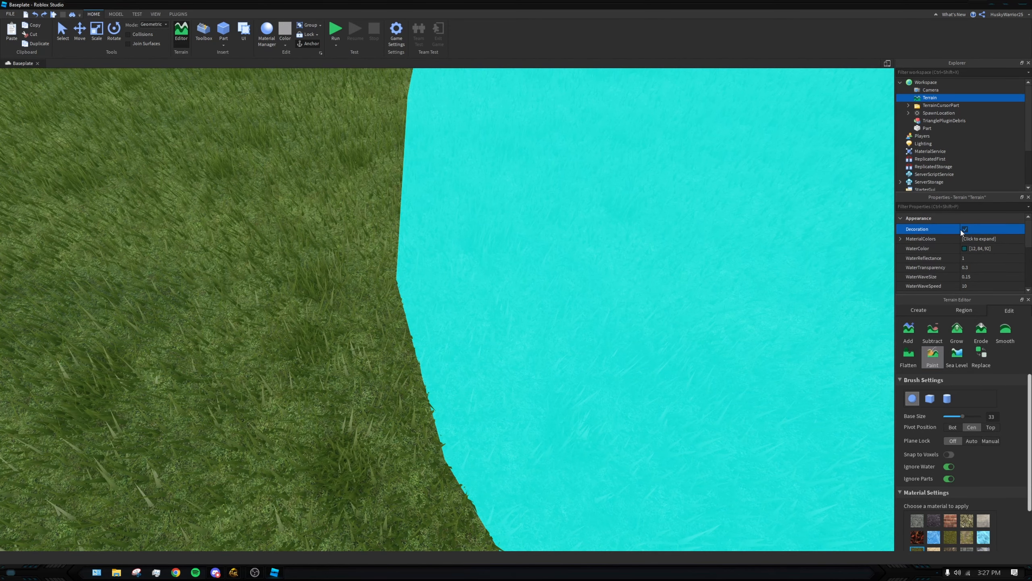
{"action": "left_click", "coordinate": [964, 231]}
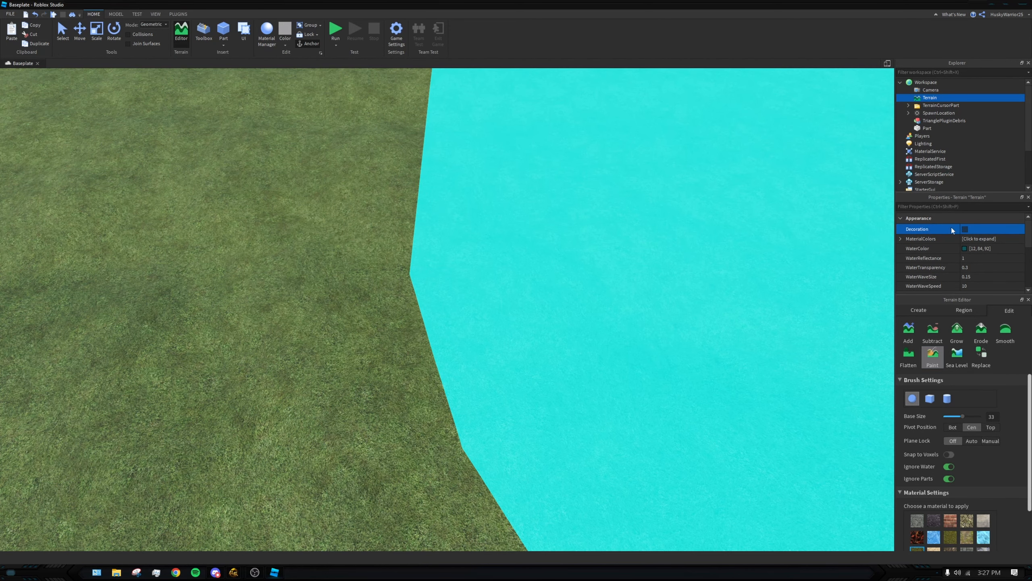
{"action": "left_click", "coordinate": [965, 230]}
Step: Switch to Mud with a brush base size of 24, try a stroke across the grassy hill, and undo it
{"action": "scroll", "coordinate": [503, 171], "scroll_direction": "down", "scroll_amount": 5}
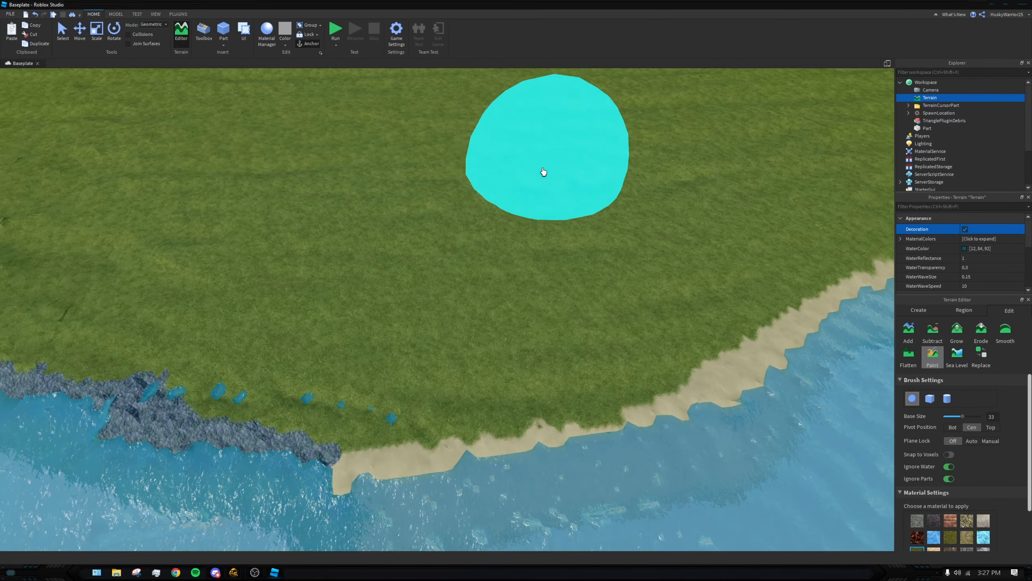
{"action": "scroll", "coordinate": [544, 171], "scroll_direction": "down", "scroll_amount": 3}
{"action": "right_click_drag", "start_coordinate": [588, 150], "coordinate": [545, 259]}
{"action": "key", "text": "s"}
{"action": "key", "text": "d"}
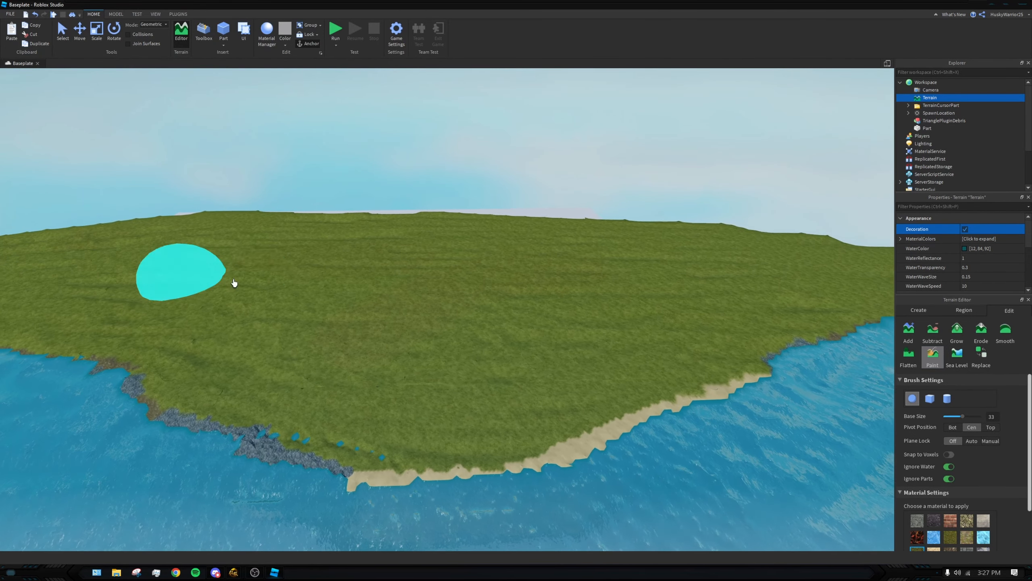
{"action": "key", "text": "d"}
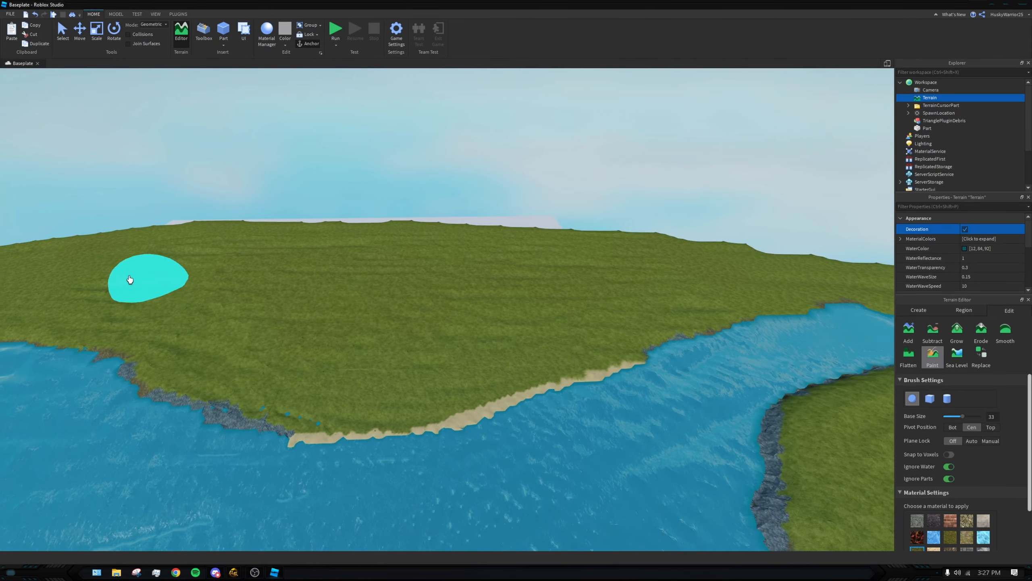
{"action": "scroll", "coordinate": [935, 468], "scroll_direction": "down", "scroll_amount": 2}
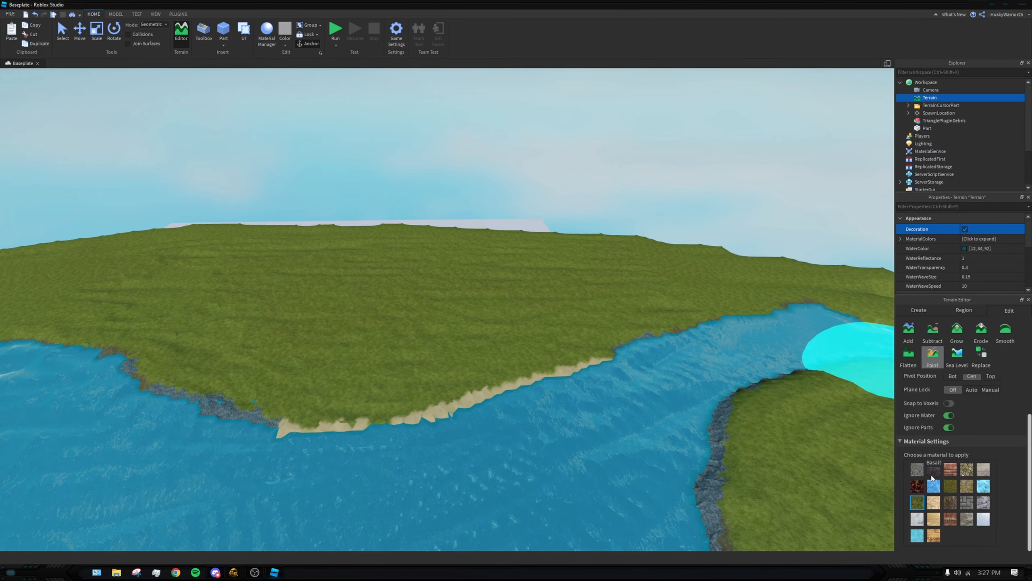
{"action": "left_click", "coordinate": [951, 503]}
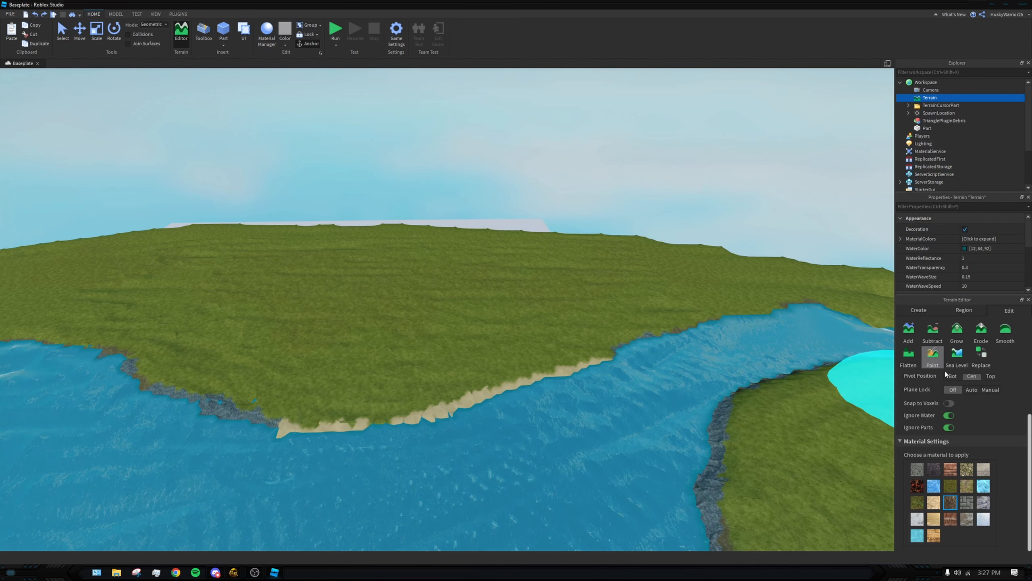
{"action": "scroll", "coordinate": [947, 468], "scroll_direction": "up", "scroll_amount": 2}
{"action": "mouse_move", "coordinate": [425, 314]}
{"action": "left_mouse_down"}
{"action": "mouse_move", "coordinate": [437, 280]}
{"action": "mouse_move", "coordinate": [373, 281]}
{"action": "mouse_move", "coordinate": [459, 281]}
{"action": "mouse_move", "coordinate": [195, 288]}
{"action": "left_mouse_up"}
{"action": "key", "text": "ctrl+z"}
{"action": "key", "text": "ctrl+z"}
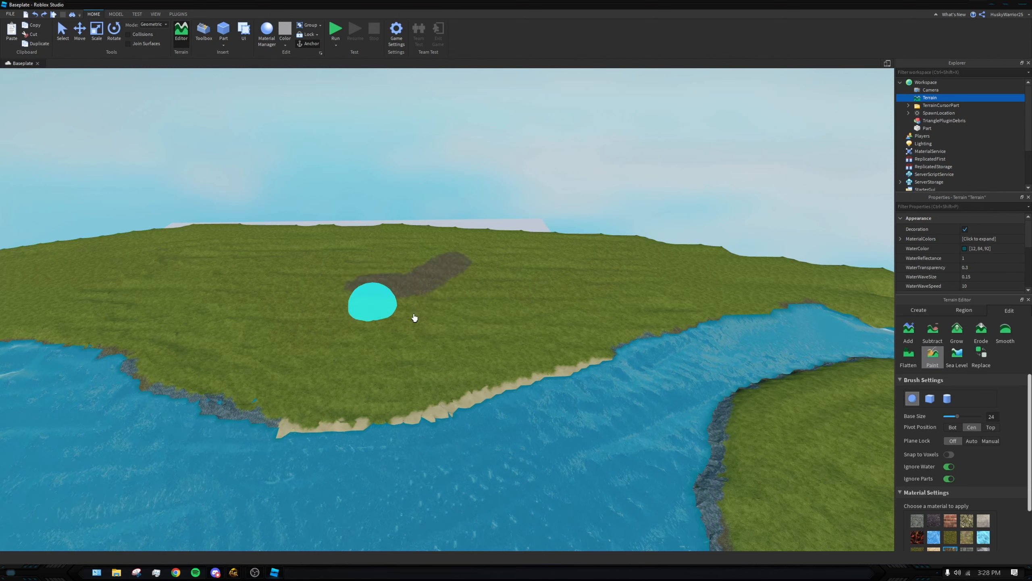
Step: Switch to Ground, try long strokes across the grass slope above the beach, and undo them
{"action": "scroll", "coordinate": [961, 513], "scroll_direction": "down", "scroll_amount": 2}
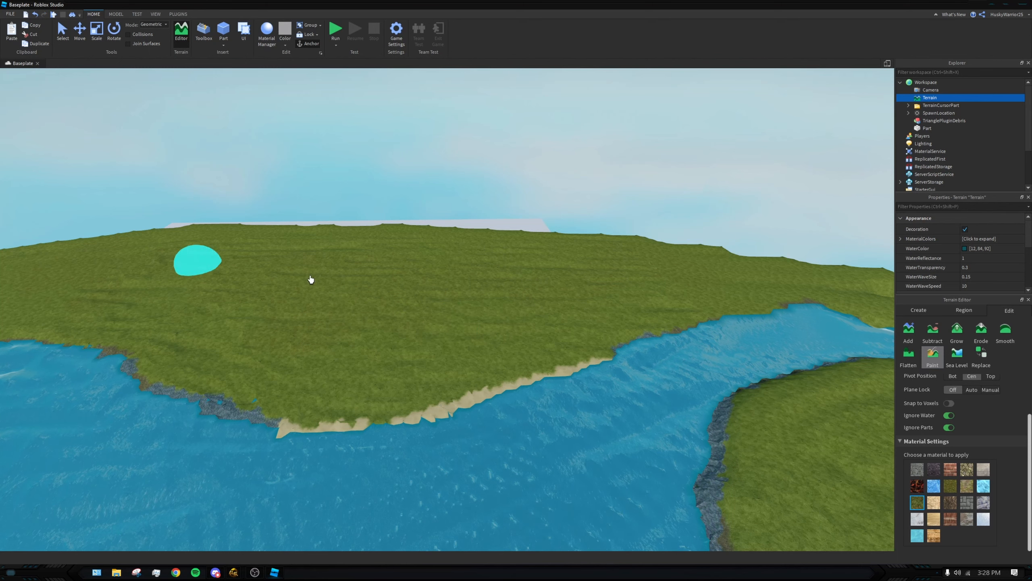
{"action": "left_click", "coordinate": [969, 488]}
{"action": "scroll", "coordinate": [503, 315], "scroll_direction": "up", "scroll_amount": 1}
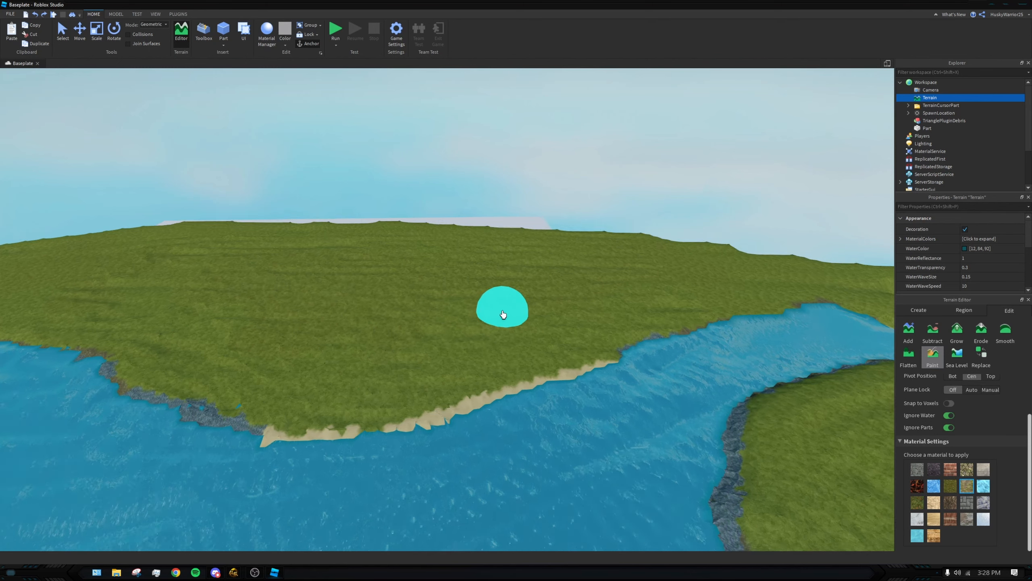
{"action": "scroll", "coordinate": [503, 314], "scroll_direction": "up", "scroll_amount": 1}
{"action": "scroll", "coordinate": [503, 313], "scroll_direction": "up", "scroll_amount": 5}
{"action": "right_click_drag", "start_coordinate": [504, 314], "coordinate": [504, 367]}
{"action": "left_click_drag", "start_coordinate": [846, 366], "coordinate": [545, 227]}
{"action": "left_click_drag", "start_coordinate": [366, 93], "coordinate": [244, 94]}
{"action": "key", "text": "ctrl+z"}
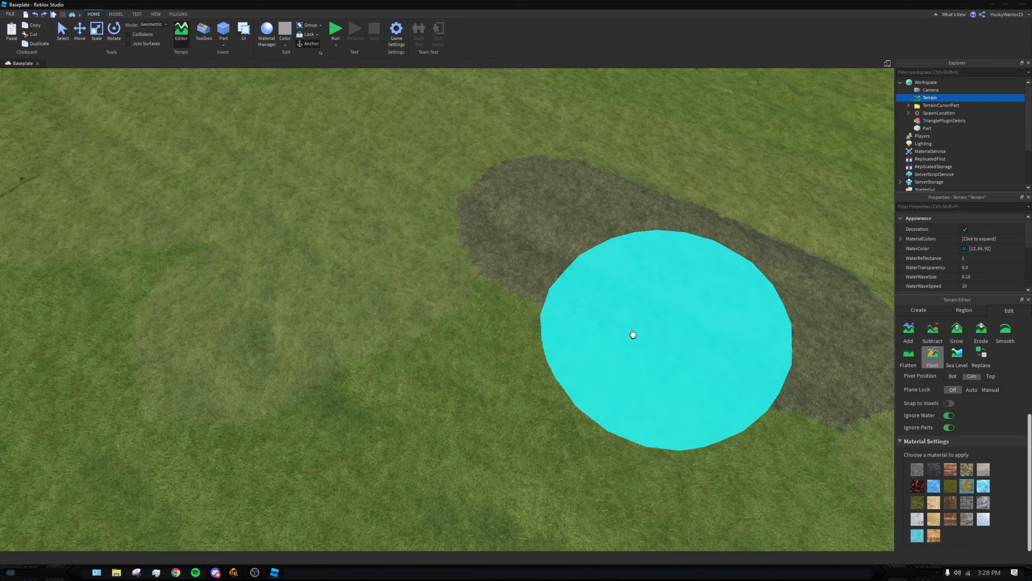
{"action": "key", "text": "ctrl+z"}
Step: Try a single Ground dab in the middle of the grass slope, and undo it
{"action": "left_click", "coordinate": [510, 283]}
{"action": "scroll", "coordinate": [775, 286], "scroll_direction": "down", "scroll_amount": 3}
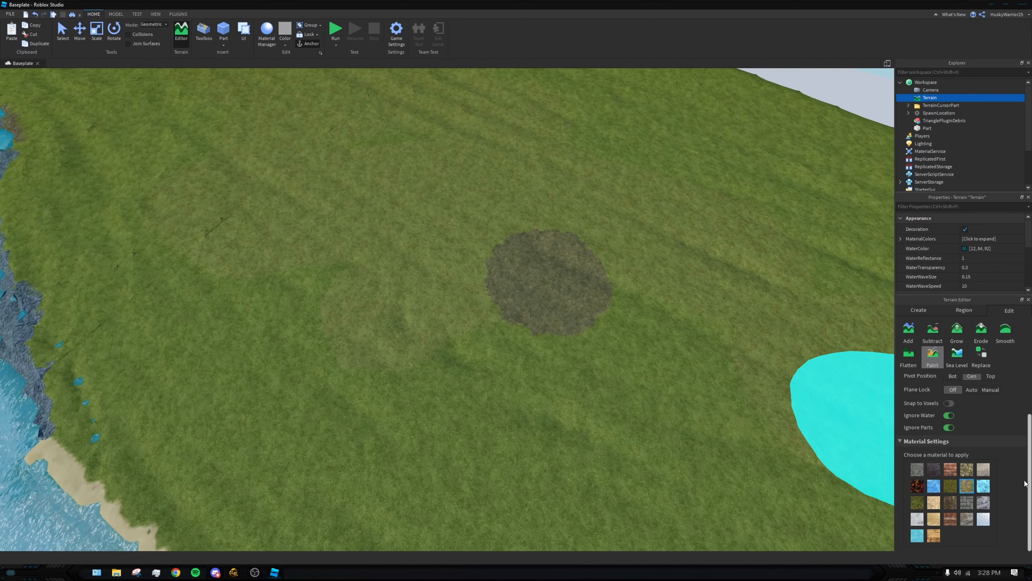
{"action": "scroll", "coordinate": [951, 423], "scroll_direction": "up", "scroll_amount": 2}
{"action": "key", "text": "ctrl+z"}
Step: Set the brush base size to 18 and paint a short Ground patch in the middle of the grass slope
{"action": "left_click", "coordinate": [954, 417]}
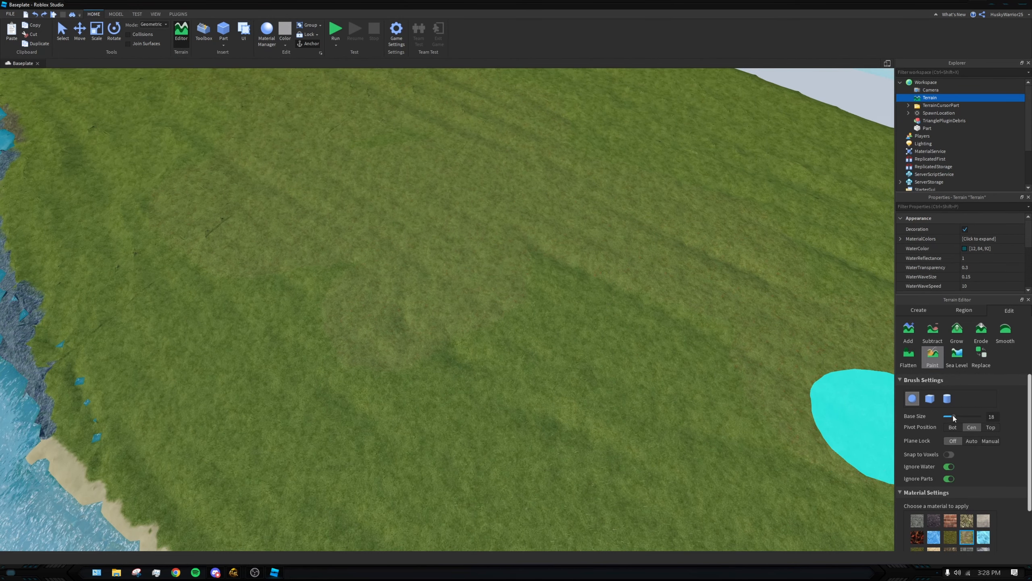
{"action": "left_click_drag", "start_coordinate": [526, 271], "coordinate": [579, 275]}
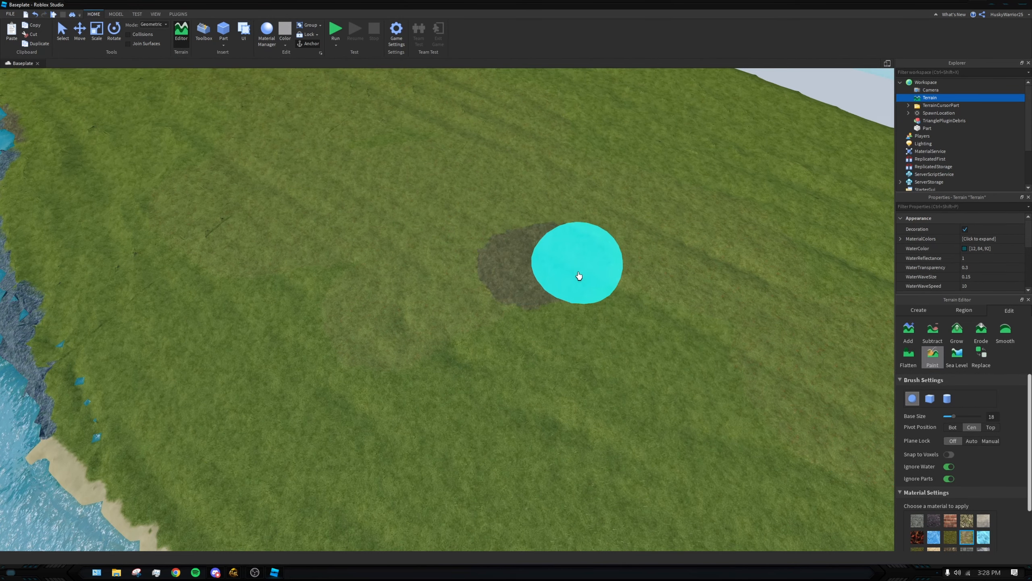